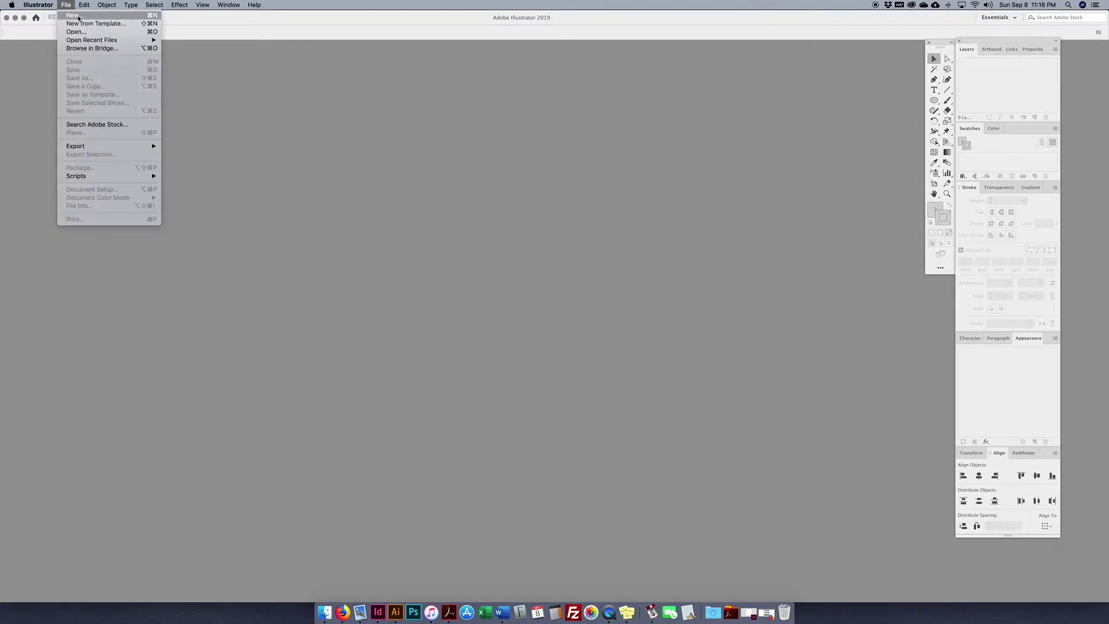
Start a new document setup, look through the preset categories up to Print, and enlarge the setup dialog.
left_click(78, 17)
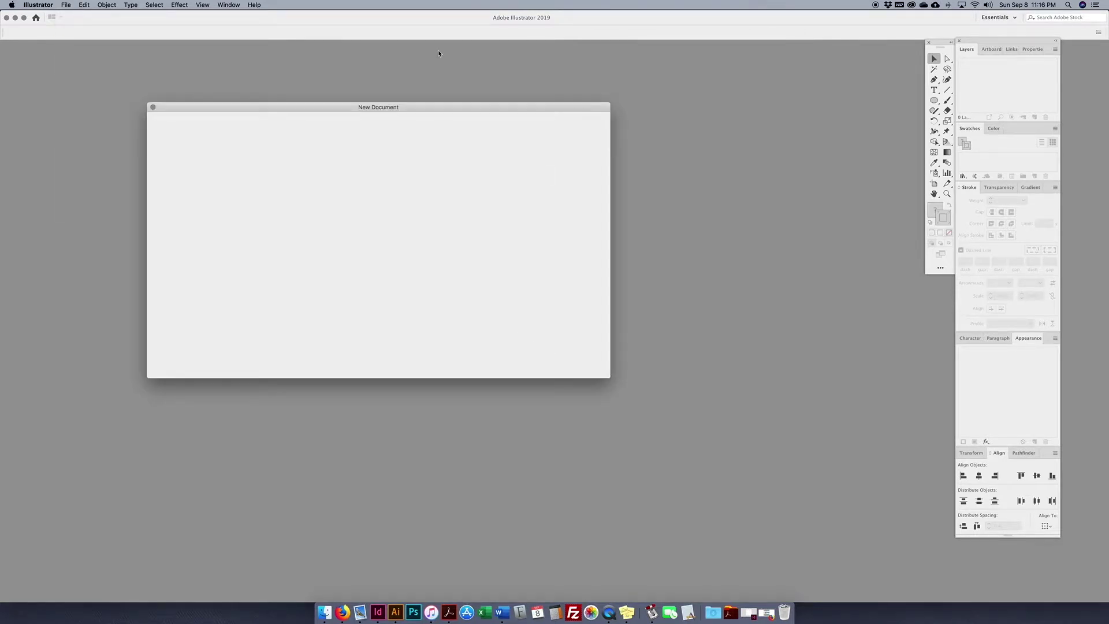
left_click_drag(438, 112, 429, 92)
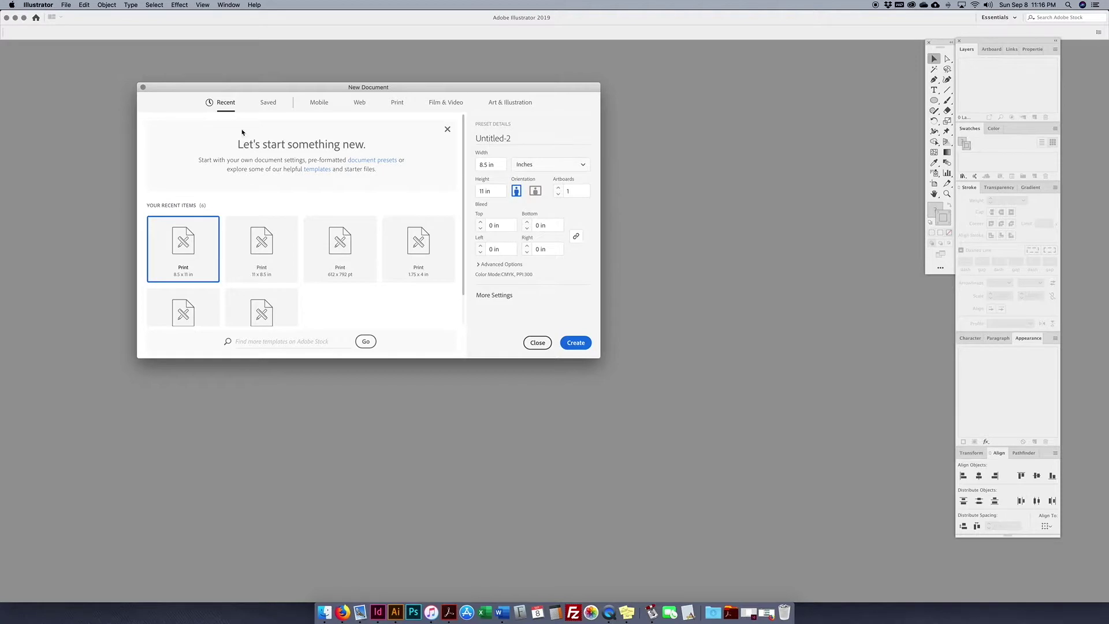
left_click(267, 104)
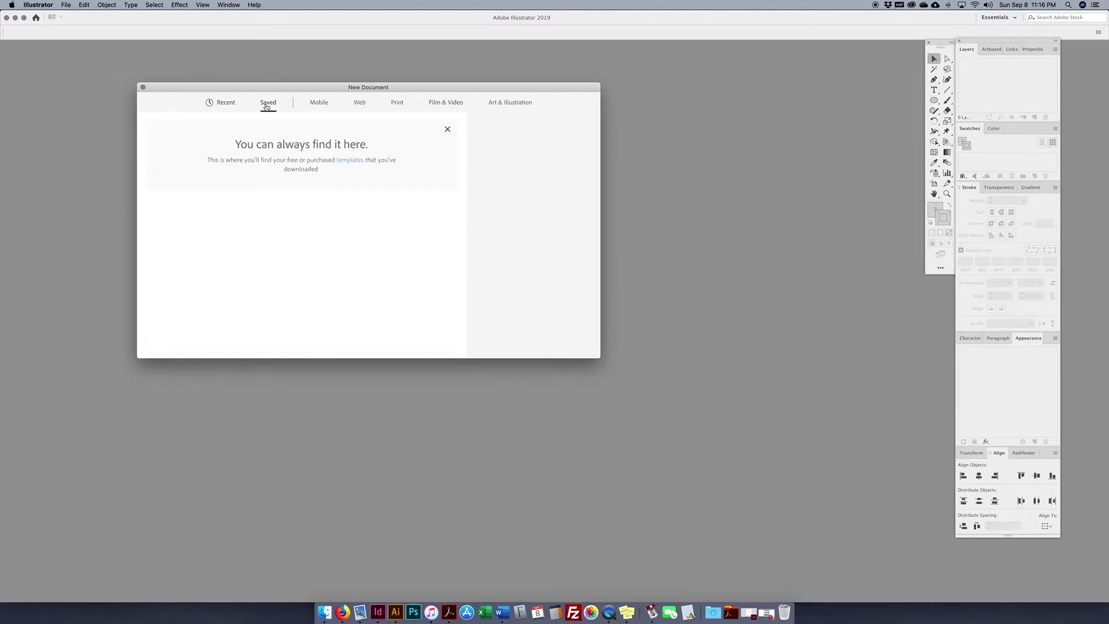
left_click(221, 104)
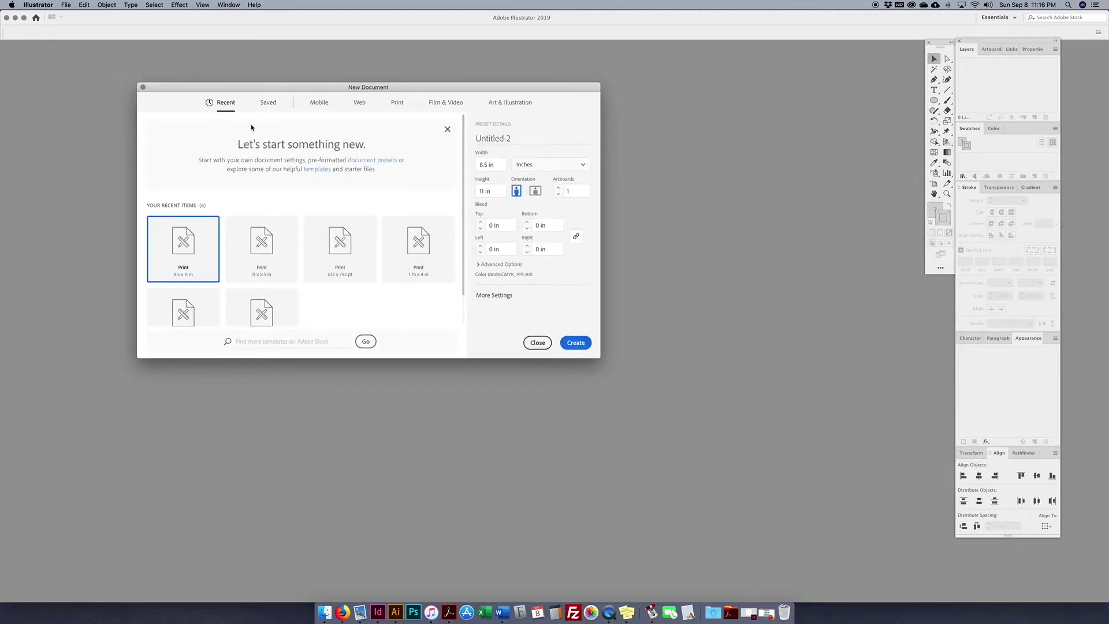
left_click(320, 103)
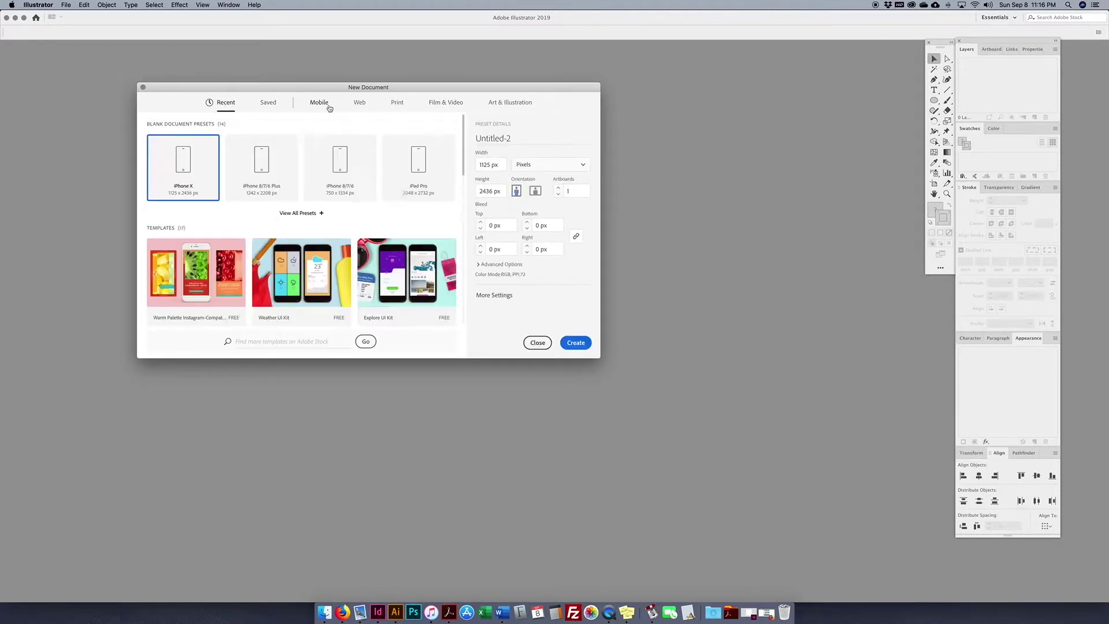
left_click(359, 104)
left_click(397, 106)
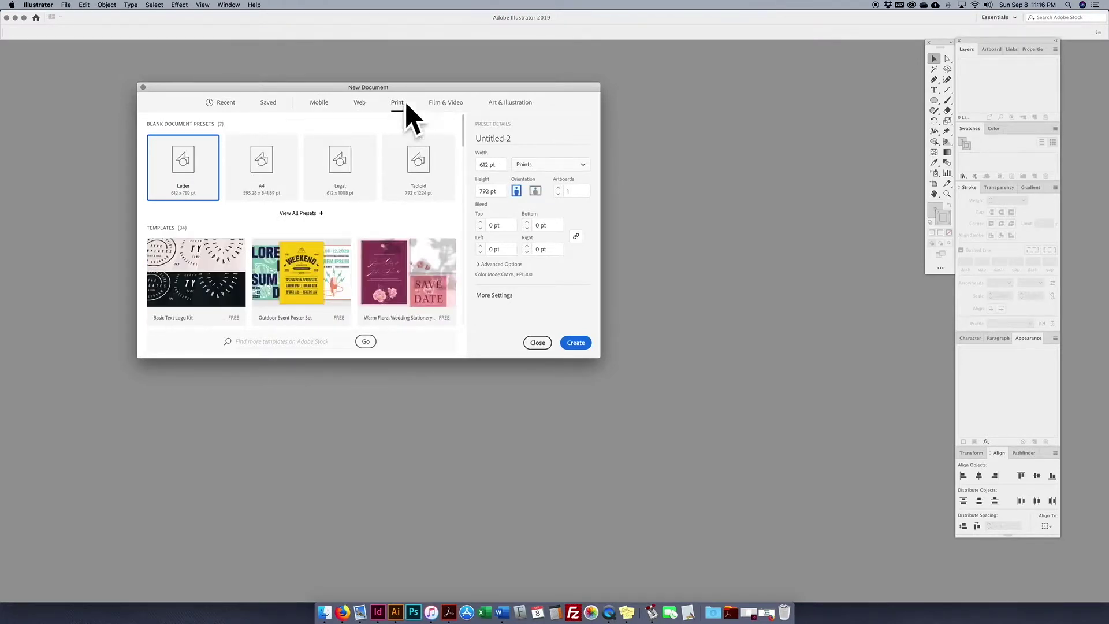
left_click_drag(599, 356, 646, 444)
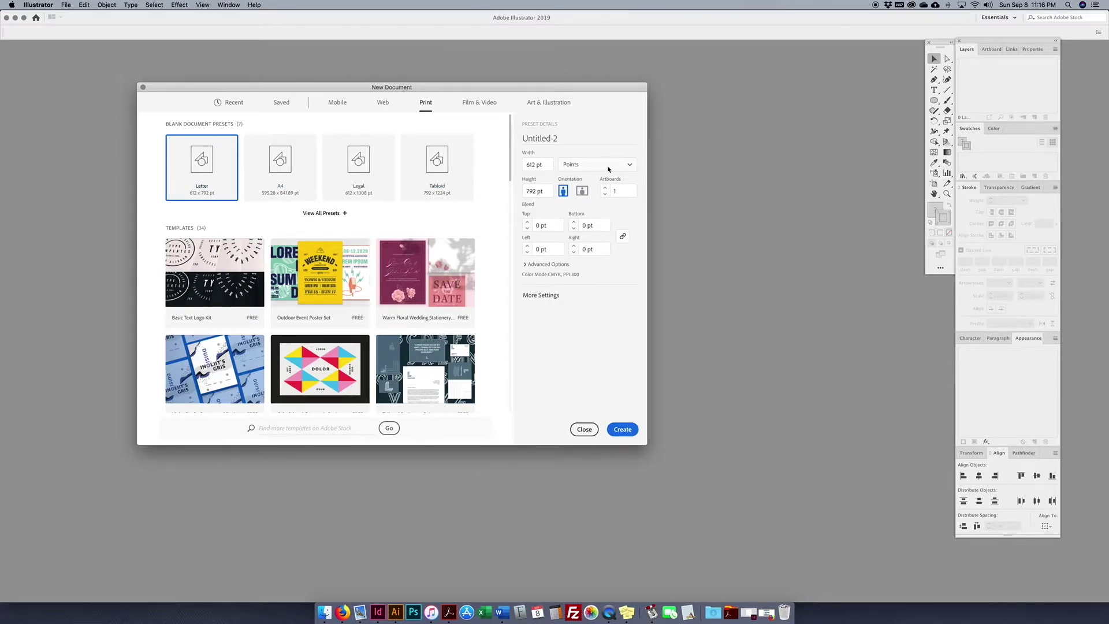
Create a portrait Letter document of 8.5 x 11 in with one artboard, using inches as the unit.
left_click_drag(569, 137, 528, 137)
left_click(567, 141)
left_click(598, 166)
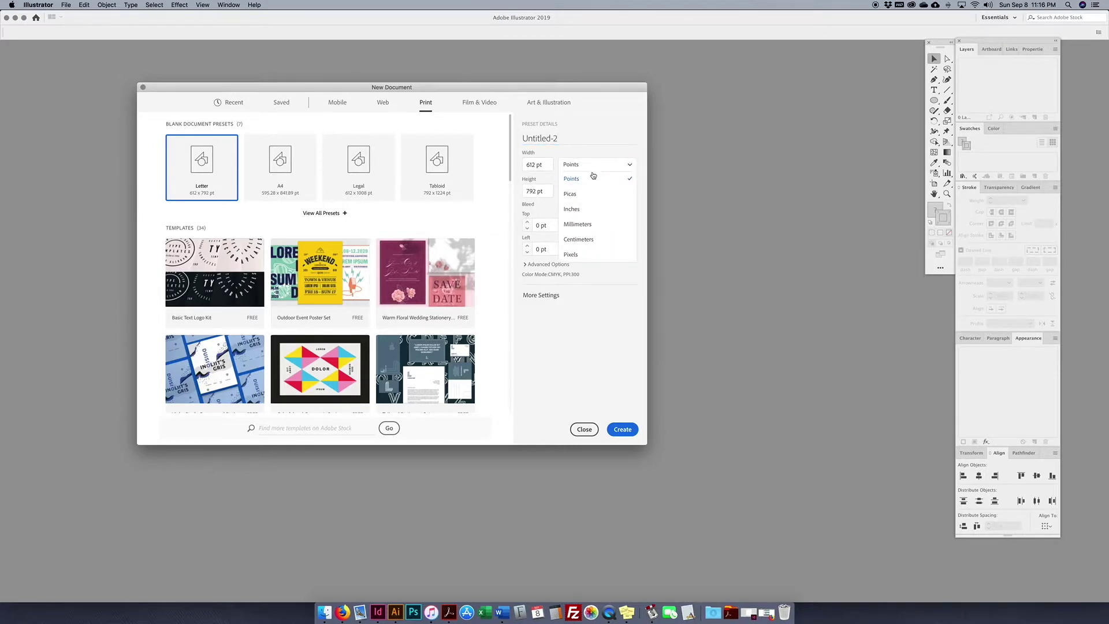
left_click(578, 211)
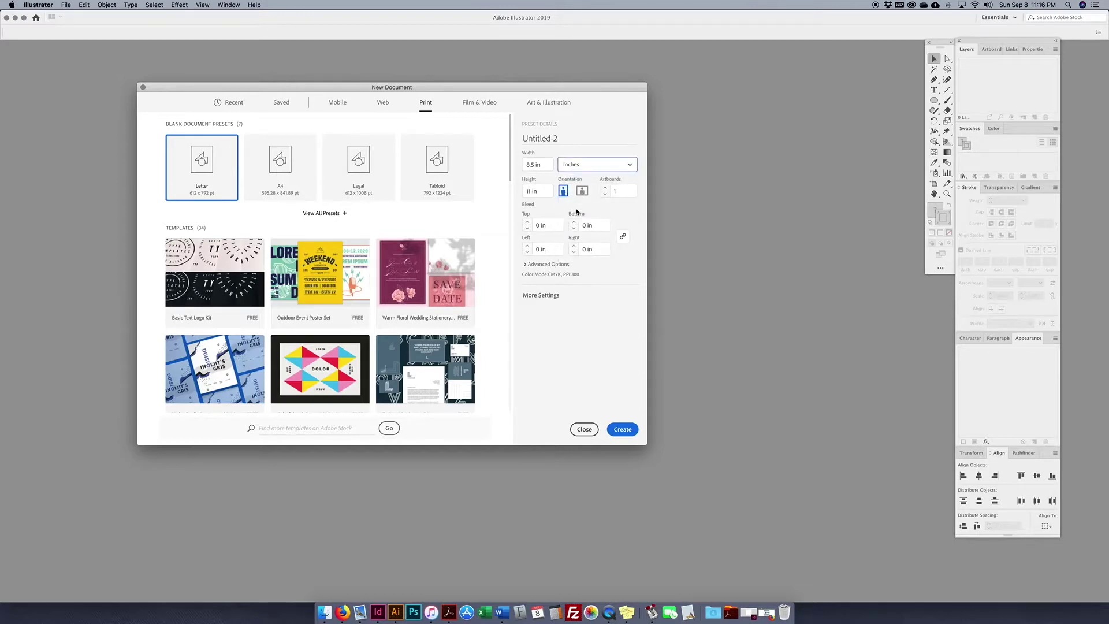
left_click(582, 192)
left_click(563, 192)
left_click(617, 191)
left_click(547, 226)
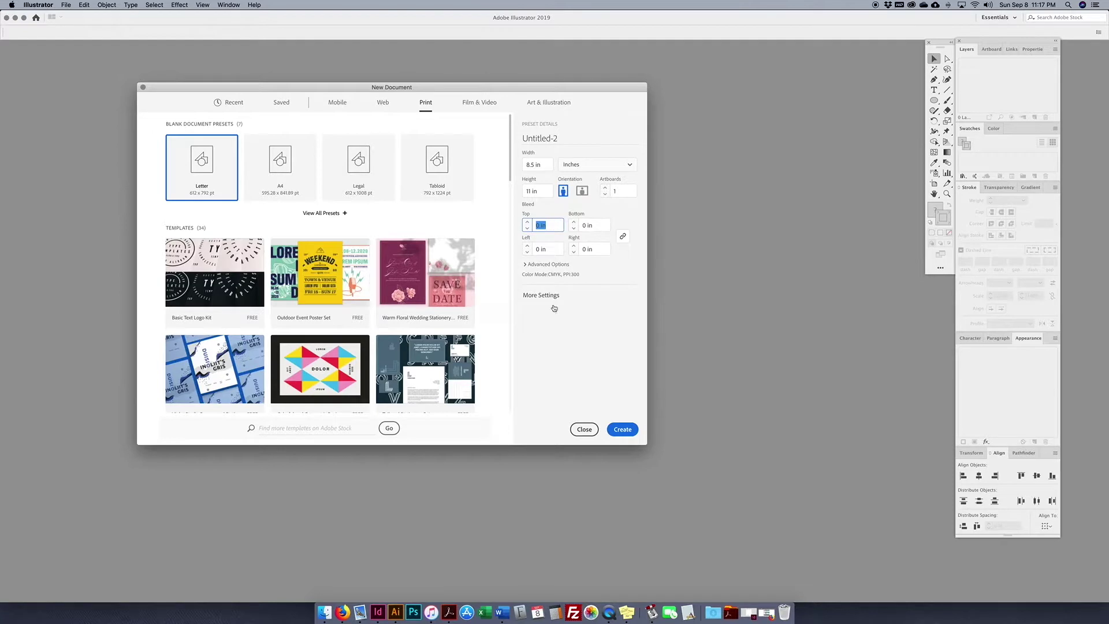
left_click(623, 430)
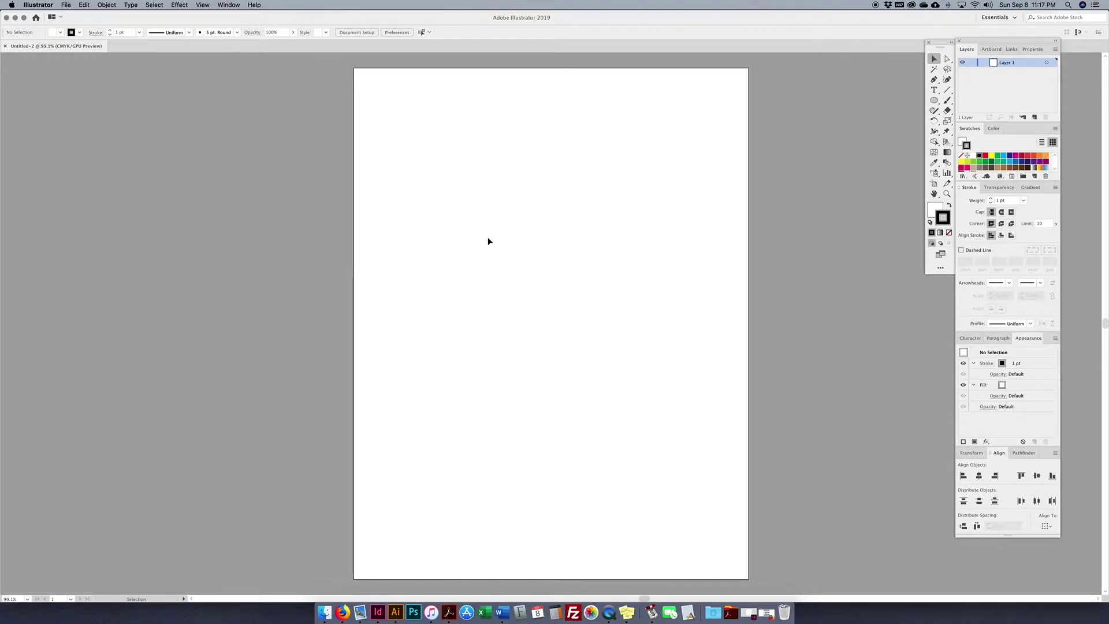
Examine the artboard and the full extent of the canvas surrounding it at different magnifications.
key("super+minus")
key("super+minus")
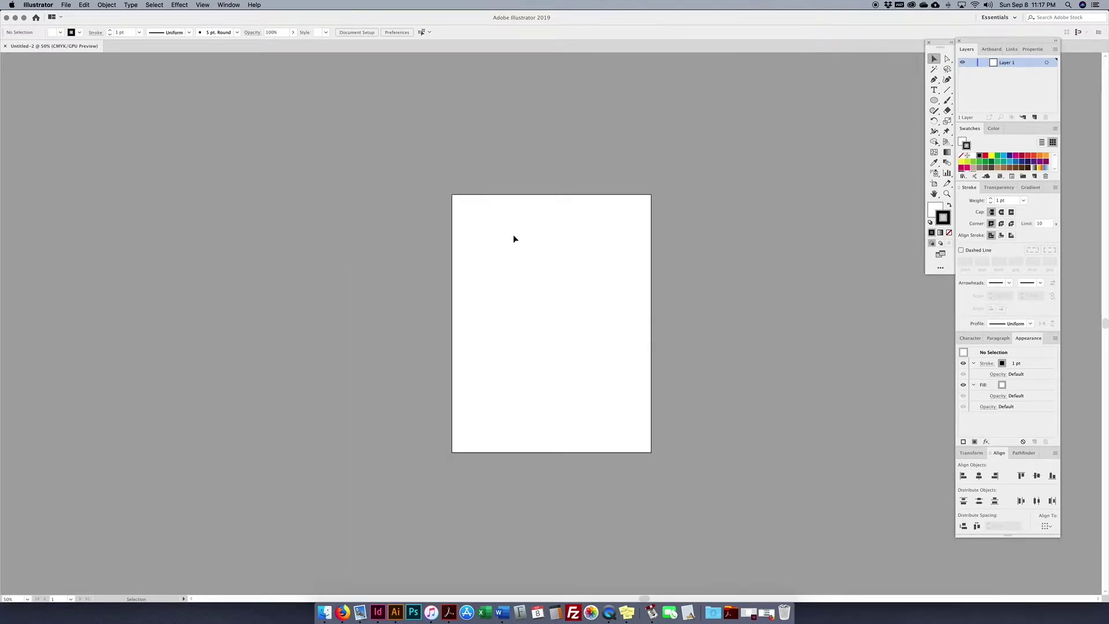
left_click_drag(552, 242, 483, 240)
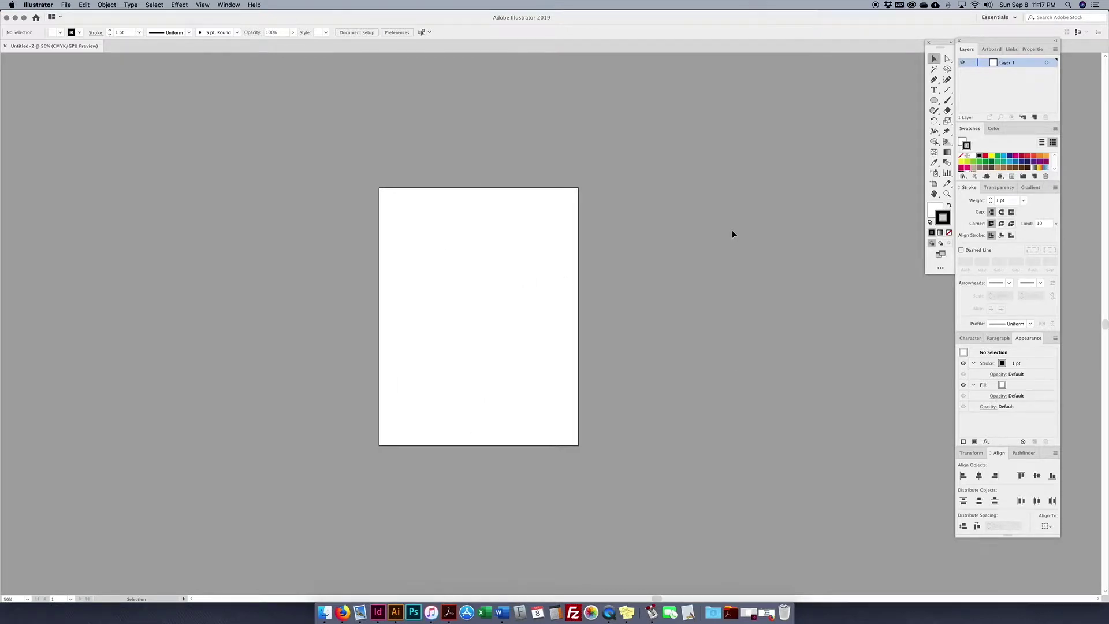
key("super+minus")
key("super+minus")
key("super+minus")
key("super+minus")
key("super+minus")
key("super+minus")
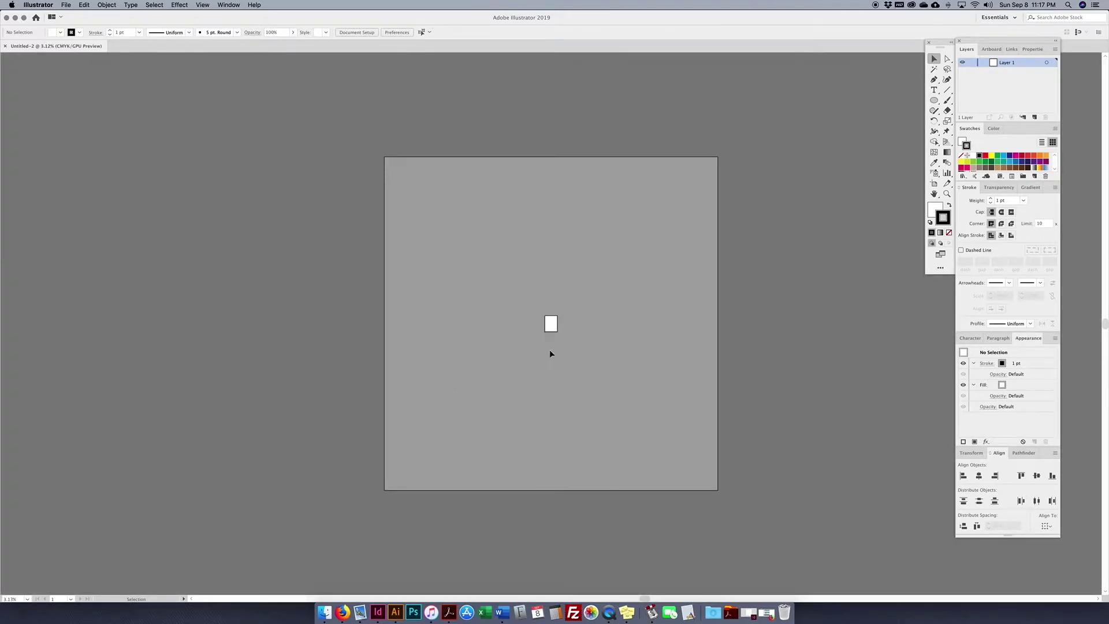
key("super+equal")
key("super+equal")
key("super+equal")
key("super+equal")
key("super+equal")
key("super+equal")
key("super+equal")
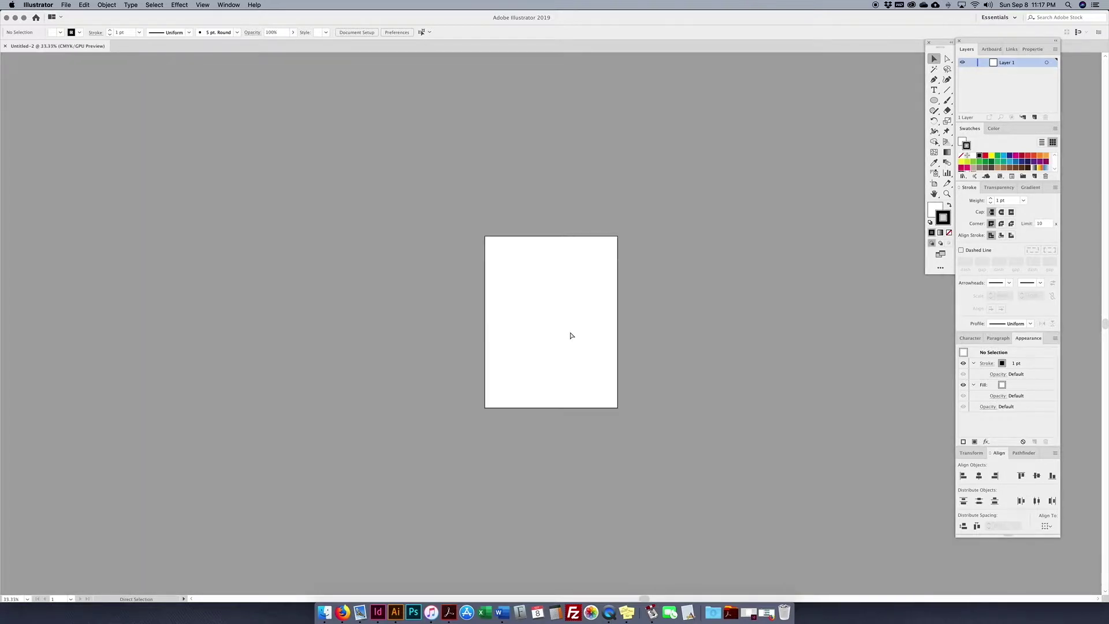
key("super+equal")
key("super+equal")
key("super+equal")
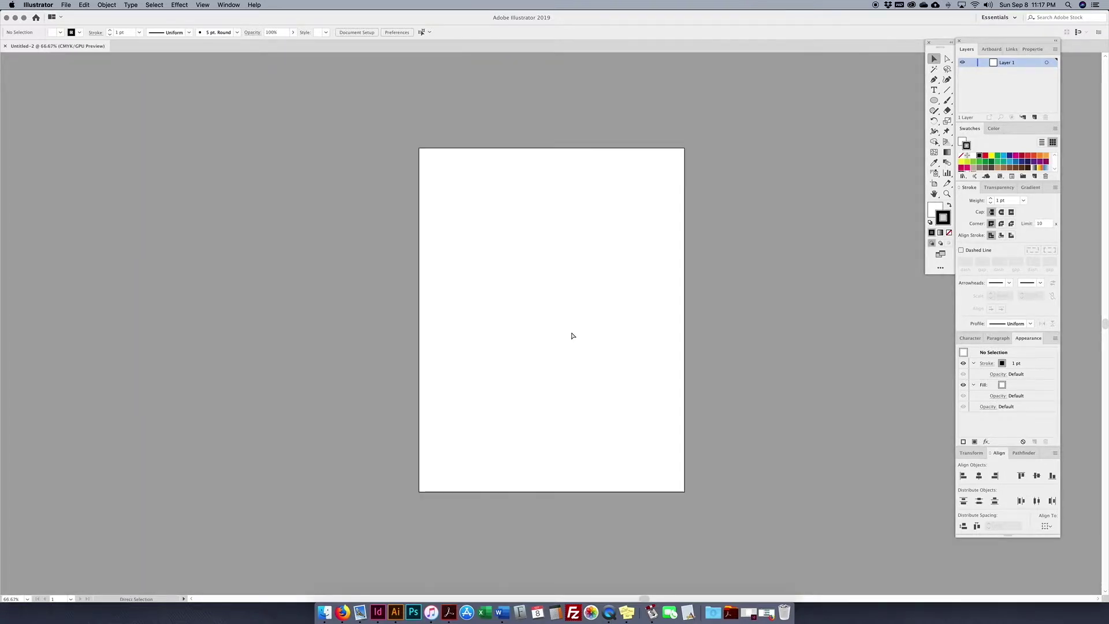
key("super+minus")
key("super+minus")
key("super+minus")
key("super+equal")
key("super+equal")
Move the panel group and the toolbar slightly down, and look over the available shape tools.
left_click_drag(1009, 44, 1008, 59)
left_click_drag(941, 43, 940, 56)
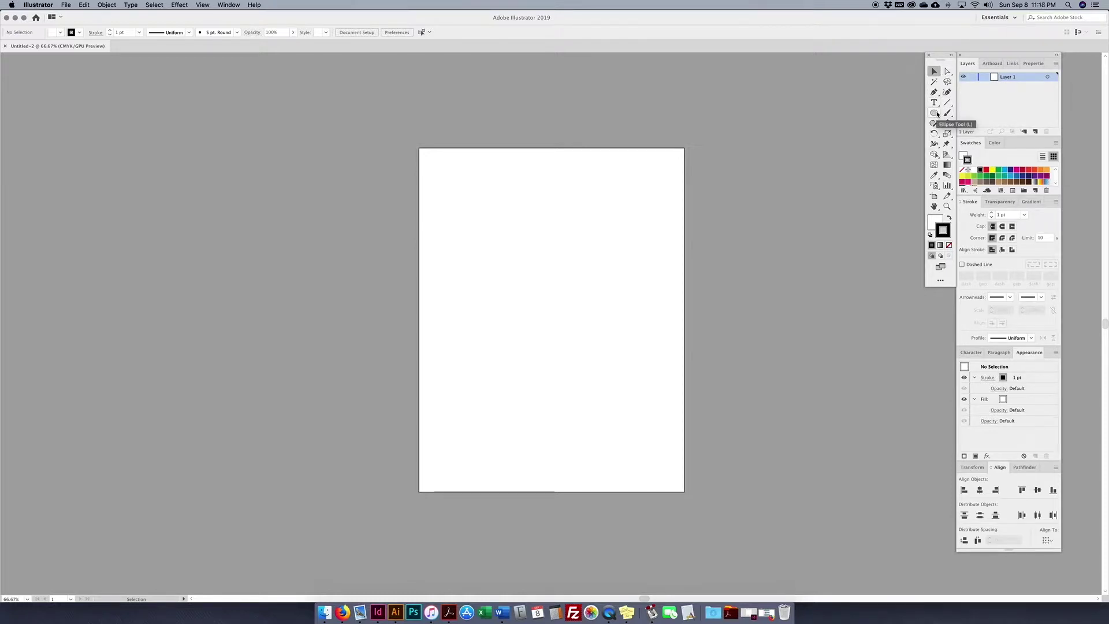
left_click_drag(936, 113, 906, 133)
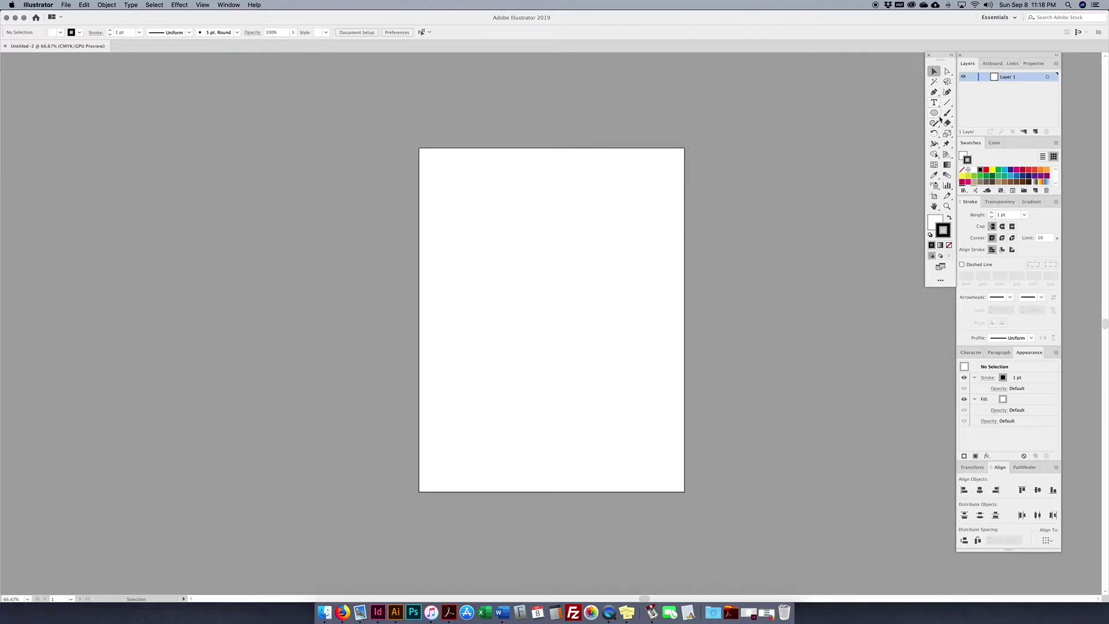
left_click(938, 115)
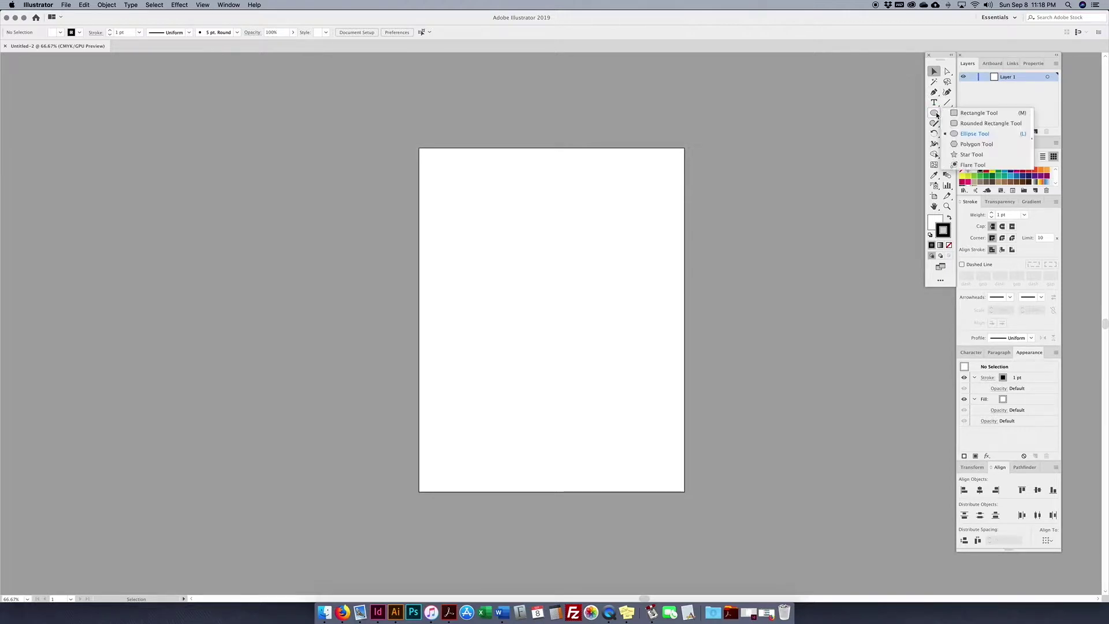
left_click(934, 92)
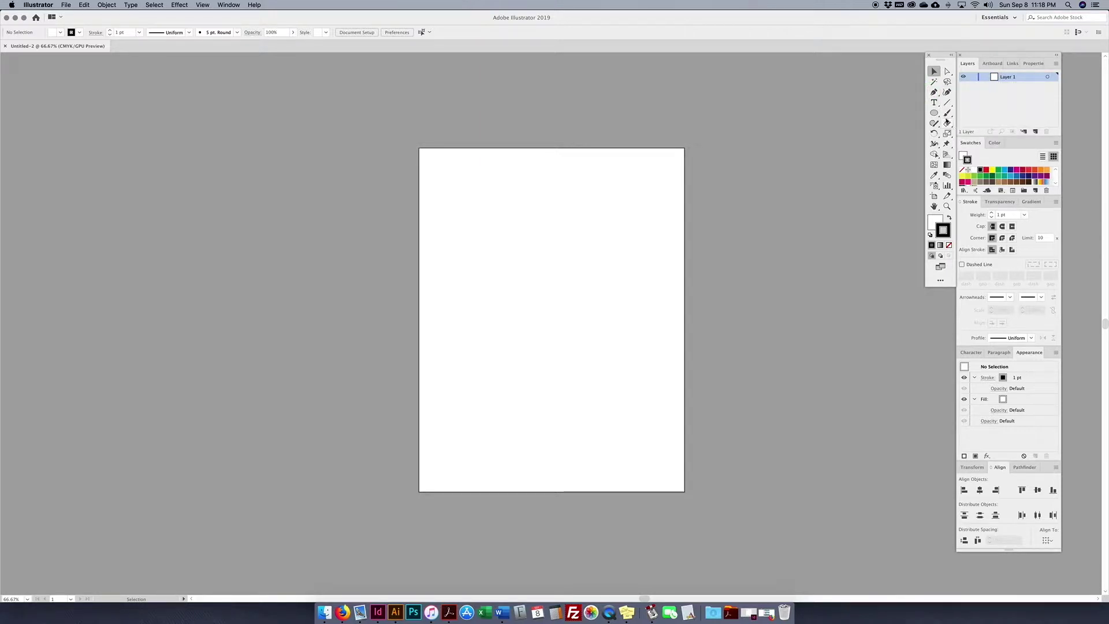
Draw a circle about 2.7 in in diameter near the upper-left part of the page with the Ellipse tool.
left_click(934, 114)
left_click(946, 232)
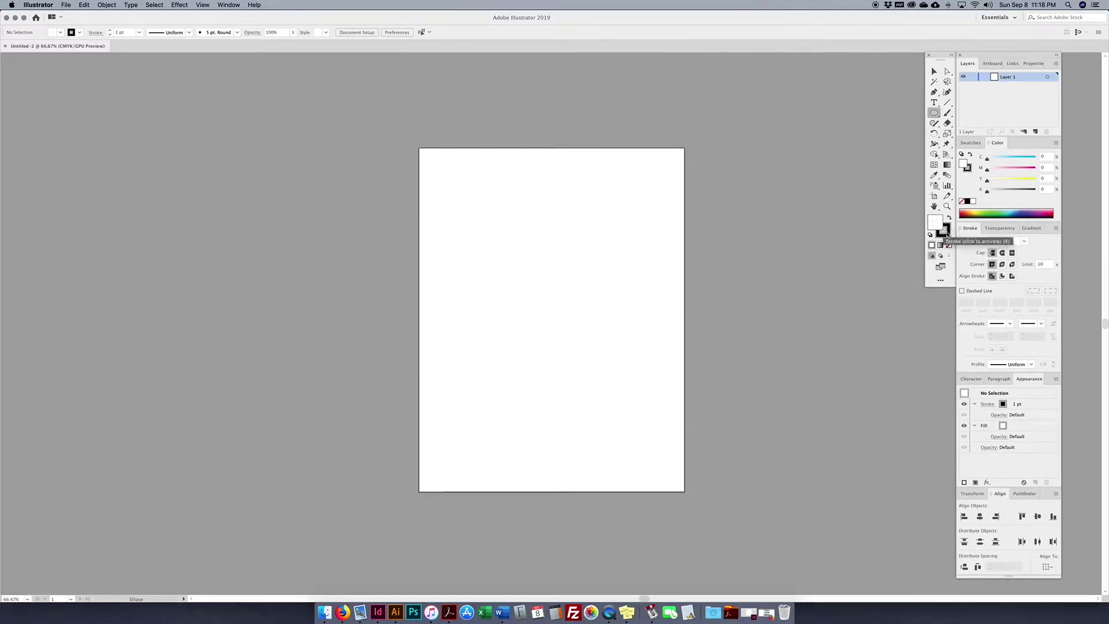
left_click_drag(491, 196, 534, 237)
Move the circle to the horizontal middle of the page, above the page's centre, and keep it selected.
left_click(934, 71)
left_click(520, 223)
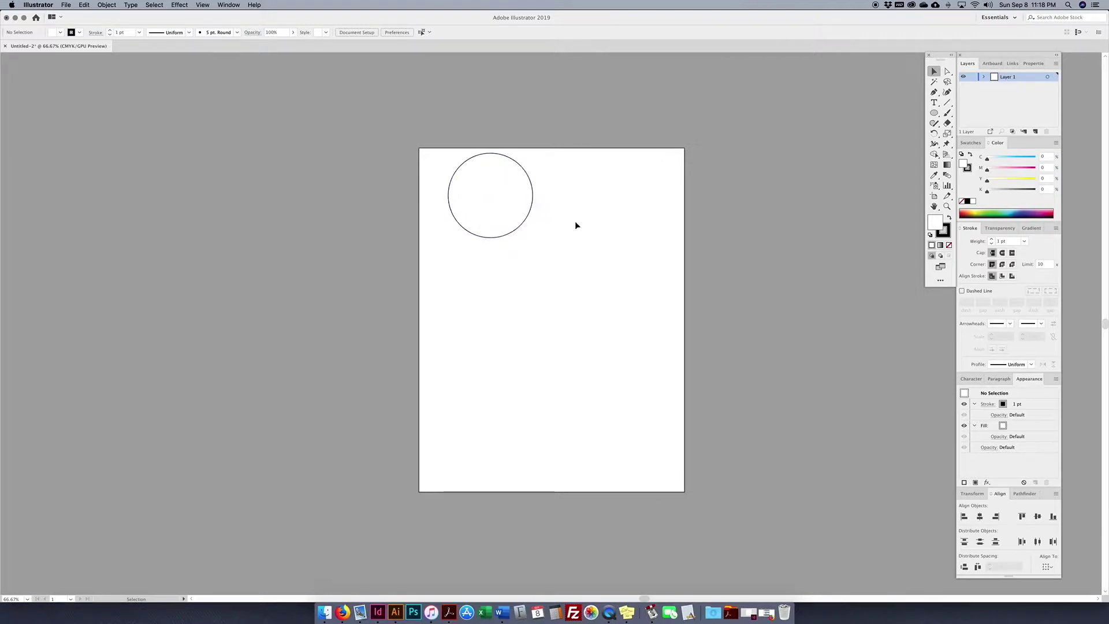
left_click_drag(500, 208, 571, 290)
left_click(549, 138)
left_click(587, 285)
left_click(610, 296)
left_click(557, 285)
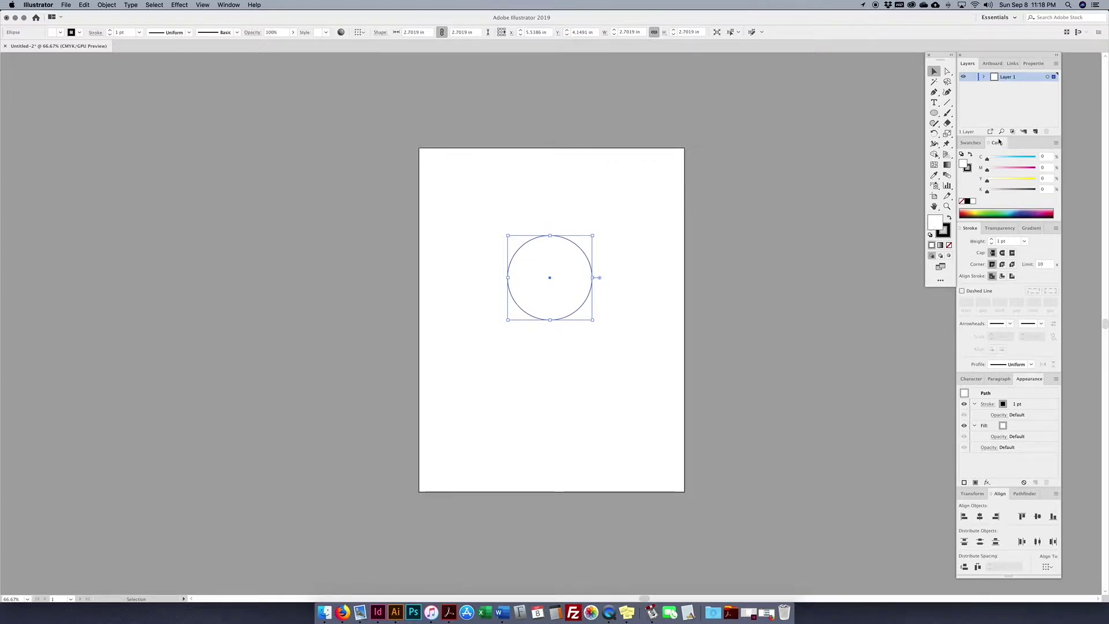
Expand the colour swatches to show them all and fill the circle with the magenta swatch.
left_click(971, 143)
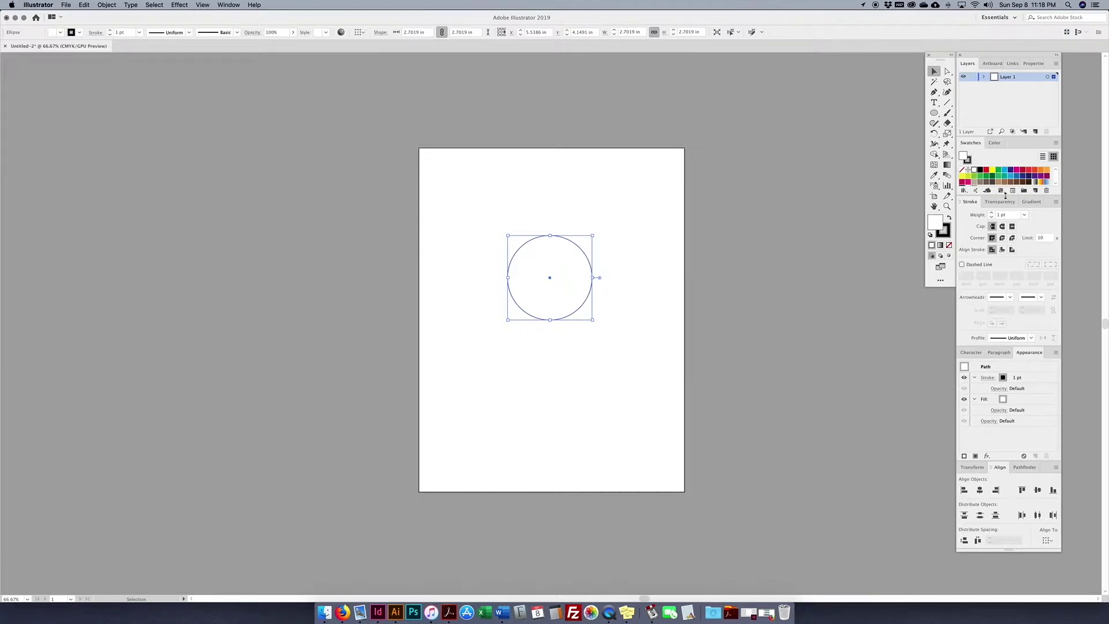
left_click_drag(1006, 197, 1006, 275)
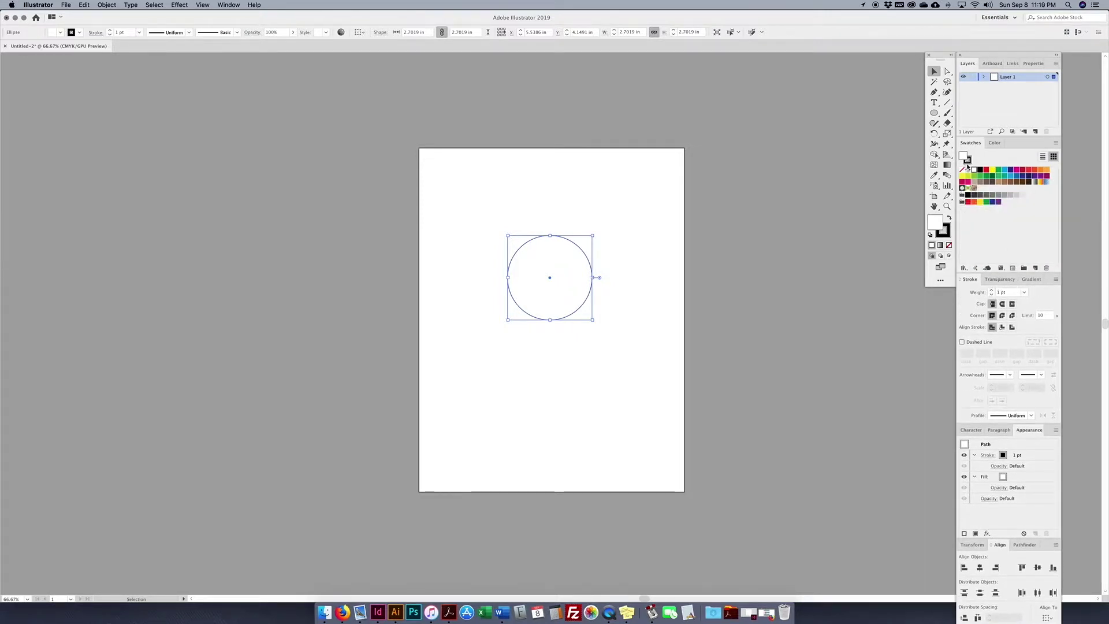
left_click(1017, 170)
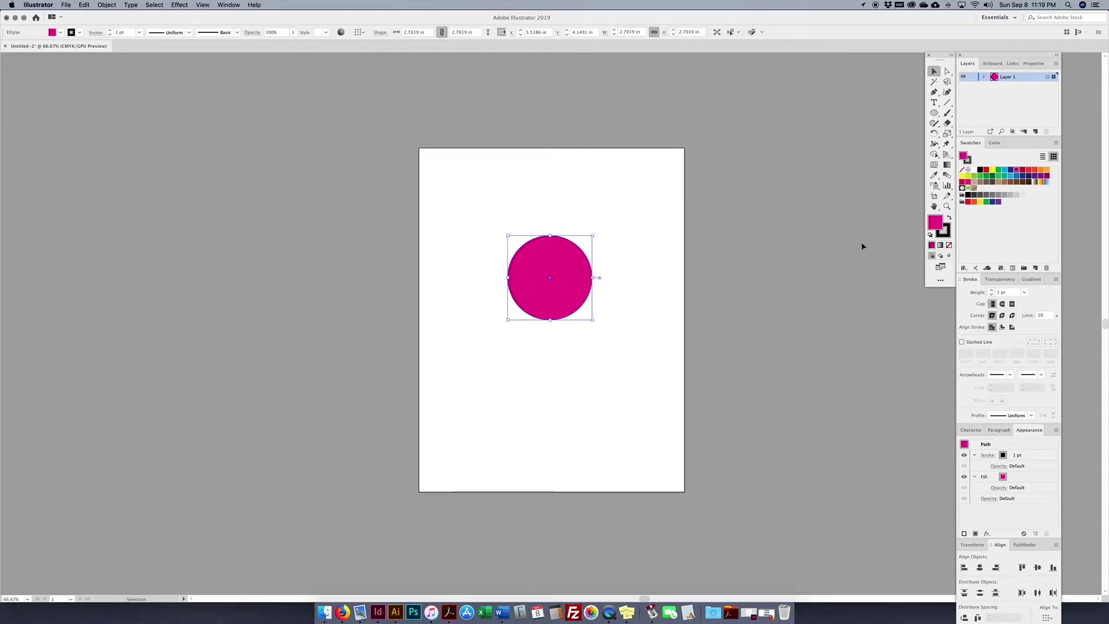
Set the circle's stroke colour to the dark magenta-purple swatch and deselect the circle.
left_click(948, 233)
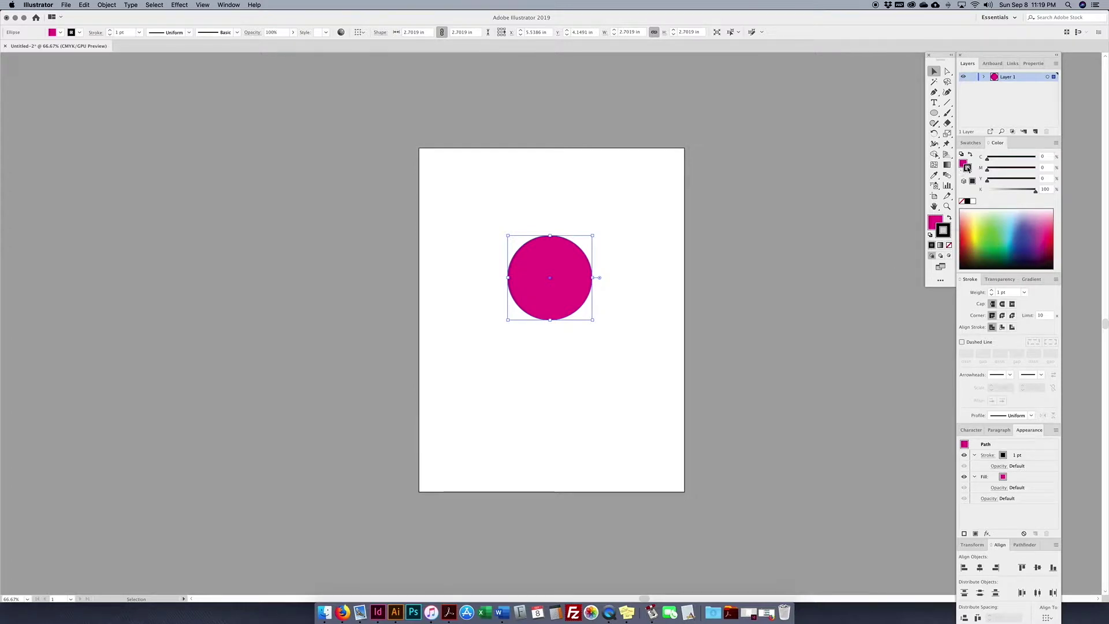
left_click(971, 143)
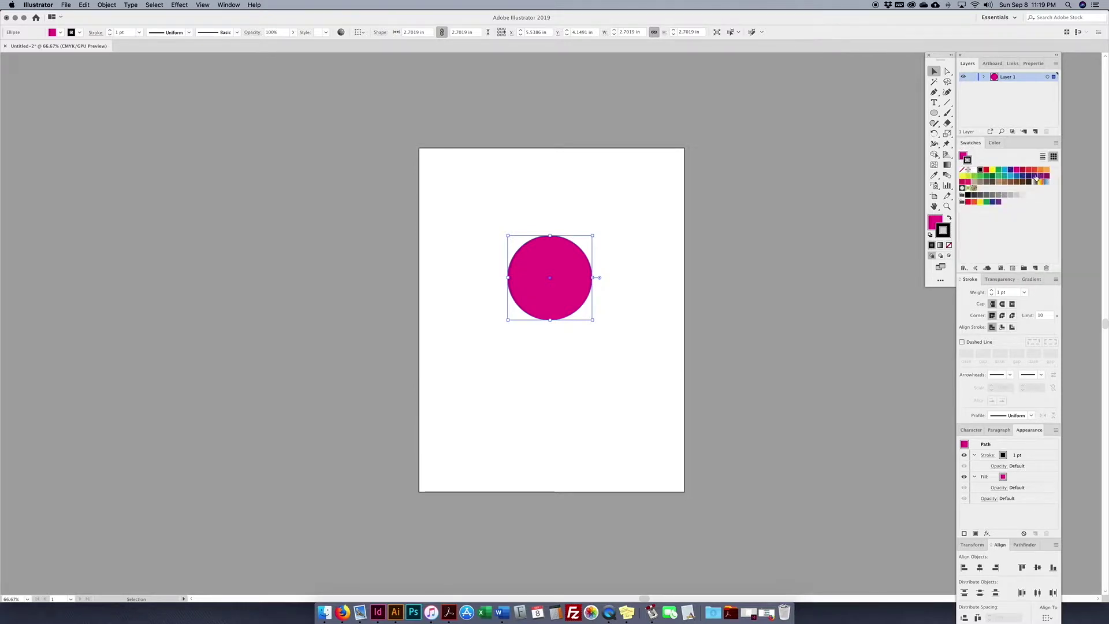
left_click(1047, 176)
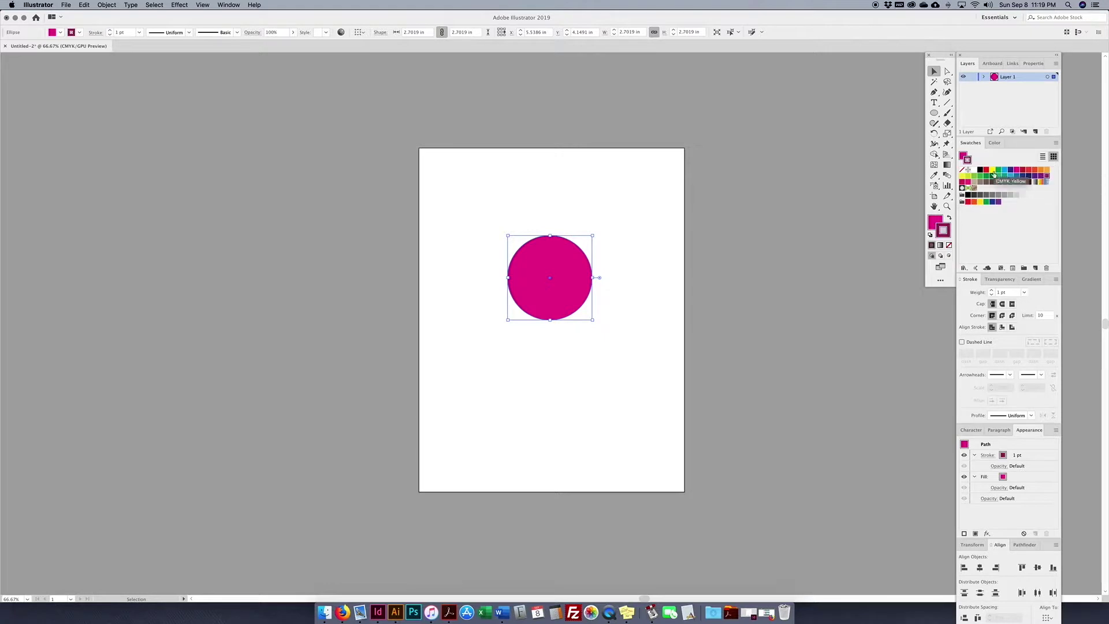
left_click(647, 282)
Increase the circle's stroke weight to 13 pt and deselect it.
left_click(568, 256)
scroll(569, 258, "up", 3)
key("super+equal")
left_click(695, 159)
left_click(659, 213)
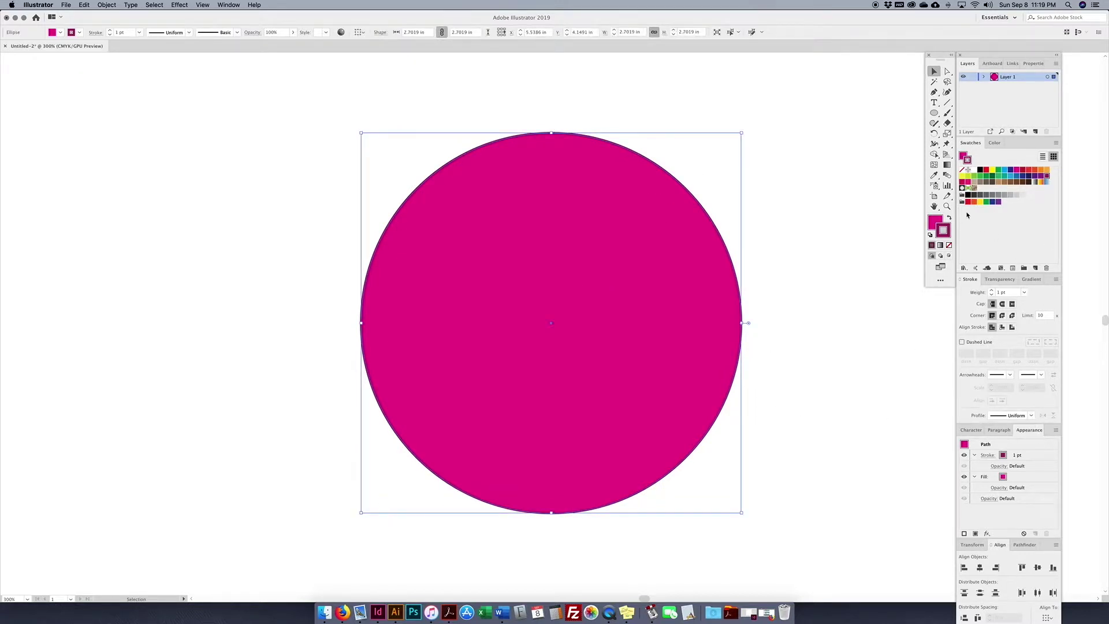
left_click(992, 293)
key("Up")
key("Up")
key("Up")
key("Up")
key("Up")
key("Up")
key("Up")
key("Up")
key("Up")
key("Up")
key("Up")
key("Up")
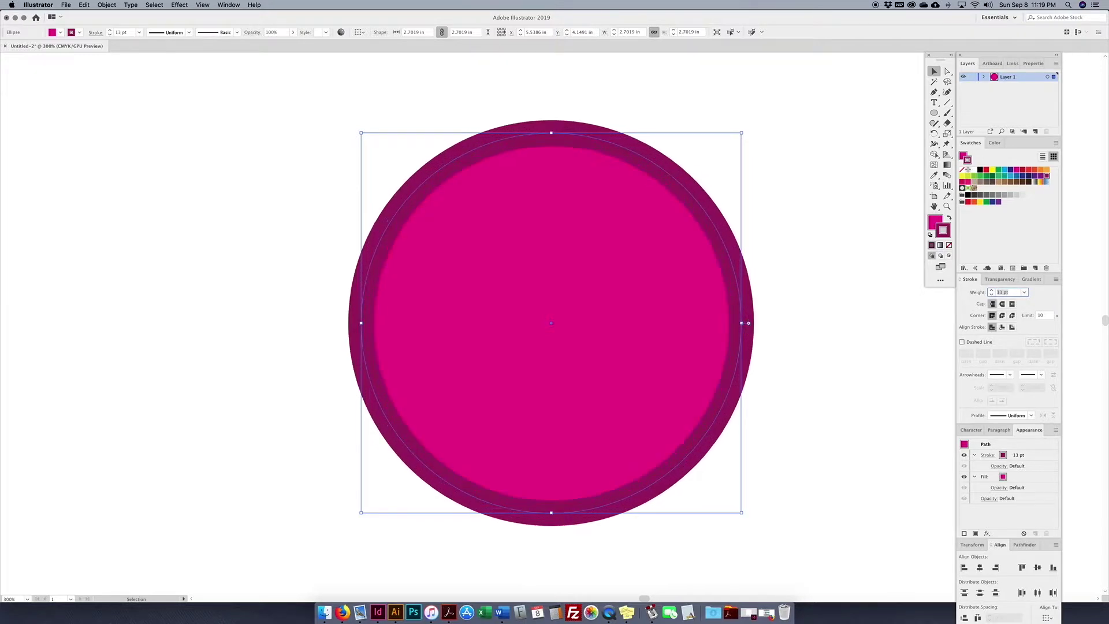
left_click(782, 258)
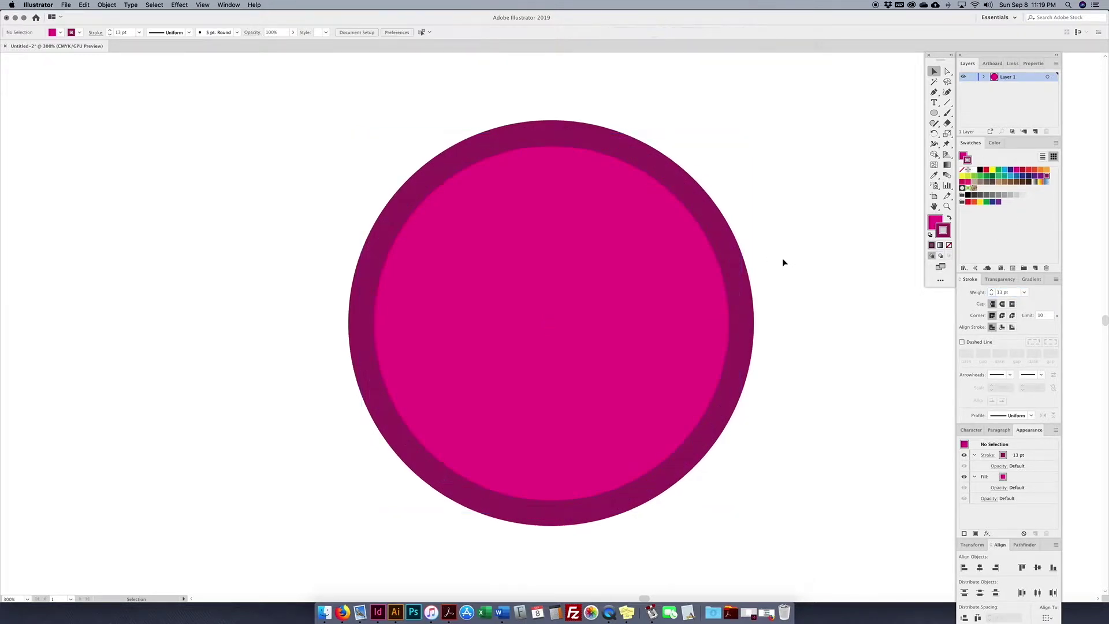
Draw a closed irregular shape with the Pen tool above and right of the circle, using mostly straight segments and a curved one near the closing point.
key("super+minus")
key("super+minus")
key("super+minus")
key("super+minus")
key("super+minus")
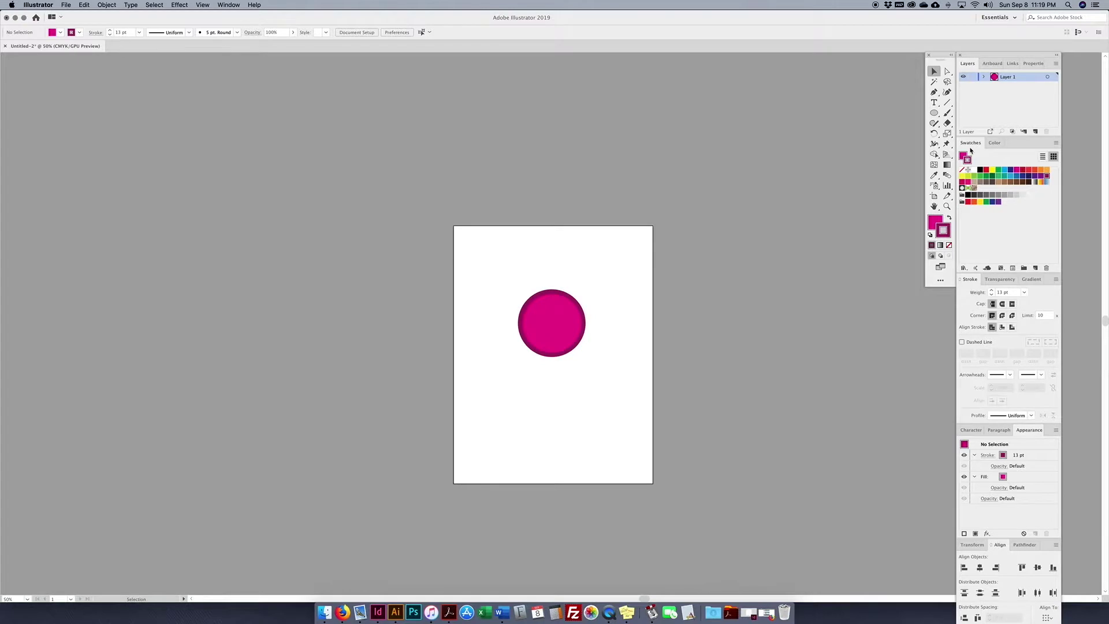
key("super+plus")
key("super+plus")
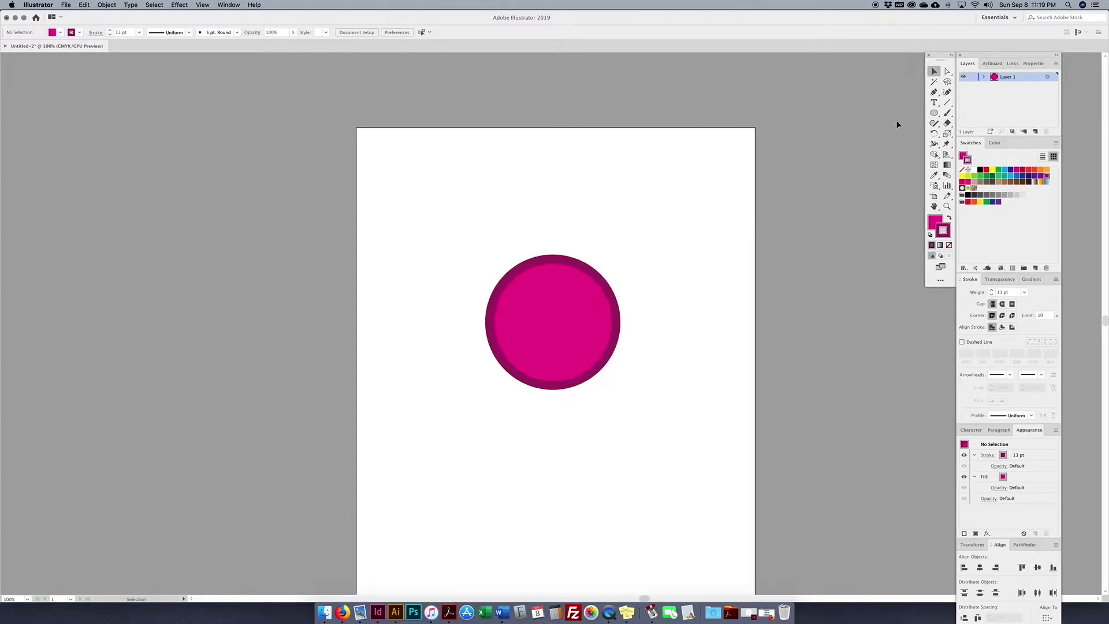
left_click(935, 93)
left_click(627, 148)
left_click(591, 173)
left_click(604, 215)
left_click(650, 247)
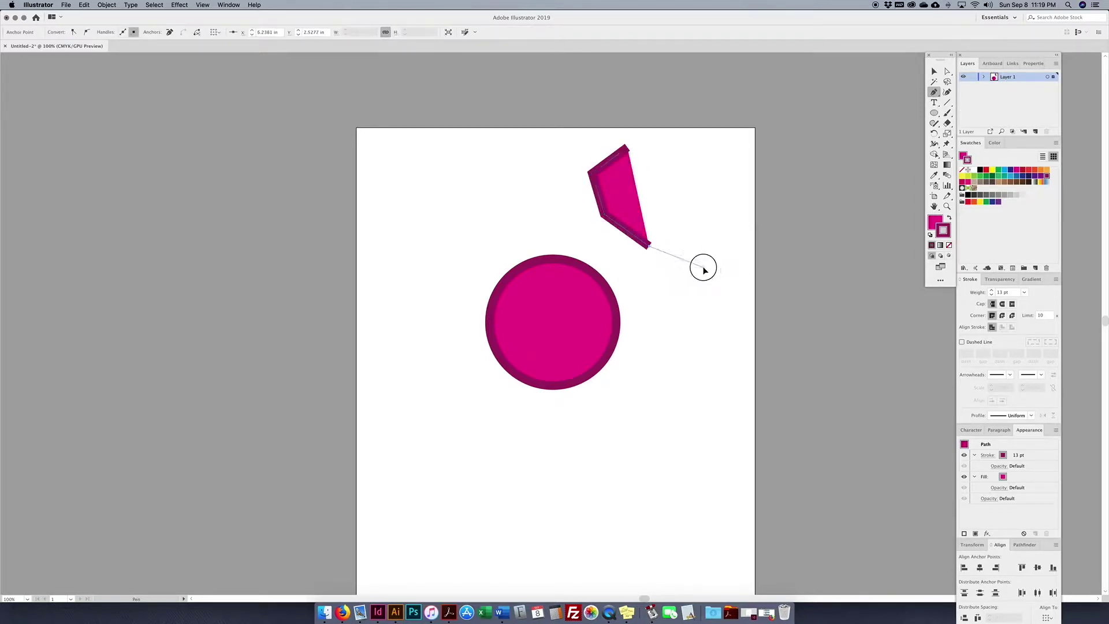
left_click(705, 270)
left_click(729, 231)
left_click(742, 203)
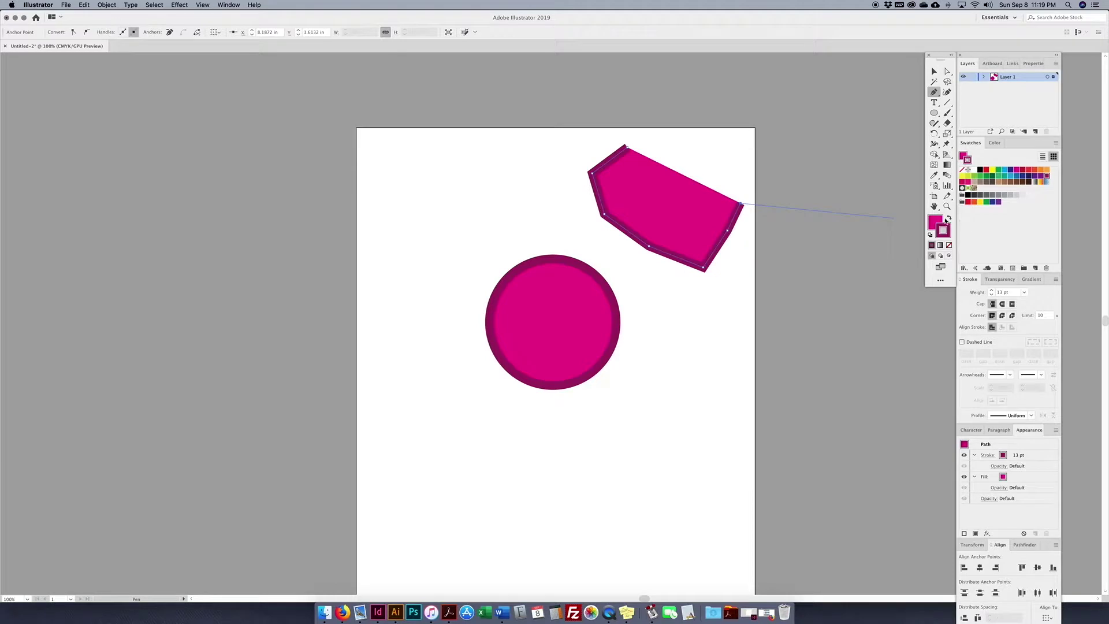
left_click(720, 154)
left_click(695, 144)
mouse_move(664, 135)
left_mouse_down()
mouse_move(630, 113)
mouse_move(630, 140)
left_mouse_up()
left_click(627, 148)
Move the irregular shape so it overlaps the circle, shift the circle slightly up and left, and deselect everything.
key("v")
left_click_drag(686, 186, 645, 317)
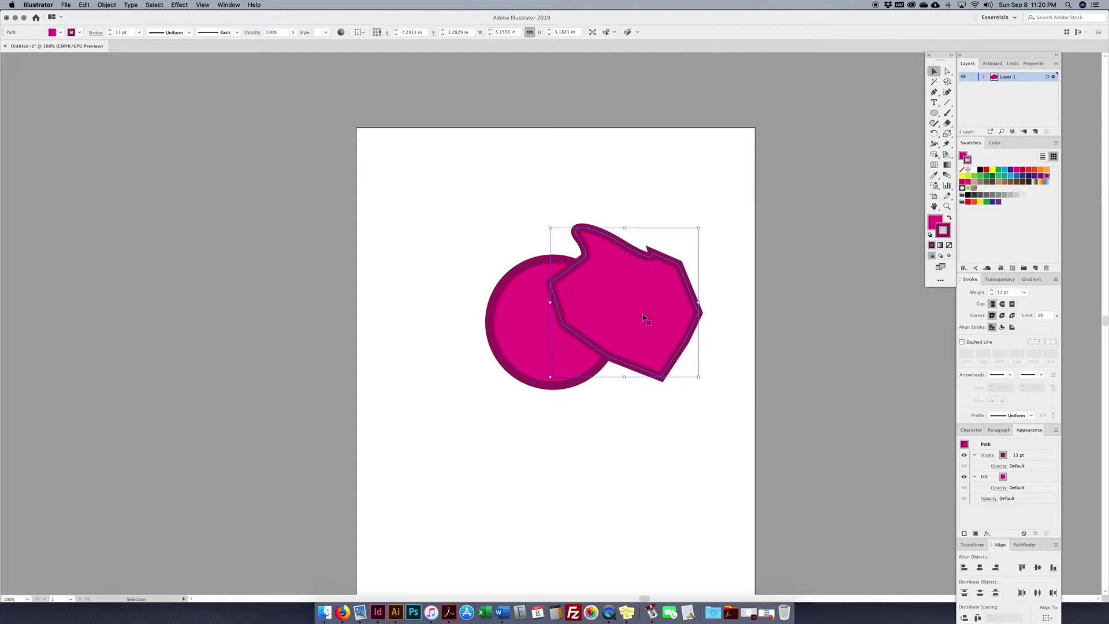
left_click_drag(510, 334, 465, 317)
left_click(679, 352)
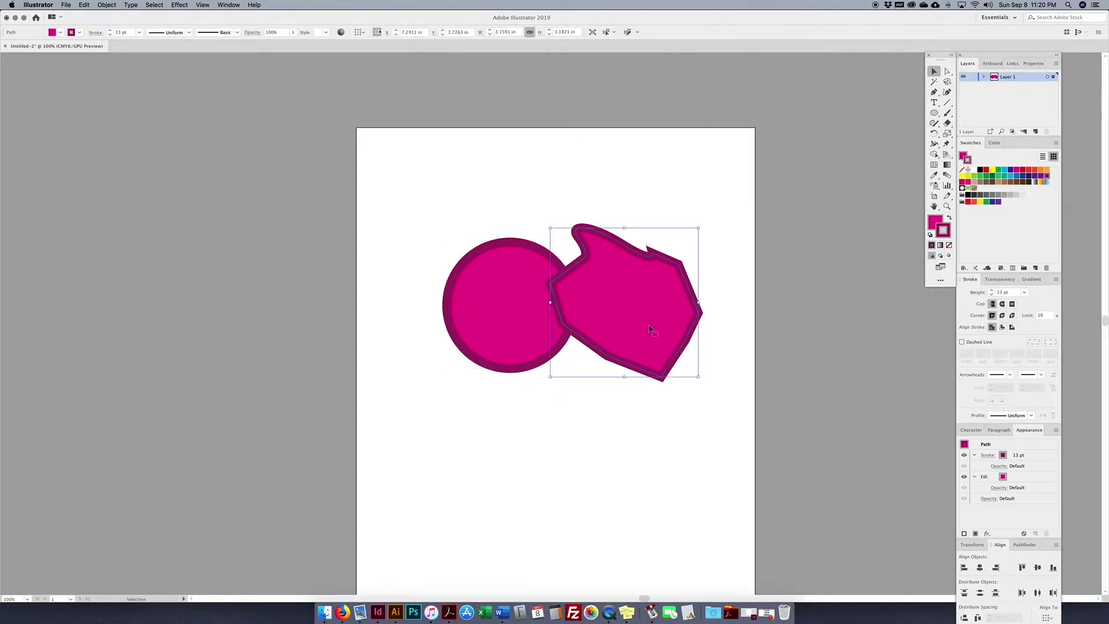
left_click_drag(679, 352, 657, 352)
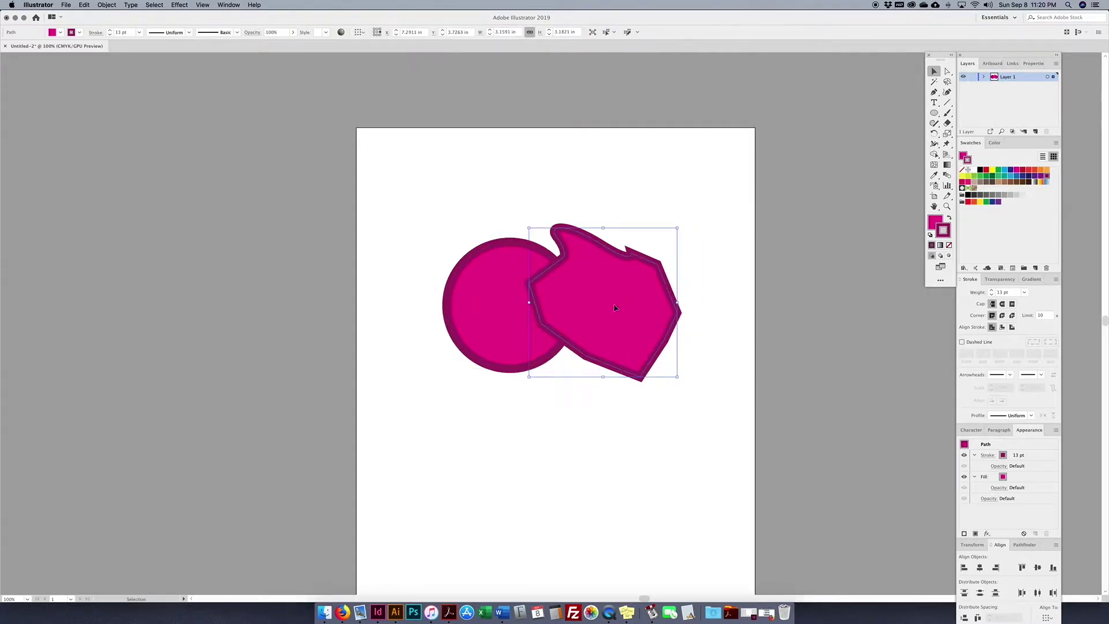
left_click(702, 230)
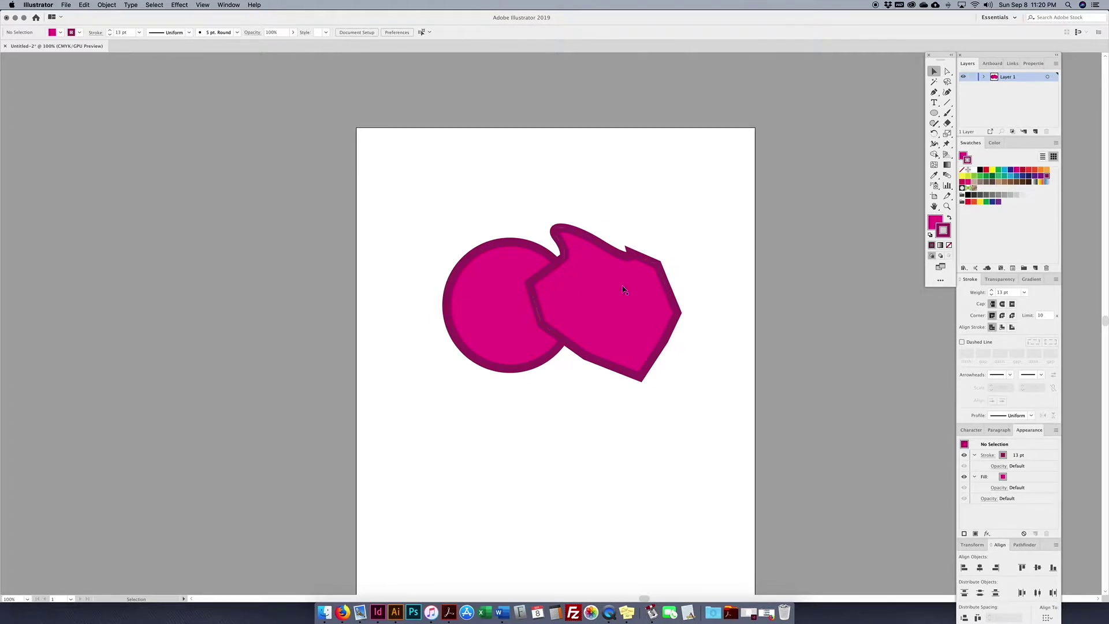
Nudge the irregular shape slightly up and right, display its anchor points with the Direct Selection tool, and deselect it.
left_click_drag(624, 290, 638, 285)
key("a")
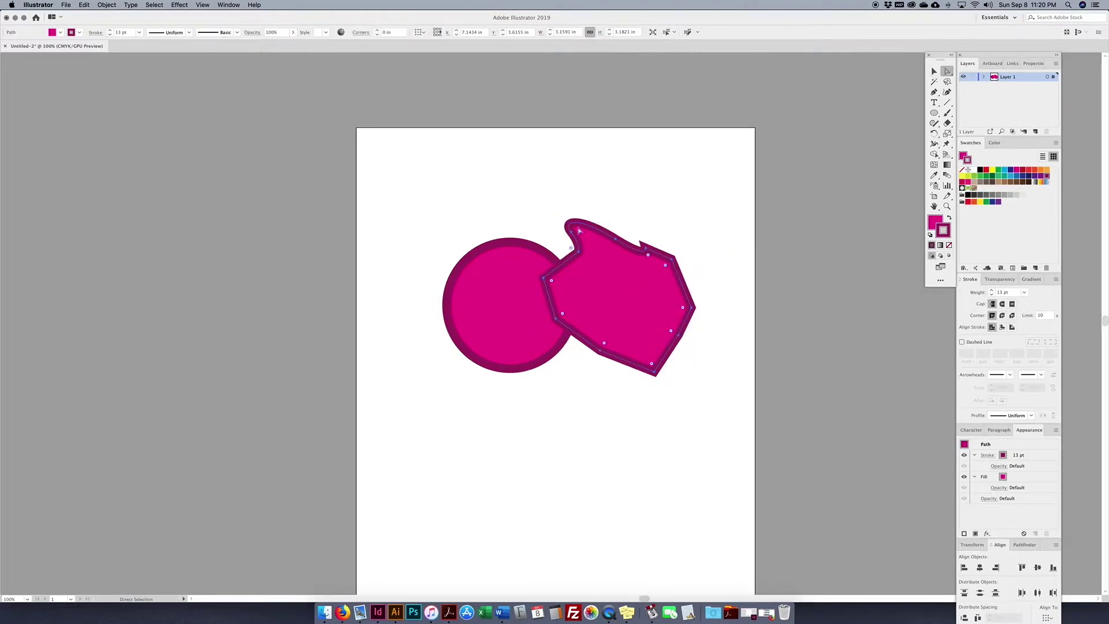
left_click(685, 250)
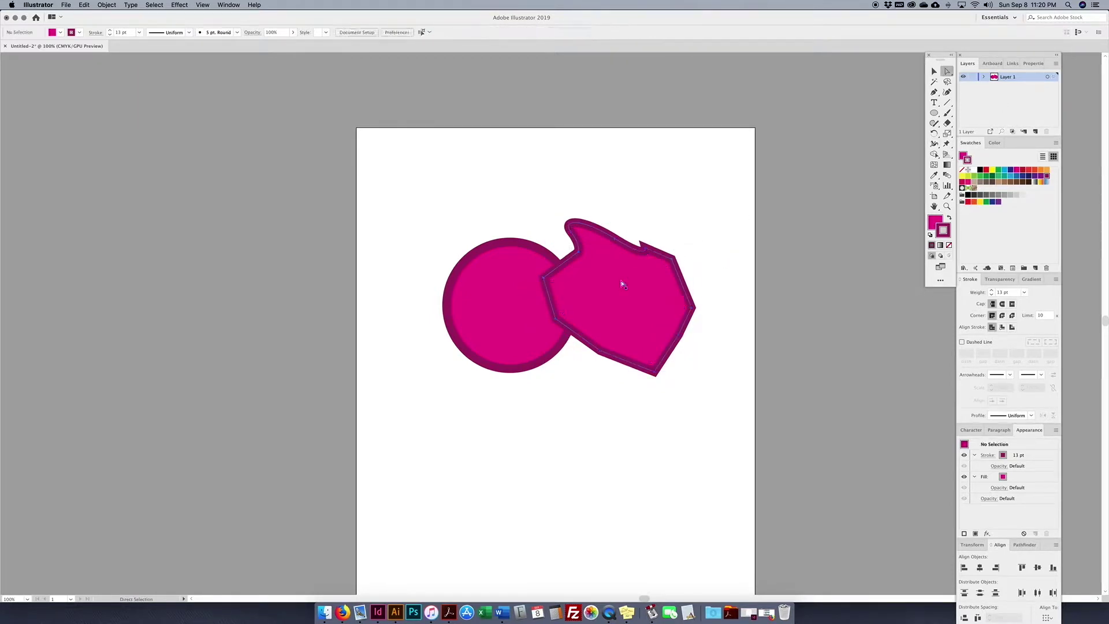
Select the whole irregular shape and fill it with the yellow swatch.
left_click(626, 287)
key("v")
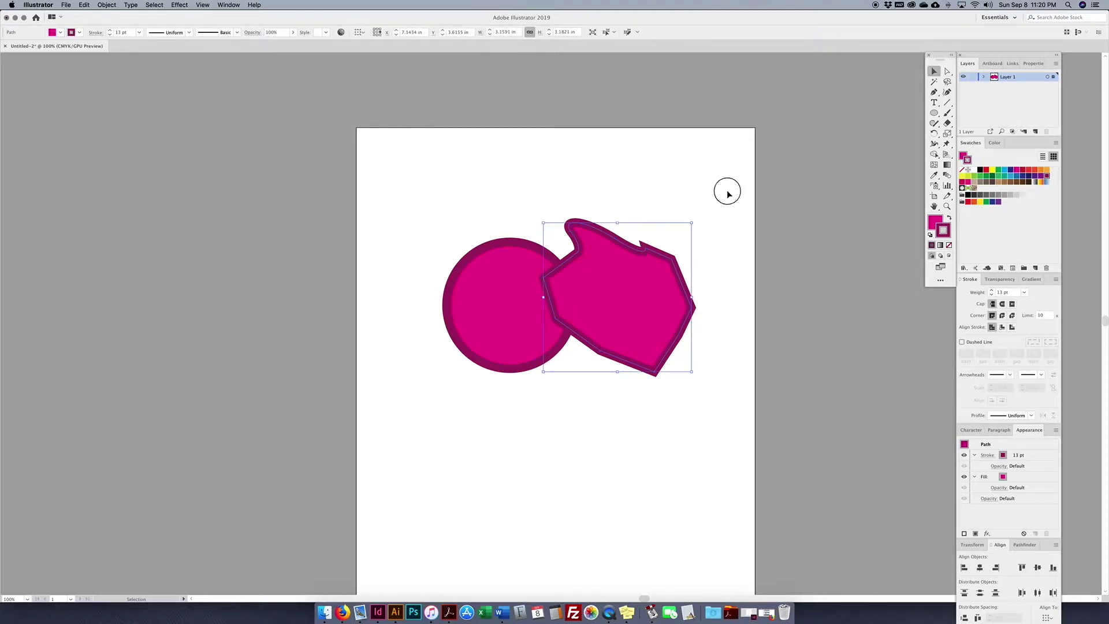
key("x")
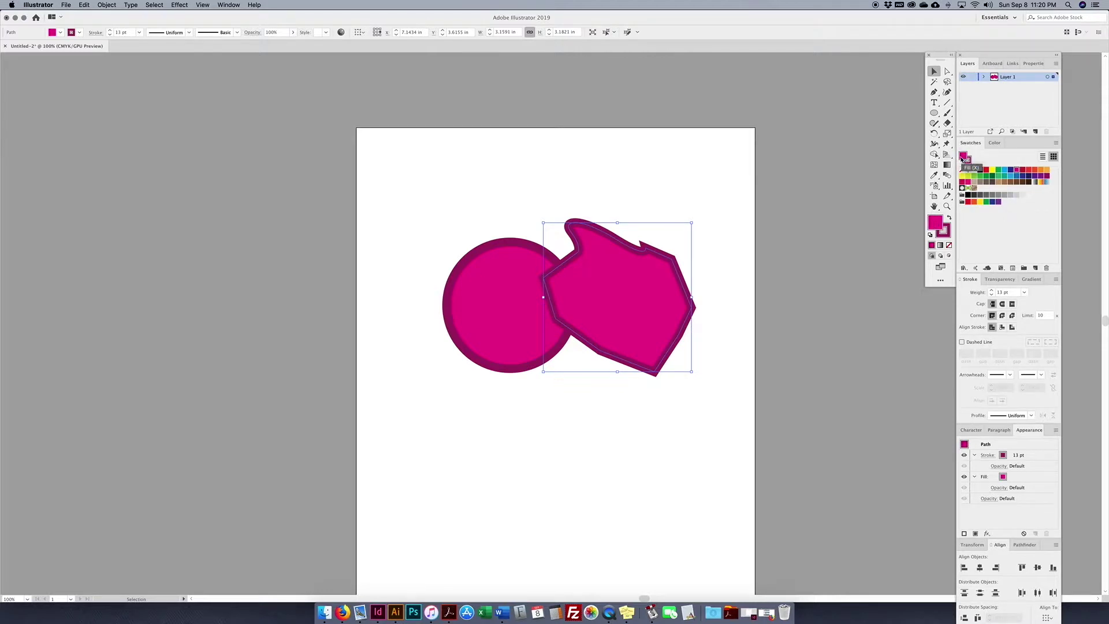
key("x")
left_click(965, 155)
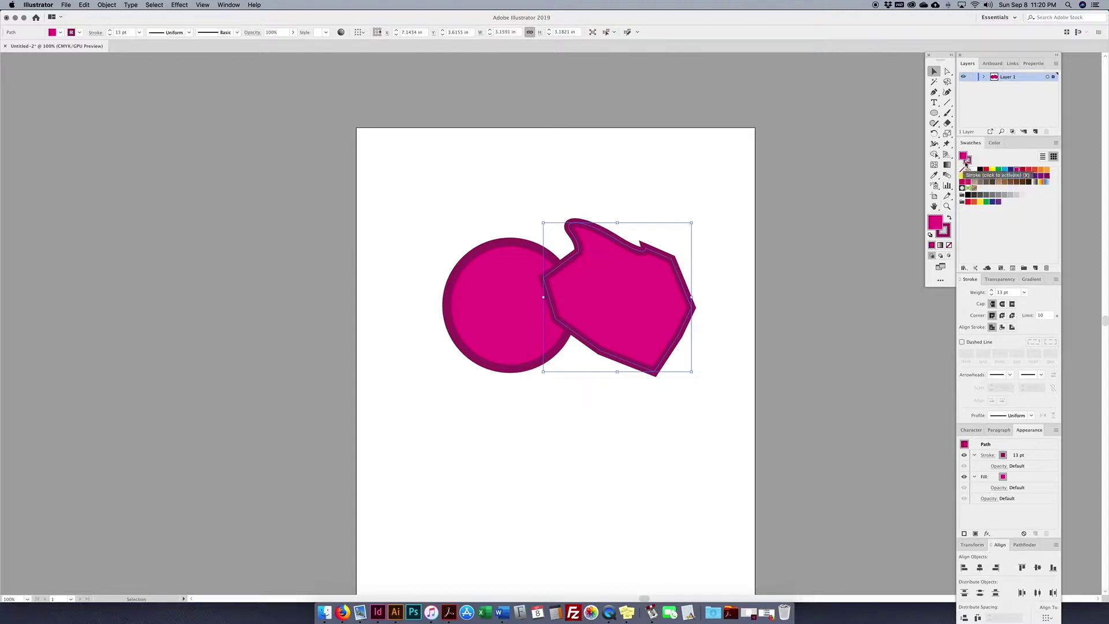
left_click(993, 171)
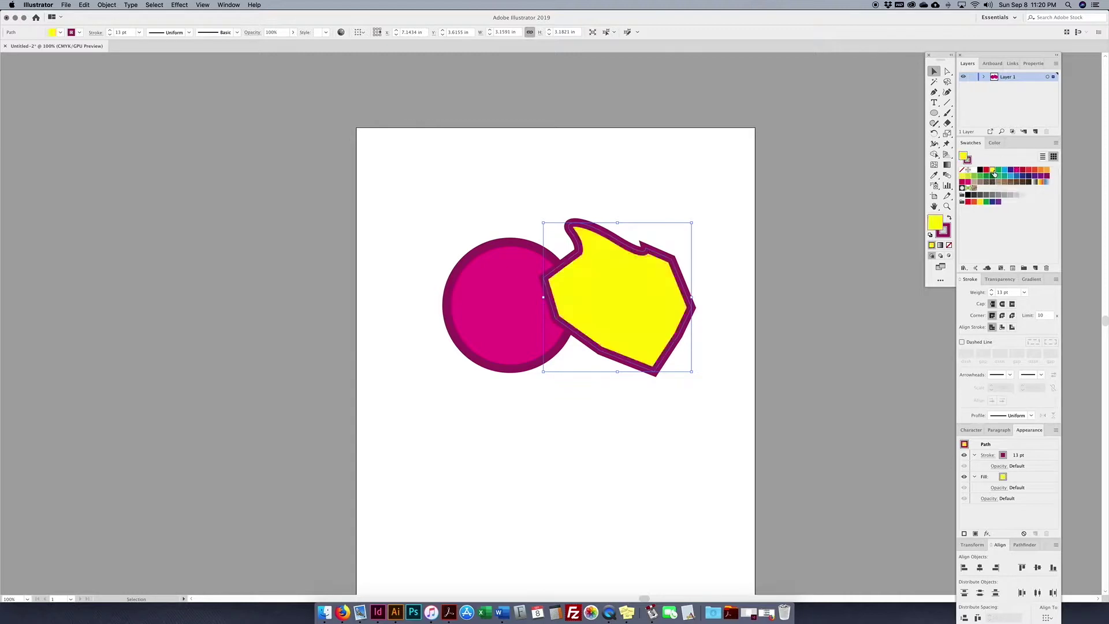
Set the irregular shape's stroke to the light orange swatch and shift the shape slightly left over the circle.
left_click(968, 162)
left_click(1047, 169)
left_click(767, 181)
left_click_drag(600, 282, 578, 285)
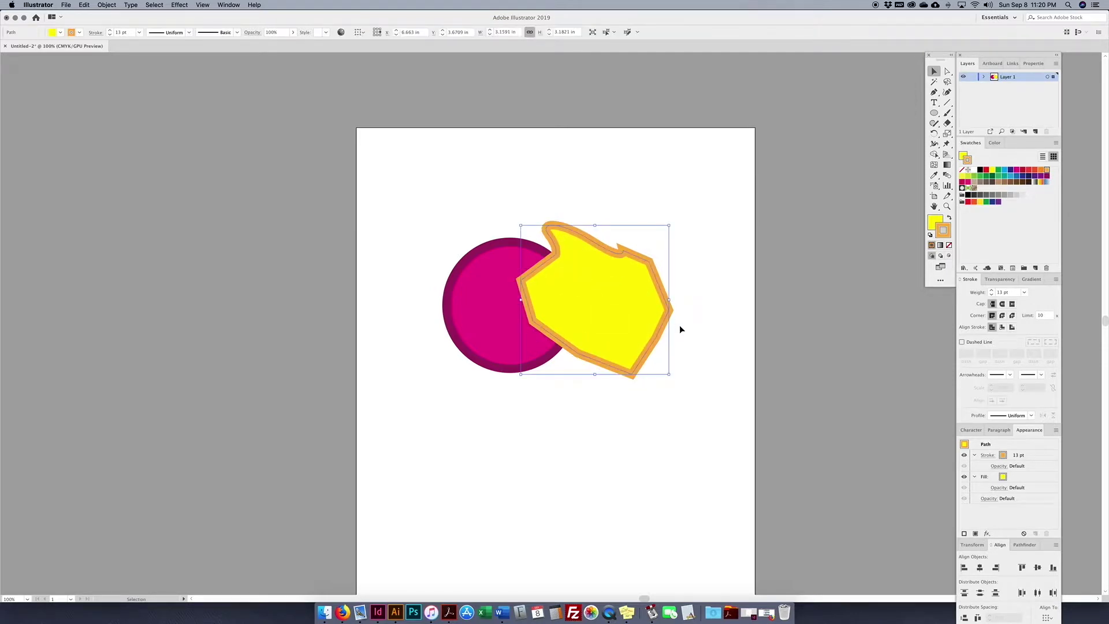
left_click(628, 310)
Draw a rectangle about 2.32 in wide and 4.03 in tall over the irregular shape's right part, with a green fill and dark blue stroke.
left_click_drag(935, 113, 972, 118)
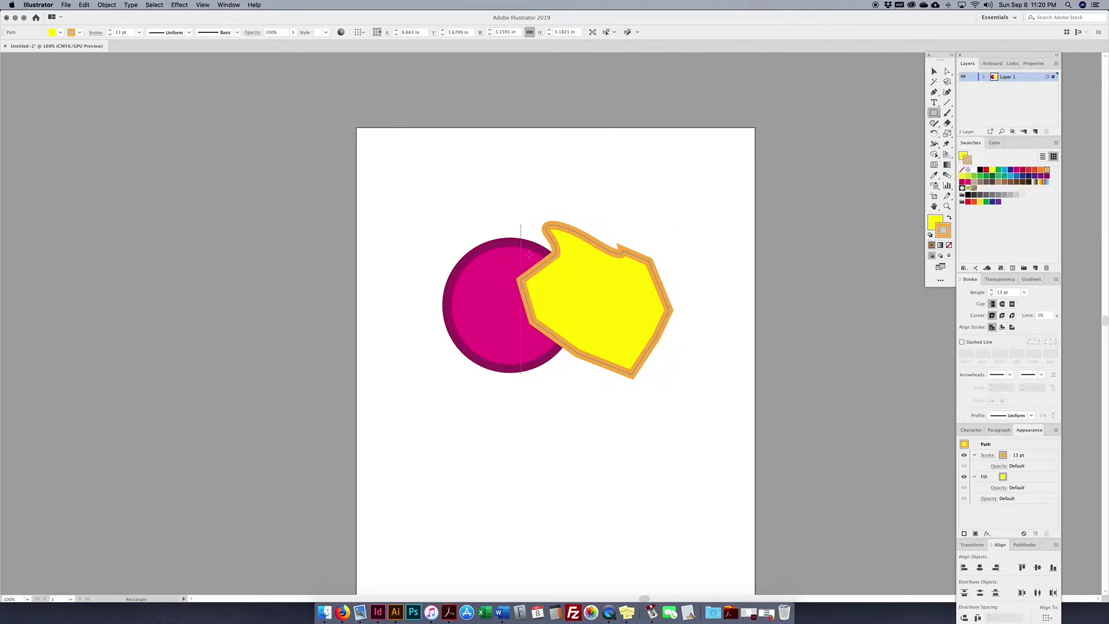
left_click_drag(606, 212, 717, 399)
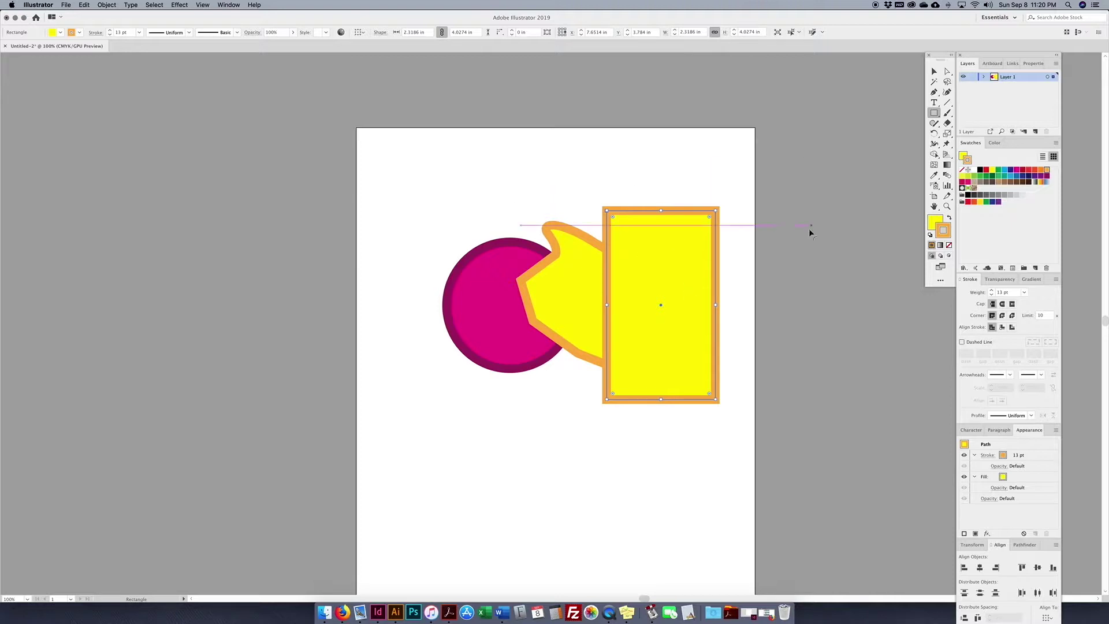
left_click(1024, 177)
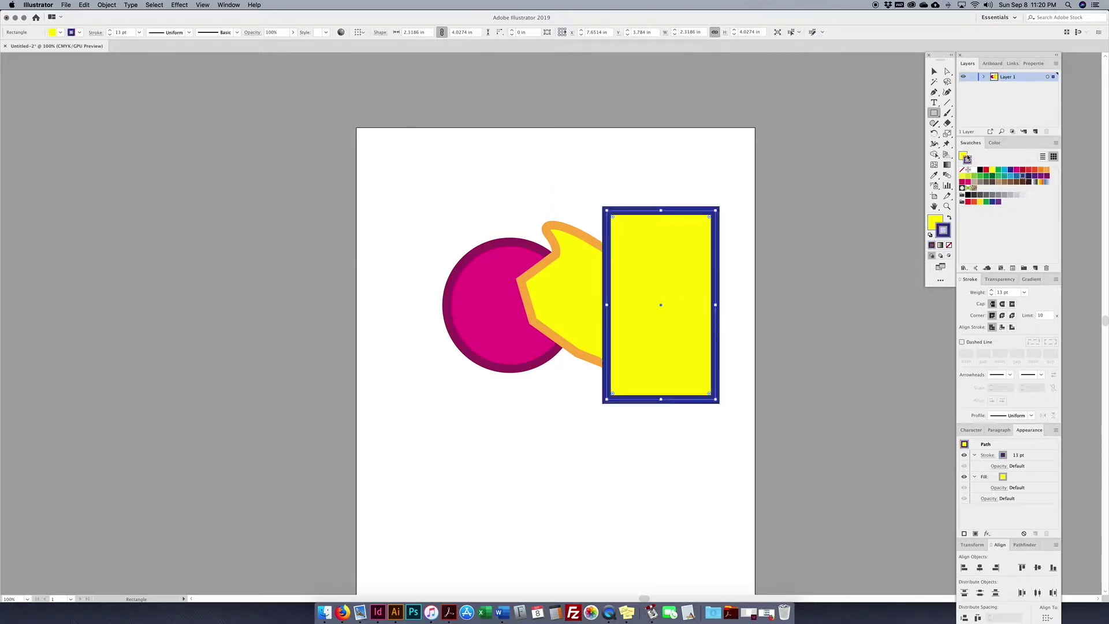
left_click(999, 176)
key("v")
left_click(814, 212)
Select all three shapes, examine the Arrange commands for stacking order, and deselect the shapes.
left_click_drag(732, 202, 485, 405)
left_click_drag(459, 451, 630, 278)
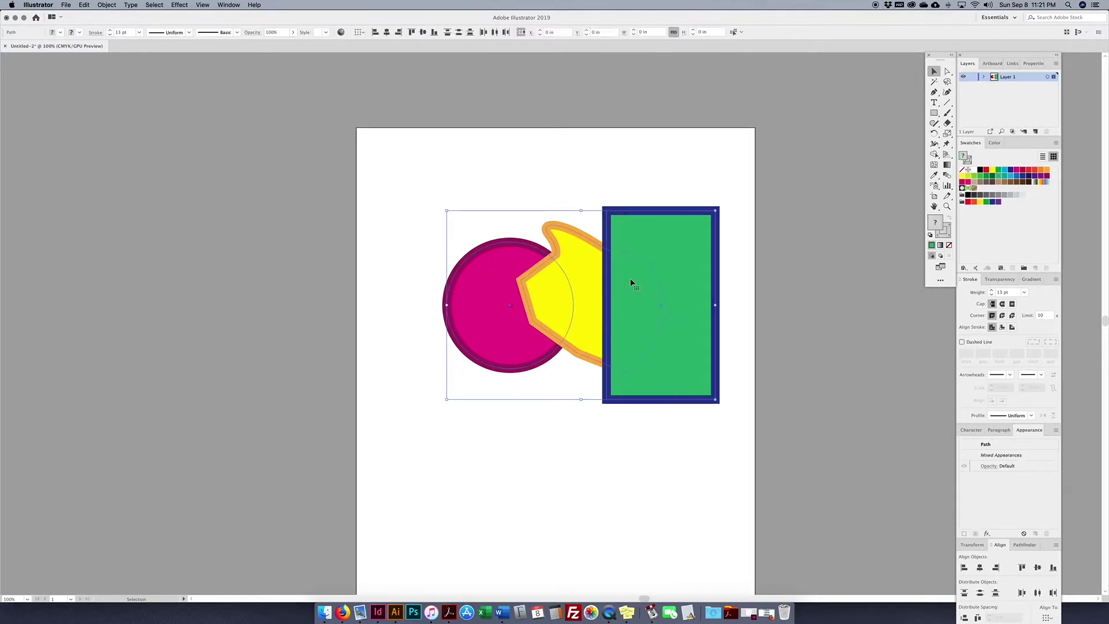
left_click(152, 5)
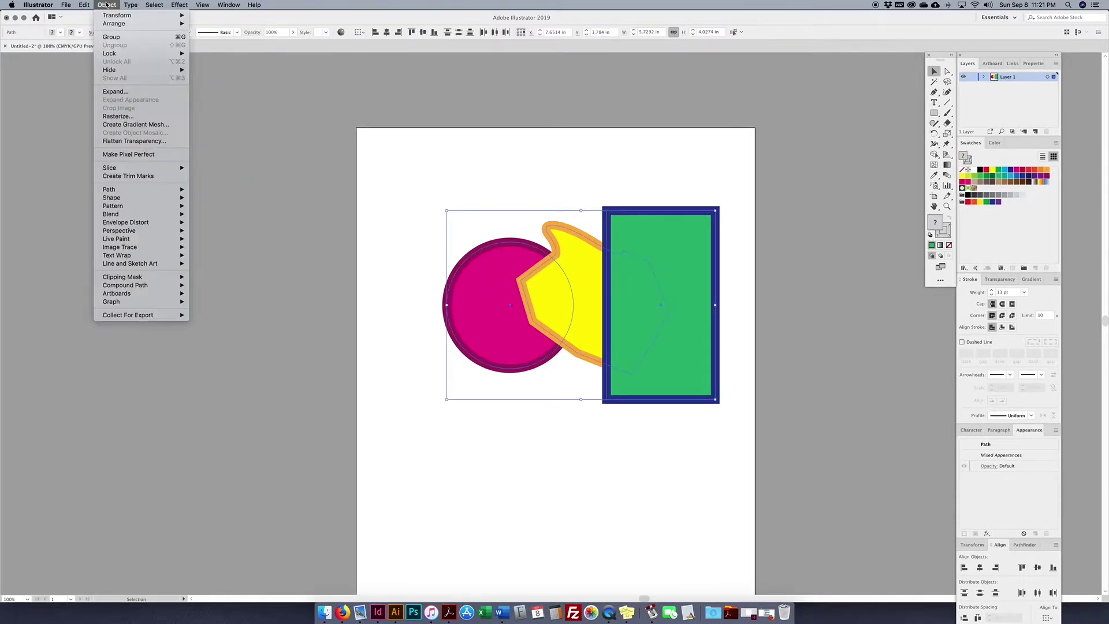
mouse_move(106, 5)
mouse_move(167, 23)
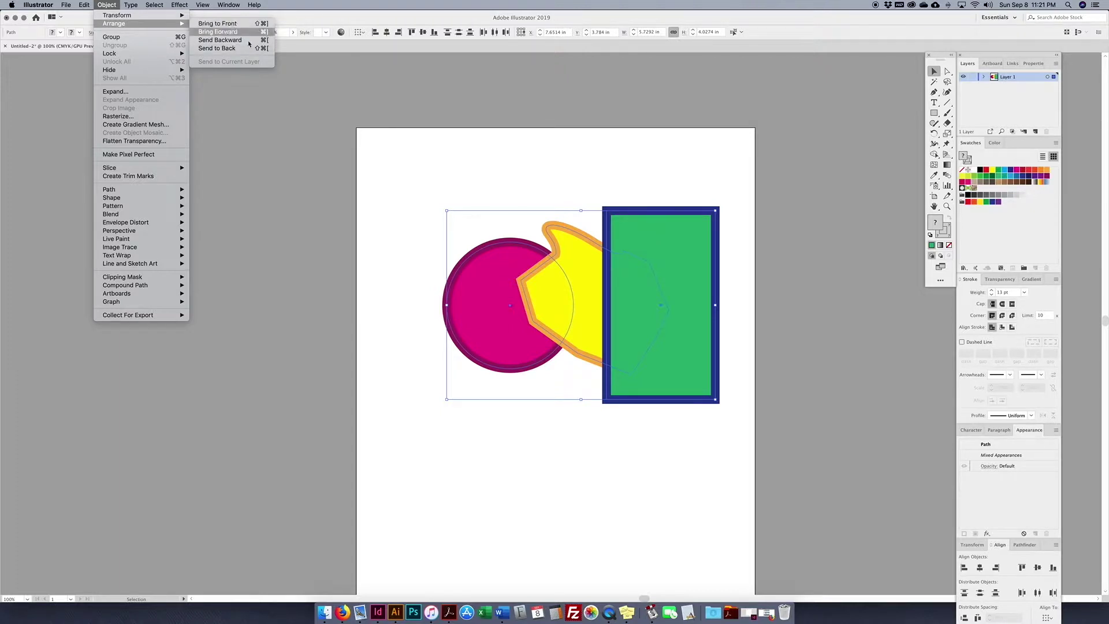
left_click(218, 48)
left_click(657, 181)
Send the rectangle to the back and move it left so it lies behind both the circle and the irregular shape.
left_click_drag(667, 232, 634, 228)
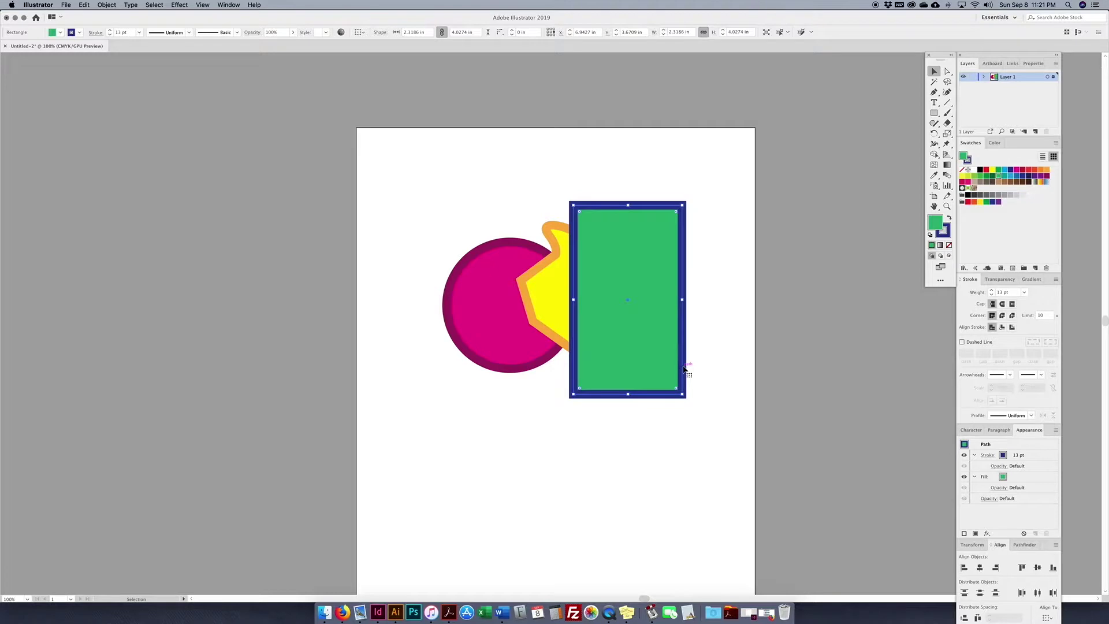
left_click(107, 4)
mouse_move(116, 23)
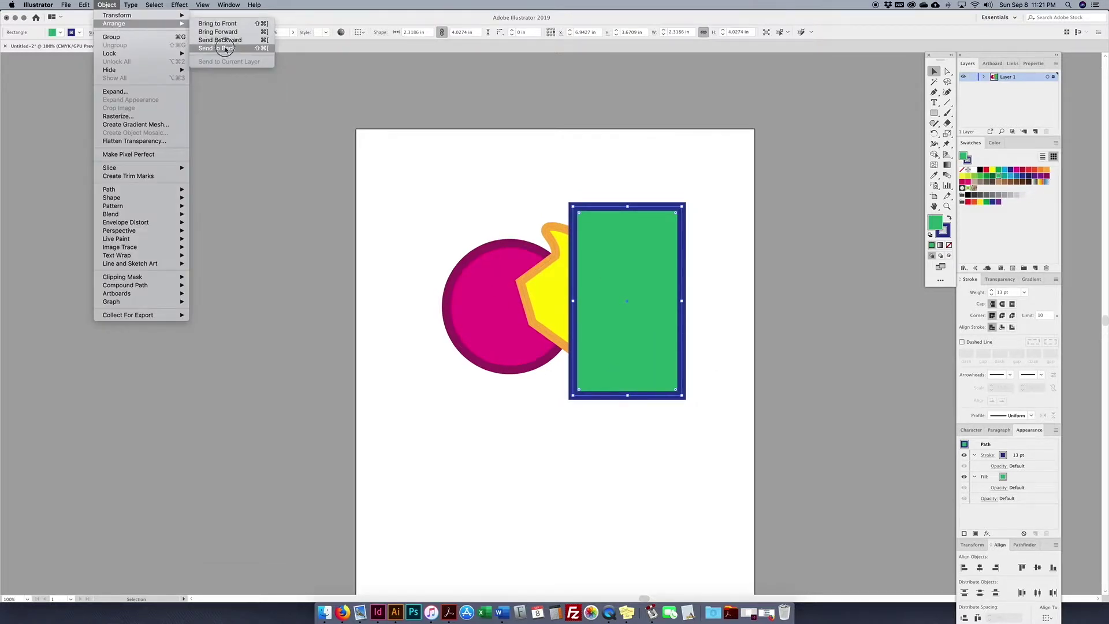
left_click(222, 40)
left_click_drag(627, 229, 544, 220)
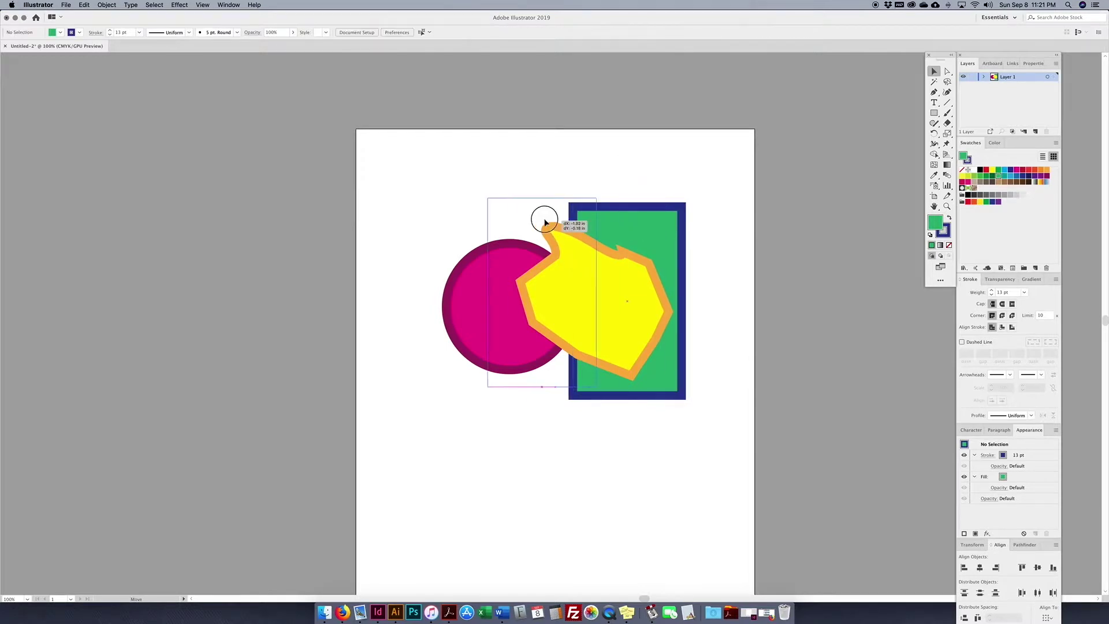
left_click(450, 510)
Move the circle slightly up and right over the rectangle and bring it to the front.
left_click_drag(448, 363, 465, 355)
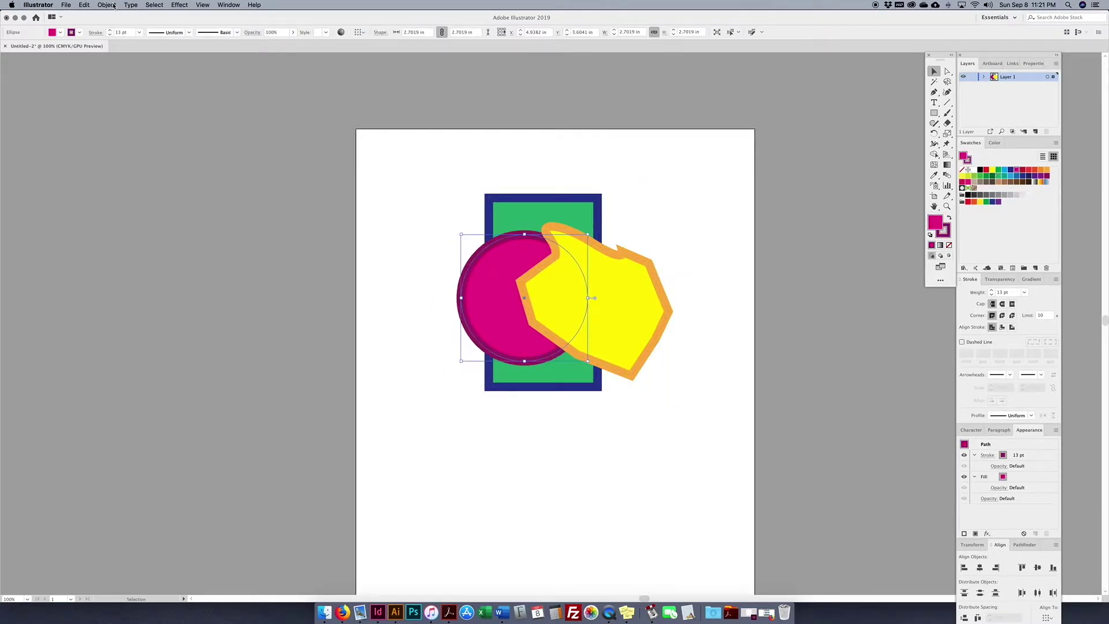
left_click(107, 5)
left_click(222, 25)
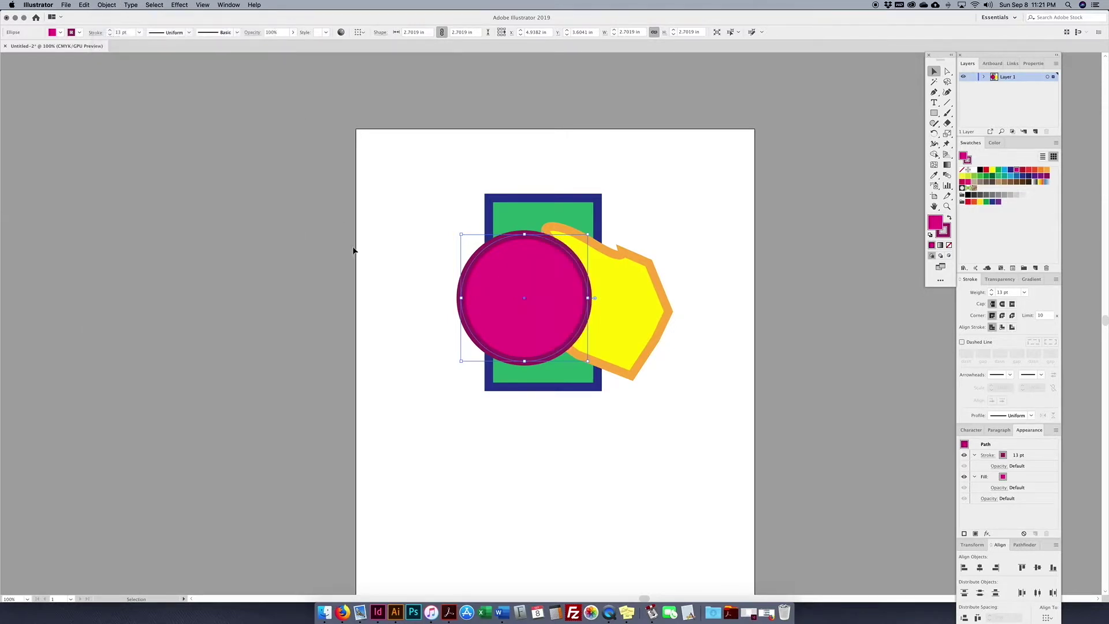
Reposition the circle over the left part of the rectangle, still overlapping the irregular shape.
left_click_drag(512, 351, 534, 354)
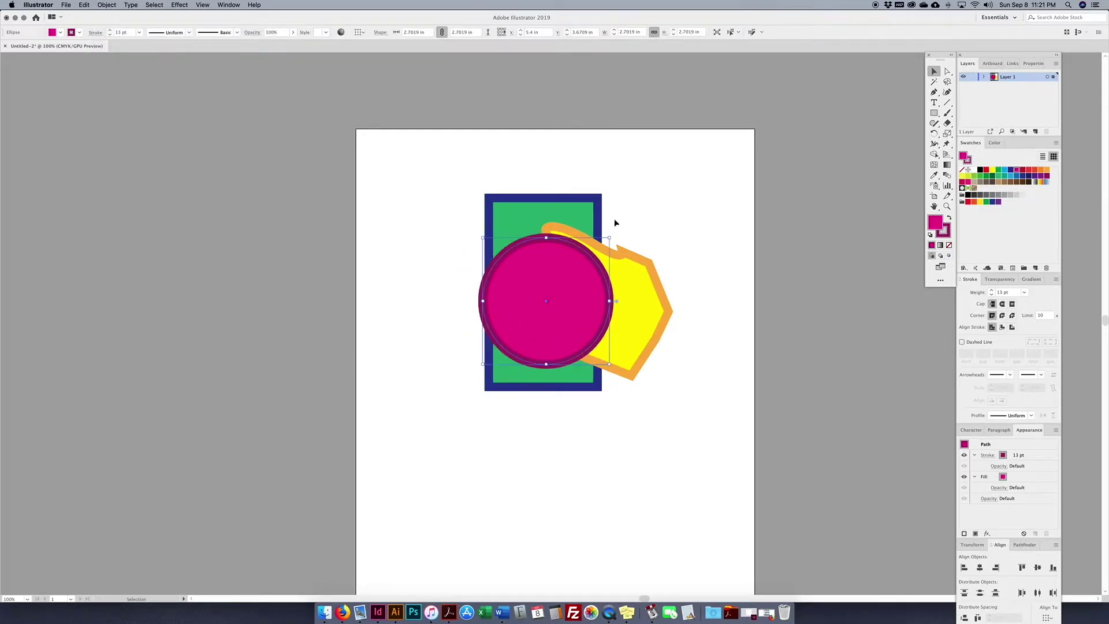
left_click_drag(566, 292, 490, 301)
left_click(439, 307)
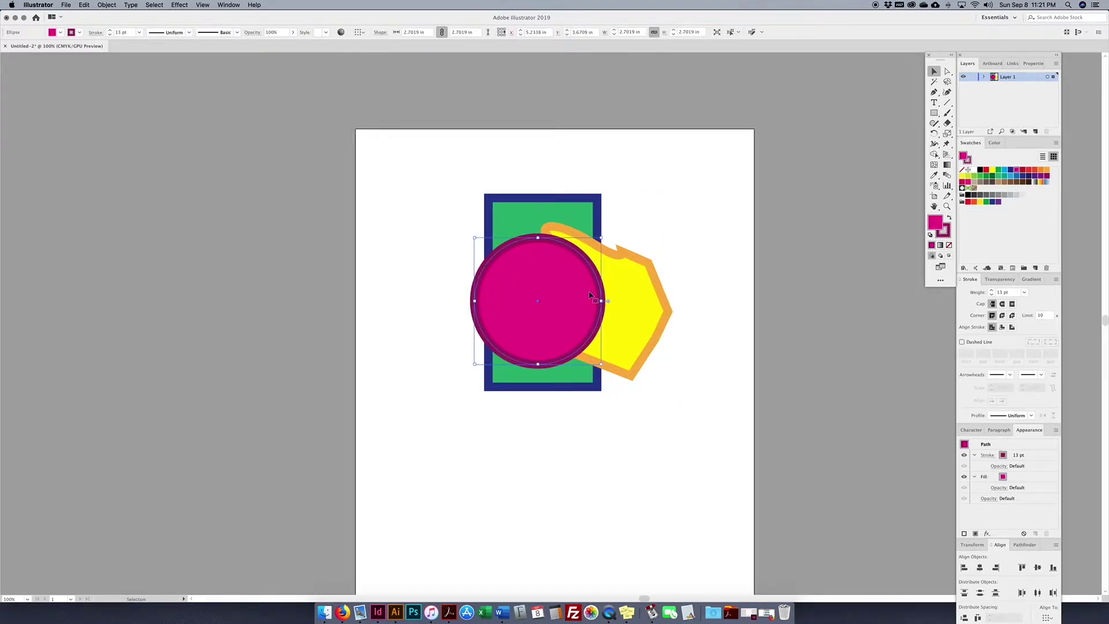
left_click_drag(576, 301, 543, 303)
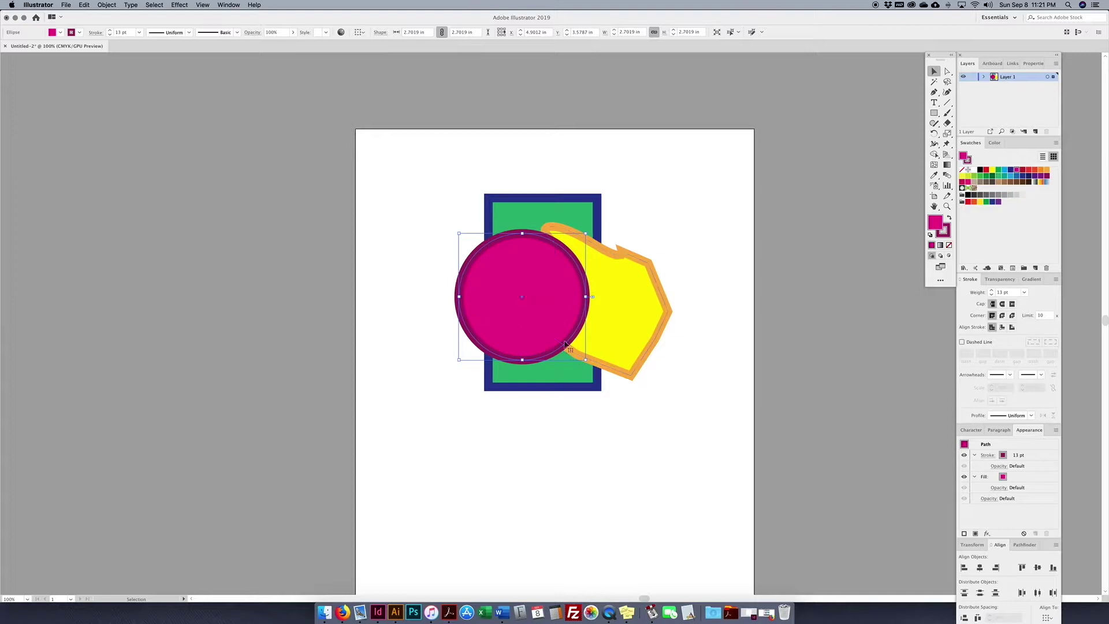
Select all three shapes and shorten the panels above Align so that all of the Align options are displayed.
left_click_drag(473, 152, 651, 456)
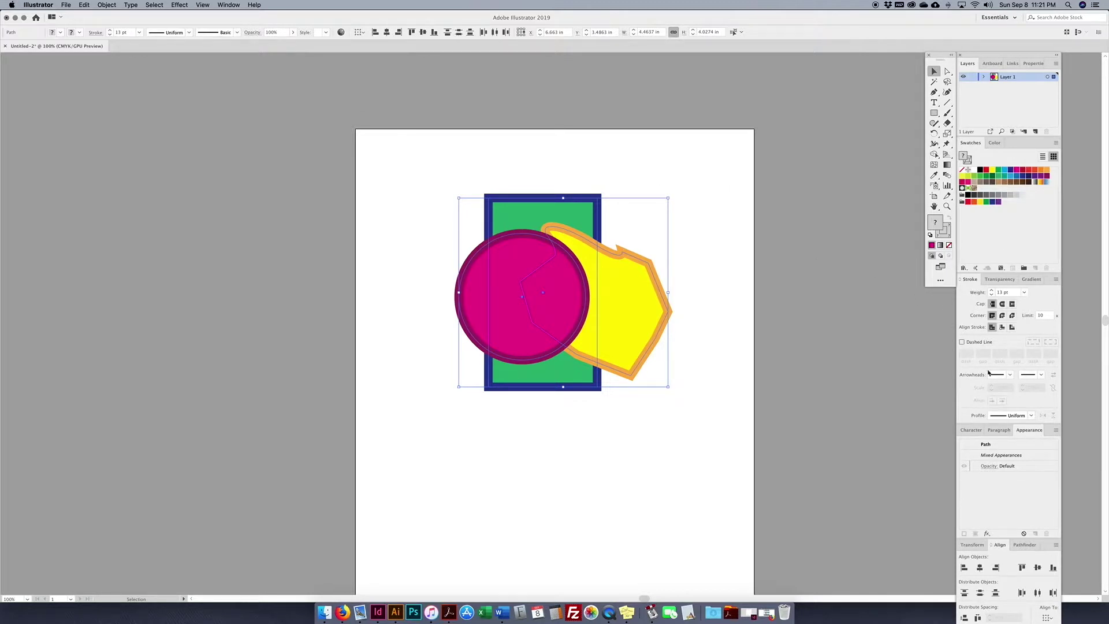
left_click(229, 6)
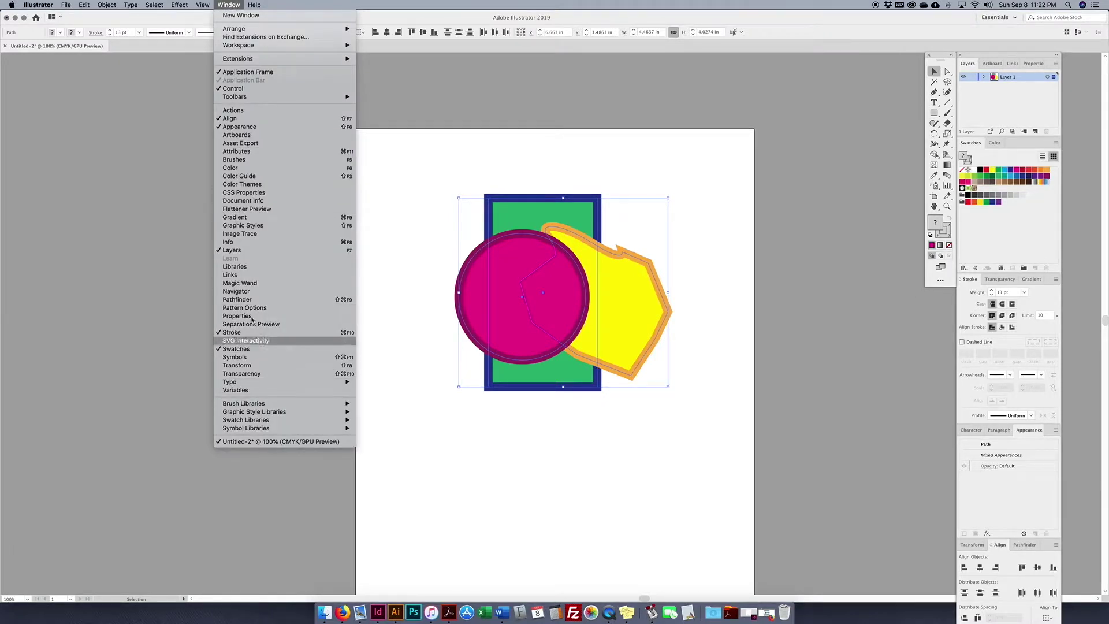
left_click(478, 121)
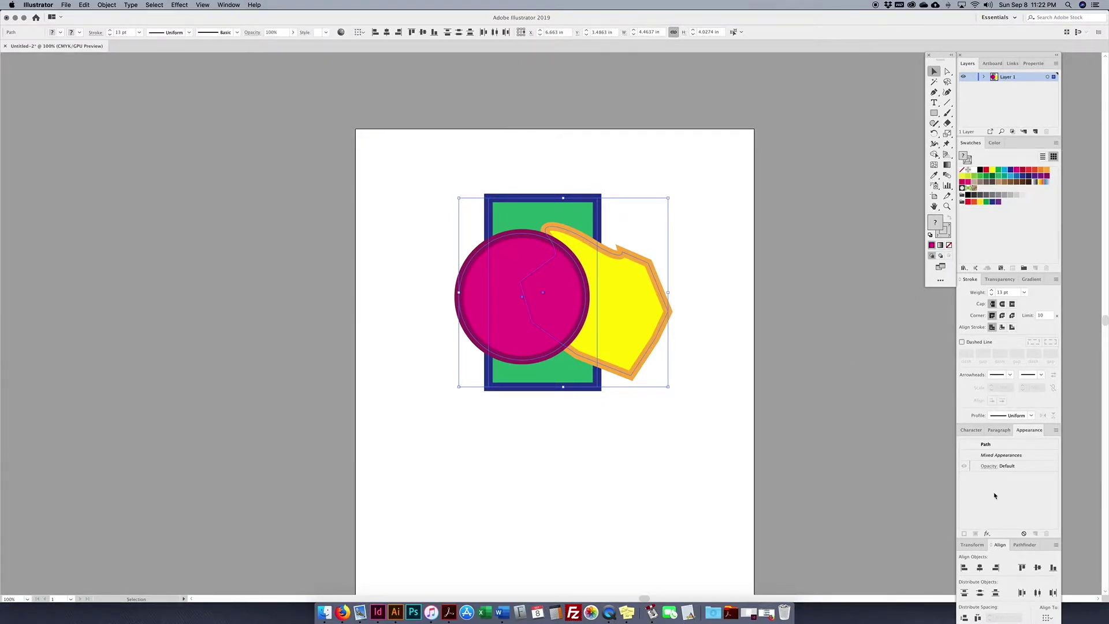
left_click_drag(1000, 538, 1001, 401)
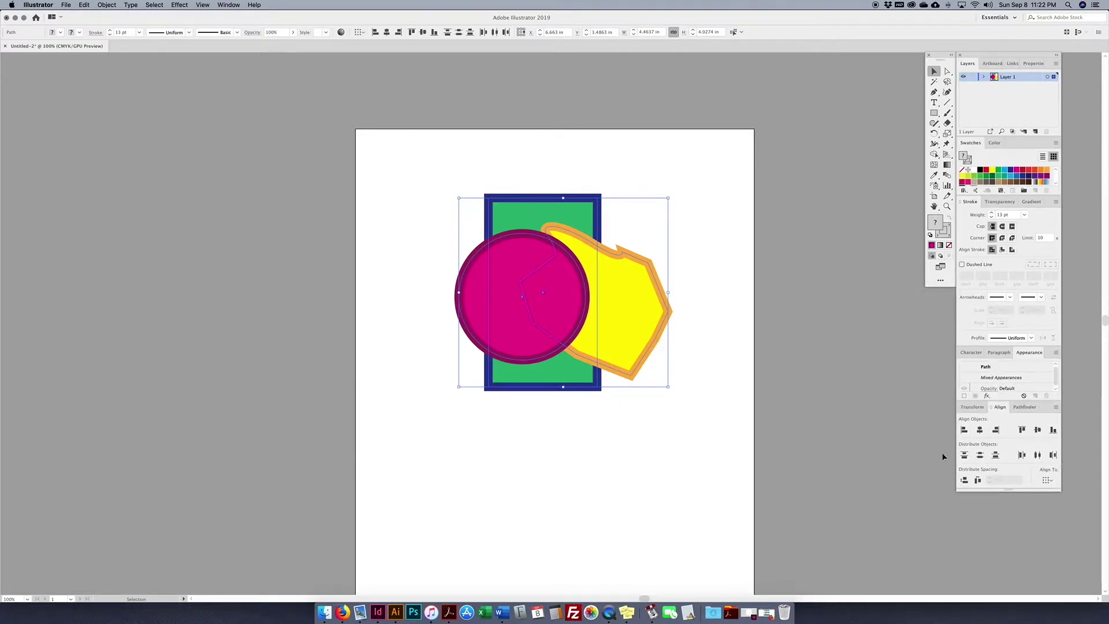
left_click(1000, 408)
left_click(1001, 408)
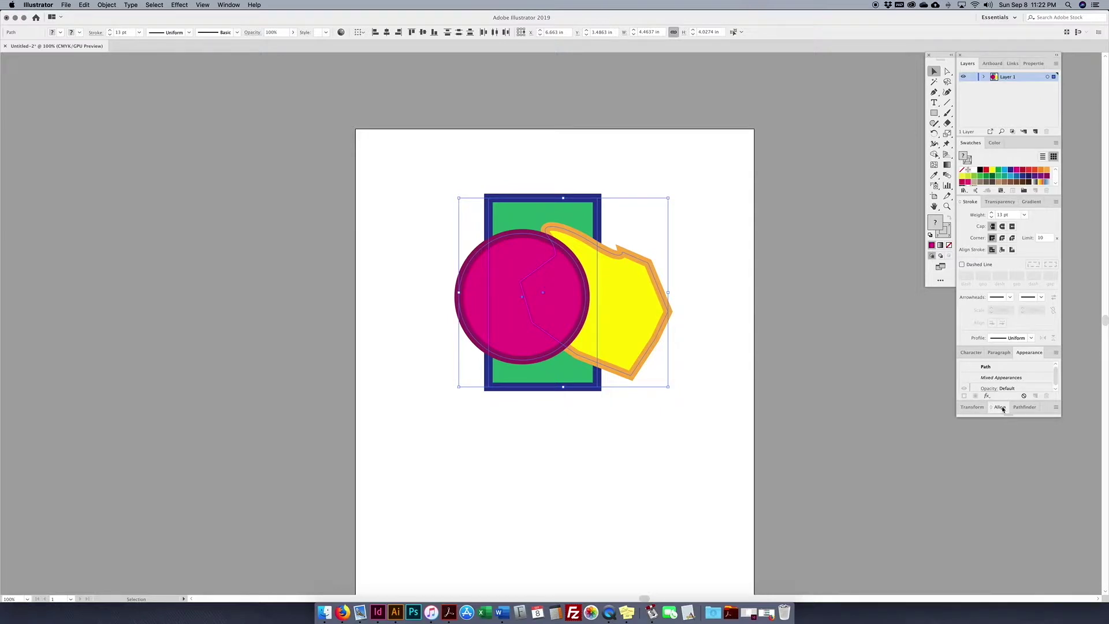
left_click(1001, 408)
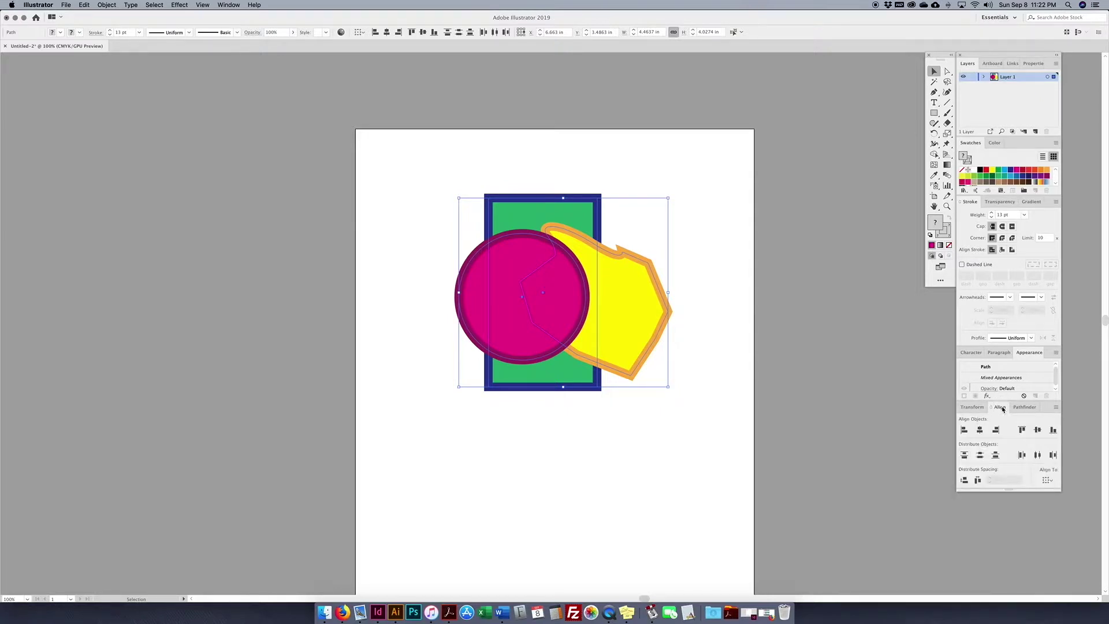
left_click(1057, 408)
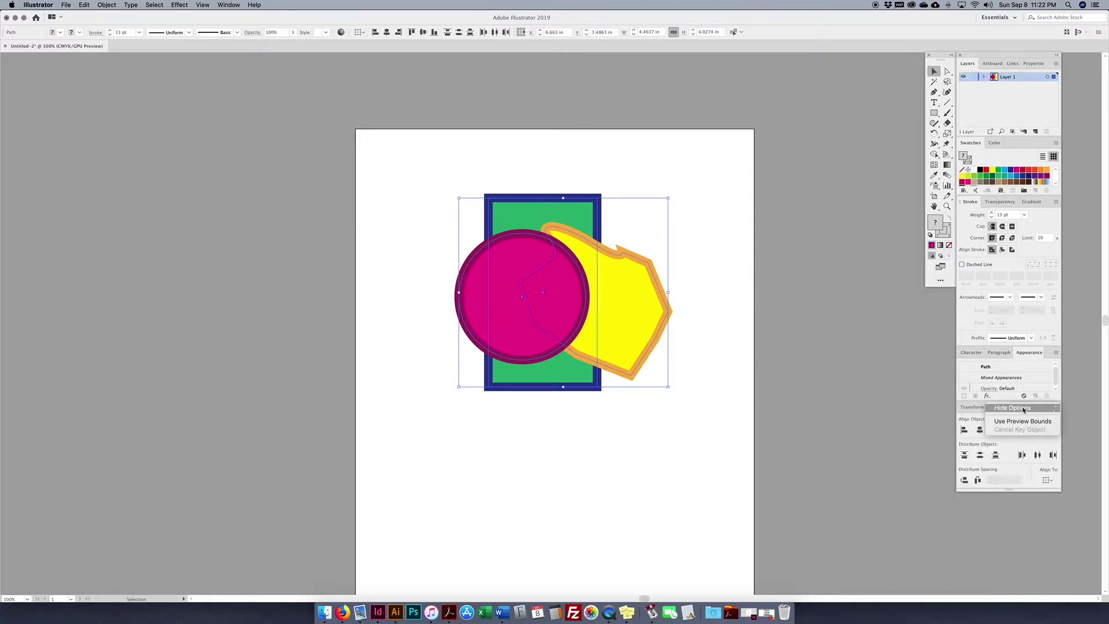
left_click(1057, 408)
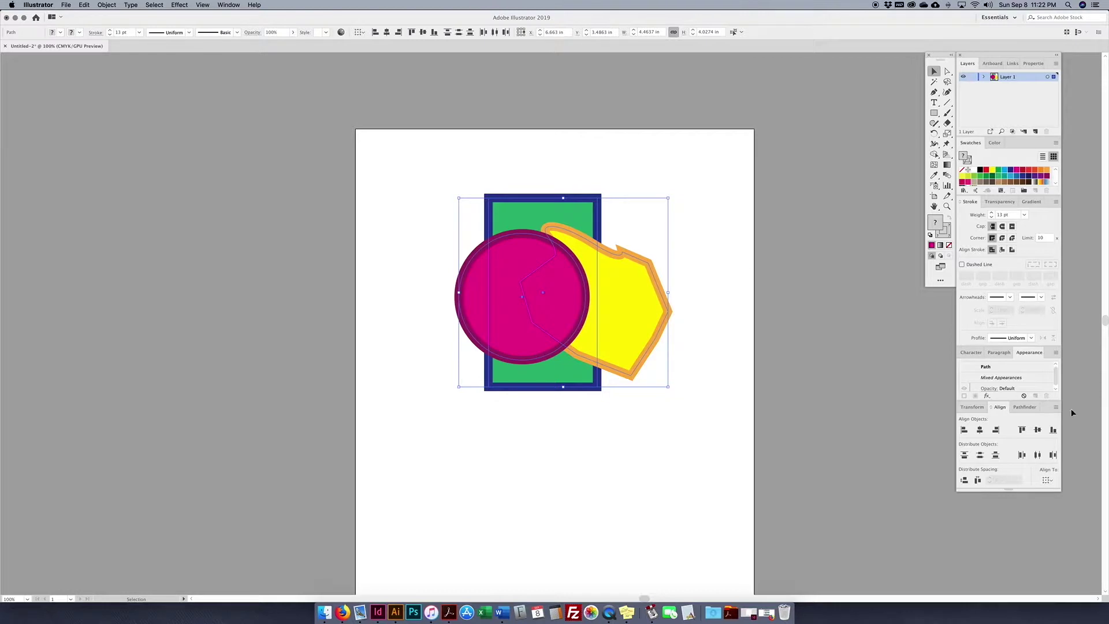
left_click(364, 33)
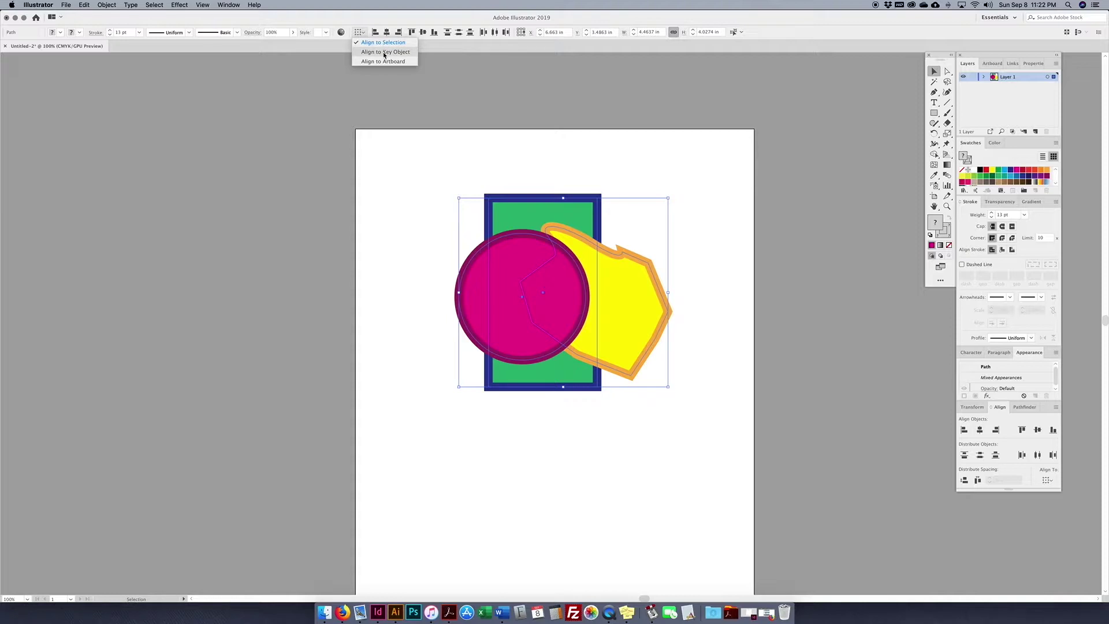
left_click(393, 123)
Align the circle, rectangle and irregular shape by their horizontal centers using Align to Selection.
left_click_drag(413, 189, 657, 382)
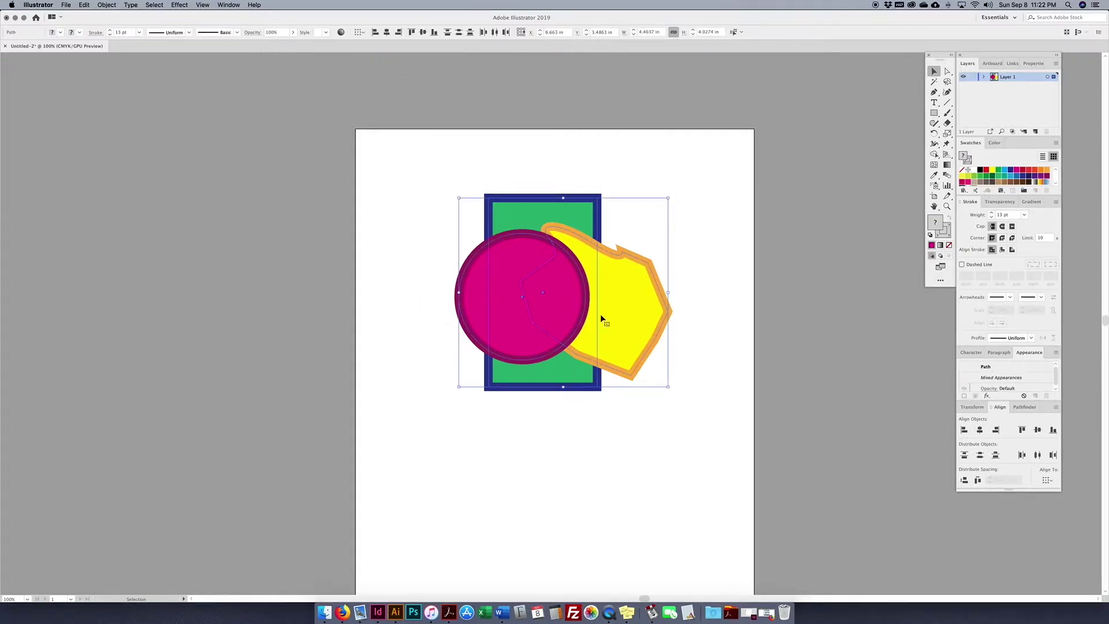
left_click(359, 33)
left_click(388, 45)
left_click(386, 32)
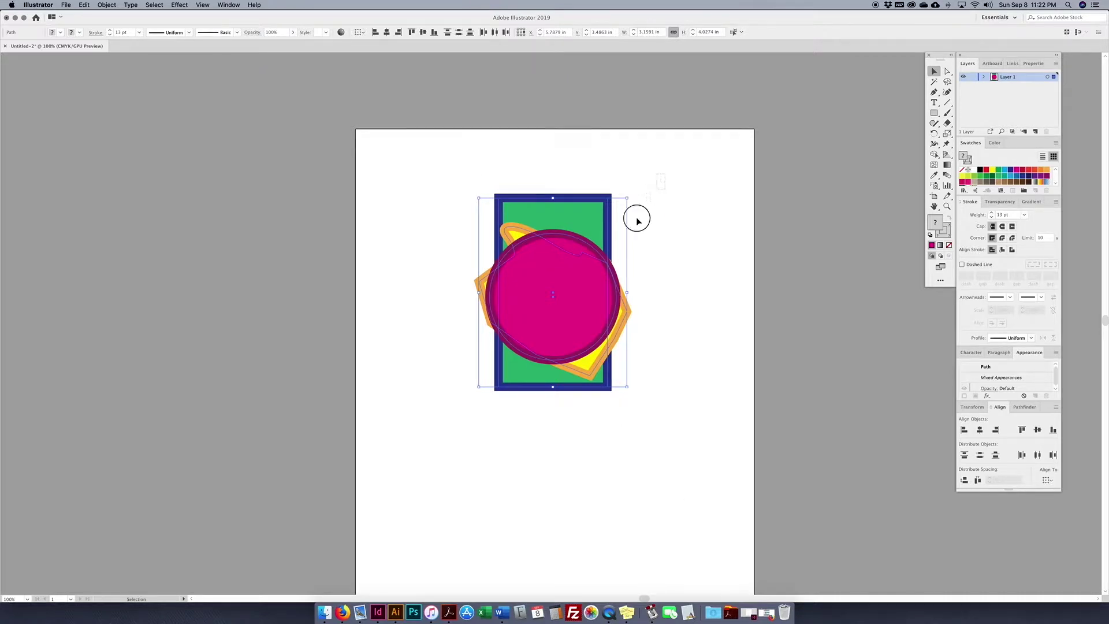
left_click(402, 212)
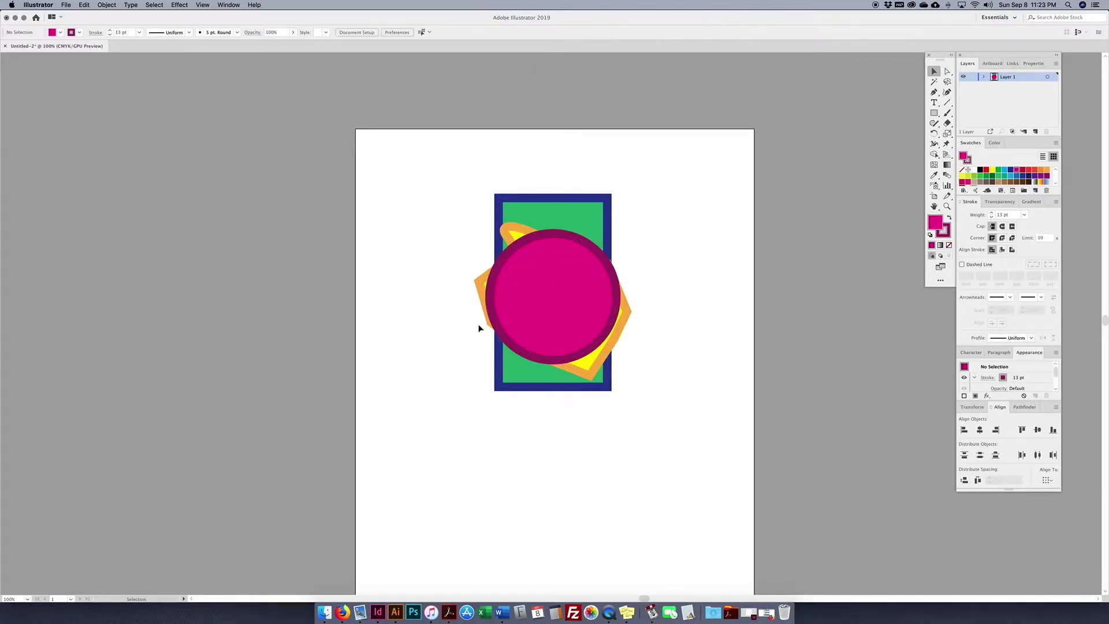
Select all three shapes, set them to Align to Artboard, and move them up and left on the page.
left_click_drag(446, 184, 663, 431)
left_click(406, 154)
left_click_drag(426, 191, 653, 453)
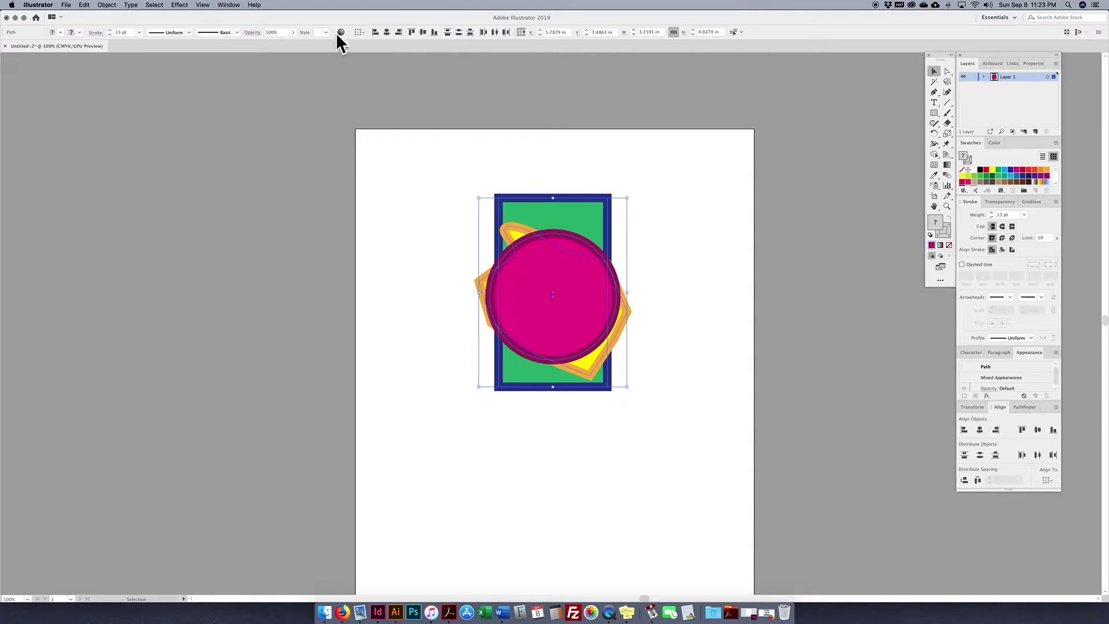
left_click(359, 32)
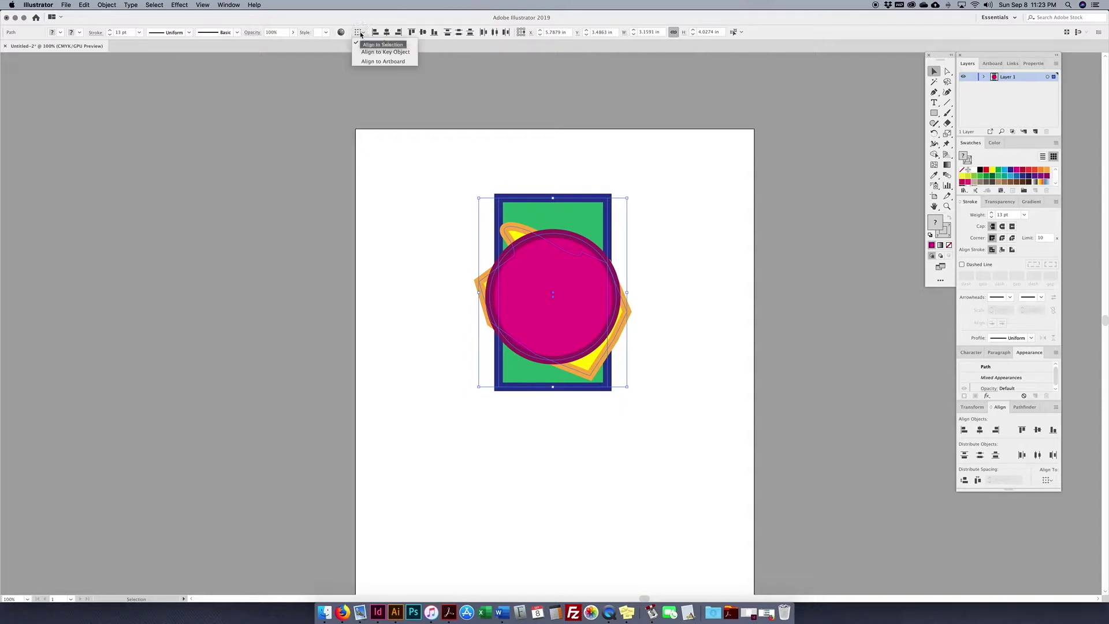
left_click(388, 62)
left_click_drag(590, 256, 507, 229)
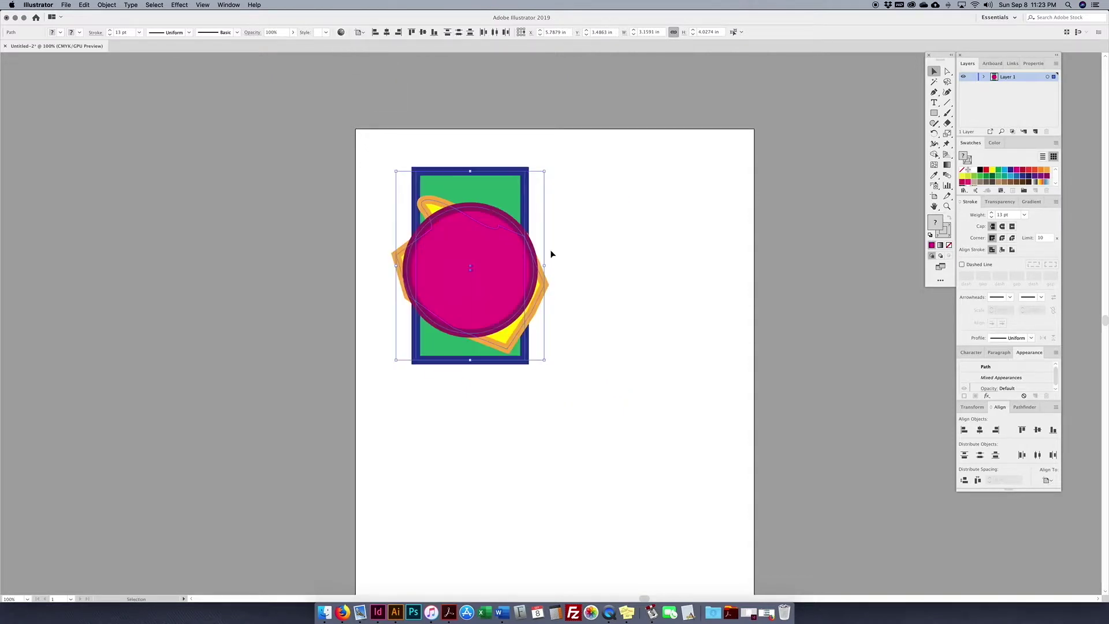
Center the three shapes horizontally and vertically on the artboard.
left_click(362, 33)
left_click(368, 63)
left_click(387, 33)
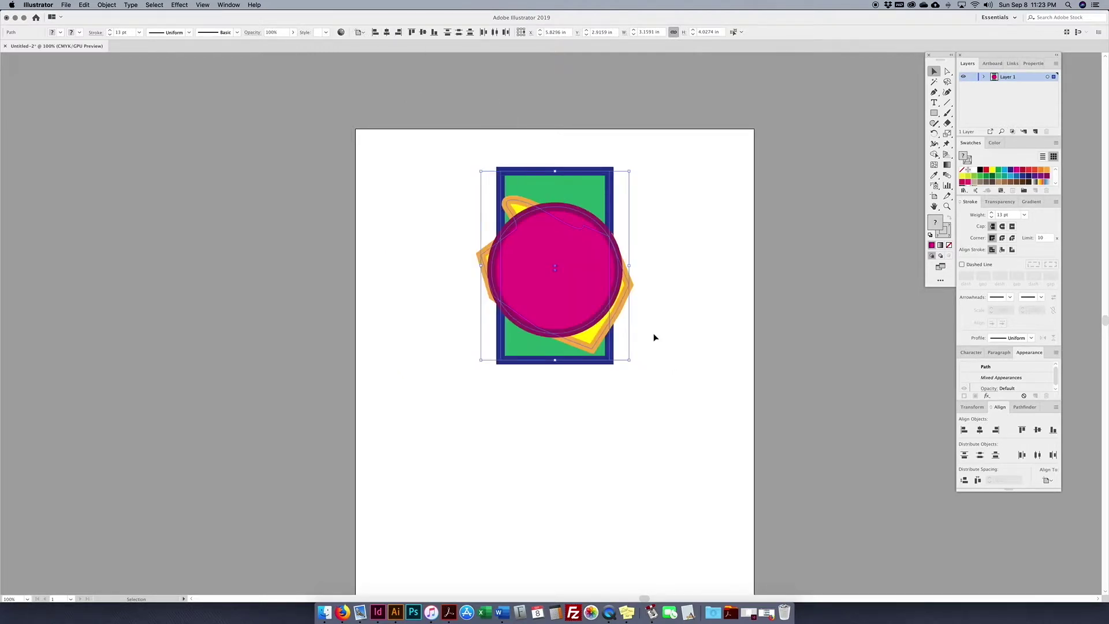
left_click(423, 32)
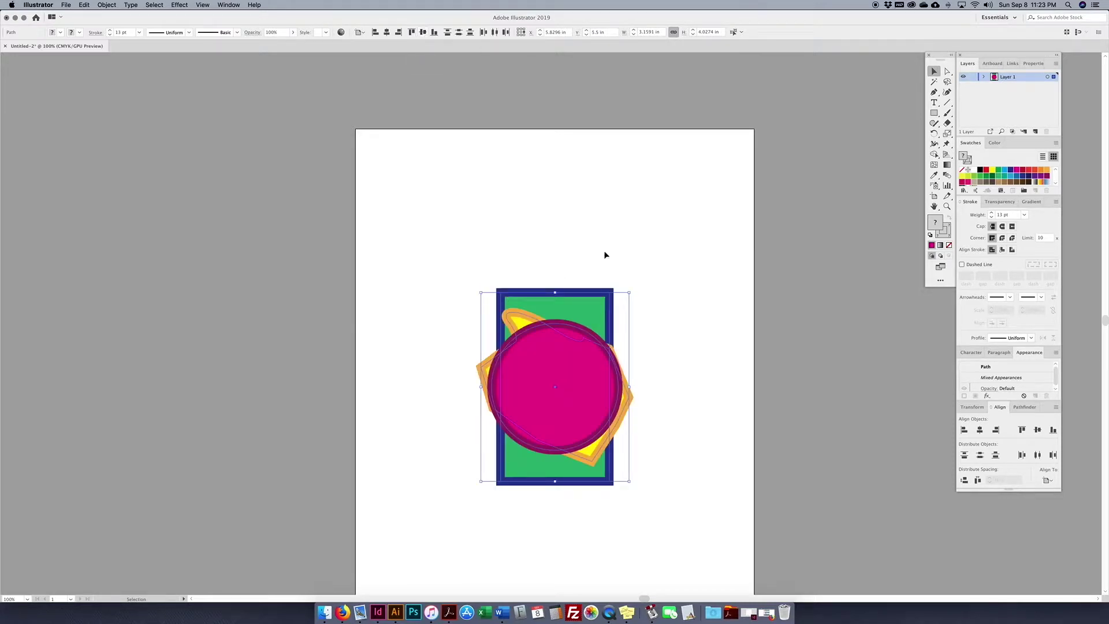
key("space")
left_click_drag(661, 341, 647, 264)
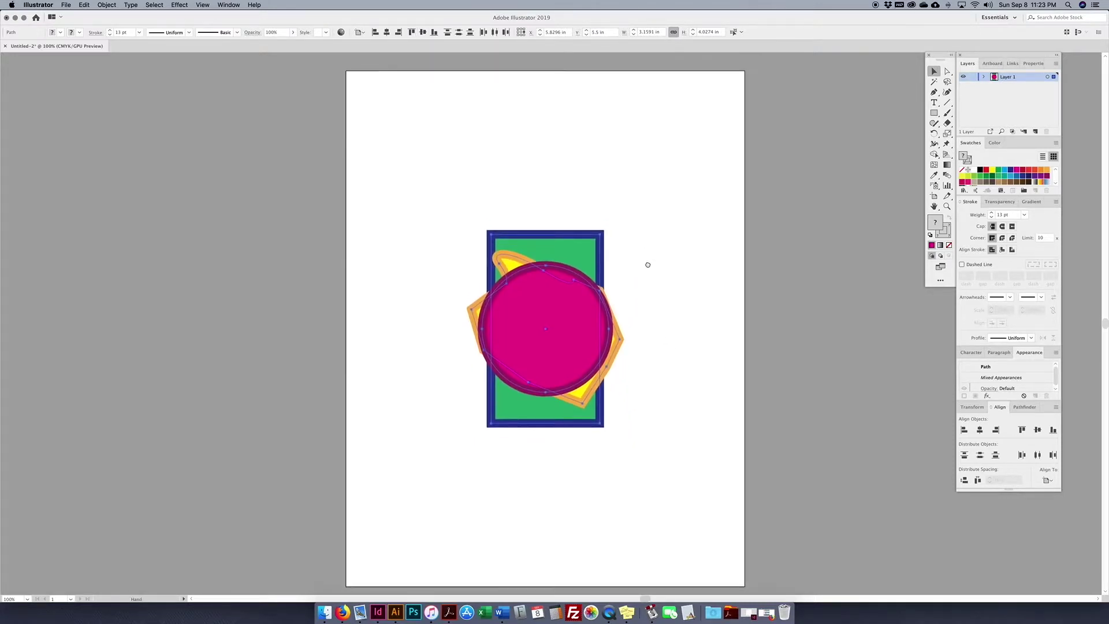
left_click(647, 265)
Move the stacked shapes off the artboard onto the canvas to its left, slightly higher than before.
left_click(570, 325)
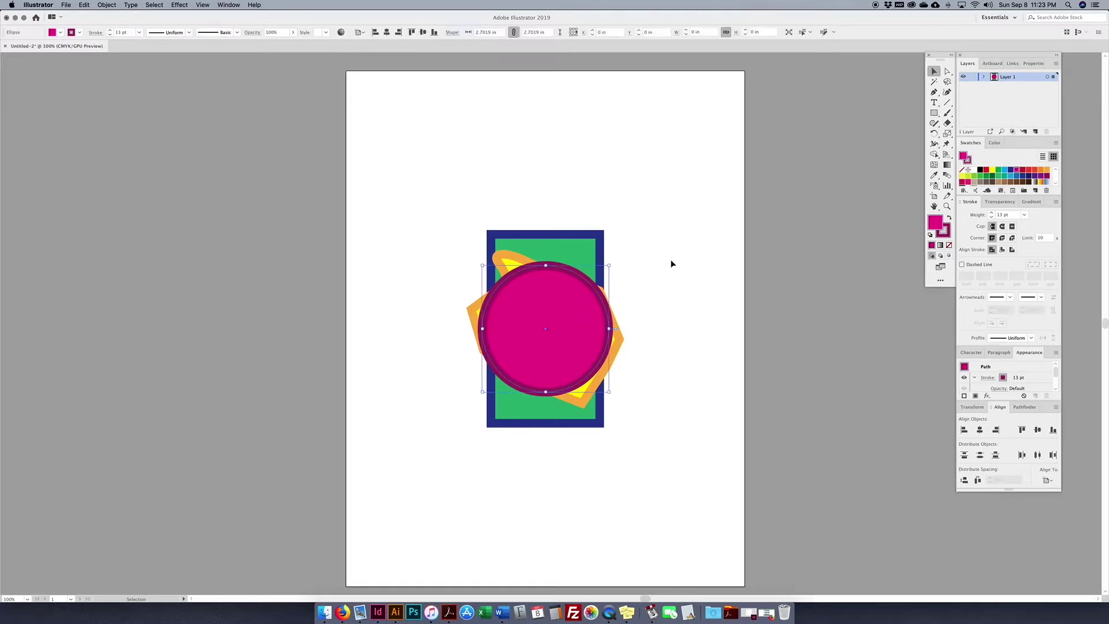
left_click_drag(589, 357, 233, 278)
left_click(389, 97)
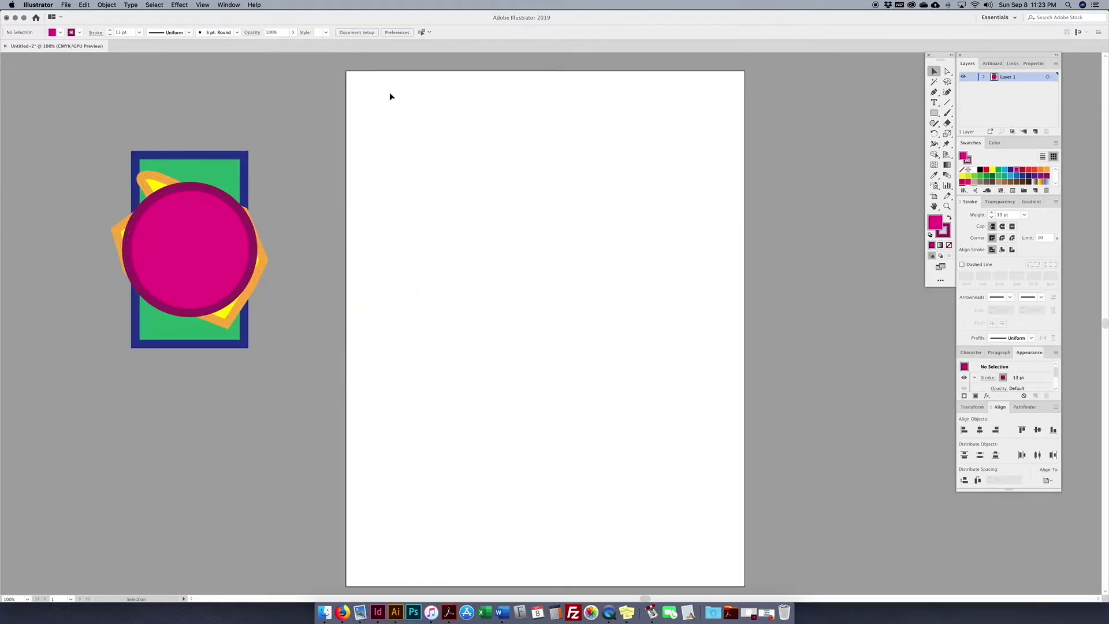
Select the three off-page shapes and align them to the artboard's horizontal center.
left_click_drag(119, 392, 387, 78)
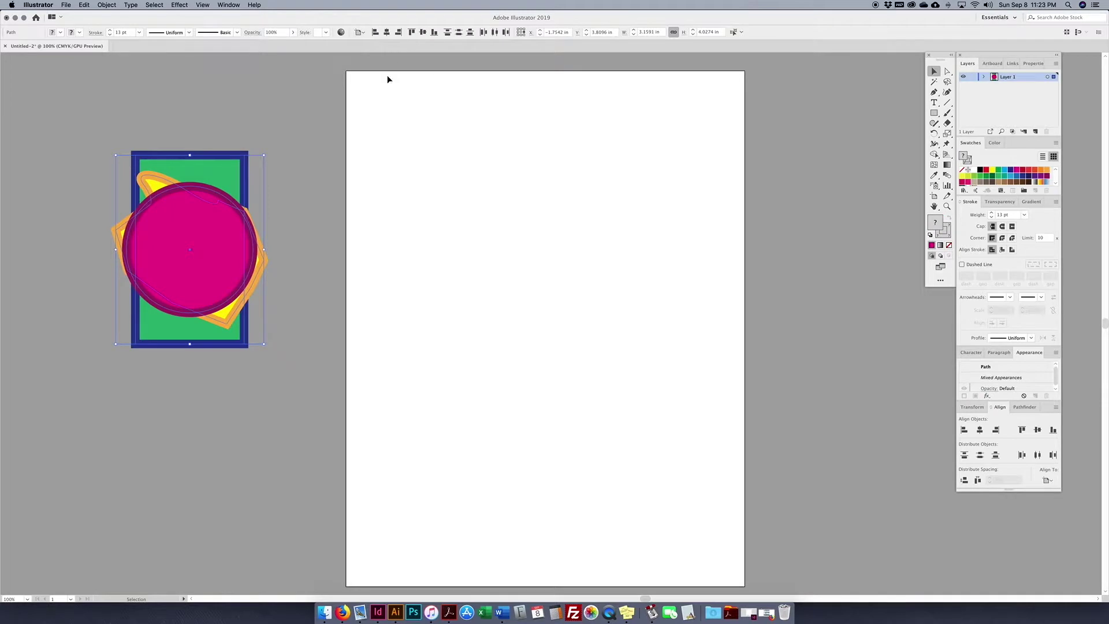
left_click(387, 32)
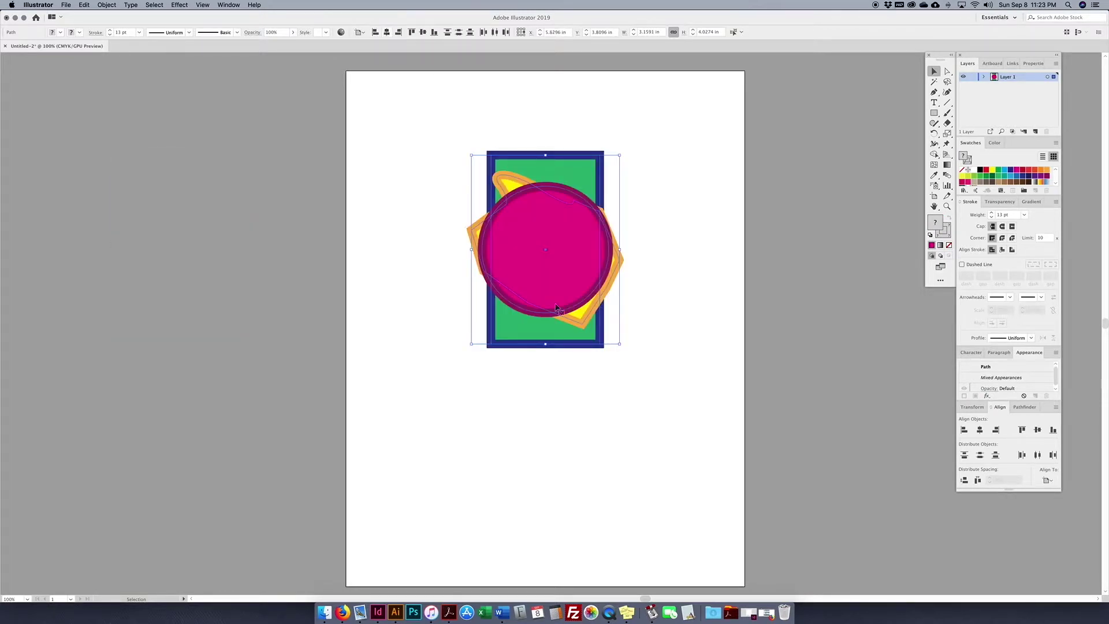
scroll(674, 213, "right", 2)
left_click(674, 214)
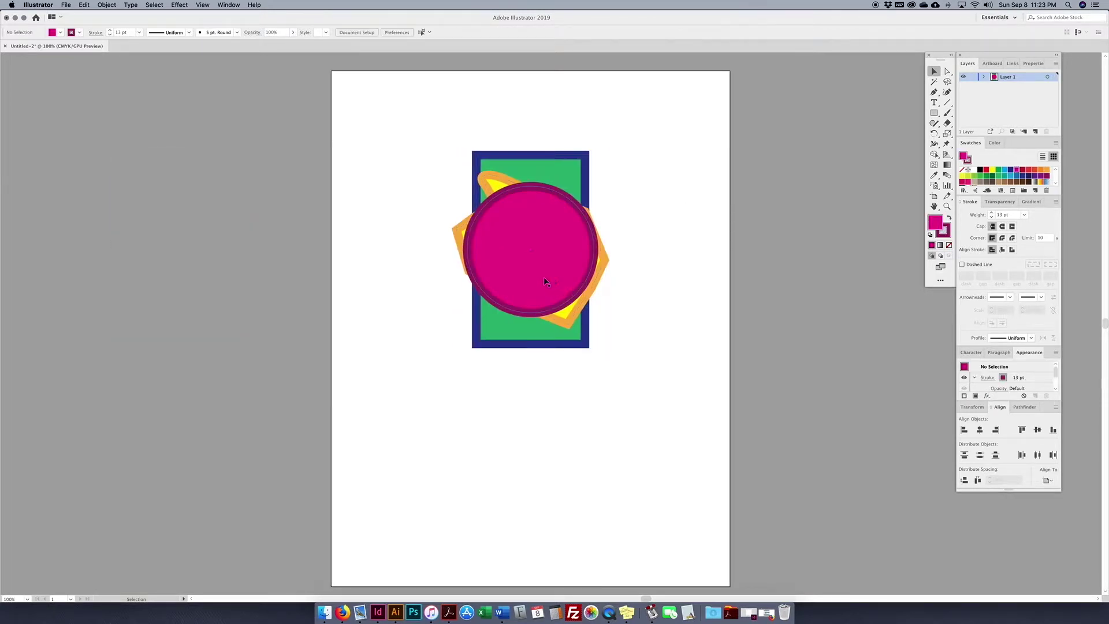
Spread the shapes apart: circle to the left, irregular shape lower right of it, and rectangle to the page's upper right.
left_click_drag(527, 282, 418, 345)
left_click_drag(549, 268, 588, 374)
left_click_drag(552, 179, 649, 121)
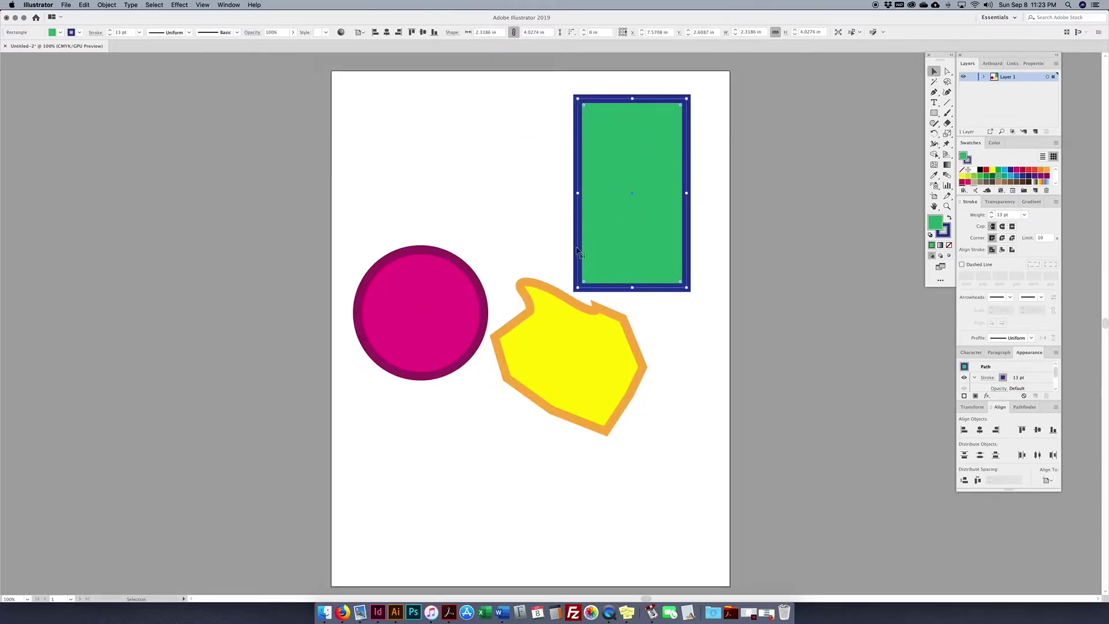
Select all three shapes, make the rectangle the key object, and center the others on it horizontally and vertically.
left_click_drag(376, 218, 662, 415)
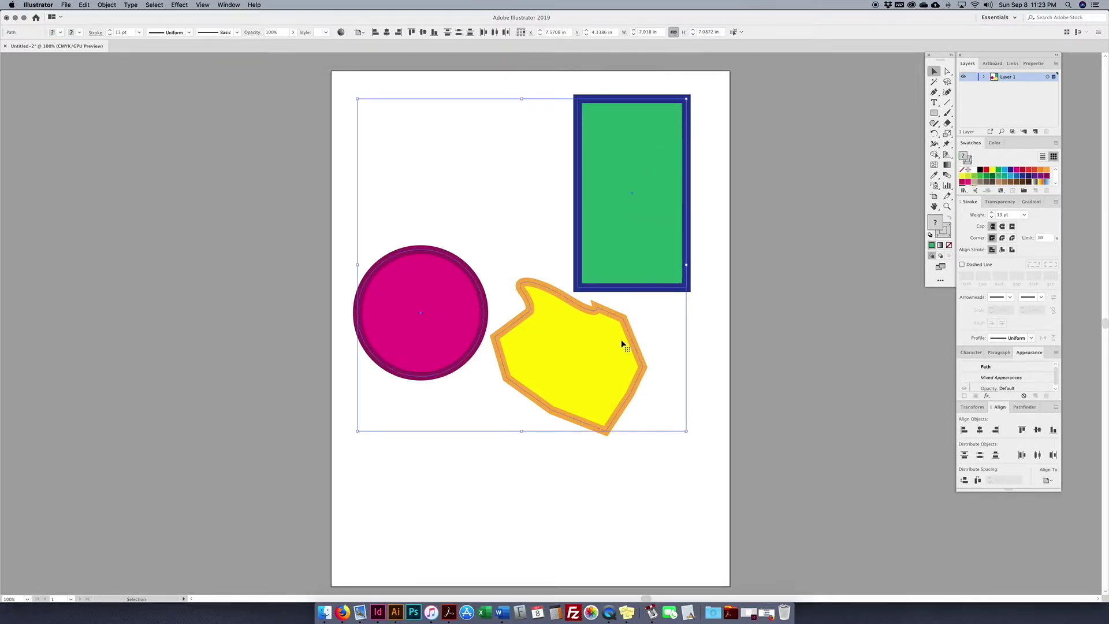
left_click(614, 253)
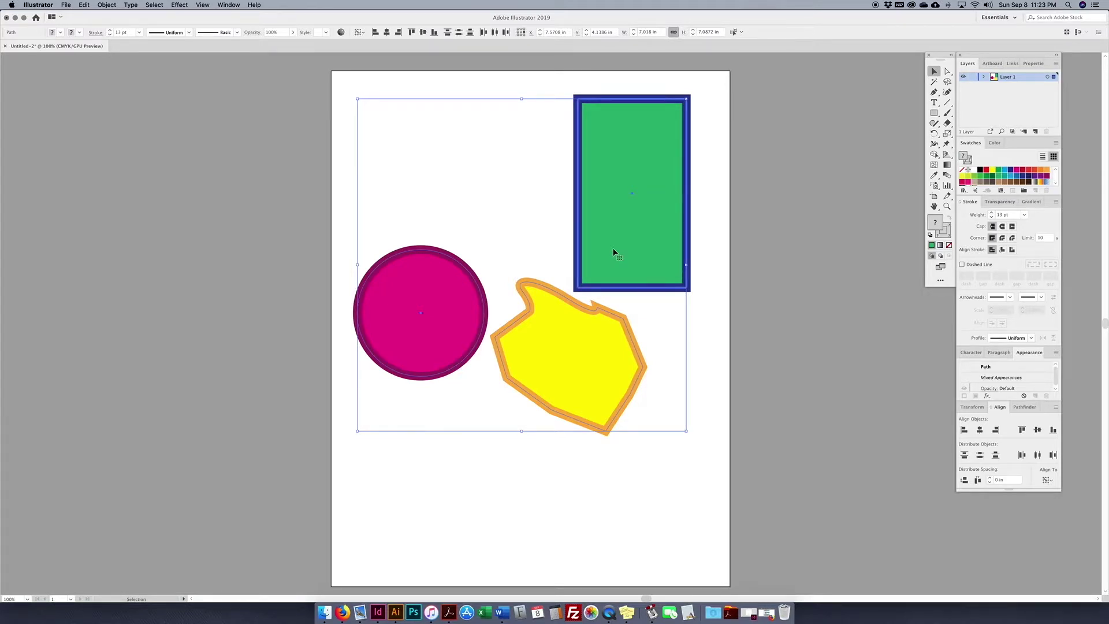
left_click(358, 33)
left_click(714, 232)
left_click_drag(718, 150, 424, 398)
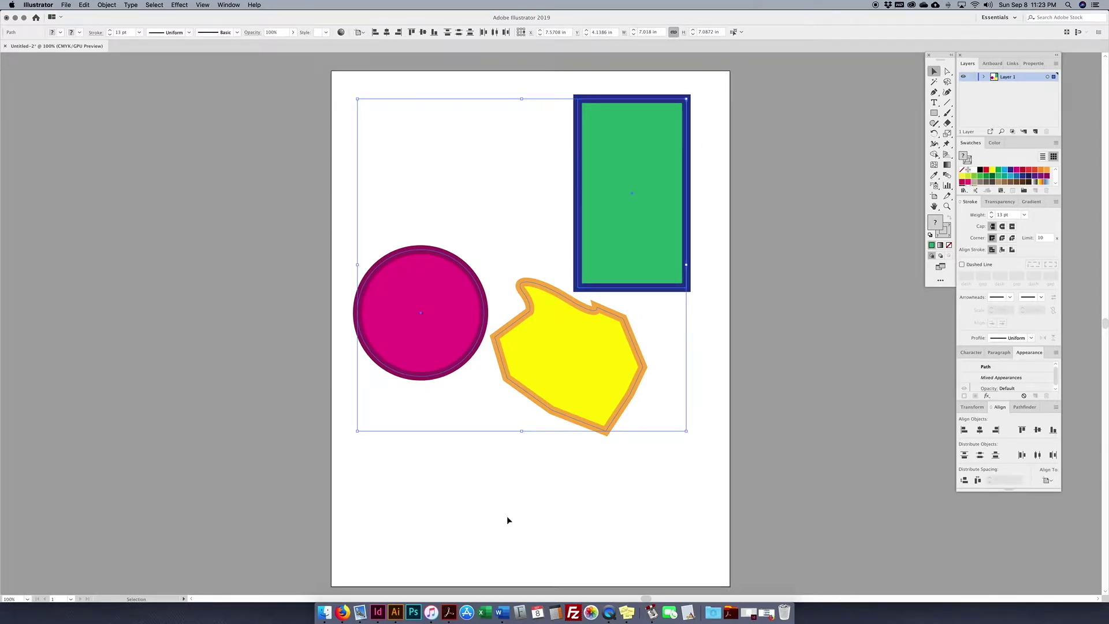
left_click(600, 172)
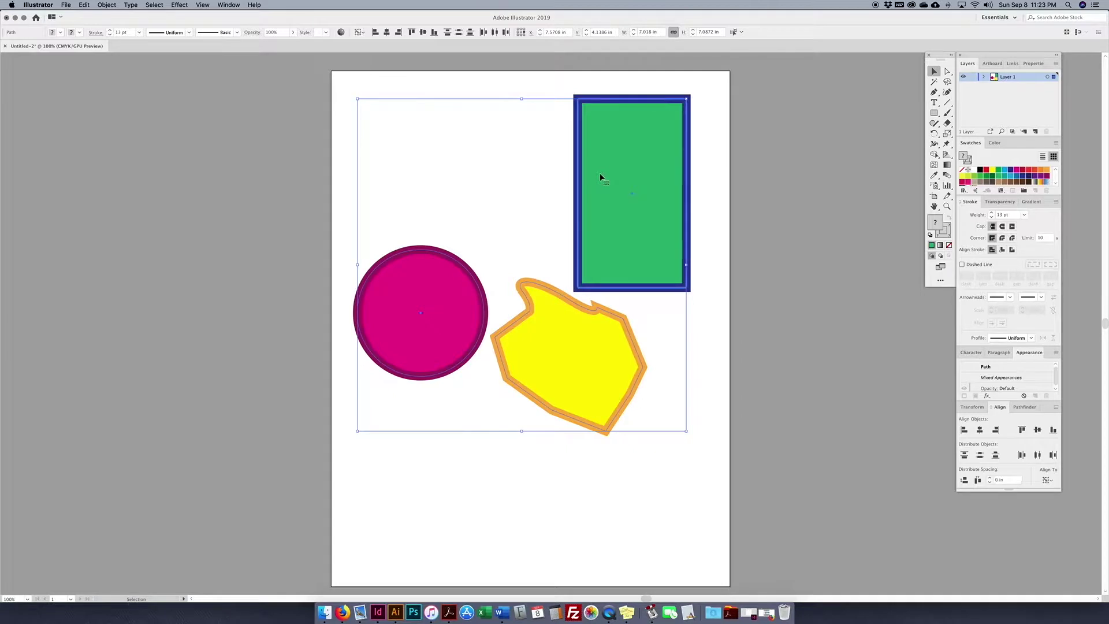
left_click(386, 32)
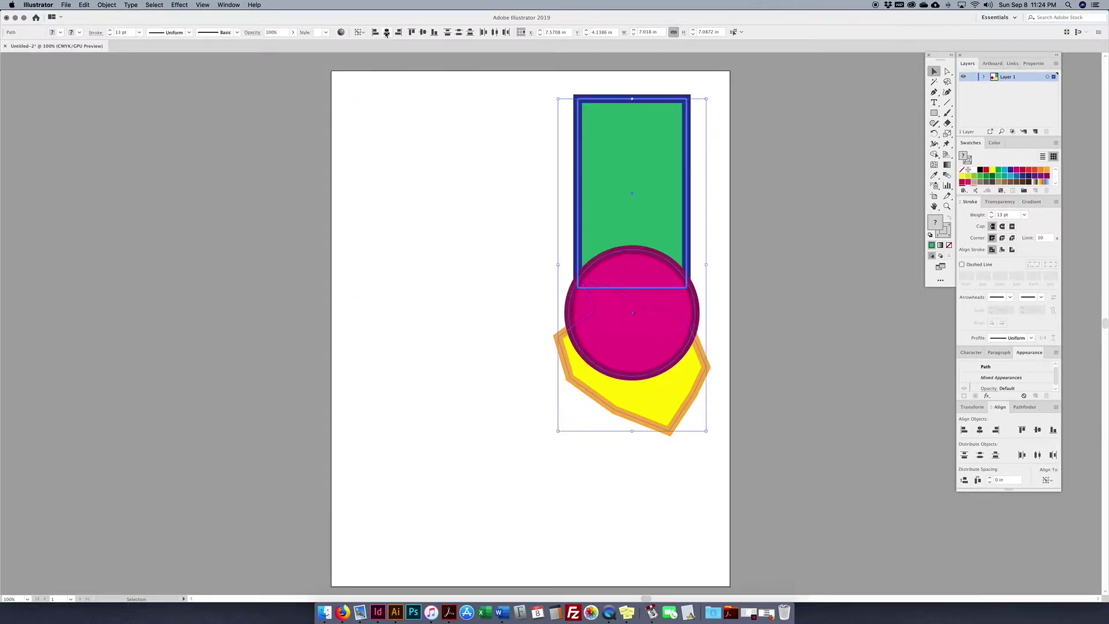
left_click(423, 33)
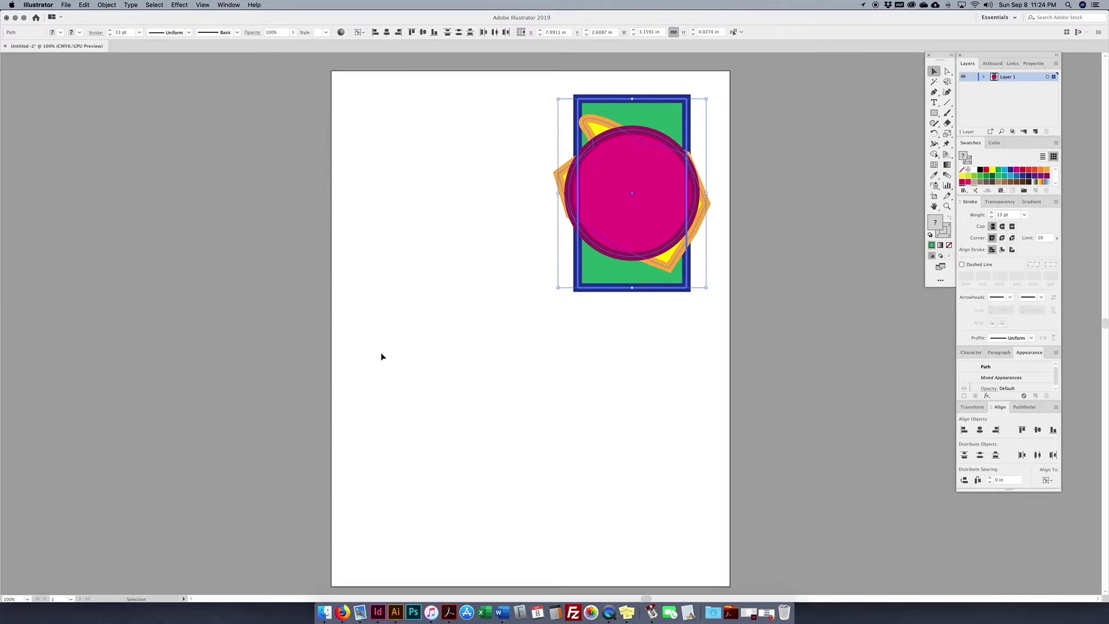
left_click(509, 332)
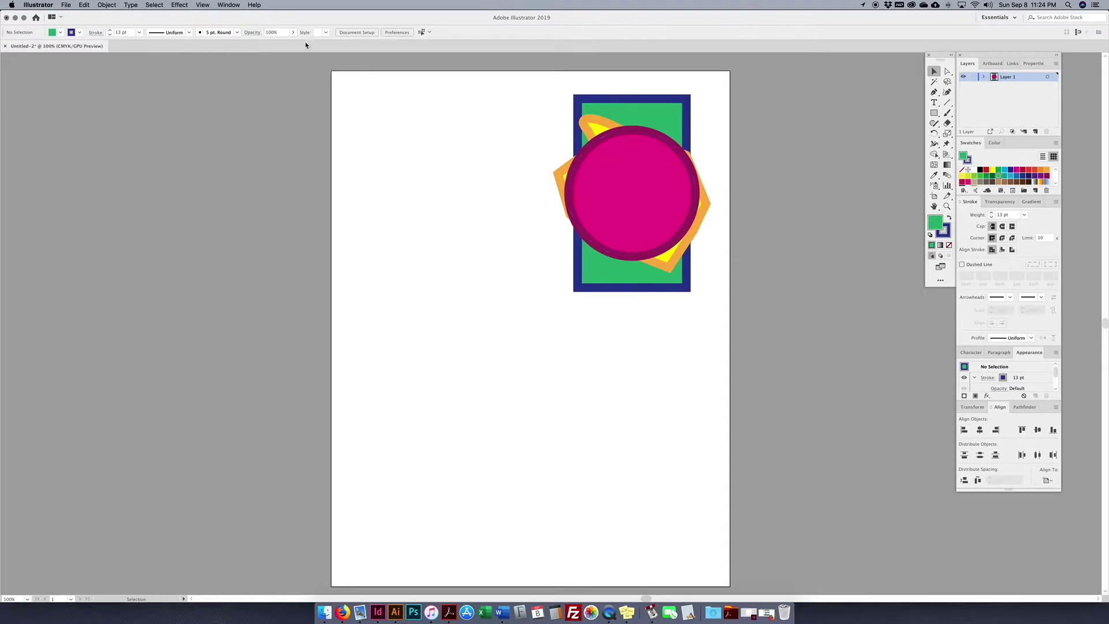
key("super+a")
left_click(360, 31)
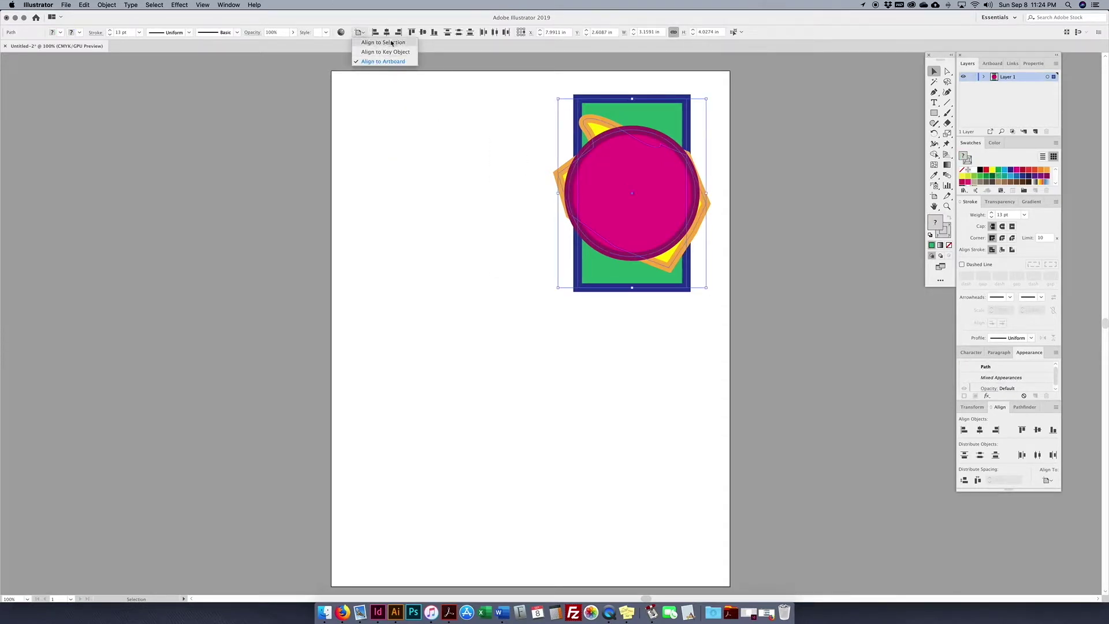
left_click(626, 243)
left_click(509, 260)
Move the circle left off the other shapes and scale all three shapes down proportionally to about two thirds.
left_click_drag(583, 231, 398, 223)
left_click_drag(732, 136, 500, 294)
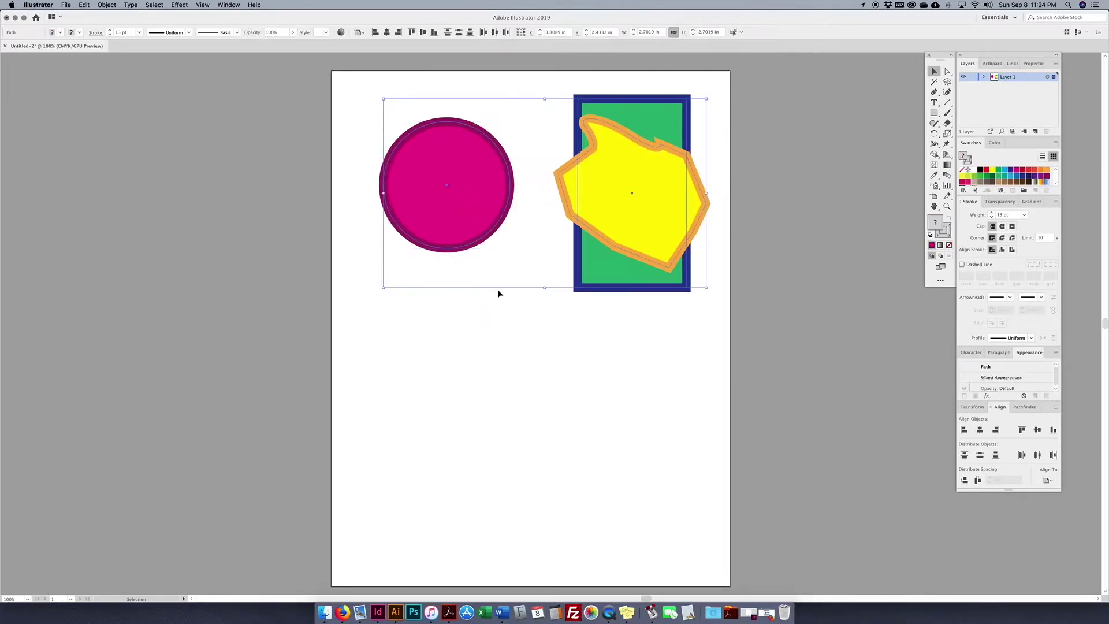
left_click_drag(383, 289, 433, 259)
left_click(507, 275)
Arrange the shapes in a loose column with the circle at the top, the rectangle in the middle and the irregular shape at the bottom.
left_click_drag(476, 193, 490, 159)
left_click_drag(612, 228, 511, 306)
left_click_drag(487, 376, 513, 477)
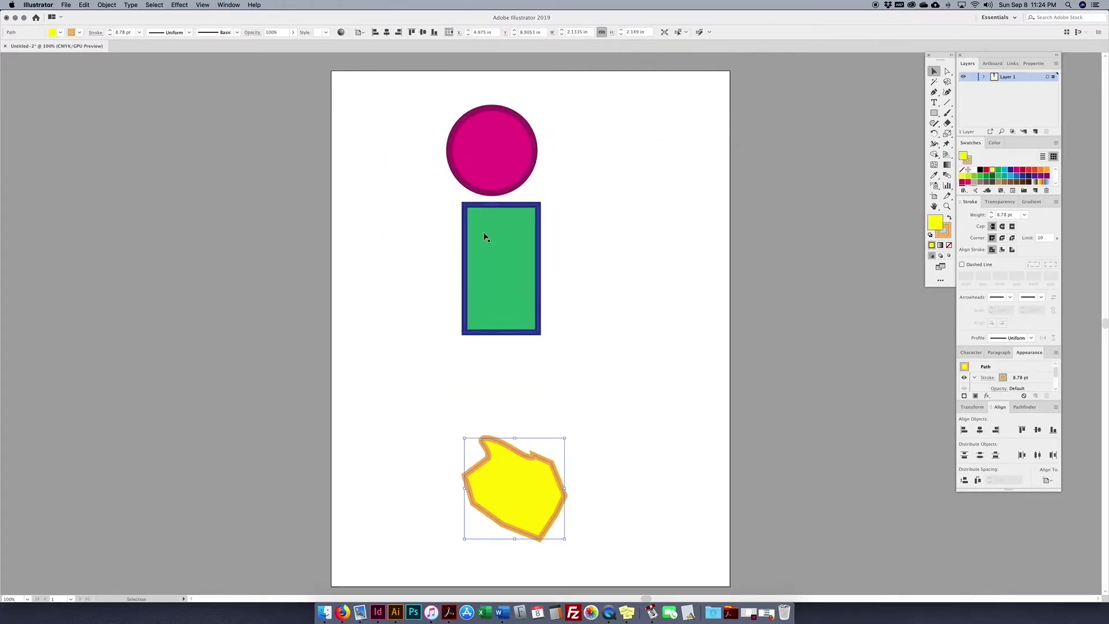
left_click_drag(483, 235, 483, 267)
Select the three shapes and distribute them by their vertical centers across the height of the artboard.
left_click_drag(595, 119, 479, 479)
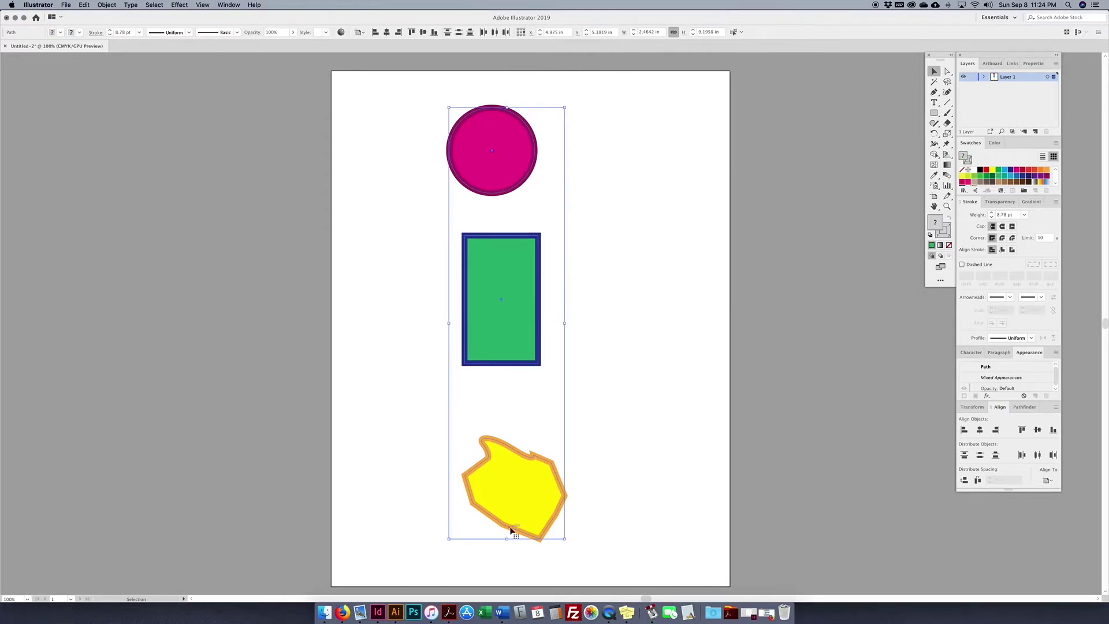
left_click(459, 33)
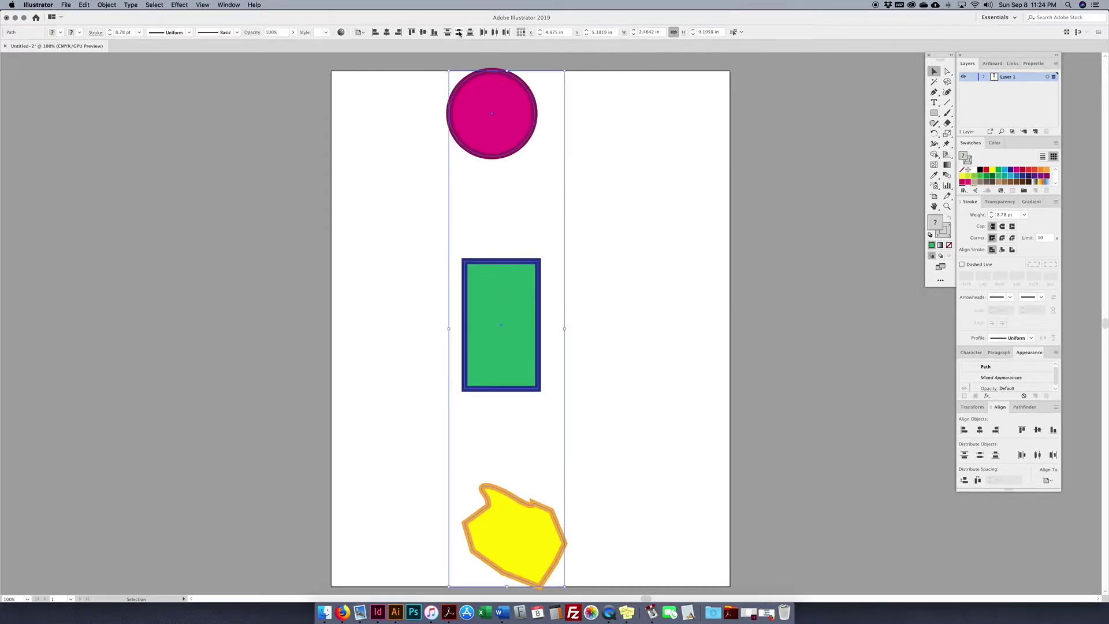
left_click(359, 32)
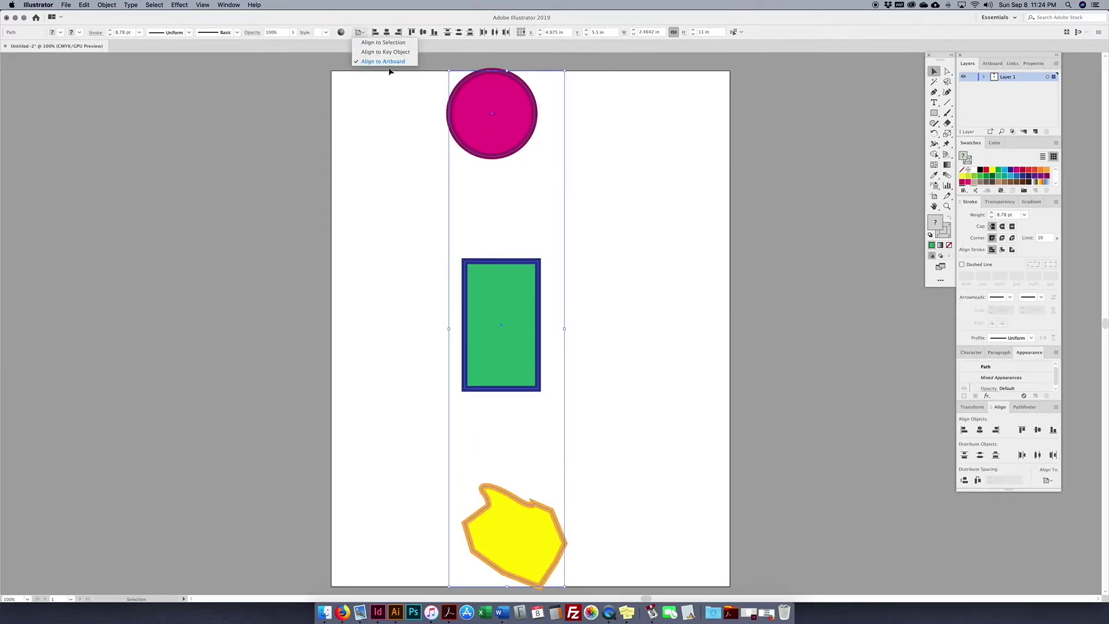
left_click(598, 199)
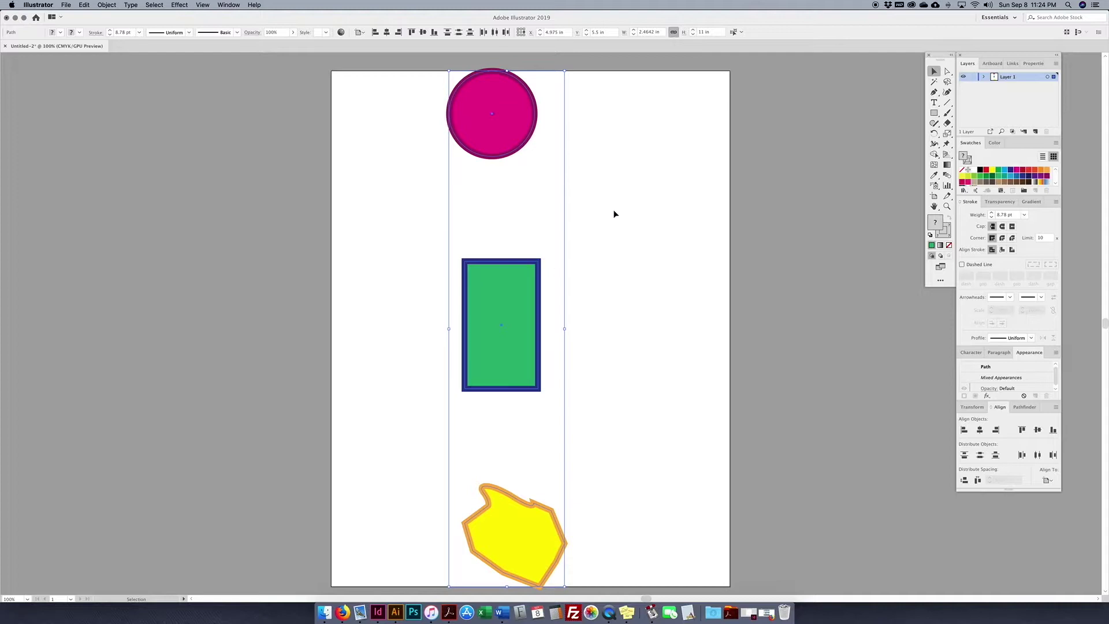
left_click(578, 111)
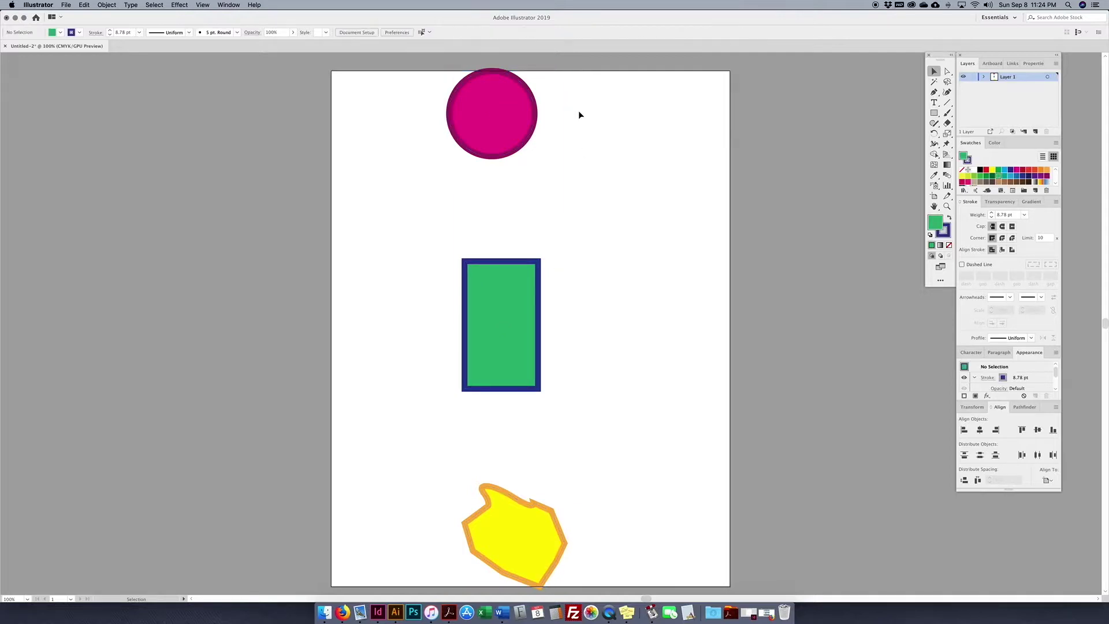
Move the circle down and the irregular shape up so both sit close to the rectangle in a centered column.
left_click_drag(498, 128, 508, 206)
left_click_drag(515, 518, 502, 445)
left_click_drag(580, 213, 451, 466)
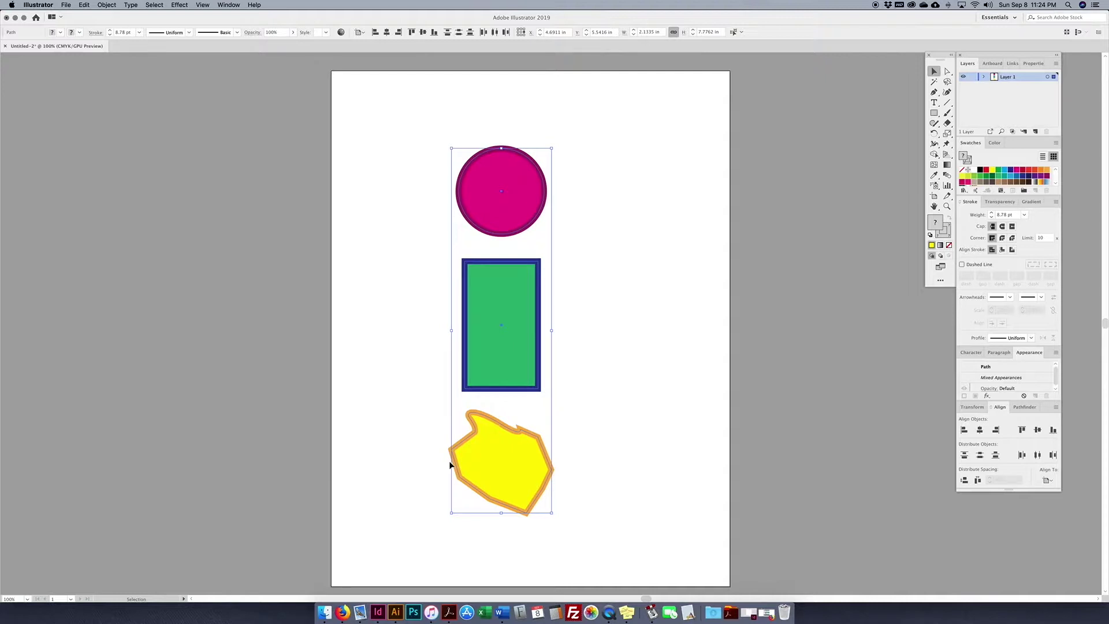
left_click(602, 416)
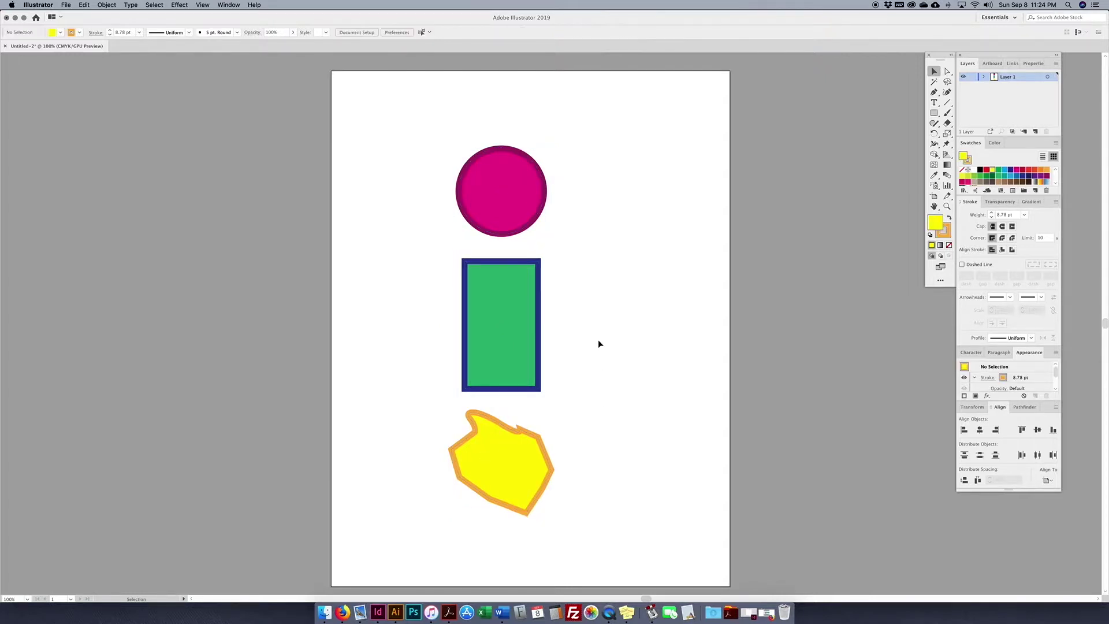
Move the whole circle up and to the right, to about X 5.45 in, Y 1.71 in, using the Selection tool.
key("super+equal")
key("super+equal")
left_click_drag(586, 136, 658, 364)
left_click(948, 71)
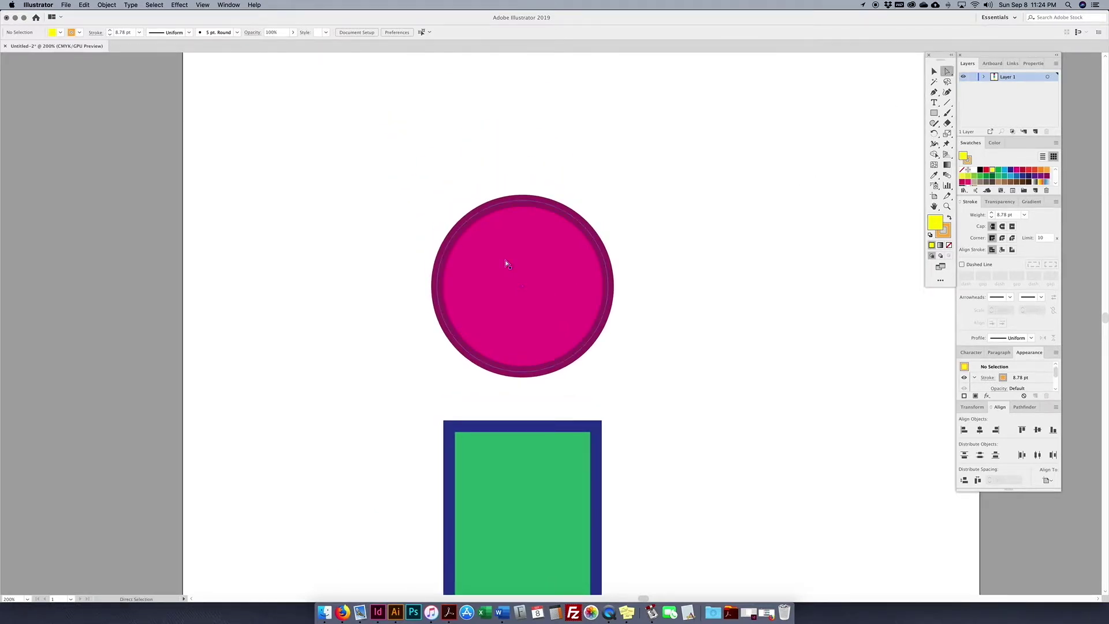
left_click(507, 264)
left_click(933, 72)
left_click(850, 124)
left_click(521, 272)
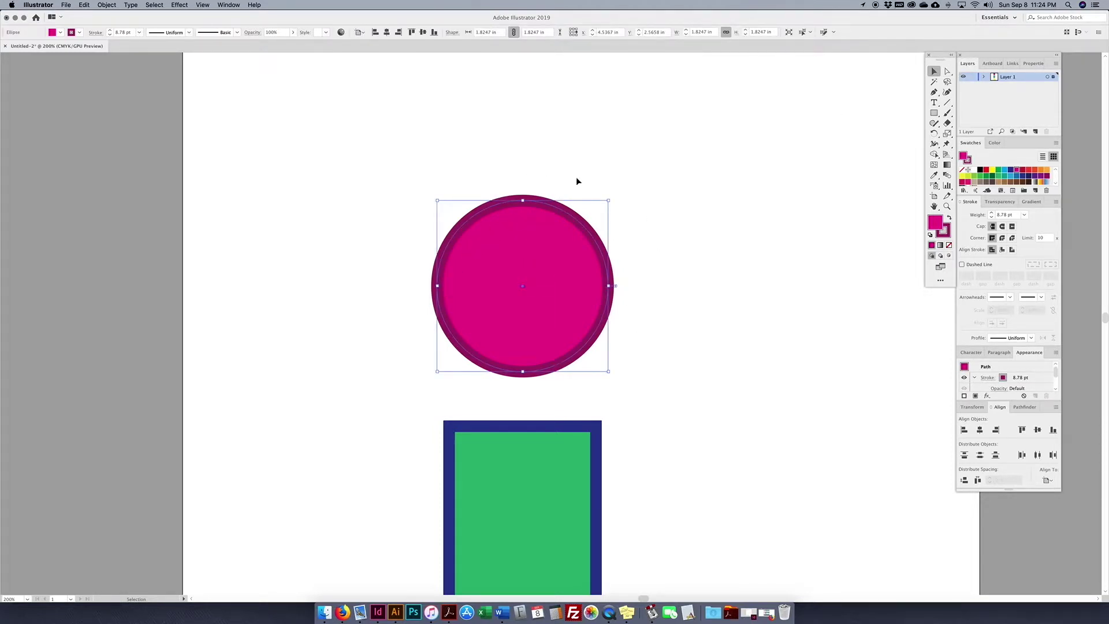
left_click_drag(543, 256, 601, 202)
left_click_drag(609, 229, 648, 239)
left_click_drag(627, 255, 612, 221)
left_click_drag(659, 348, 659, 347)
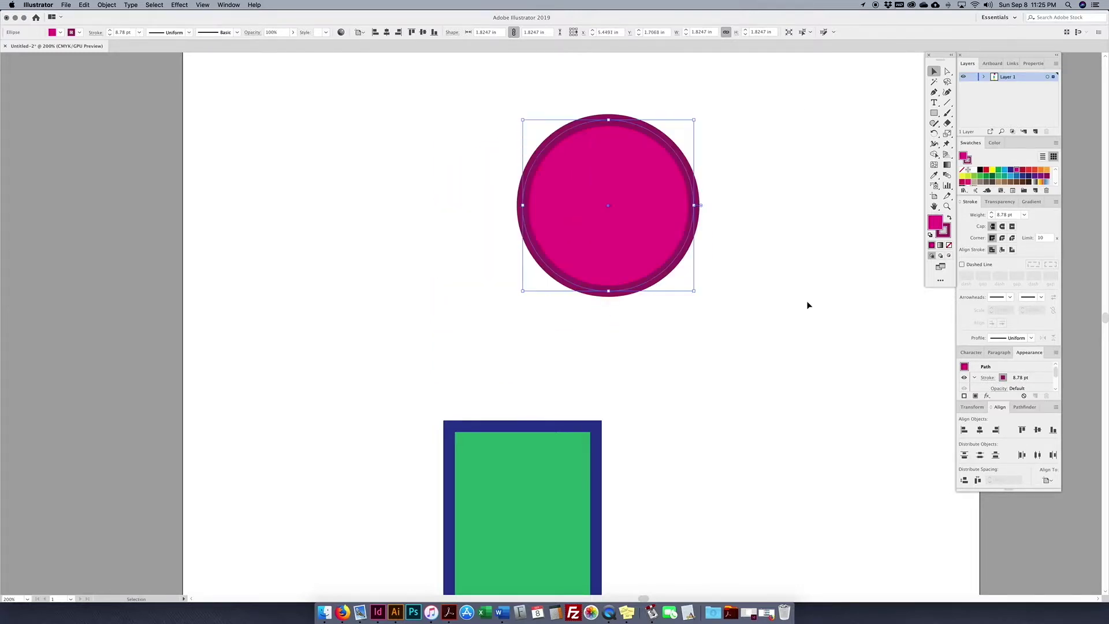
left_click(810, 219)
Stretch the circle into an ellipse about 3.42 in wide and 2.37 in tall and move it back left above the rectangle.
left_click(673, 199)
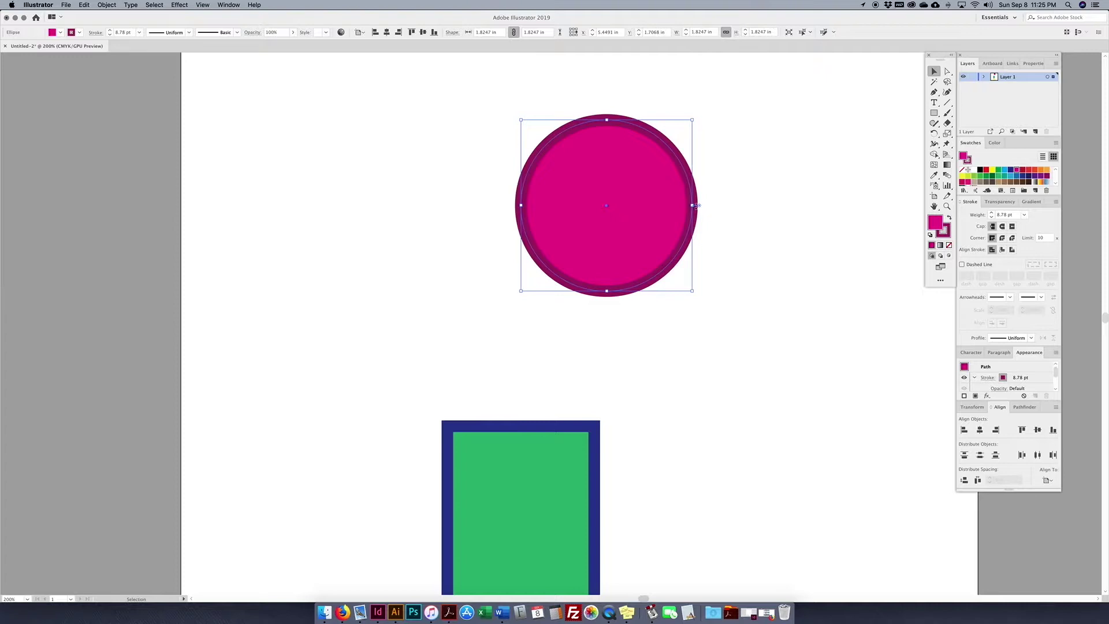
left_click_drag(692, 205, 842, 206)
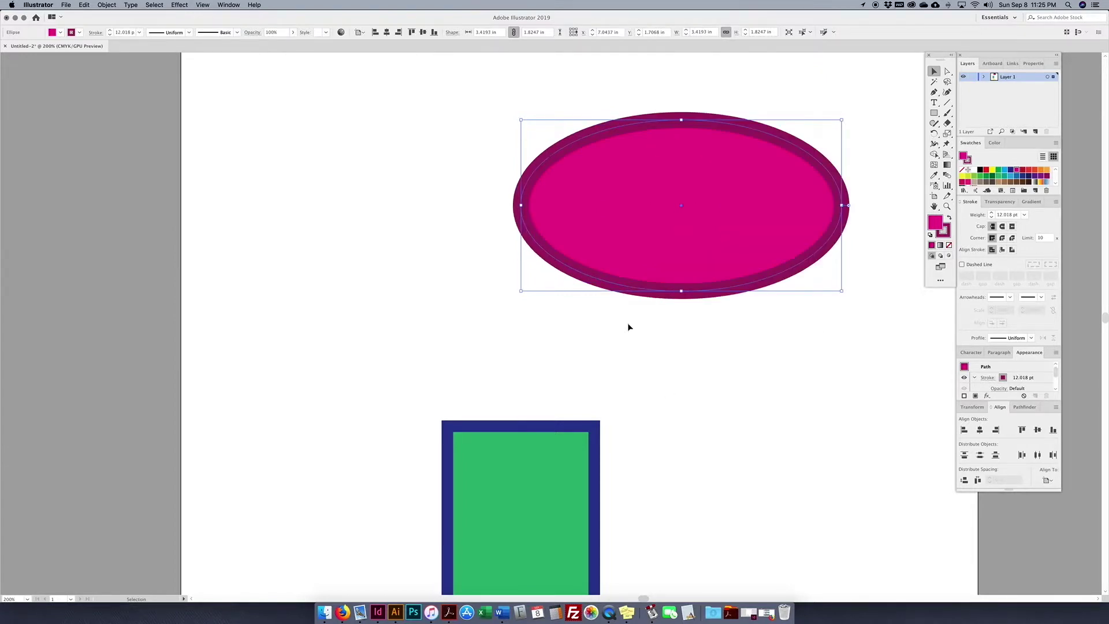
left_click_drag(681, 293, 682, 347)
left_click_drag(697, 272, 595, 267)
left_click(832, 291)
Reshape the ellipse with Direct Selection by pulling its top anchor up and right anchor outward and lengthening both handles of the right anchor.
left_click(947, 72)
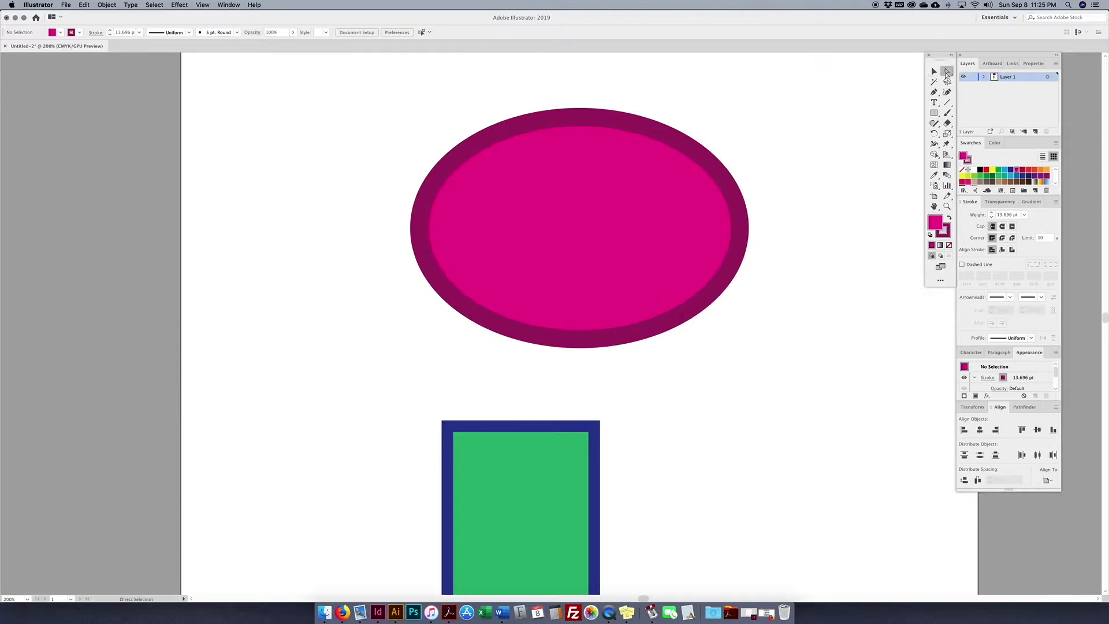
left_click(642, 147)
left_click(667, 103)
left_click(643, 129)
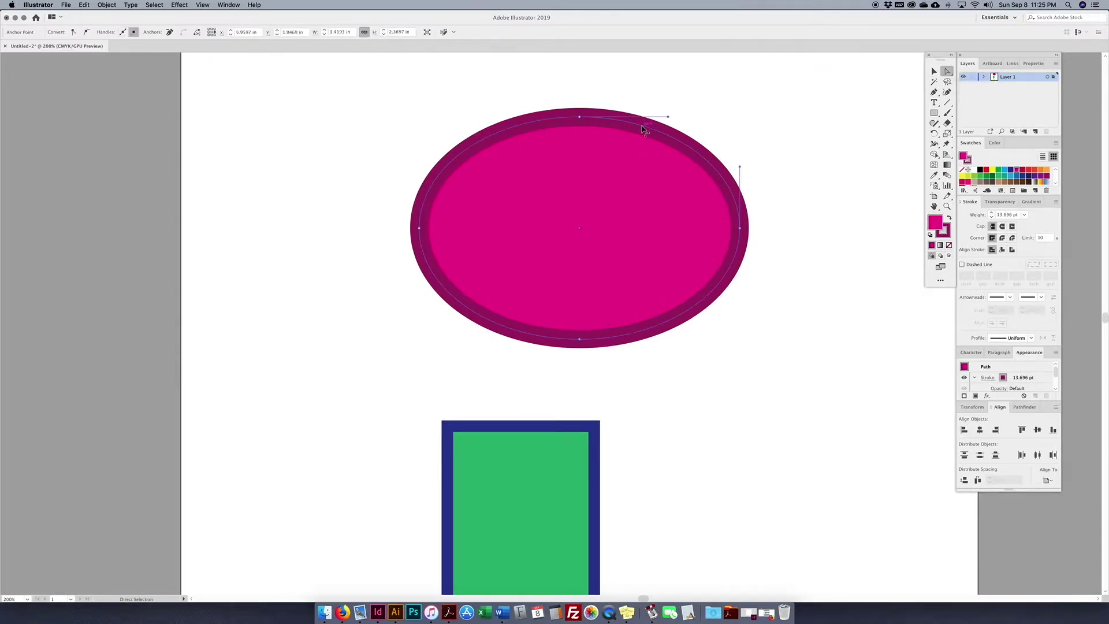
left_click_drag(580, 120, 582, 76)
left_click_drag(741, 230, 785, 229)
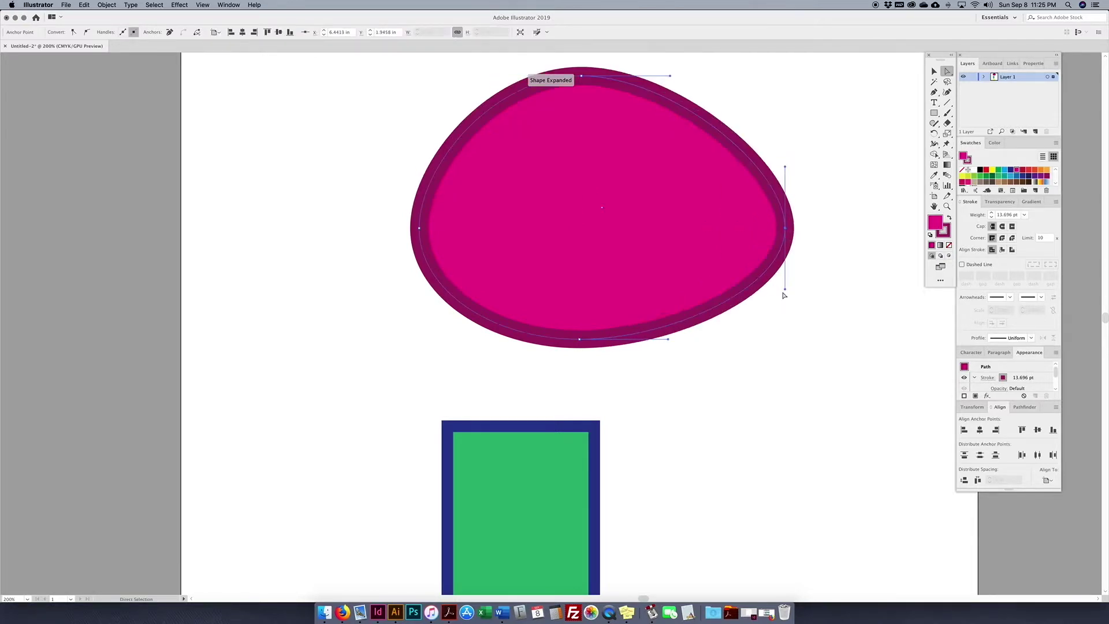
left_click_drag(785, 289, 786, 353)
left_click_drag(785, 166, 786, 97)
Move the reshaped pink object left and resize it as a whole to about 4.01 in wide and 2.77 in tall.
left_click(934, 71)
left_click_drag(681, 185, 615, 229)
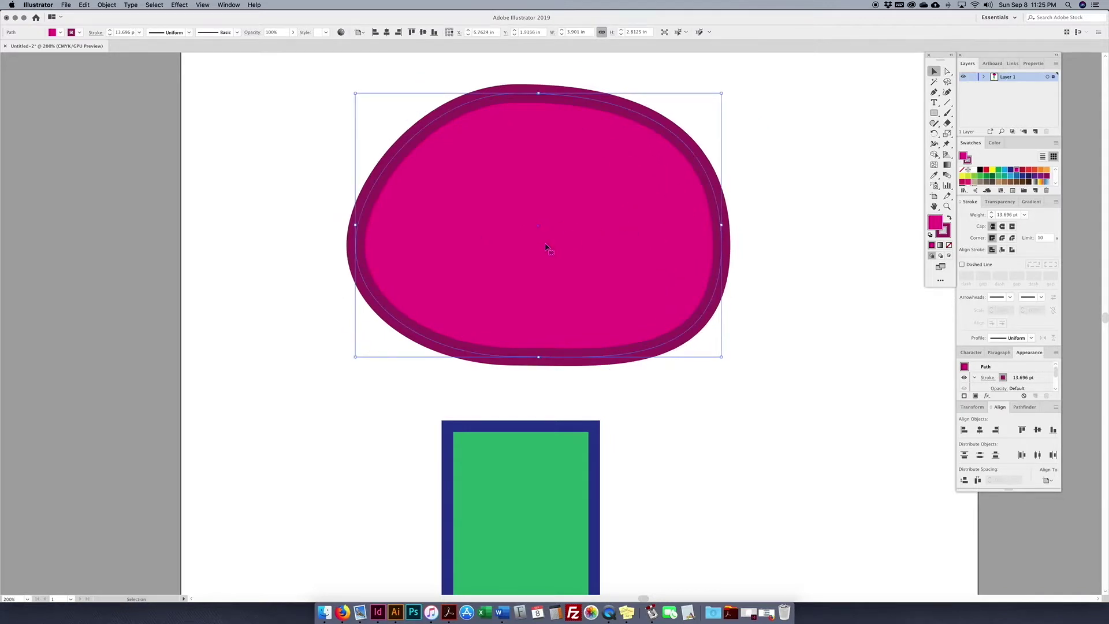
mouse_move(539, 357)
left_mouse_down()
mouse_move(539, 386)
mouse_move(539, 323)
left_mouse_up()
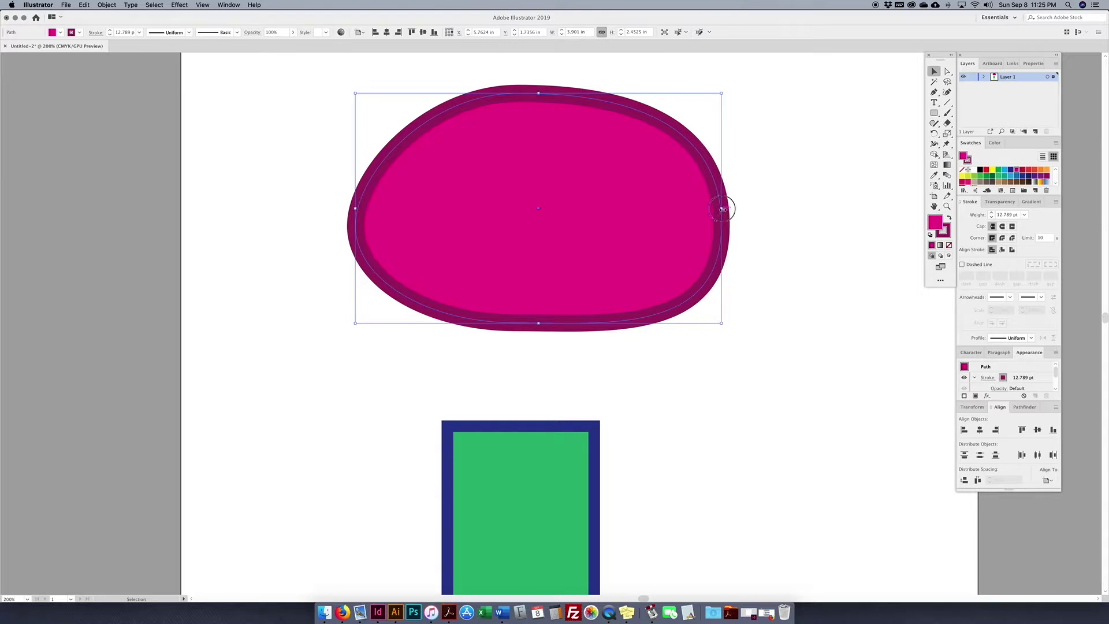
left_click_drag(722, 209, 705, 208)
left_click_drag(703, 91, 735, 69)
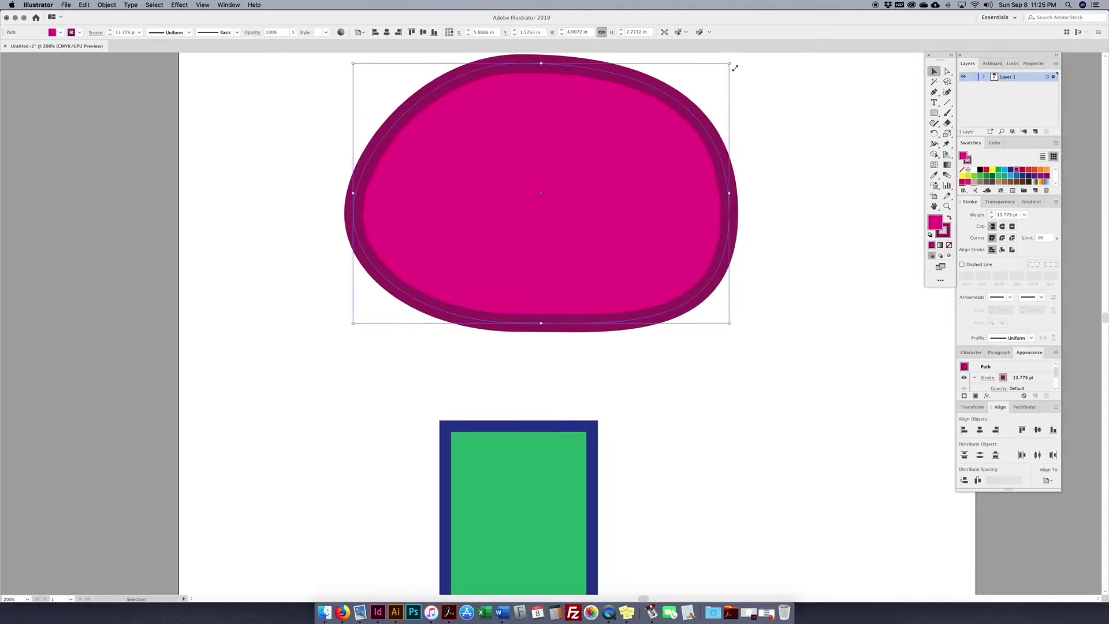
Pull the pink shape's right anchor outward and down and bend its lower handle to put a dip in the bottom edge.
left_click(947, 71)
left_click(726, 175)
left_click(730, 214)
left_click_drag(730, 214, 759, 225)
left_click_drag(759, 349, 713, 405)
Move the whole pink shape slightly down so it sits just above the rectangle.
key("super+1")
left_click(934, 72)
key("space")
left_click_drag(628, 379, 699, 247)
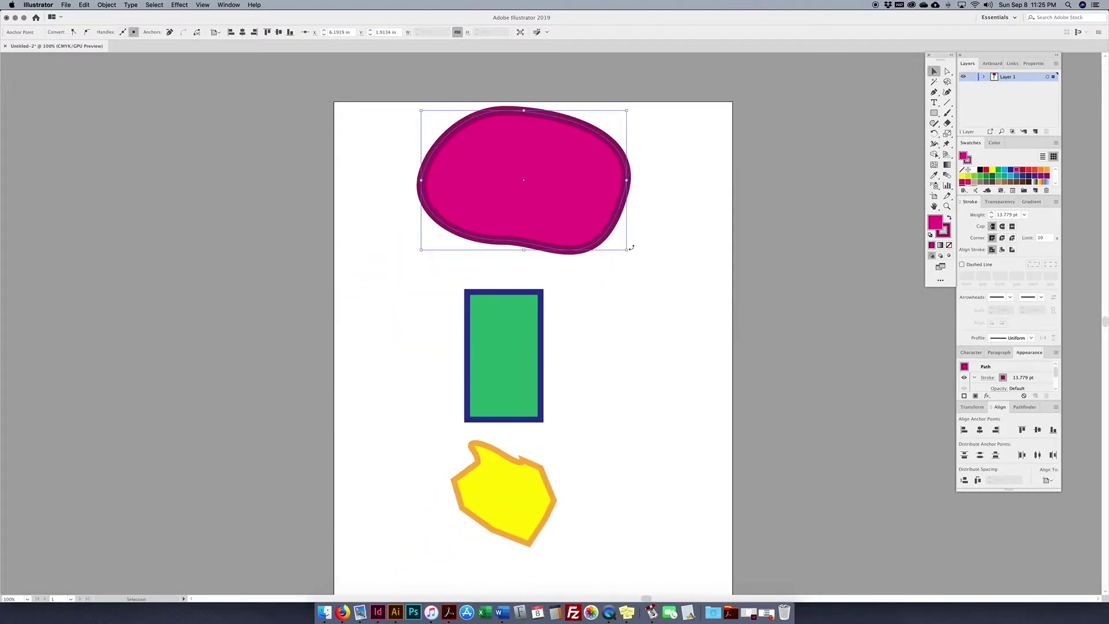
left_click(652, 270)
left_click_drag(574, 218, 570, 230)
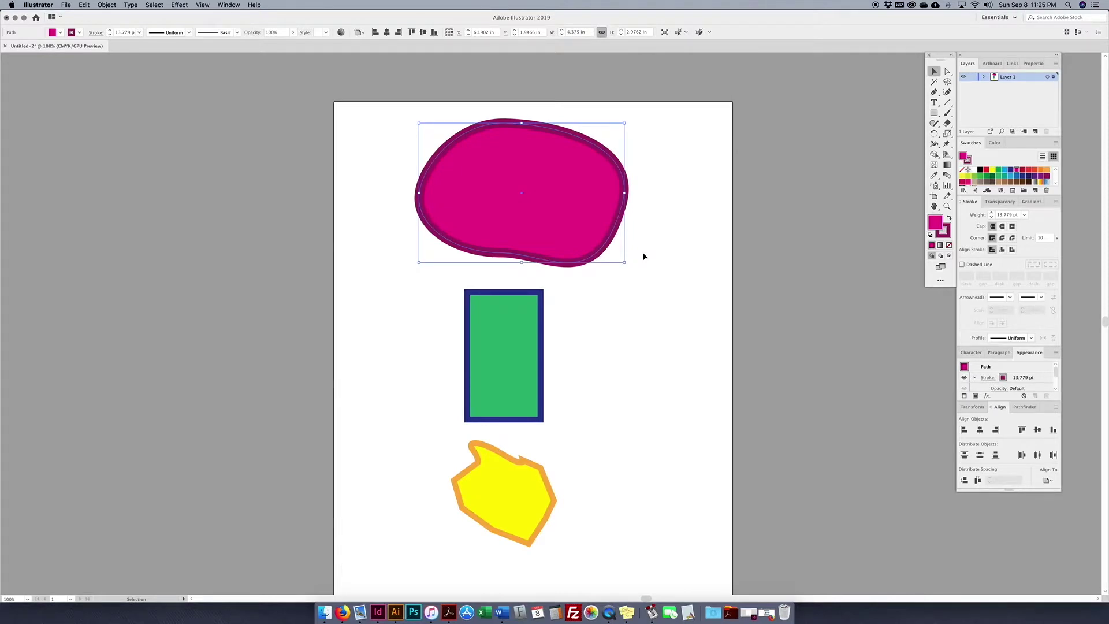
left_click(644, 256)
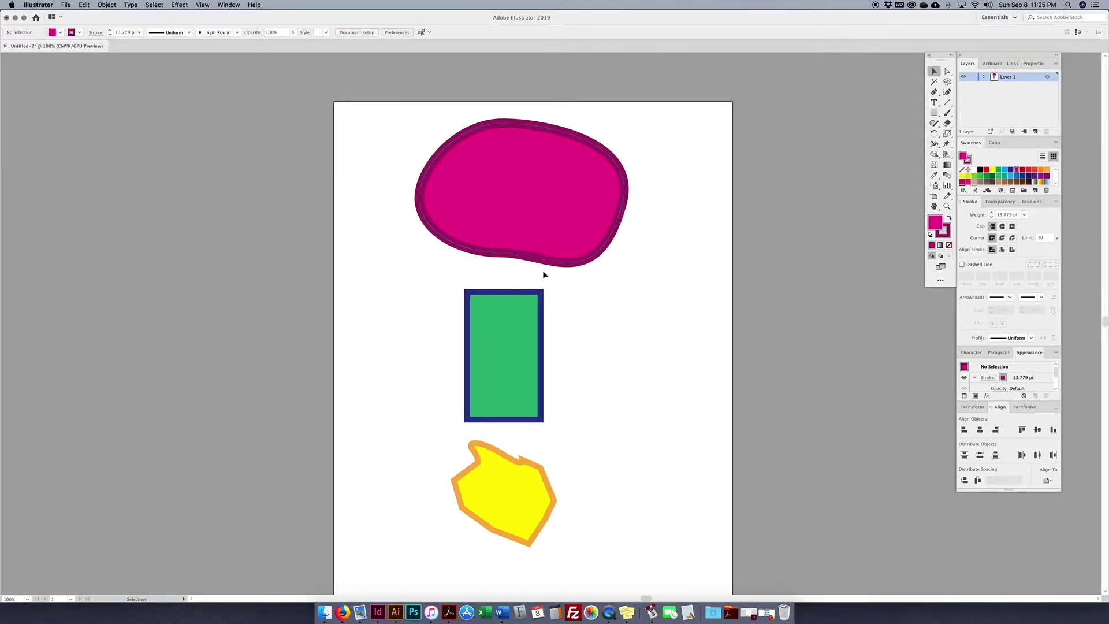
Isolate the green rectangle and enlarge it to about 2.53 in wide and 5.81 in tall.
left_click(483, 387)
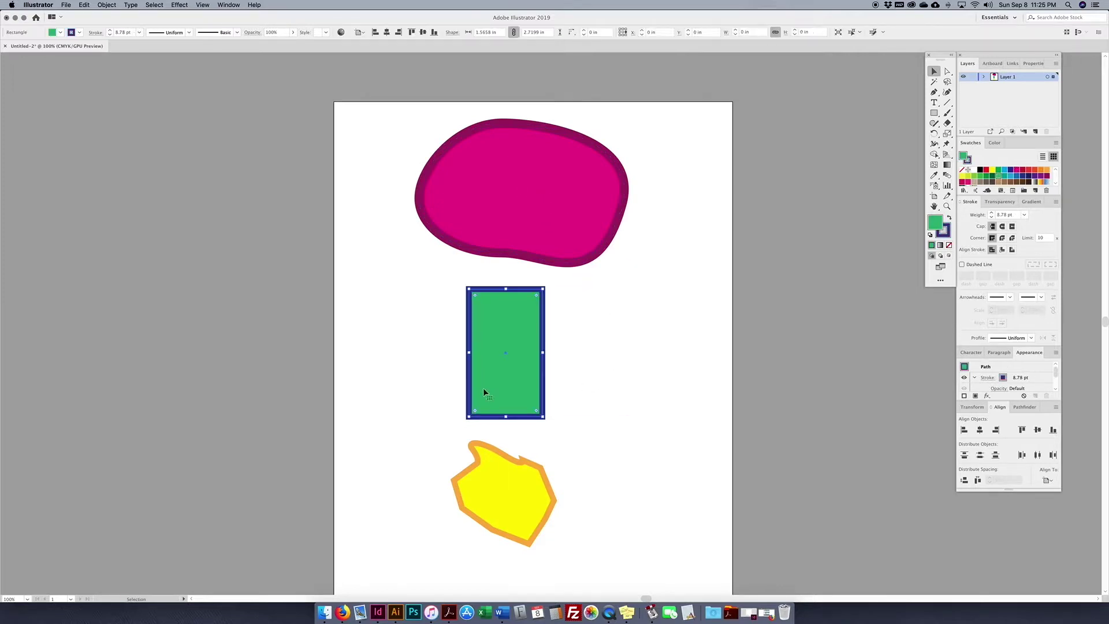
double_click(517, 376)
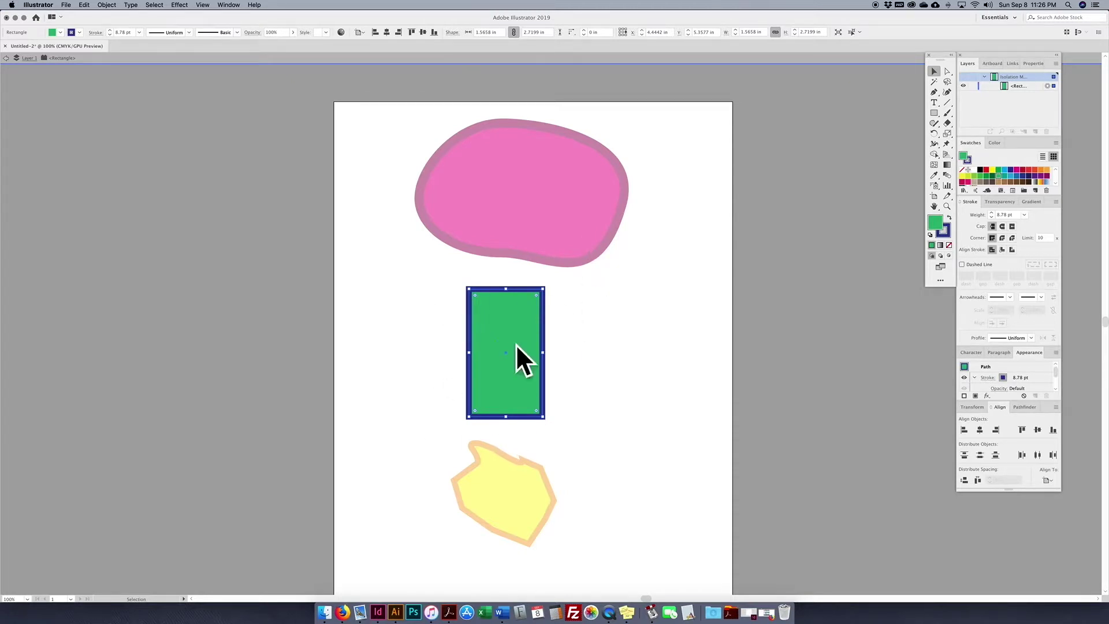
left_click_drag(543, 352, 592, 351)
left_click_drag(554, 288, 555, 226)
left_click_drag(519, 321, 472, 321)
left_click_drag(531, 416, 531, 498)
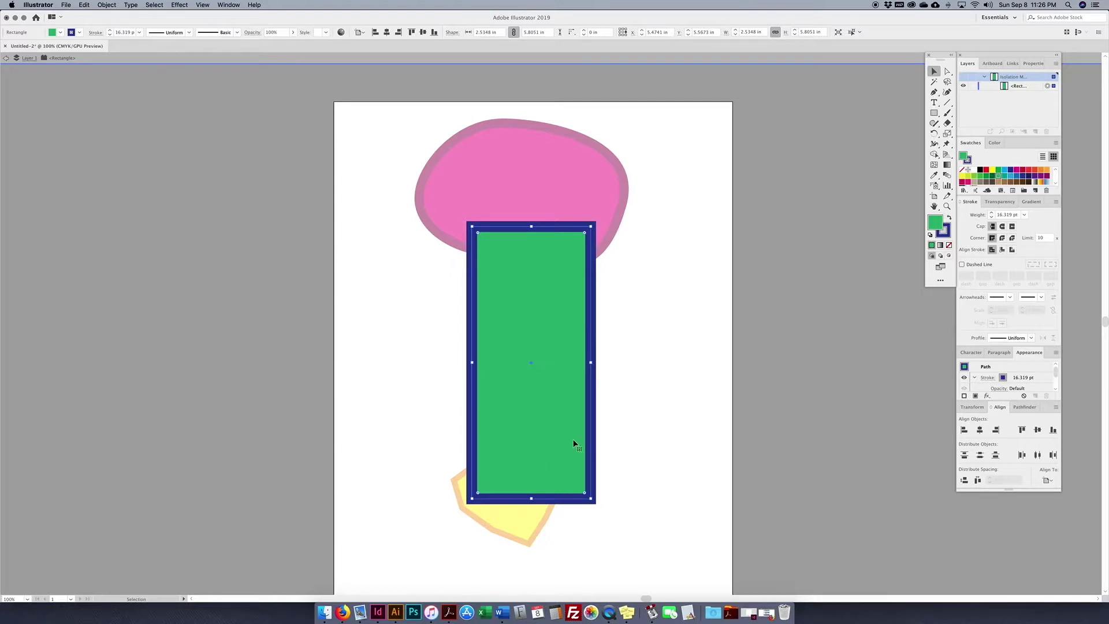
scroll(660, 387, "right", 1)
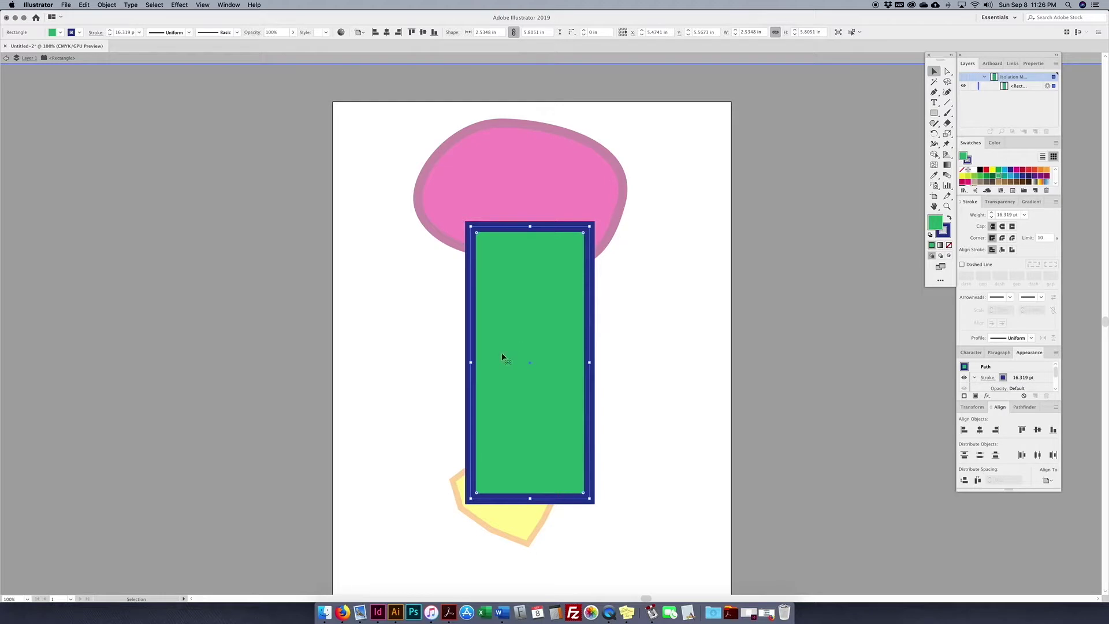
Leave the rectangle's isolation mode, isolate the rectangle once more and return to the full artwork.
left_click(6, 59)
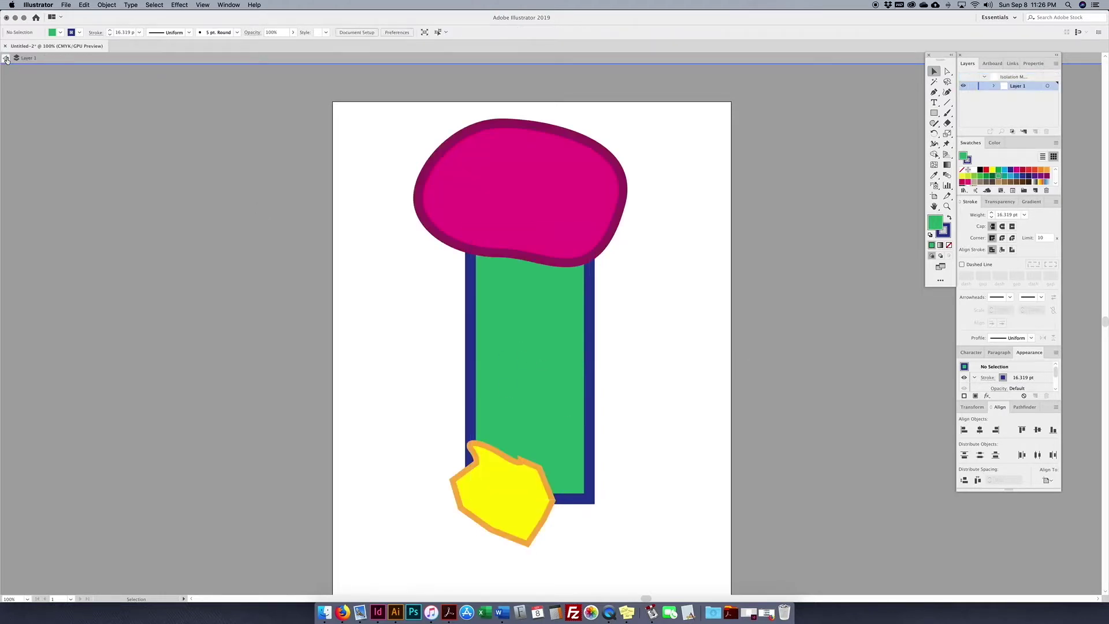
double_click(499, 301)
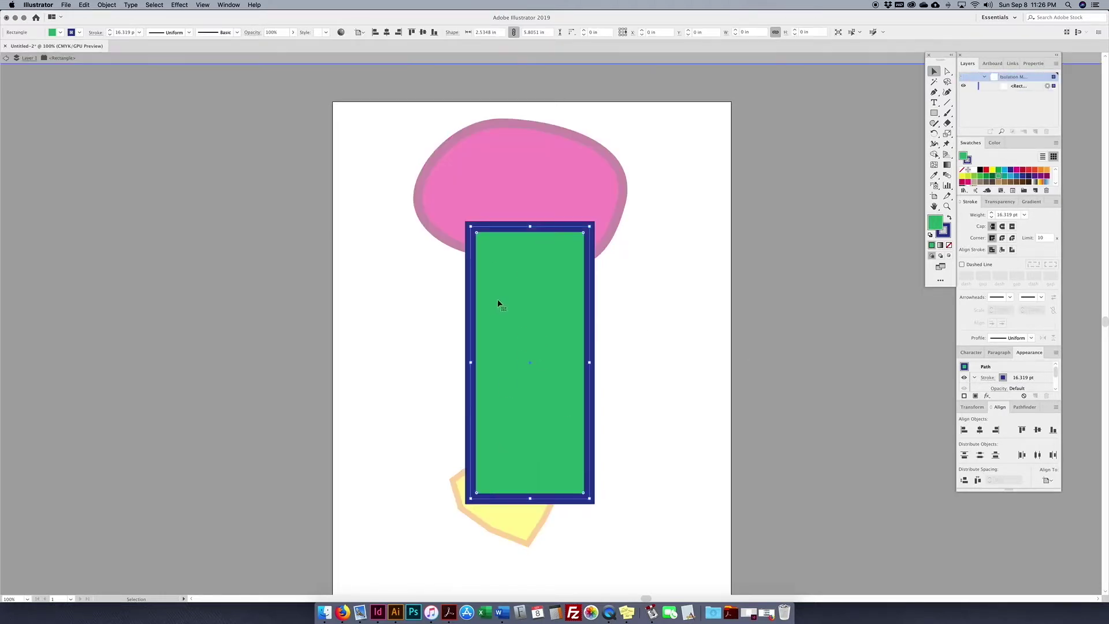
double_click(695, 341)
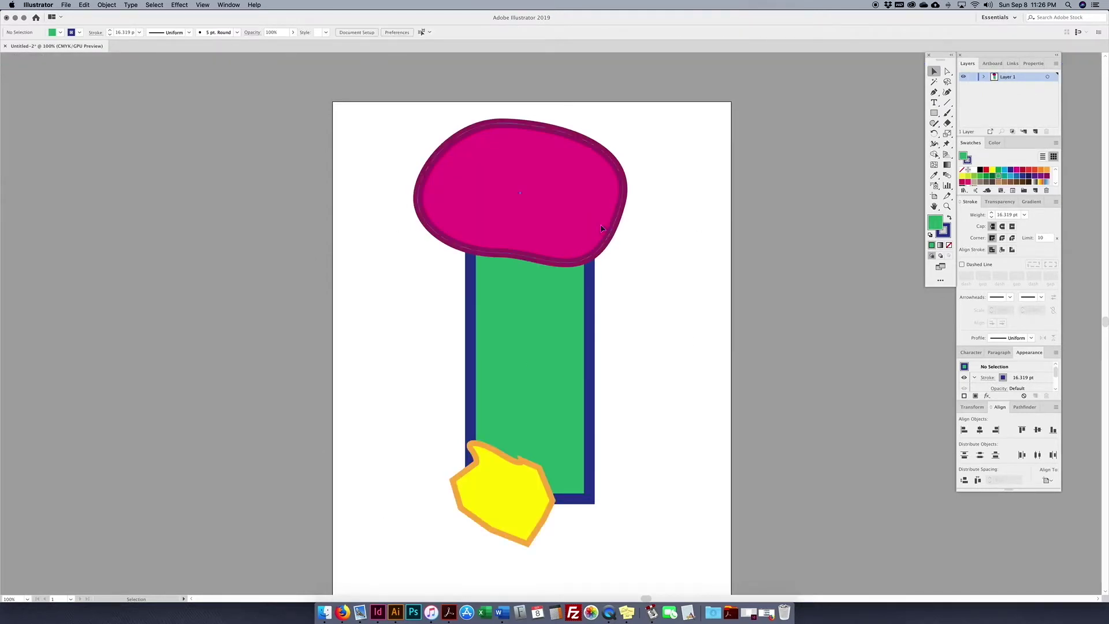
Select the three overlapping shapes together and clear the selection.
left_click(509, 473)
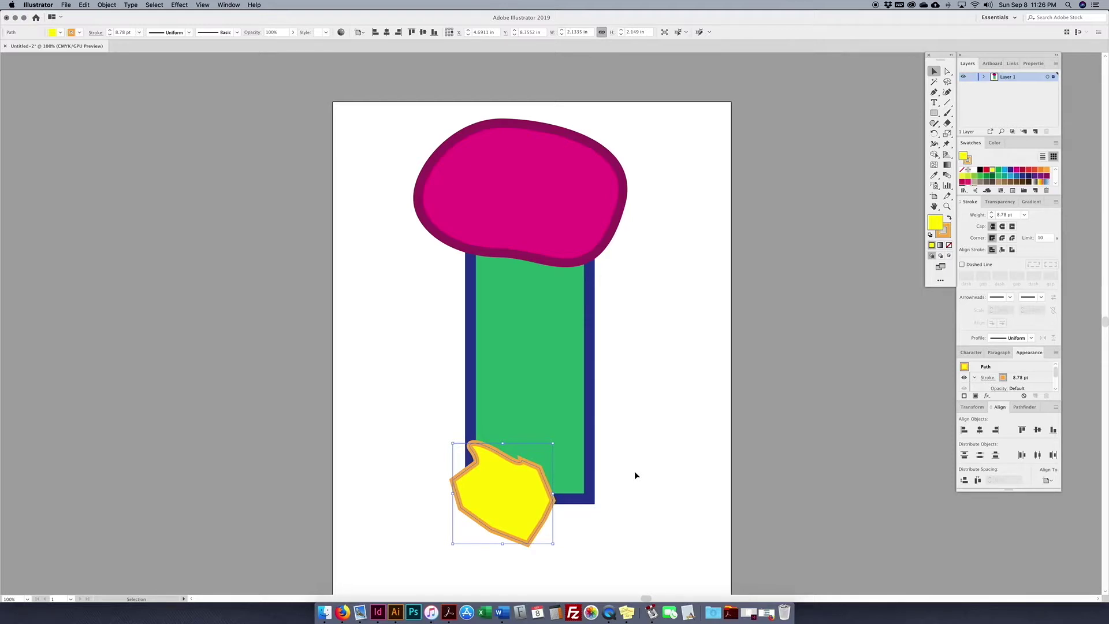
left_click_drag(641, 260, 460, 503)
left_click(716, 518)
left_click_drag(679, 180, 549, 411)
left_click(683, 408)
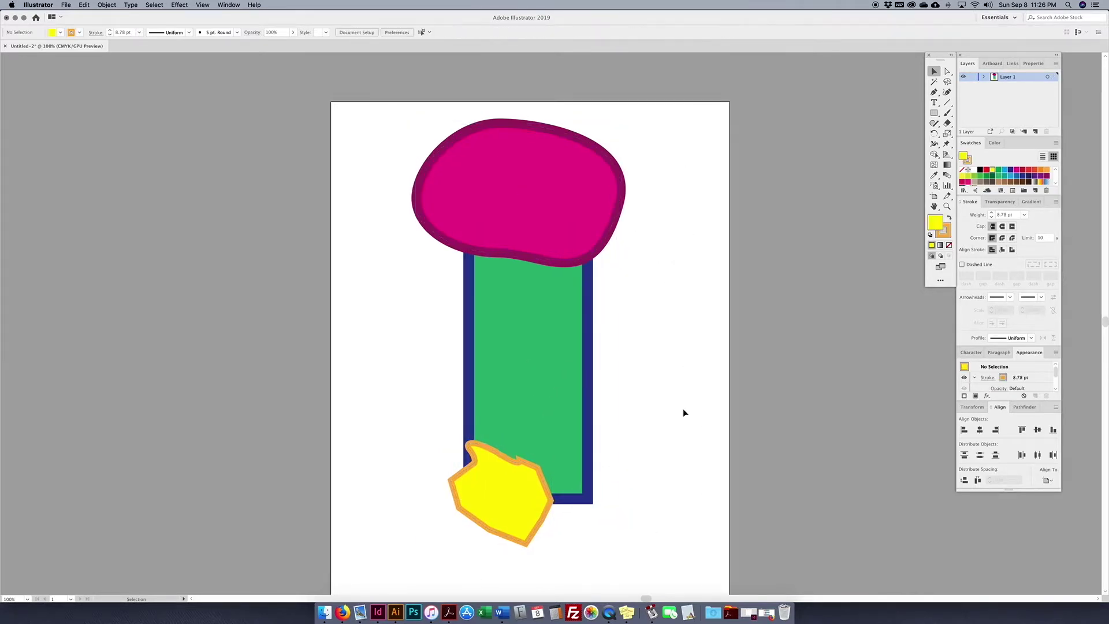
Move the rectangle, the pink shape and the yellow shape one by one to the right by a similar distance.
left_click(536, 360)
left_click_drag(536, 358, 589, 361)
left_click_drag(536, 226, 598, 223)
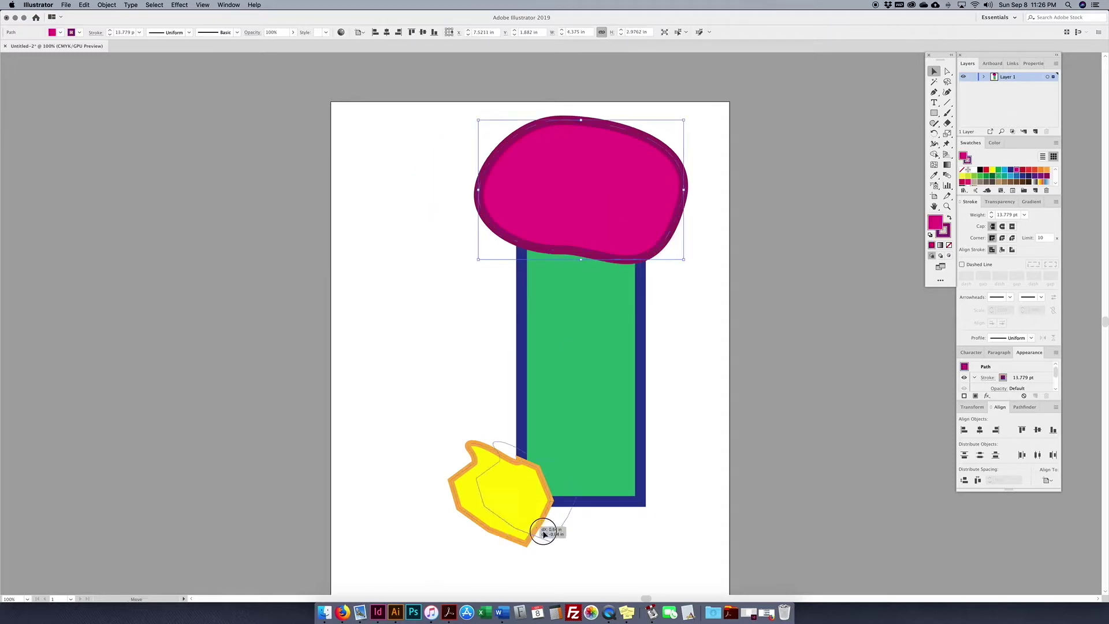
left_click_drag(548, 523, 608, 527)
left_click(701, 301)
Select all three shapes and group them into one object.
key("super+a")
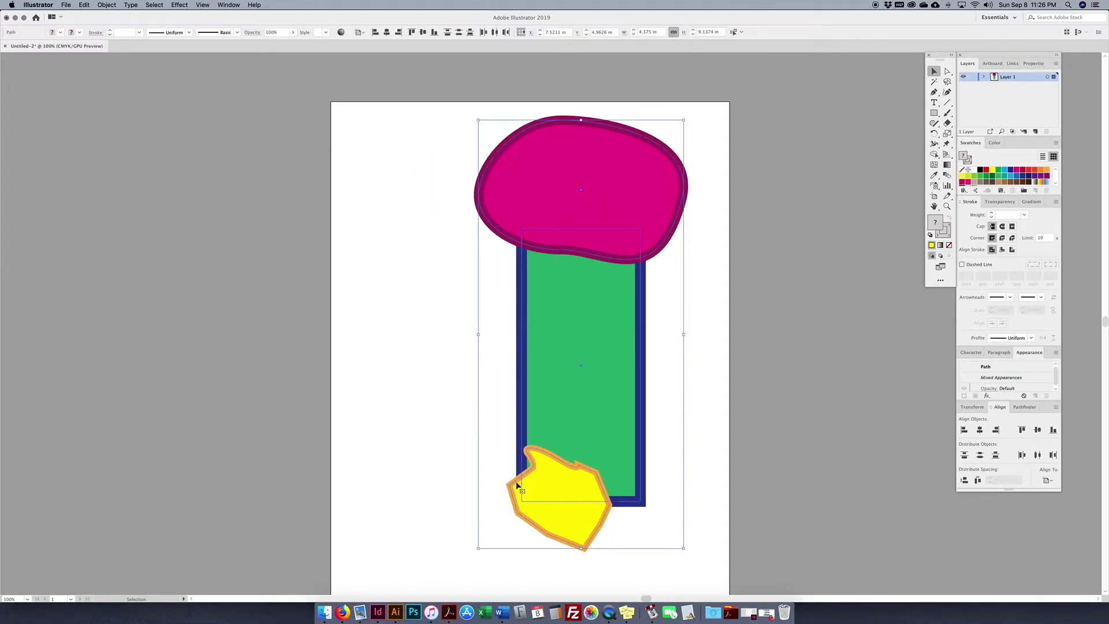
left_click(107, 5)
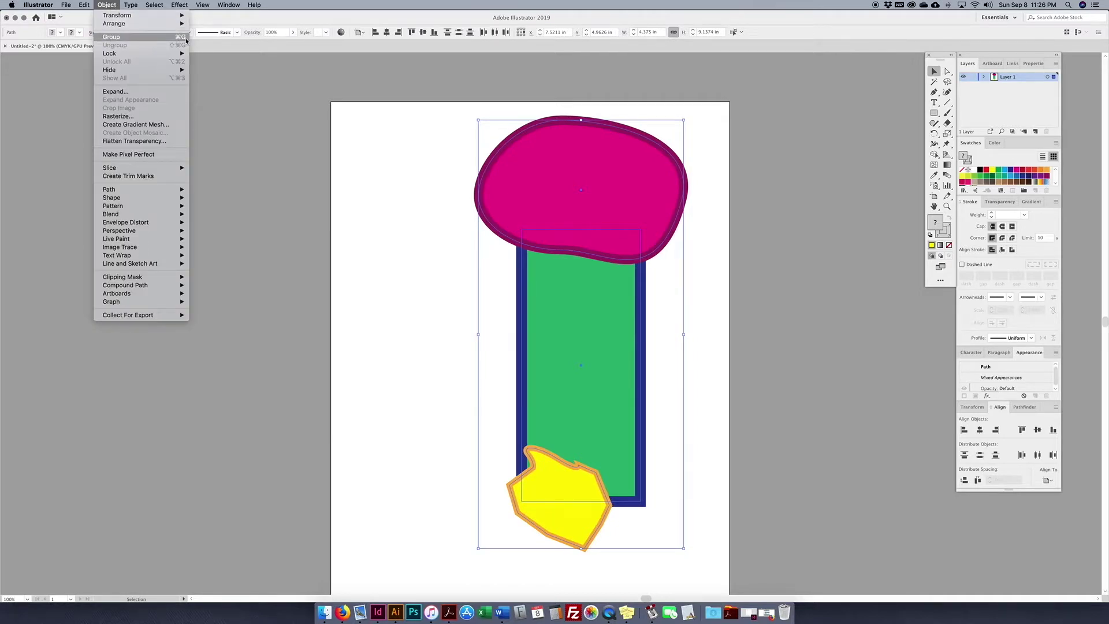
left_click(142, 36)
left_click(727, 222)
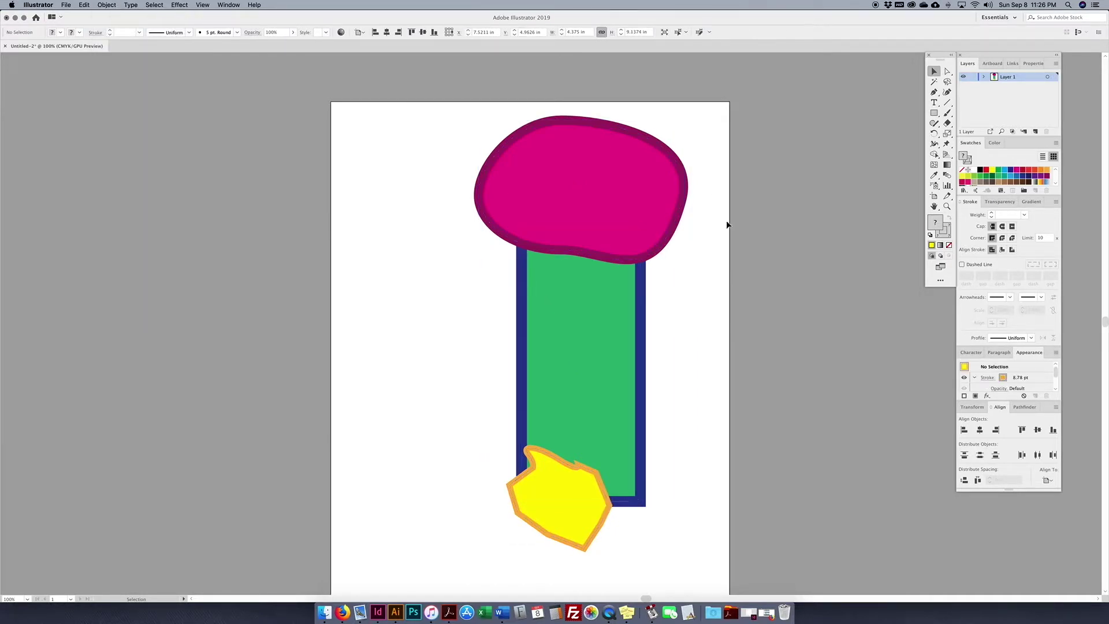
Scale the group down to about 2.74 in wide and 5.72 in tall and place it near the horizontal center of the artboard.
left_click(621, 216)
left_click_drag(627, 154, 592, 151)
left_click_drag(649, 118, 510, 442)
left_click(657, 227)
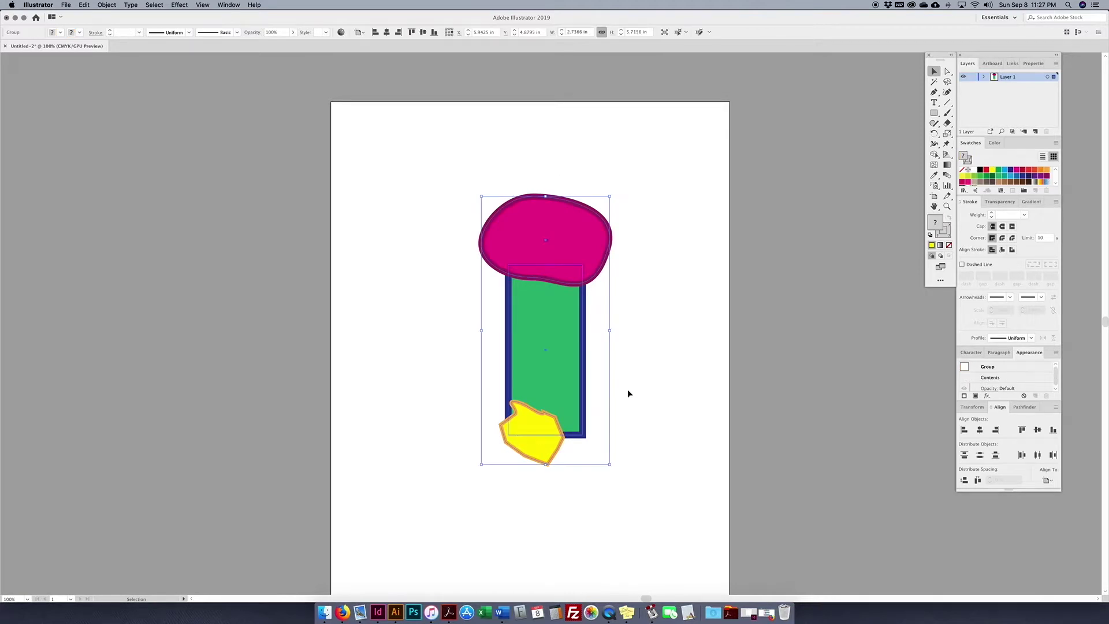
left_click(668, 361)
Ungroup the three grouped shapes.
left_click(593, 241)
left_click(106, 4)
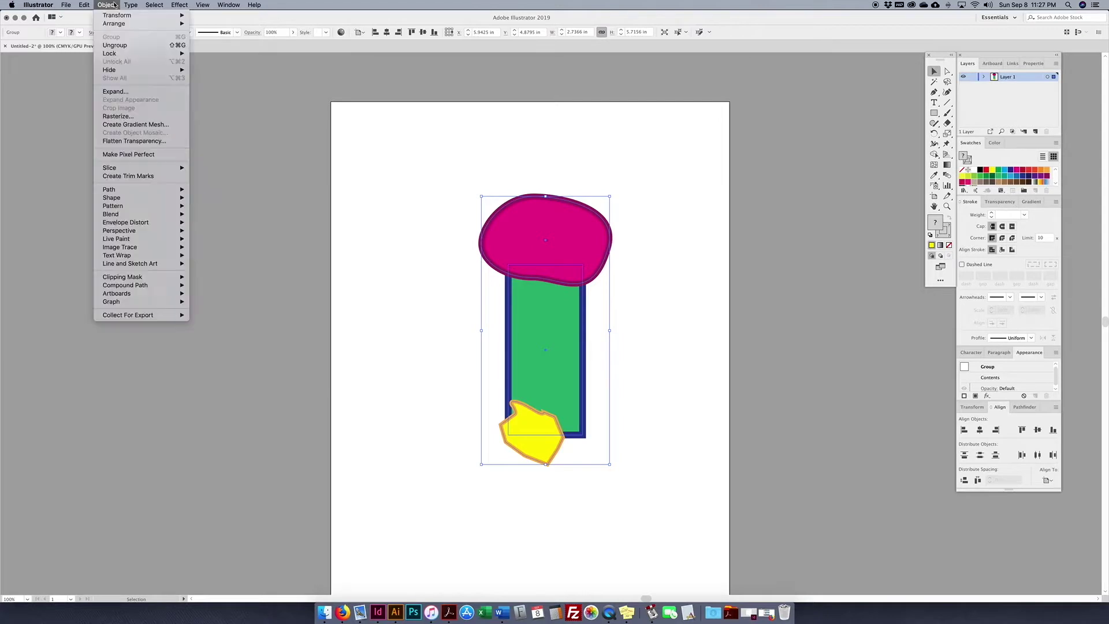
left_click(124, 46)
Spread the shapes apart individually, with the pink shape just touching the rectangle's top and the yellow shape separate below it.
left_click(557, 223)
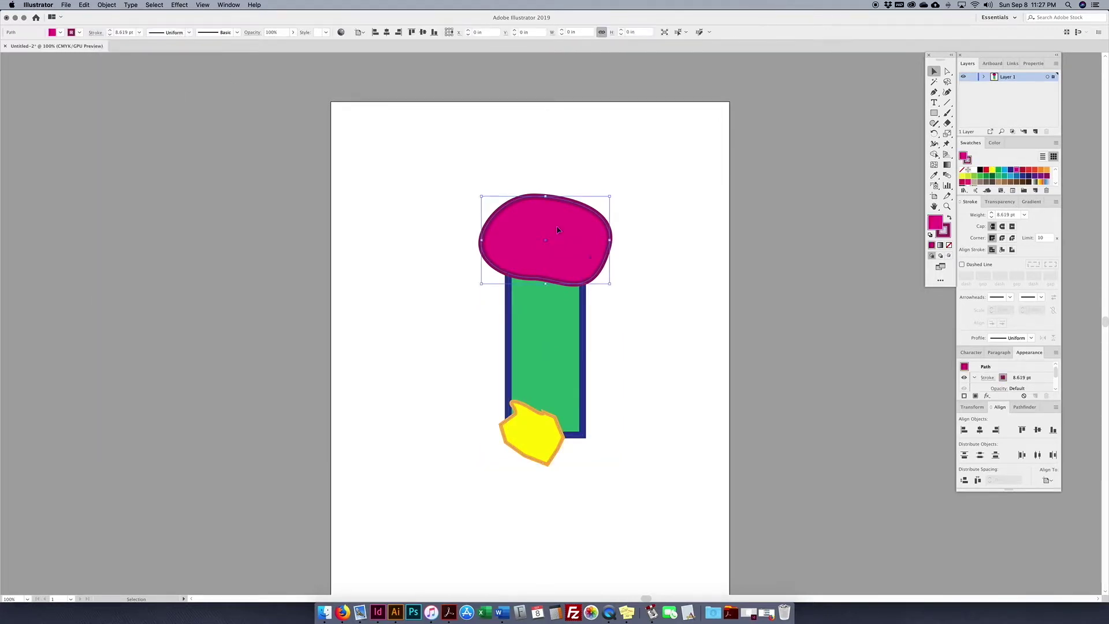
left_click_drag(559, 354, 575, 385)
left_click_drag(501, 431, 471, 466)
left_click_drag(550, 398, 529, 359)
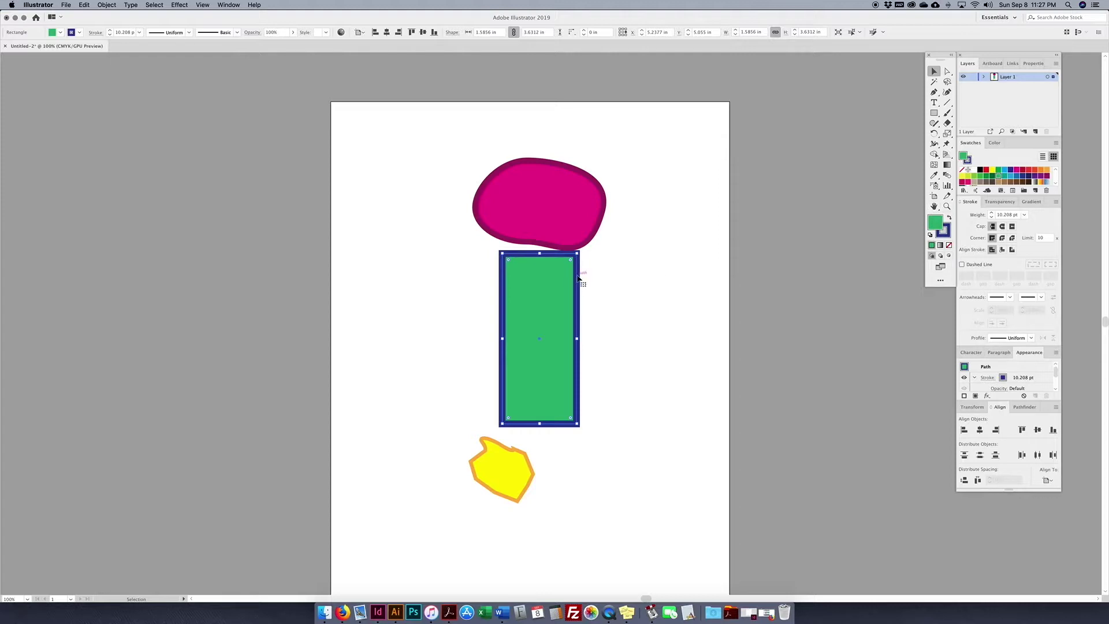
Examine the artwork at 400% zoom, from the pink shape down along the rectangle to the yellow shape.
key("super+equal")
key("super+equal")
key("super+equal")
key("super+equal")
key("space")
left_click_drag(604, 86, 539, 395)
left_click_drag(565, 198, 538, 394)
key("space")
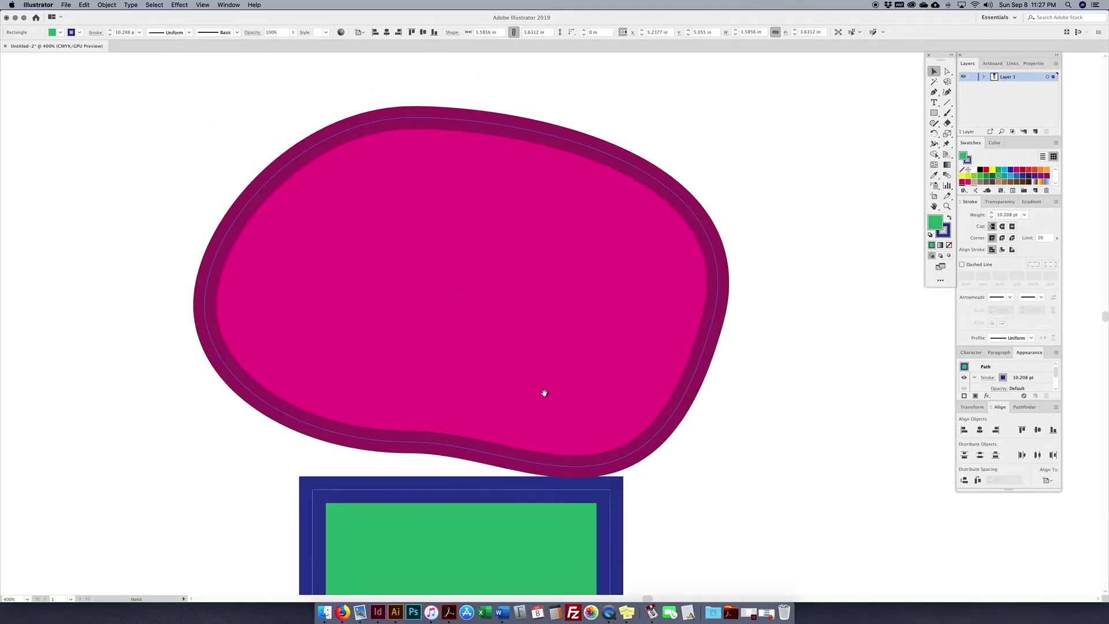
scroll(525, 408, "down", 15)
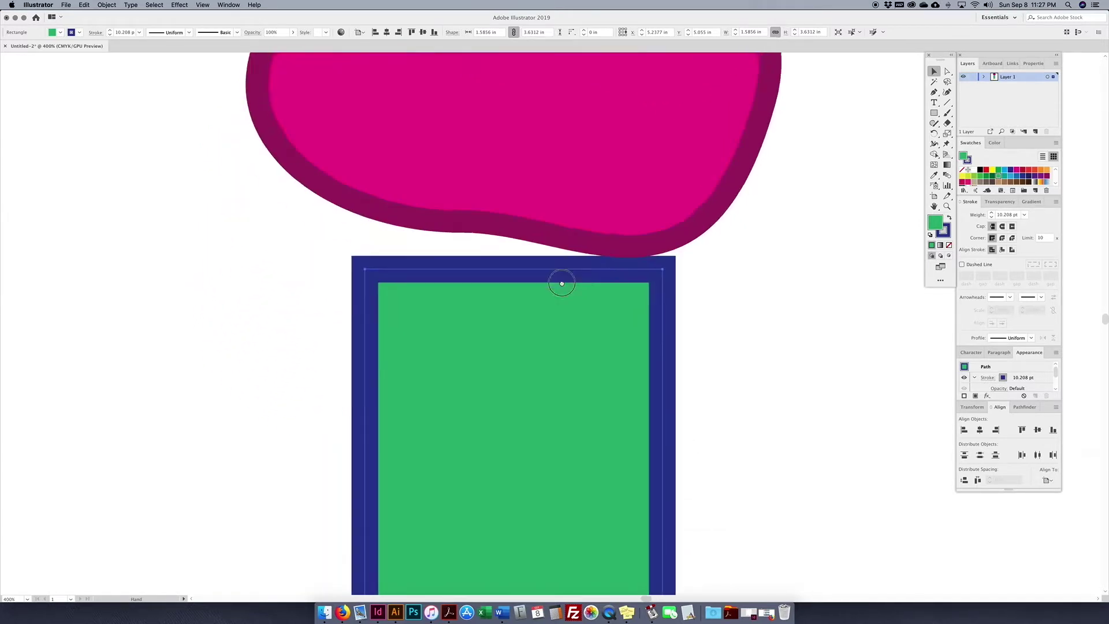
scroll(531, 428, "down", 10)
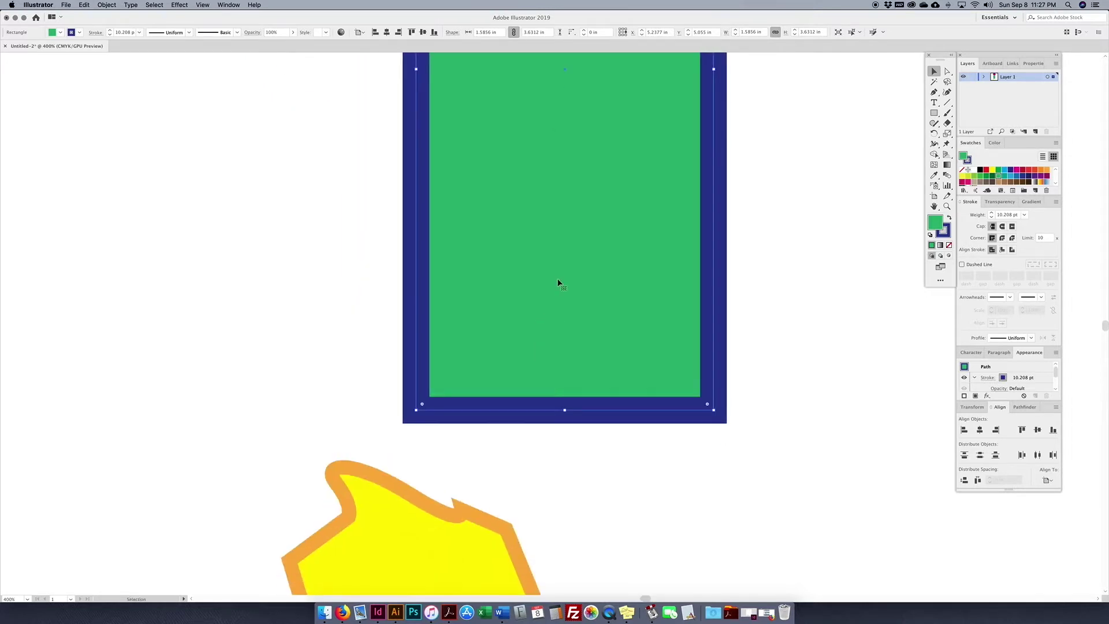
scroll(557, 282, "down", 5)
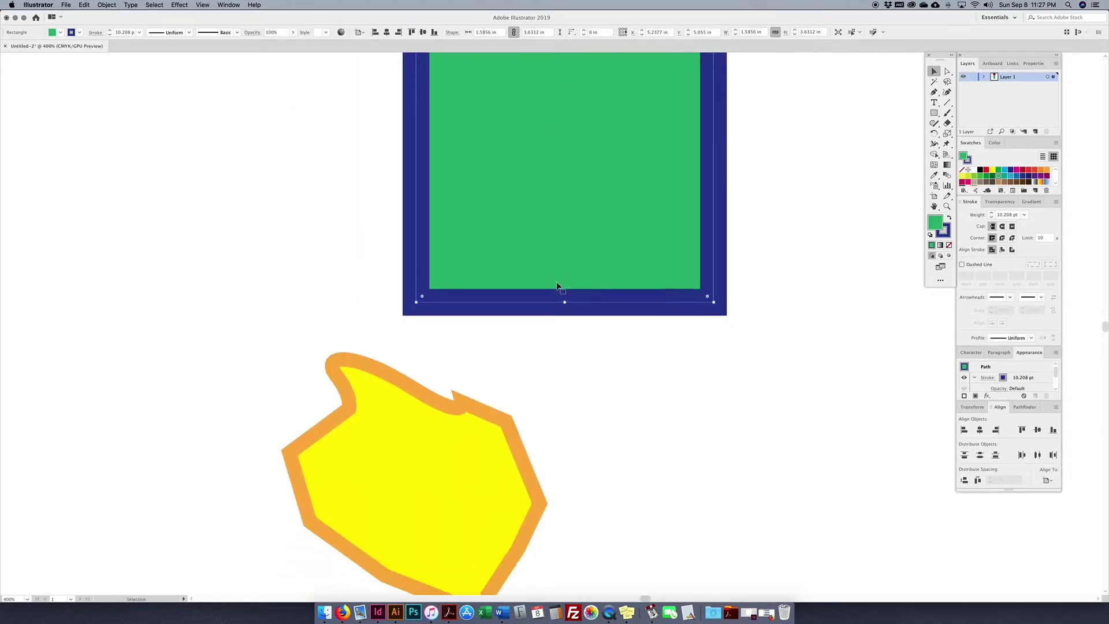
Review the magnified artwork again from the rectangle up to the pink shape and back down to the yellow shape, and fit the artboard.
scroll(544, 288, "down", 6)
scroll(543, 295, "up", 10)
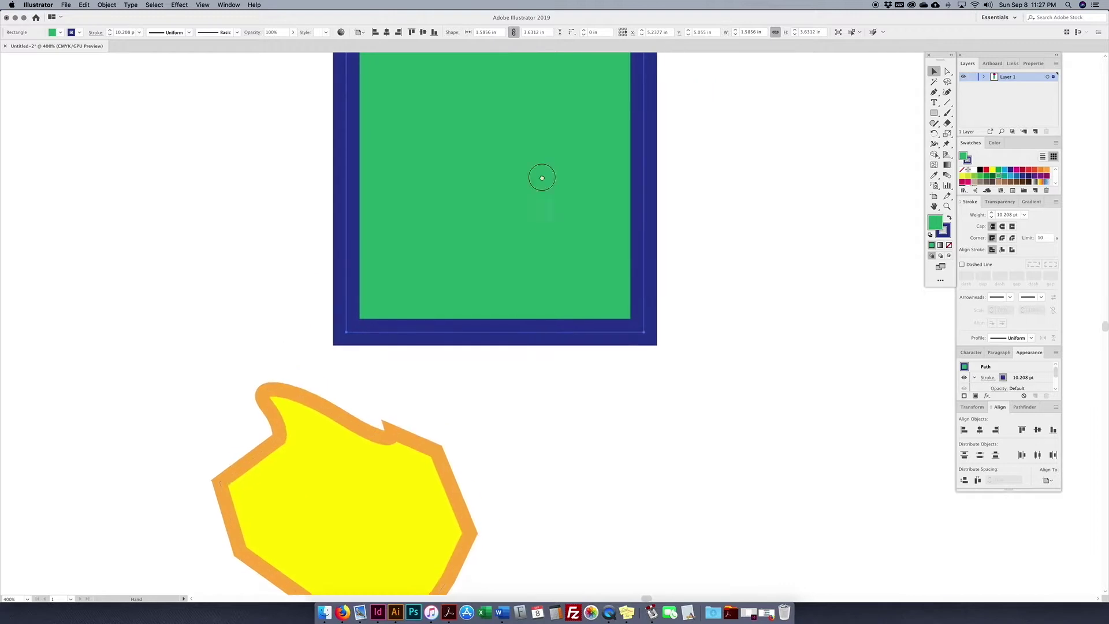
scroll(541, 176, "up", 8)
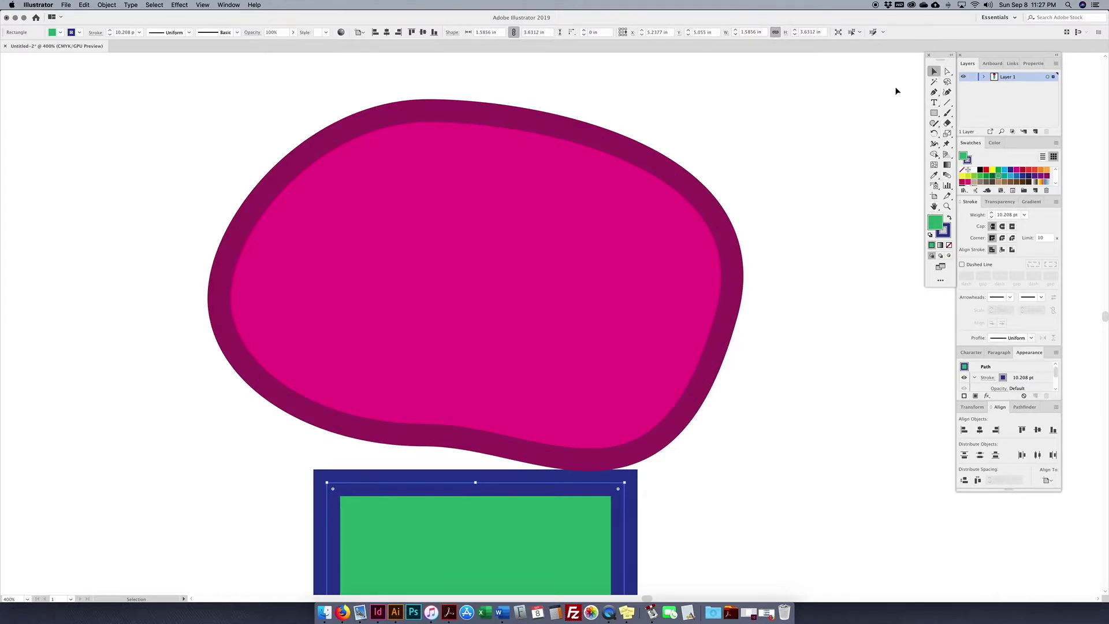
scroll(597, 223, "down", 6)
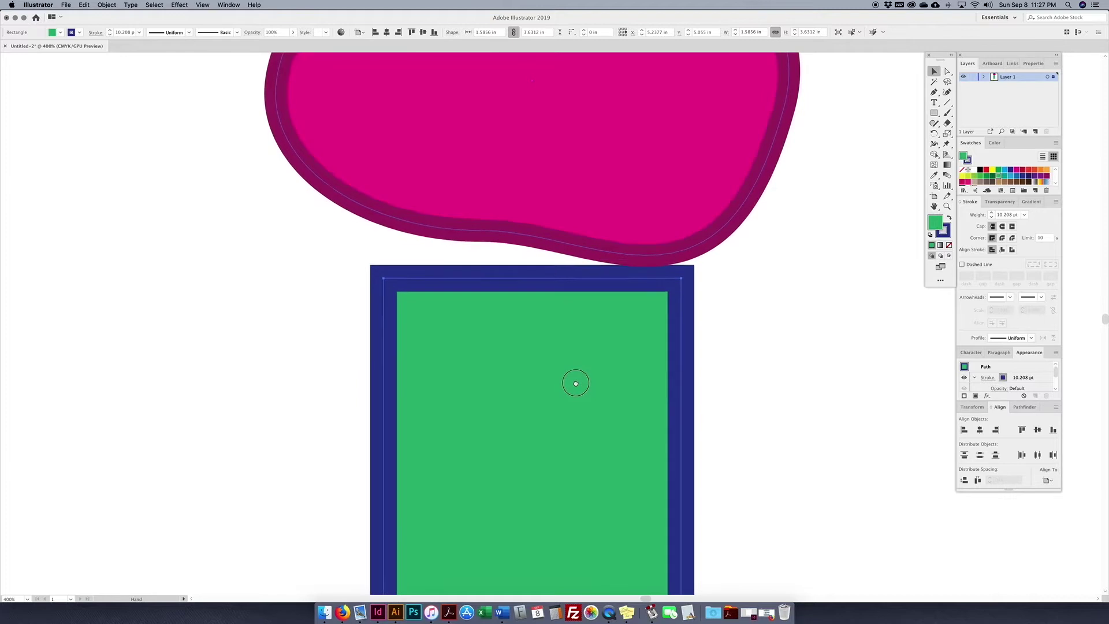
scroll(575, 384, "down", 10)
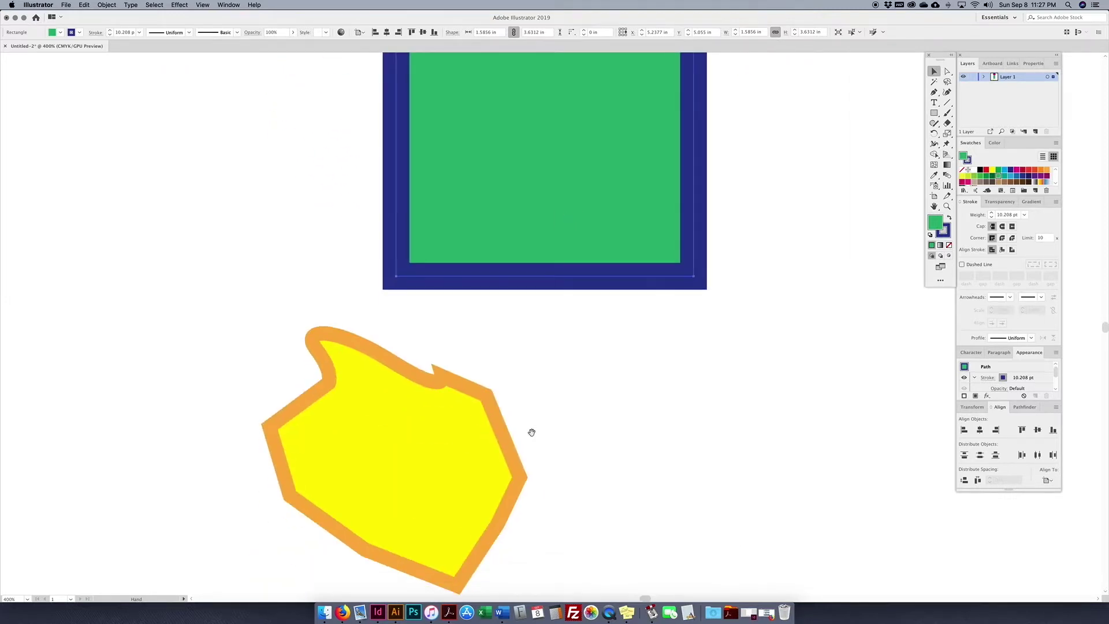
left_click_drag(532, 432, 584, 261)
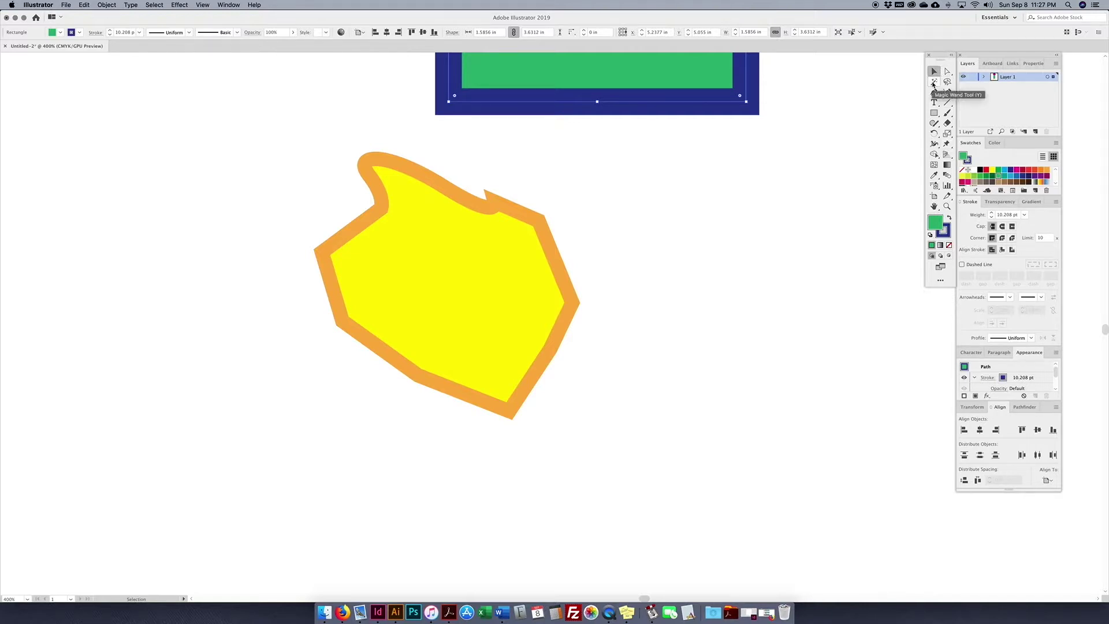
key("super+0")
Select the pink shape and the yellow shape in turn with the Magic Wand tool.
left_click(934, 82)
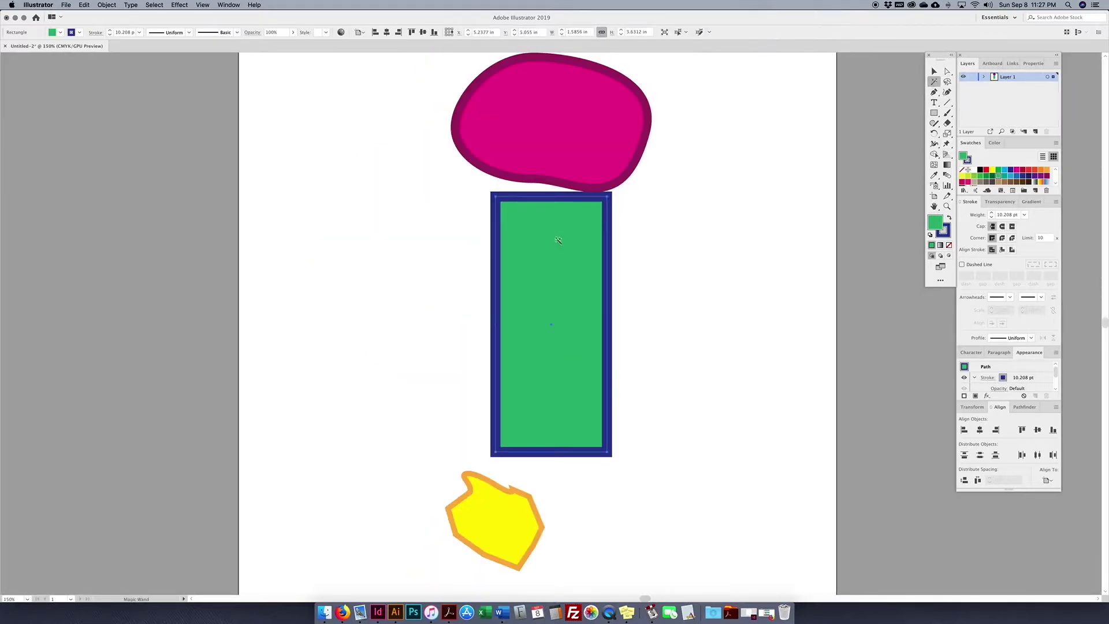
left_click(567, 150)
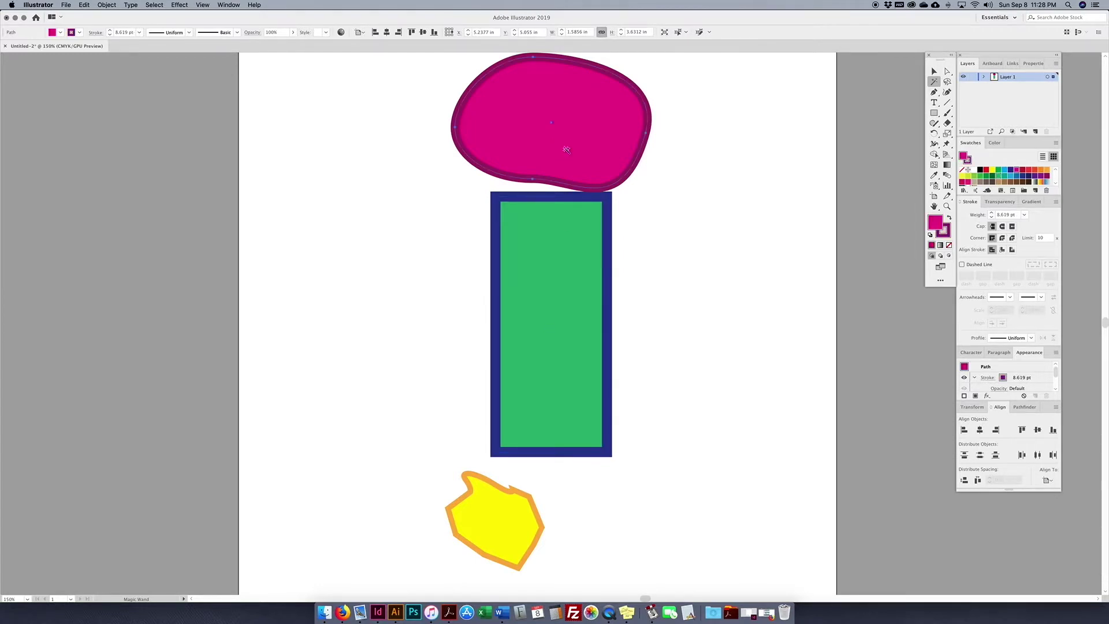
left_click(502, 515)
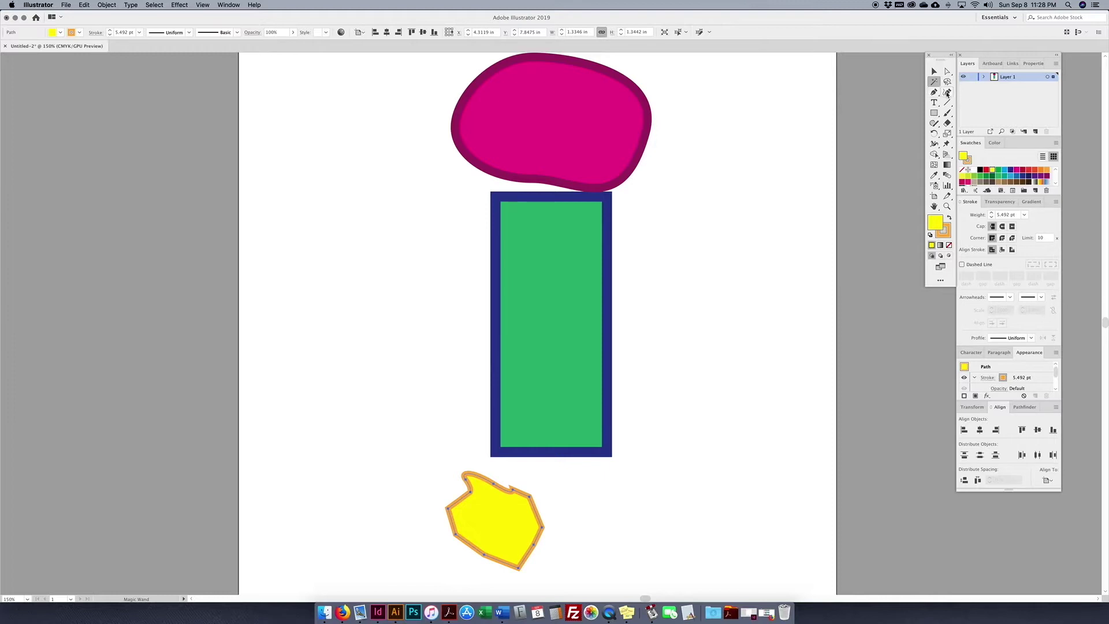
Add a point-type "Lorem ipsum" placeholder, scale it up to about 37 pt and place it left of the rectangle.
left_click(935, 102)
left_click(277, 176)
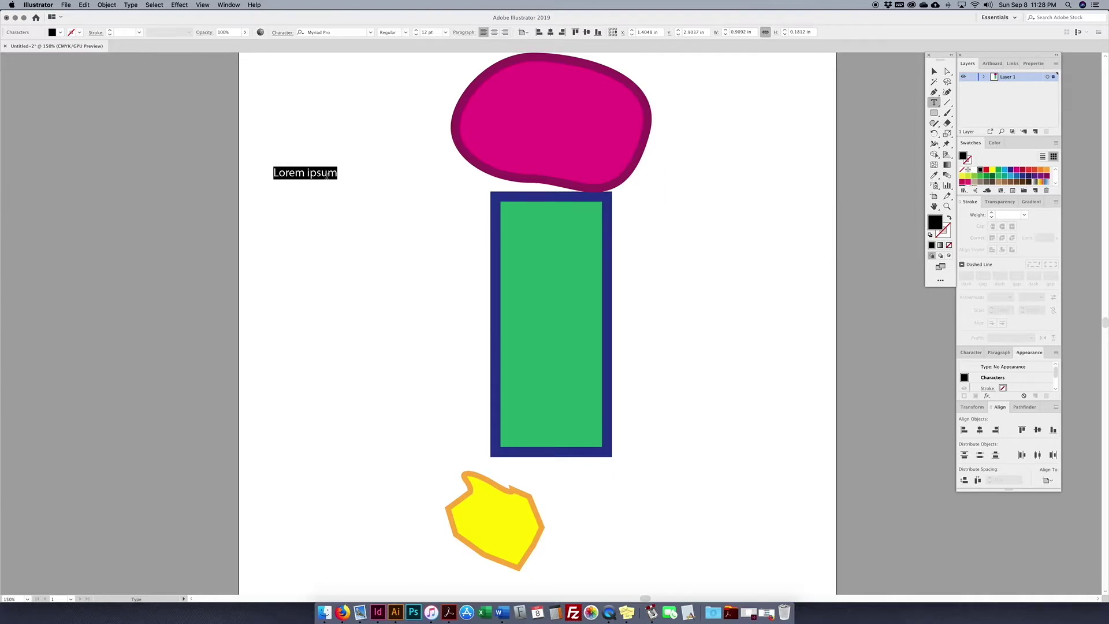
left_click(934, 71)
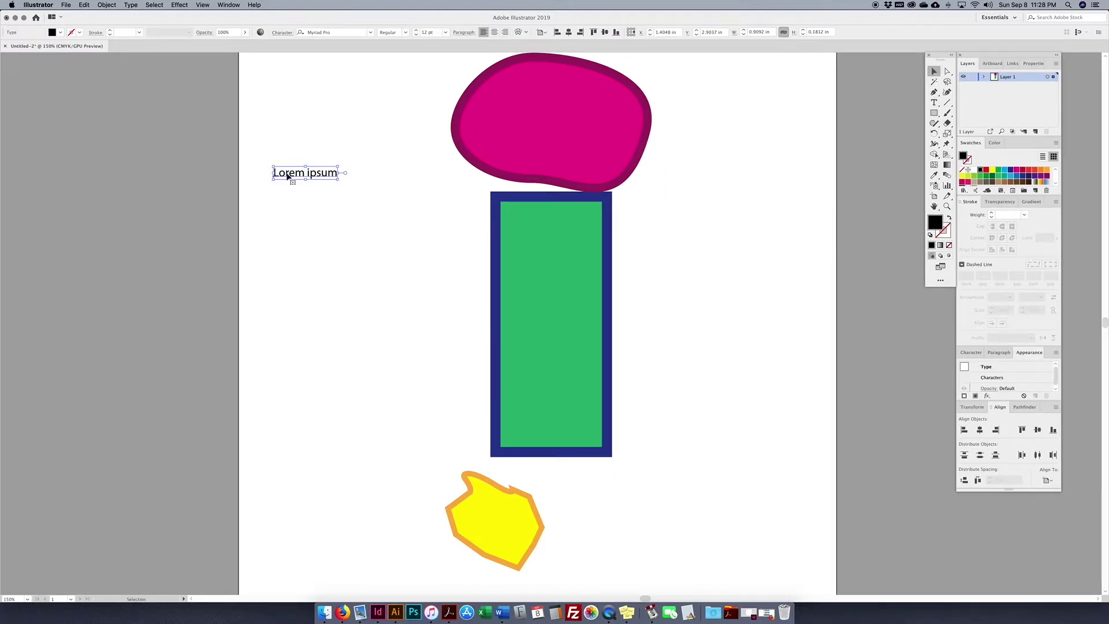
left_click_drag(340, 179, 477, 281)
left_click_drag(391, 195, 372, 214)
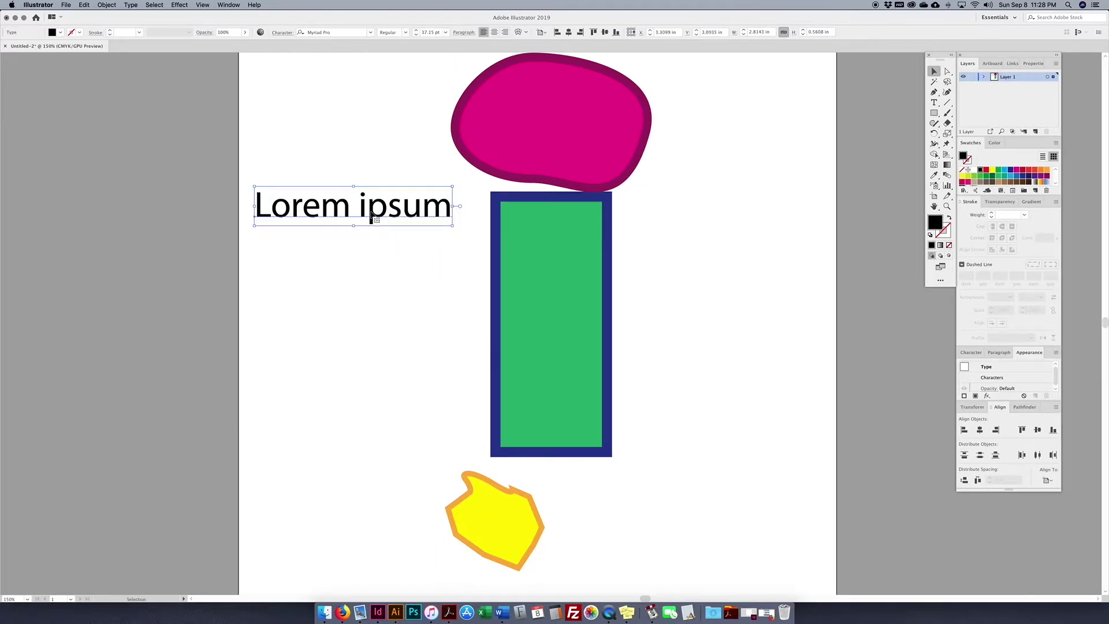
Convert the "Lorem ipsum" line to area type and enlarge its frame to about 4.22 in wide and 3.16 in tall.
double_click(459, 207)
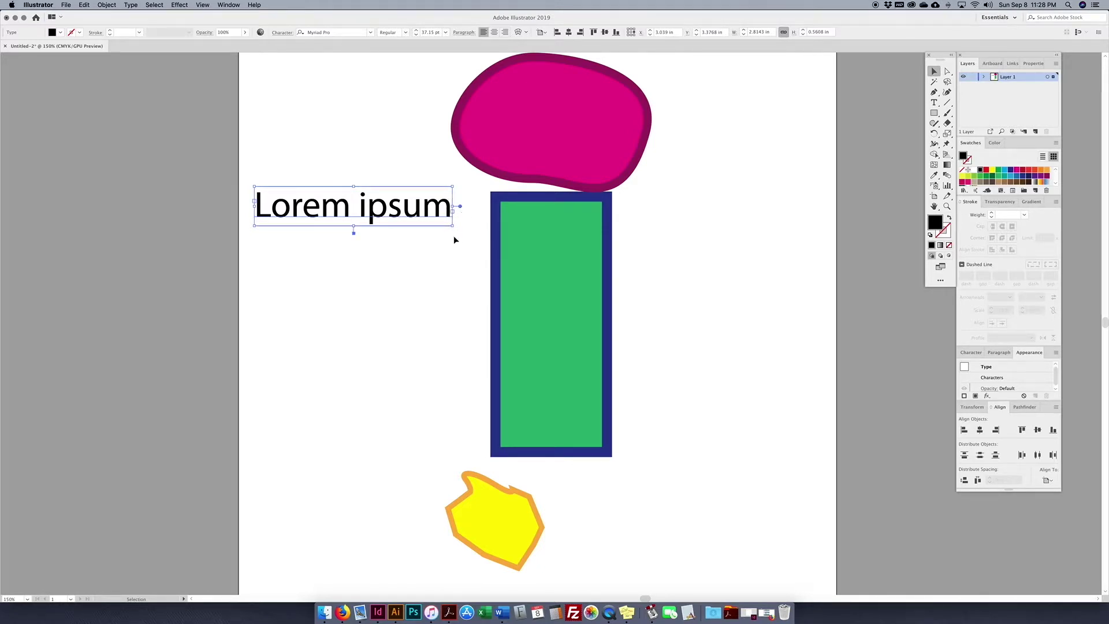
left_click_drag(452, 225, 552, 409)
Copy the words "Lorem ipsum" inside the frame and paste them five times directly after the original.
double_click(449, 202)
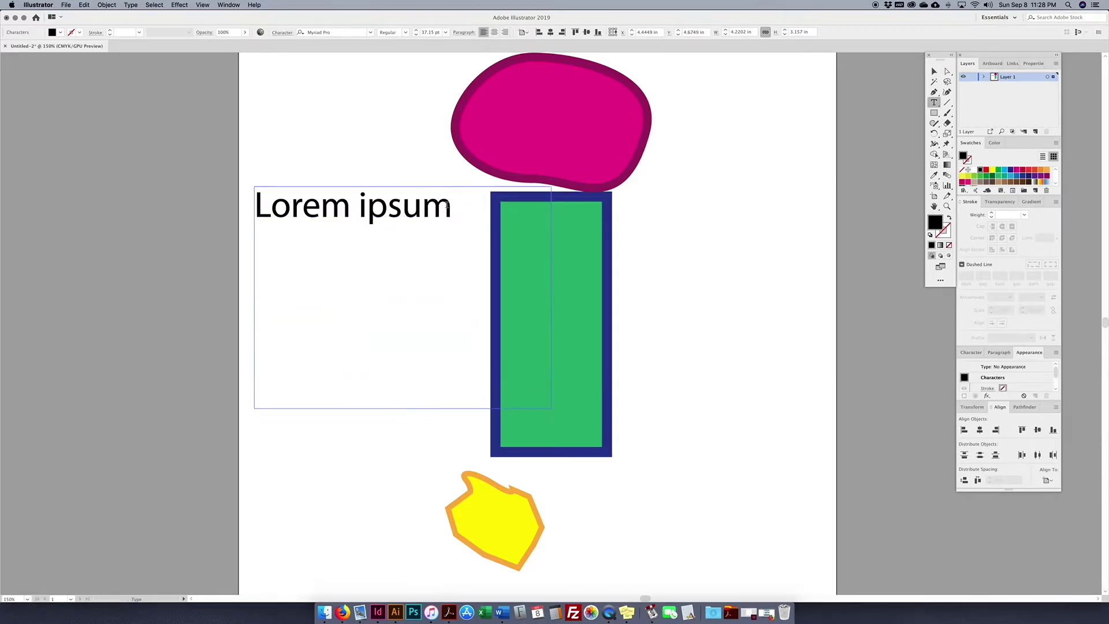
left_click_drag(451, 207, 252, 185)
key("super+c")
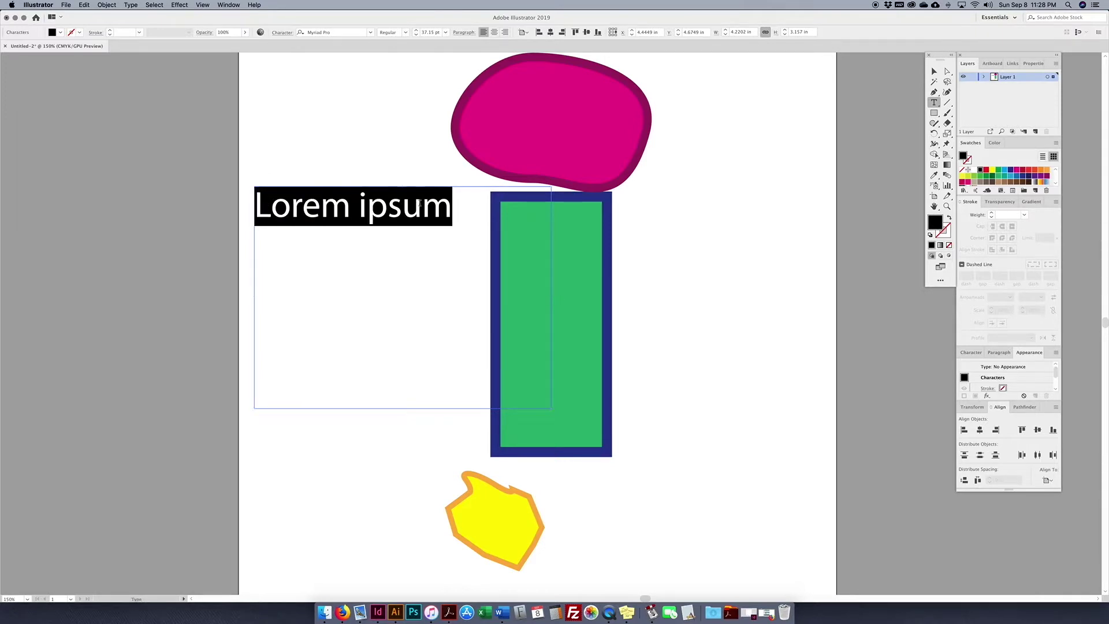
left_click(452, 208)
key("super+v")
key("super+v")
key("super+v")
key("super+v")
key("super+v")
Resize the text frame to about 2.72 in wide and 3.42 in tall and convert it back to point type.
left_click(931, 69)
left_click_drag(552, 408, 448, 431)
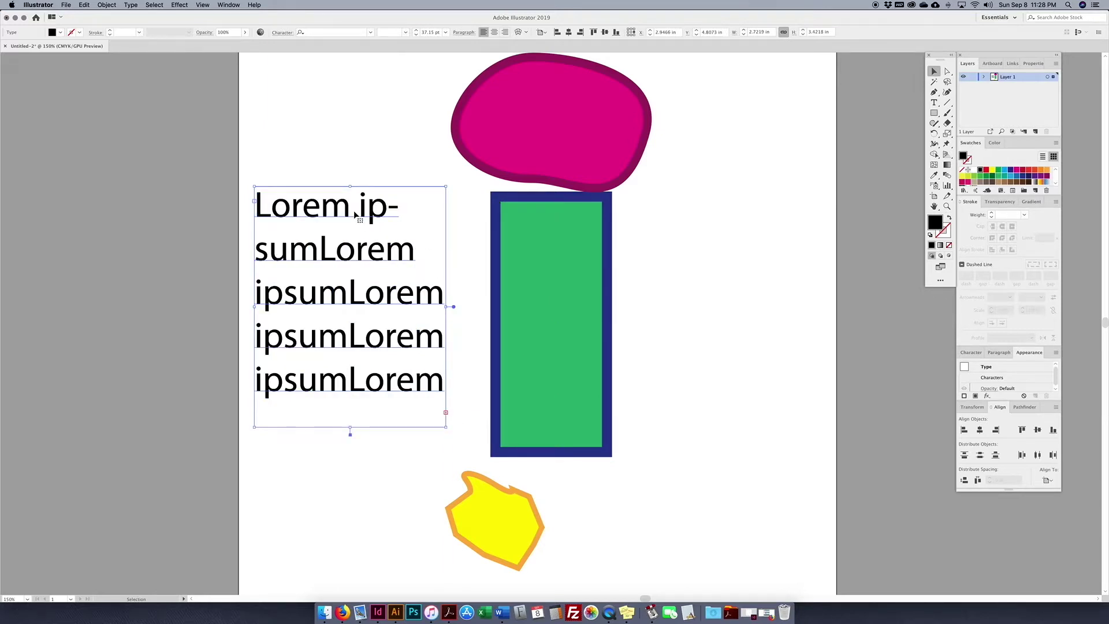
left_click(481, 340)
left_click(424, 306)
double_click(454, 308)
left_click(637, 322)
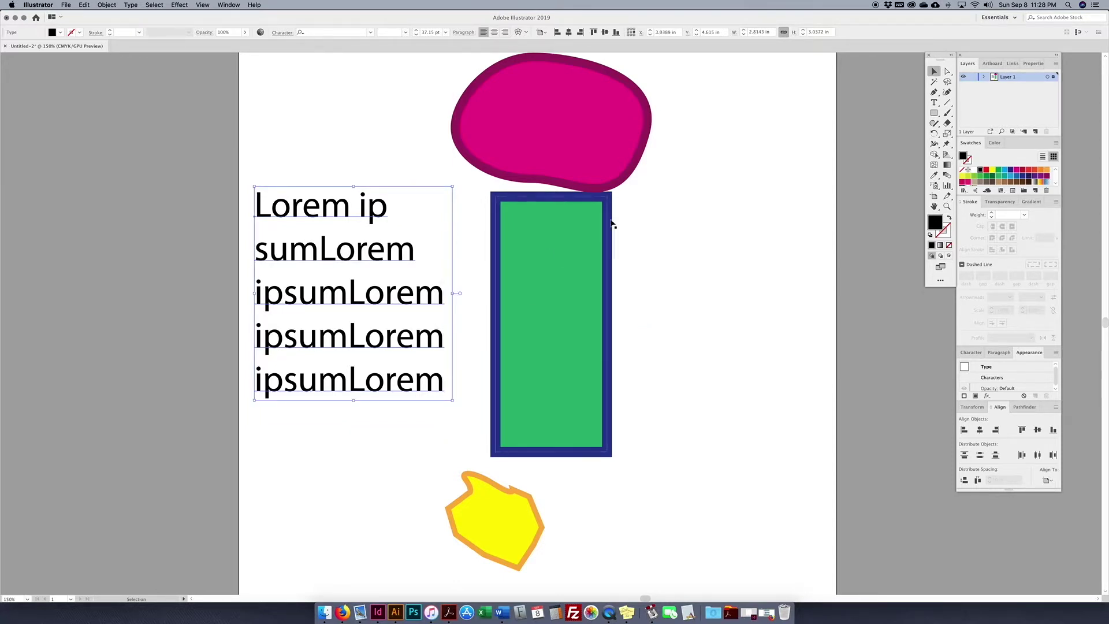
Scale the text block down to about 28 pt, roughly 2.14 by 2.31 in, and position it beside the rectangle's upper half.
left_click_drag(452, 401, 345, 228)
scroll(416, 391, "up", 2)
left_click_drag(376, 281, 399, 332)
left_click_drag(338, 239, 370, 279)
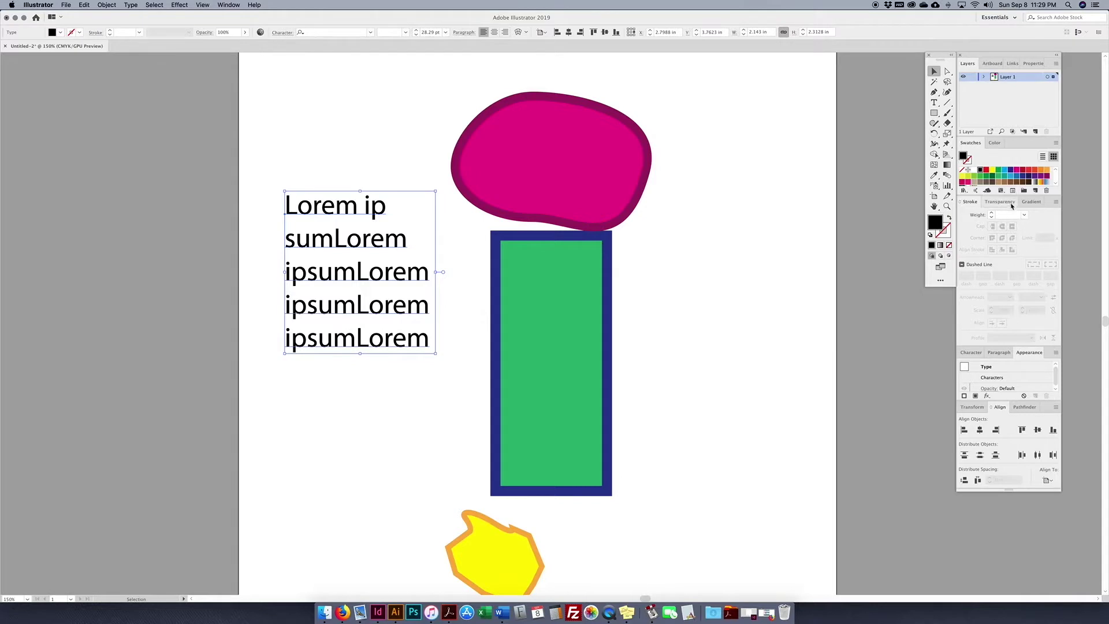
Enlarge the Swatches panel to show all colors and fill the text with the tan swatch C=25 M=40 Y=65 K=0.
left_click_drag(1008, 196, 1008, 250)
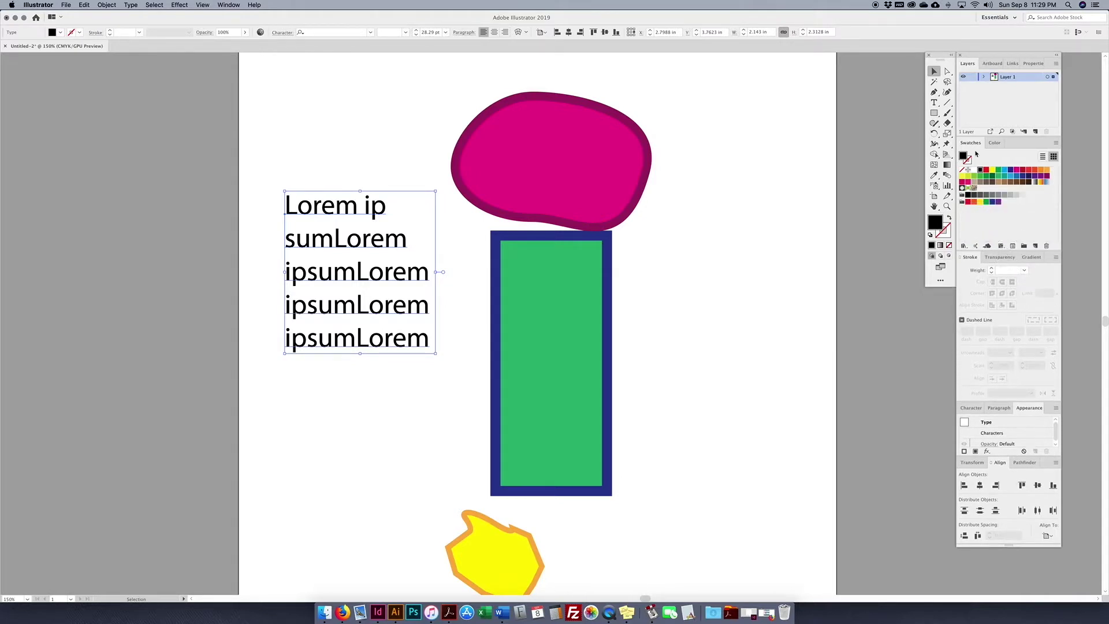
left_click(1004, 170)
left_click(1024, 175)
left_click(1006, 182)
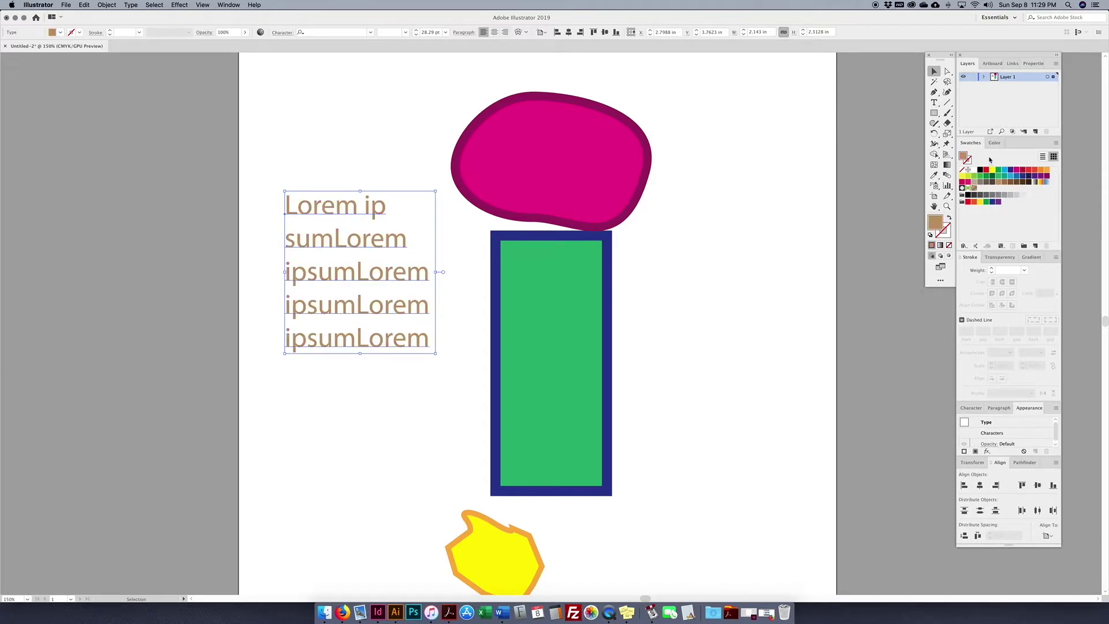
Create a global CMYK process swatch in dark green, C=59 M=19 Y=78 K=40, from the text's tan fill, and close the Libraries panel.
left_click(1036, 247)
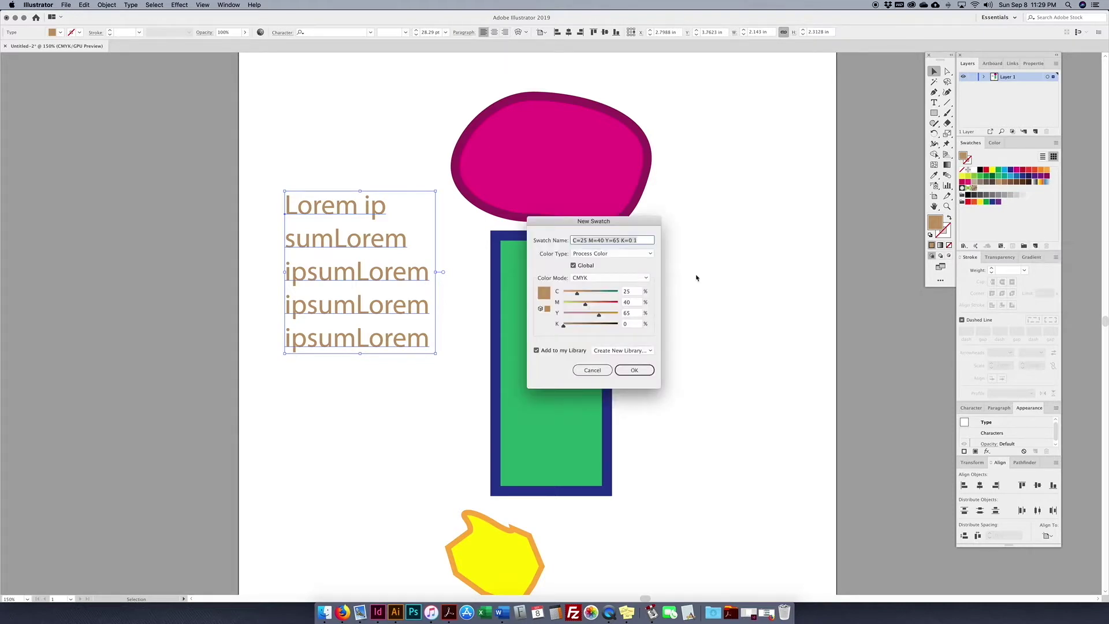
left_click(609, 278)
left_click(601, 284)
left_click(601, 280)
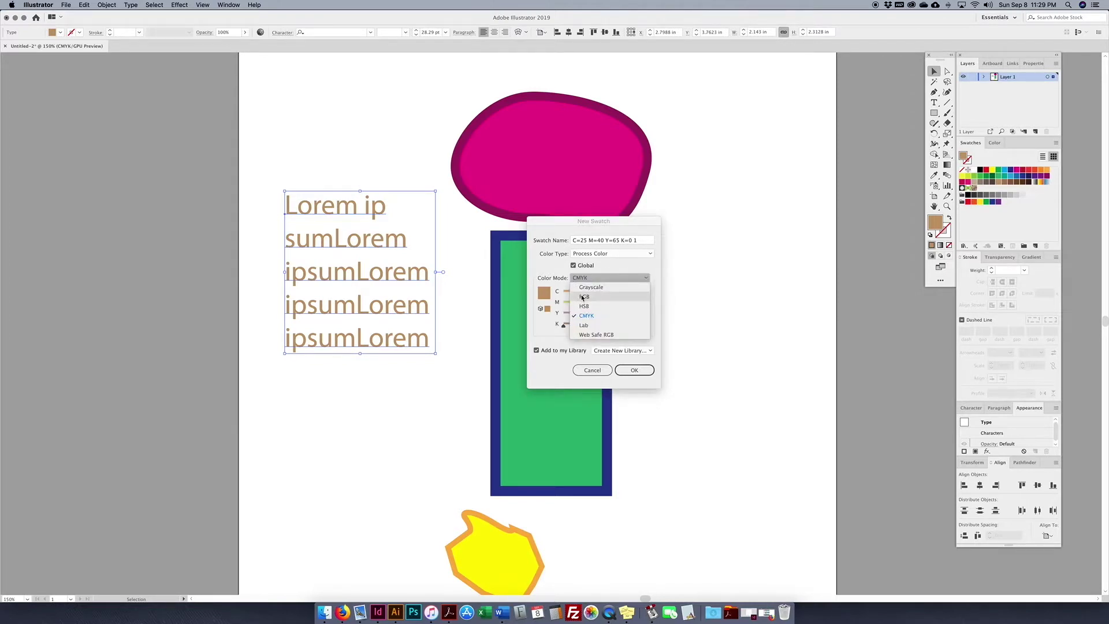
left_click(587, 316)
mouse_move(585, 304)
left_mouse_down()
mouse_move(573, 304)
mouse_move(607, 315)
mouse_move(578, 324)
mouse_move(597, 296)
left_mouse_up()
left_click(640, 374)
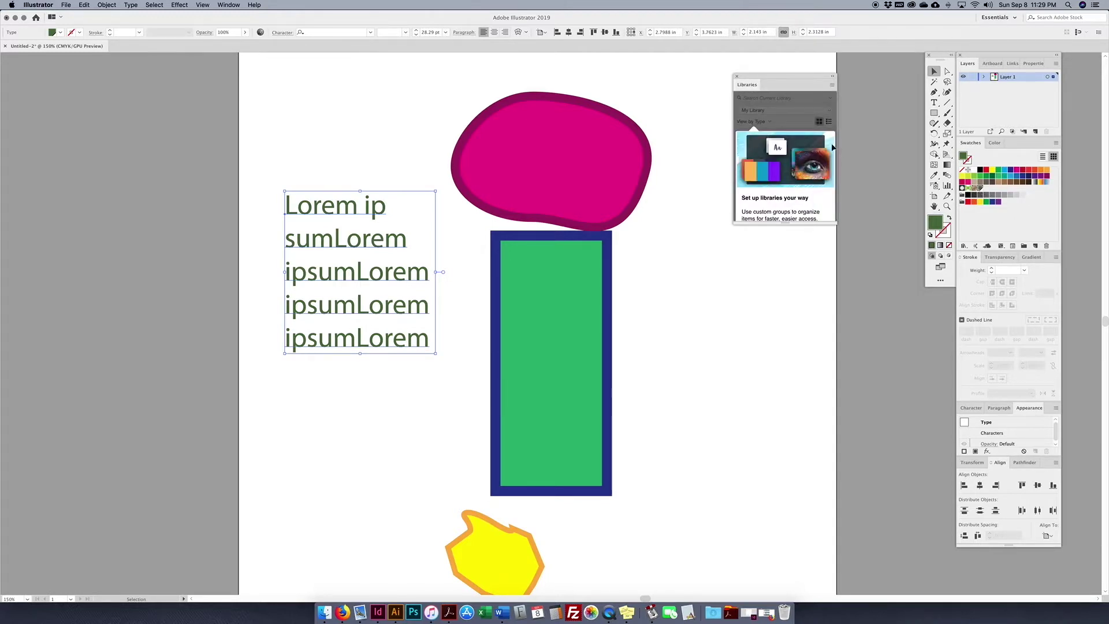
left_click(737, 76)
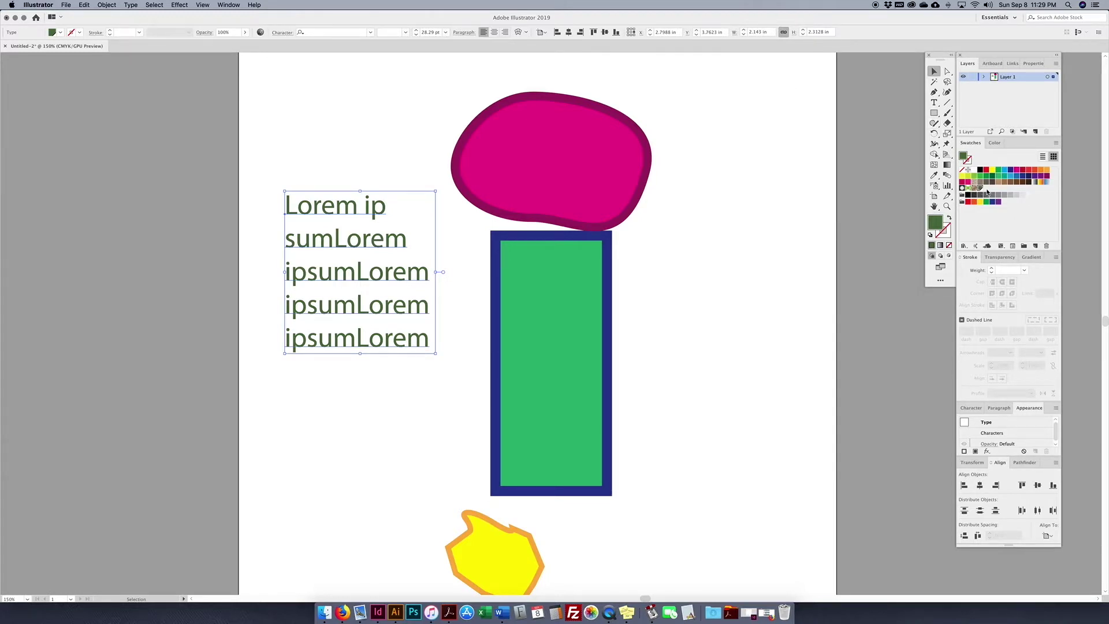
Check the dark green swatch's options and apply that swatch as the rectangle's fill.
double_click(976, 189)
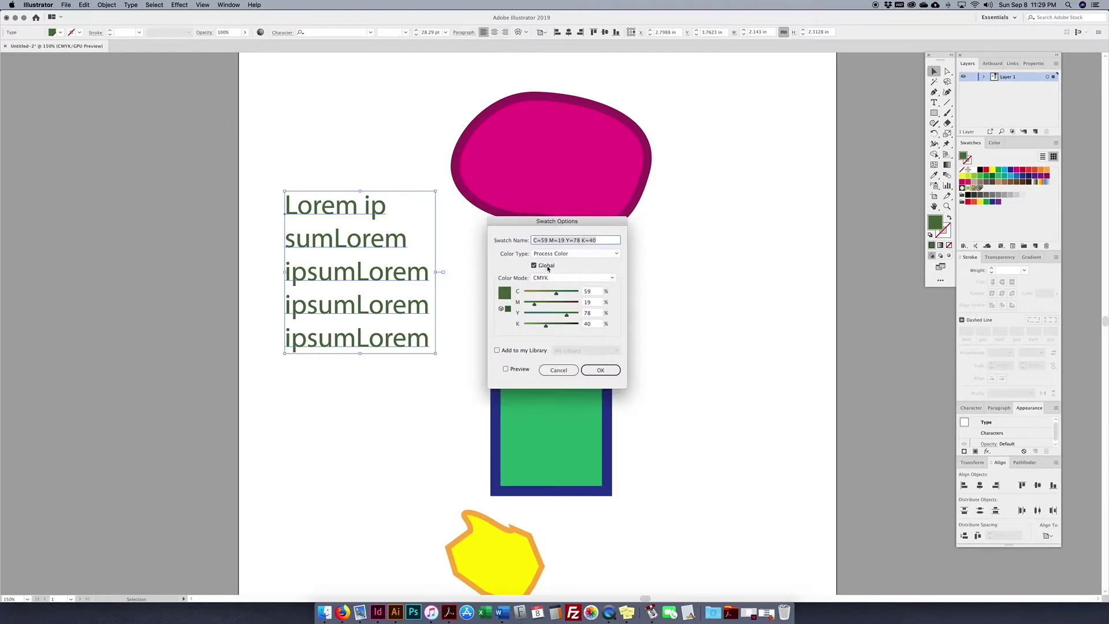
left_click(601, 370)
left_click(572, 324)
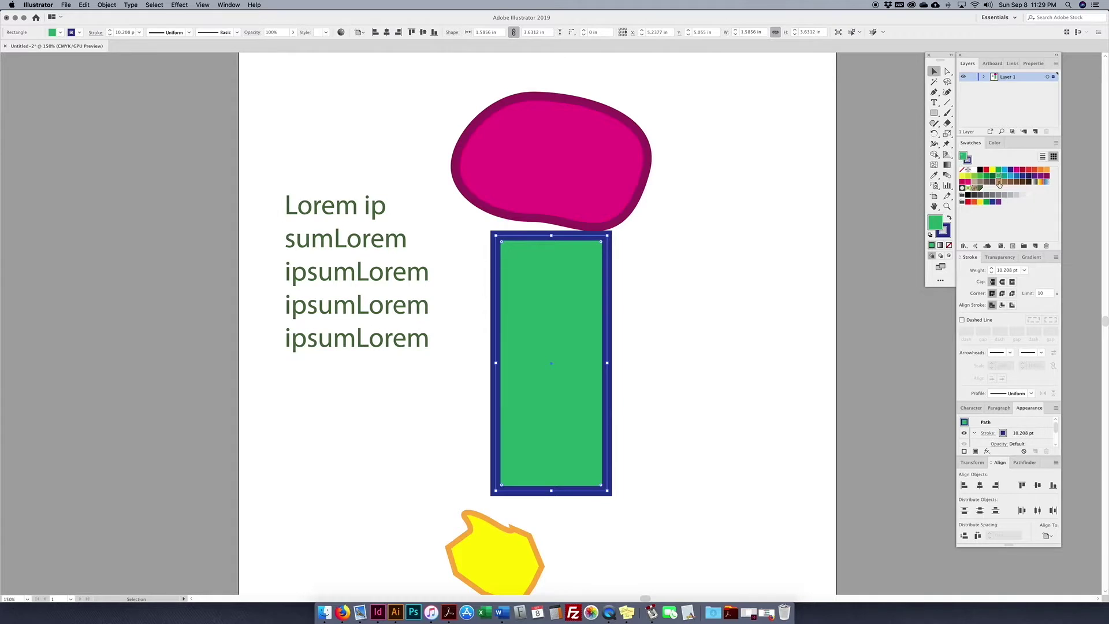
left_click(980, 193)
left_click(751, 240)
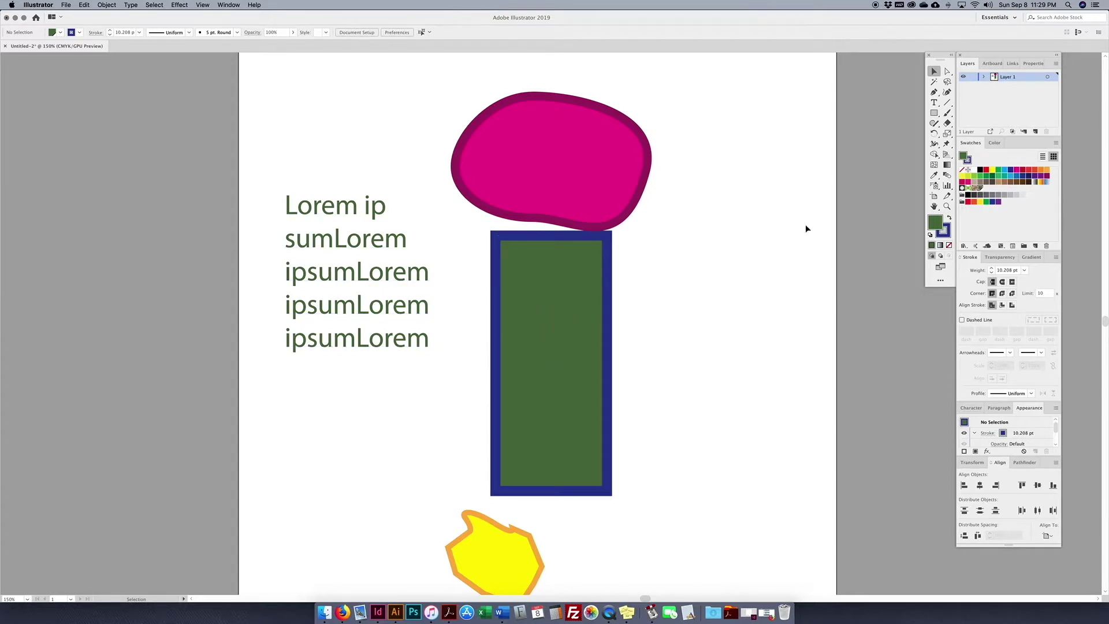
Reduce the cyan in the dark green global swatch to make it olive brown.
double_click(979, 189)
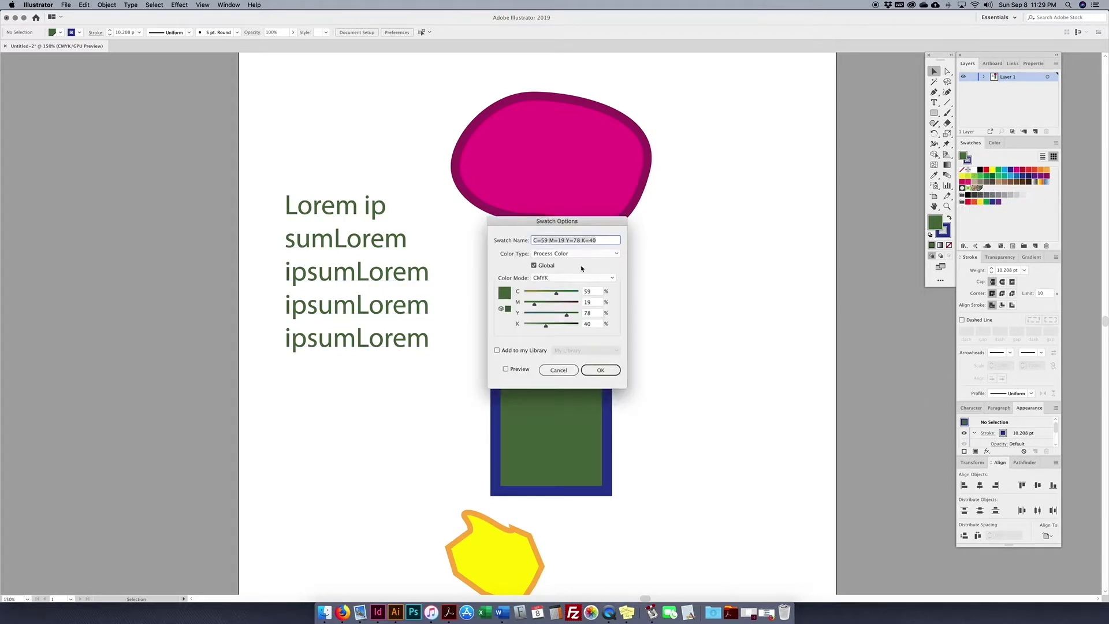
left_click_drag(577, 223, 730, 210)
left_click_drag(710, 283, 676, 280)
left_click(753, 358)
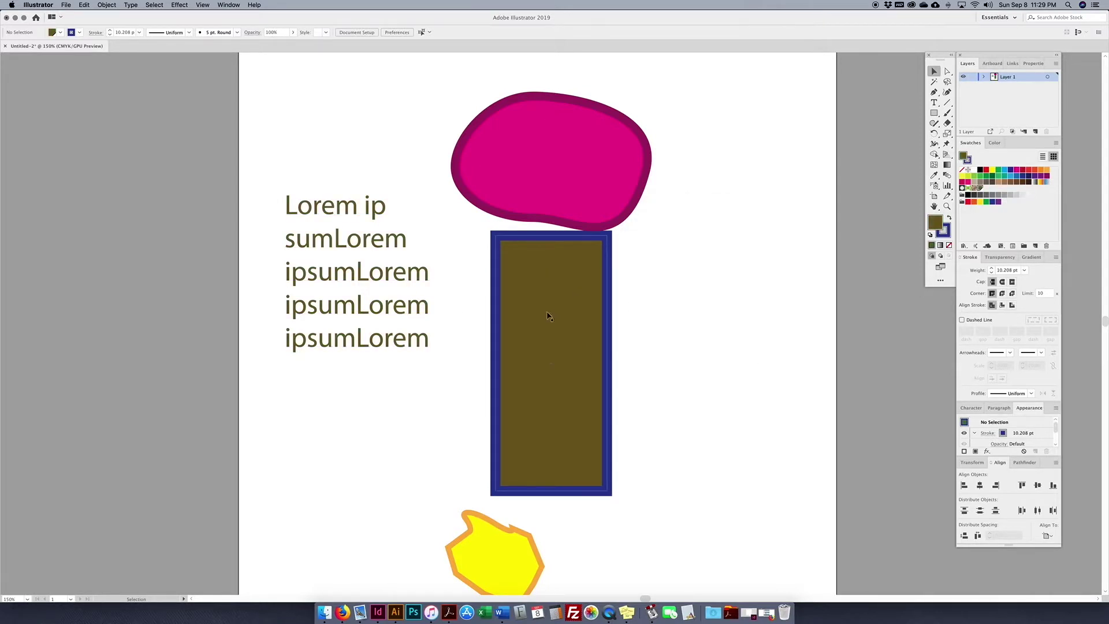
Move the pink shape up off the rectangle and fill the rectangle with CMYK Magenta.
left_click_drag(601, 193, 610, 168)
left_click(565, 314)
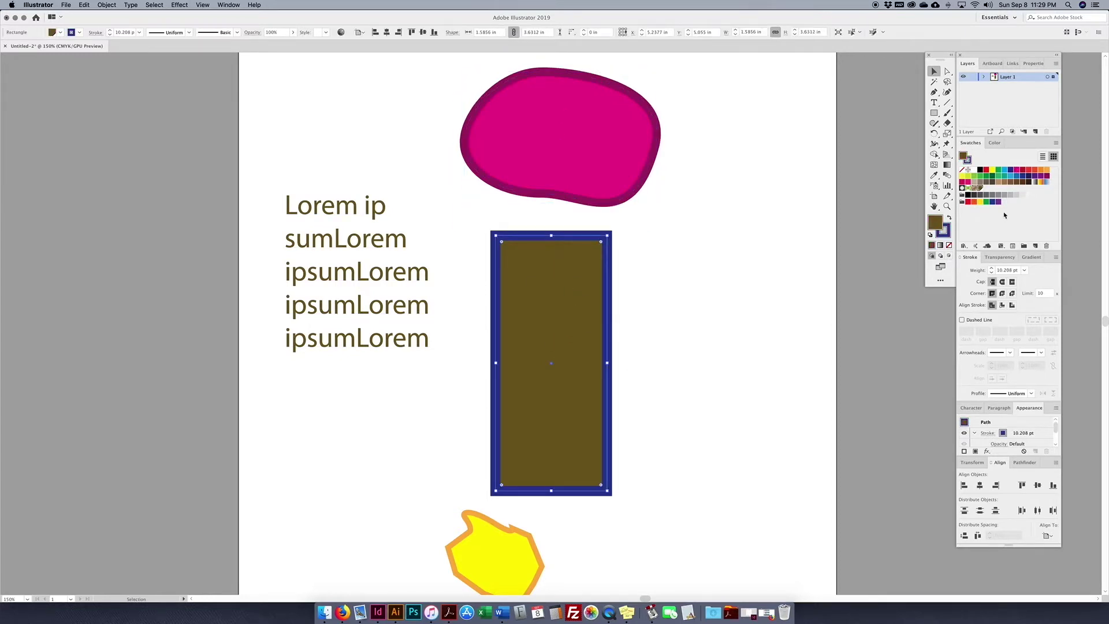
left_click(1017, 169)
left_click(745, 248)
left_click(570, 169)
left_click(532, 299)
left_click(718, 218)
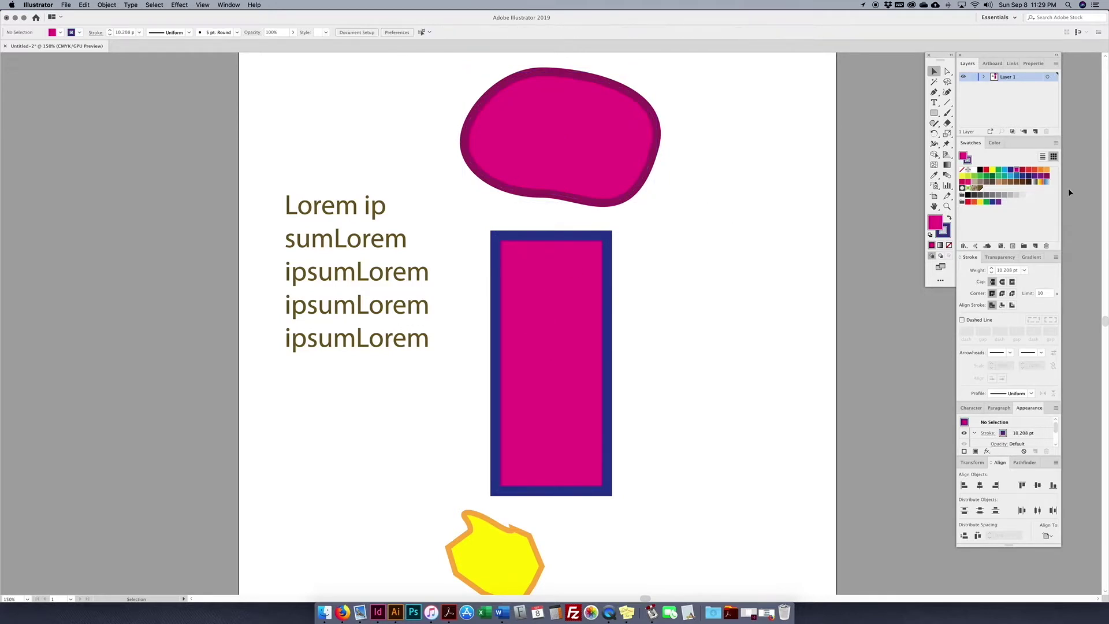
With the pink shape selected, raise the cyan in the non-global CMYK Magenta swatch to about 70%, and deselect the shape.
double_click(1017, 170)
left_click(711, 358)
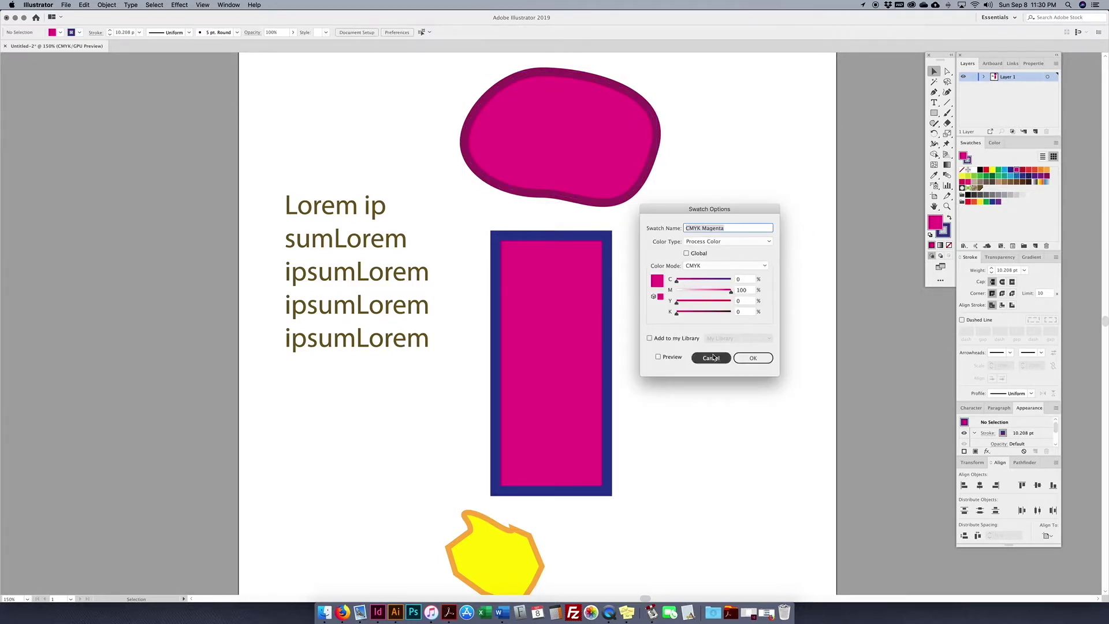
left_click(601, 139)
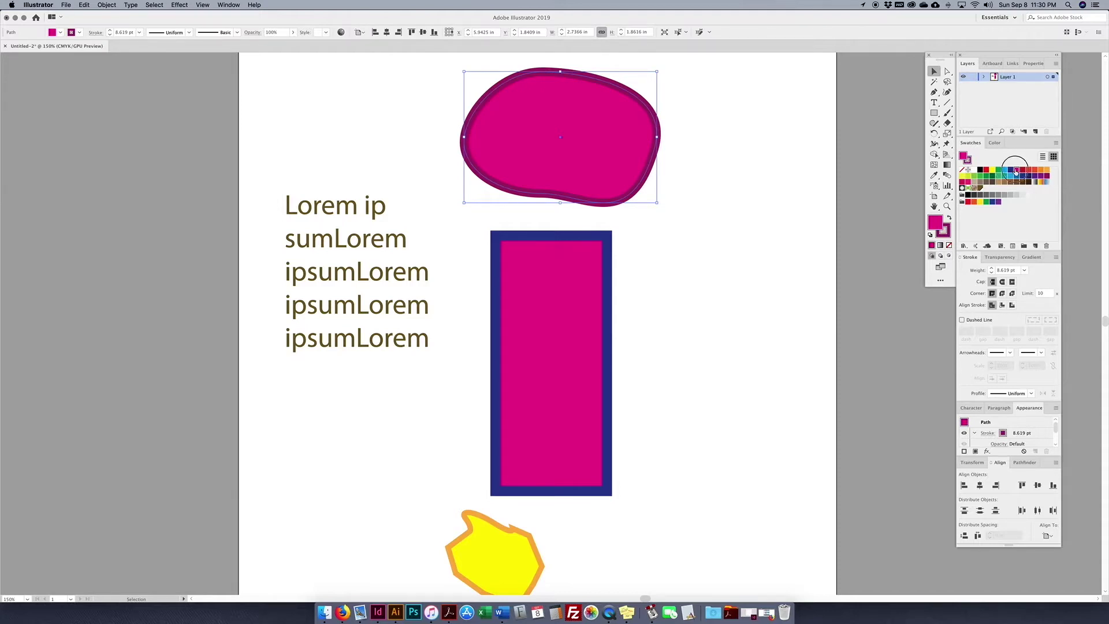
double_click(1019, 171)
left_click_drag(678, 279, 717, 280)
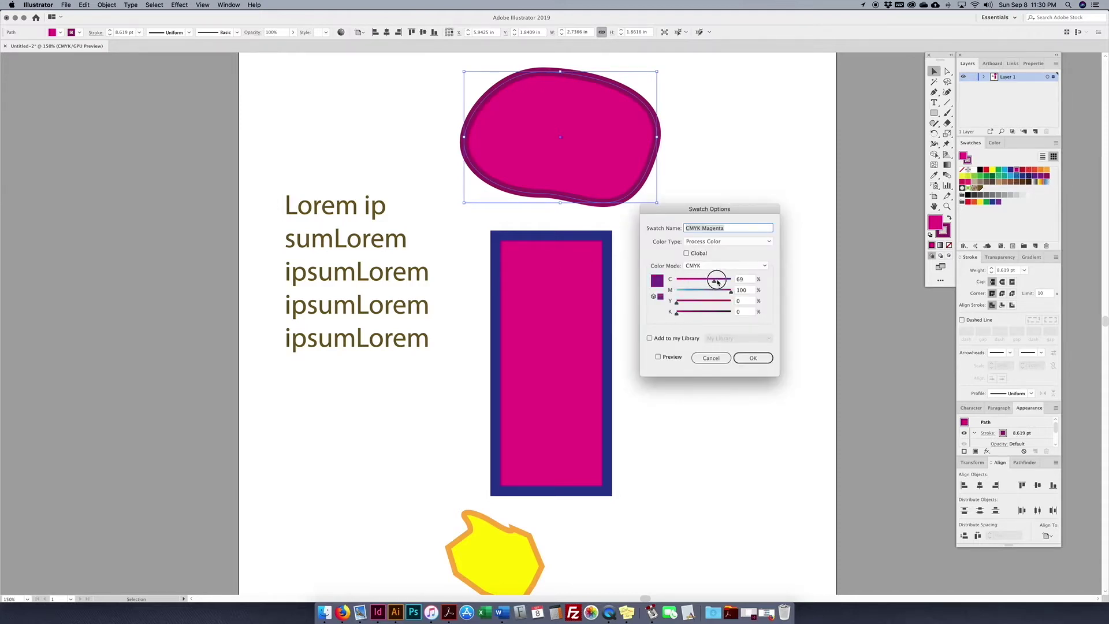
left_click(753, 358)
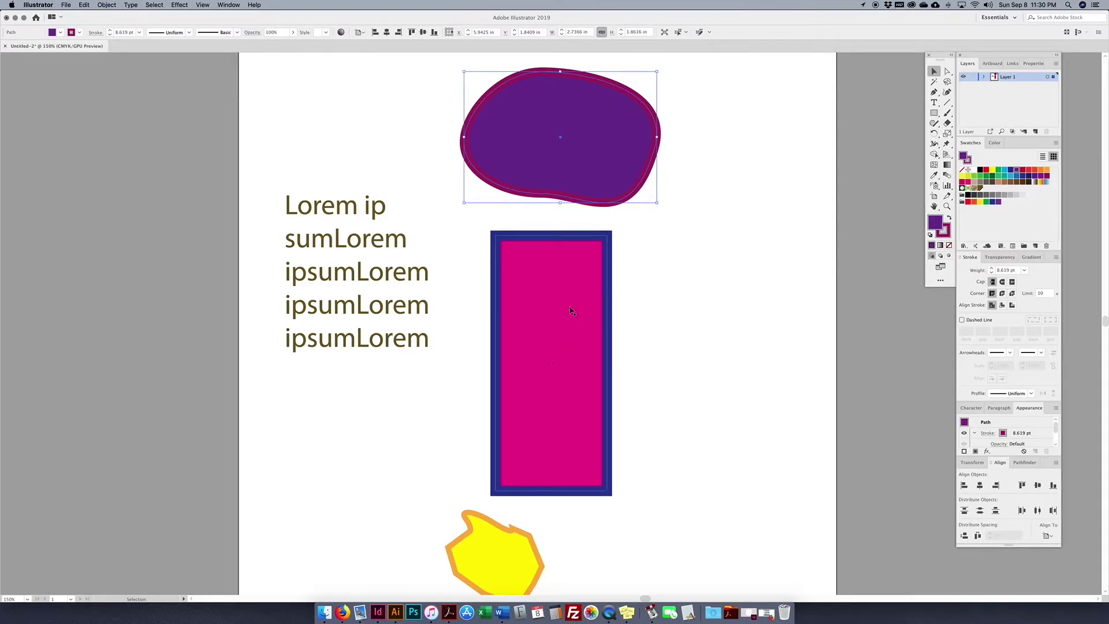
left_click(696, 264)
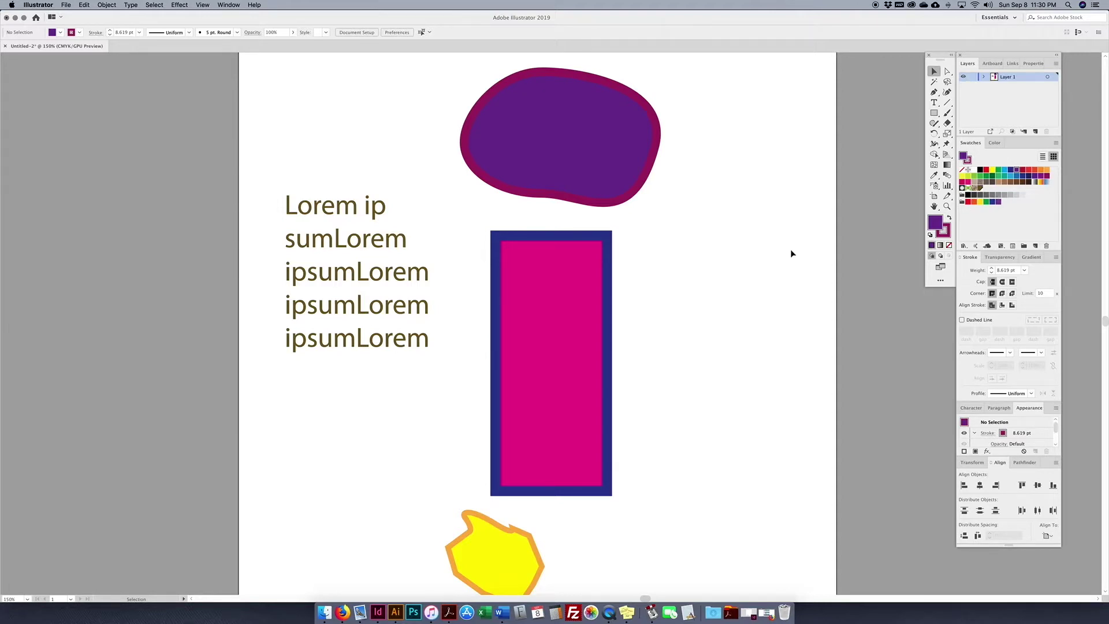
Recolor the rectangle's fill to a light green of about C=46, M=0, Y=100, K=0.
left_click(995, 143)
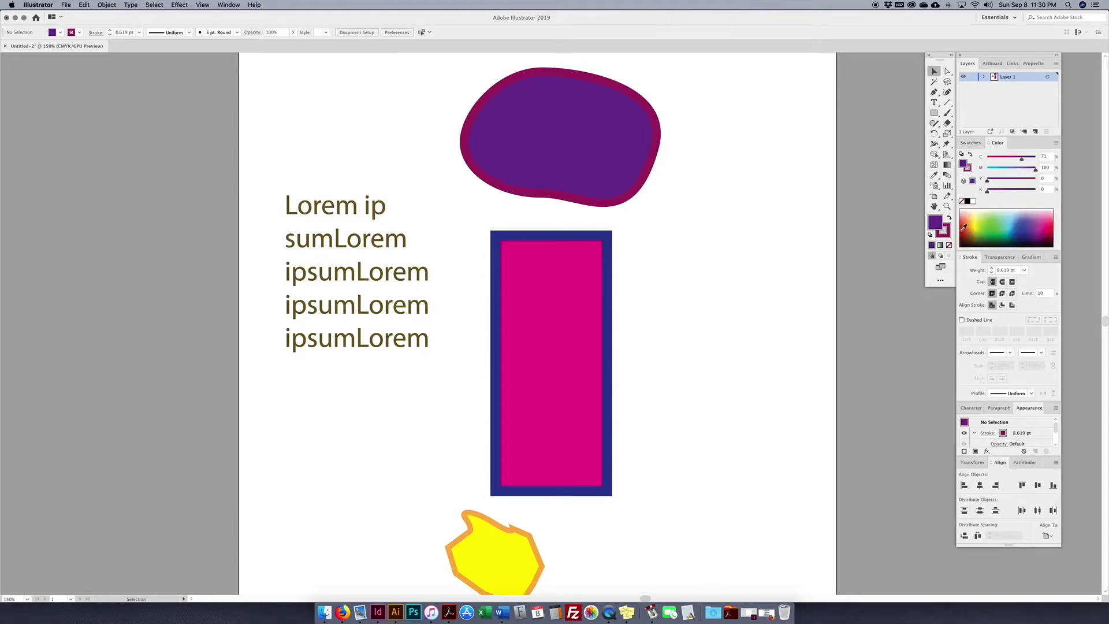
left_click(542, 282)
mouse_move(1000, 228)
left_mouse_down()
mouse_move(1030, 220)
mouse_move(968, 227)
mouse_move(1026, 230)
mouse_move(1043, 214)
mouse_move(1015, 231)
mouse_move(985, 228)
left_mouse_up()
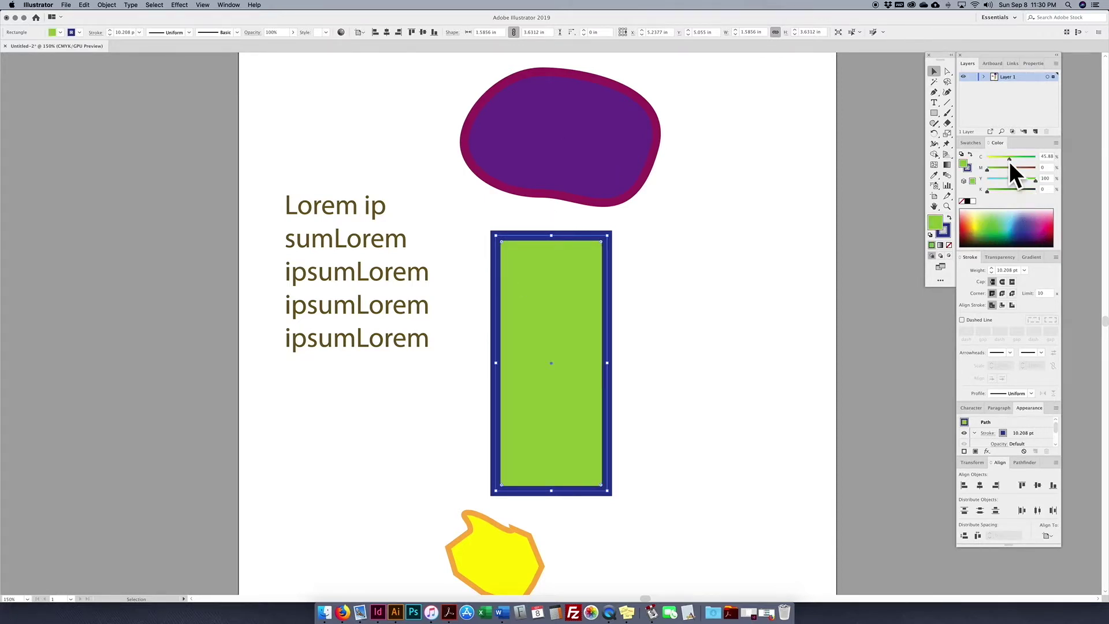
Save the green fill as a global CMYK process swatch, also adding it to My Library, and close the Libraries panel.
left_click(969, 144)
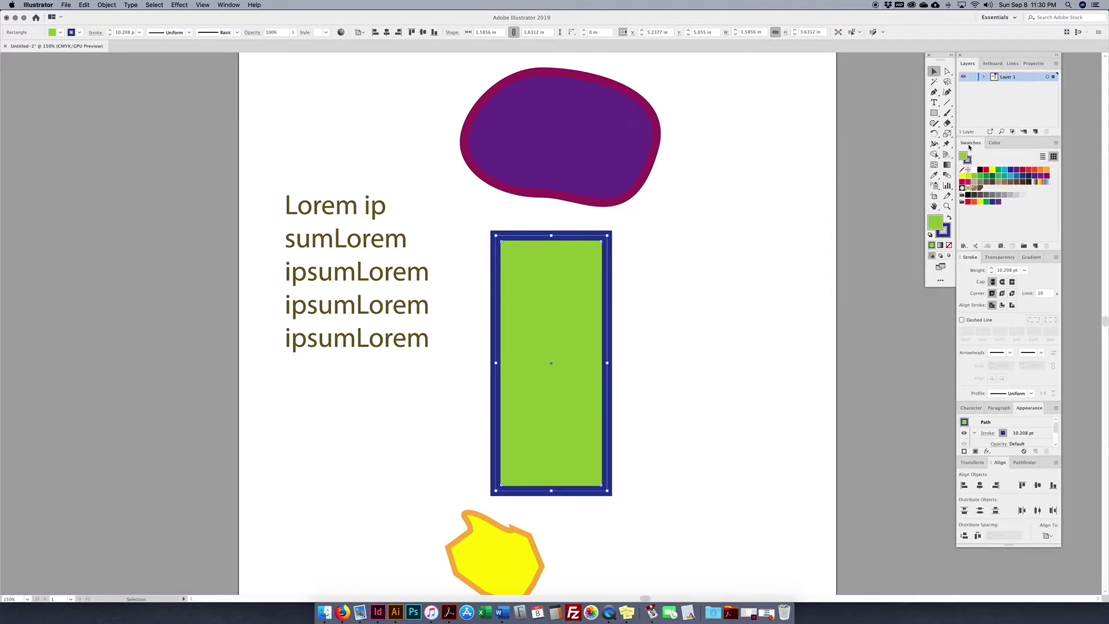
left_click(1036, 247)
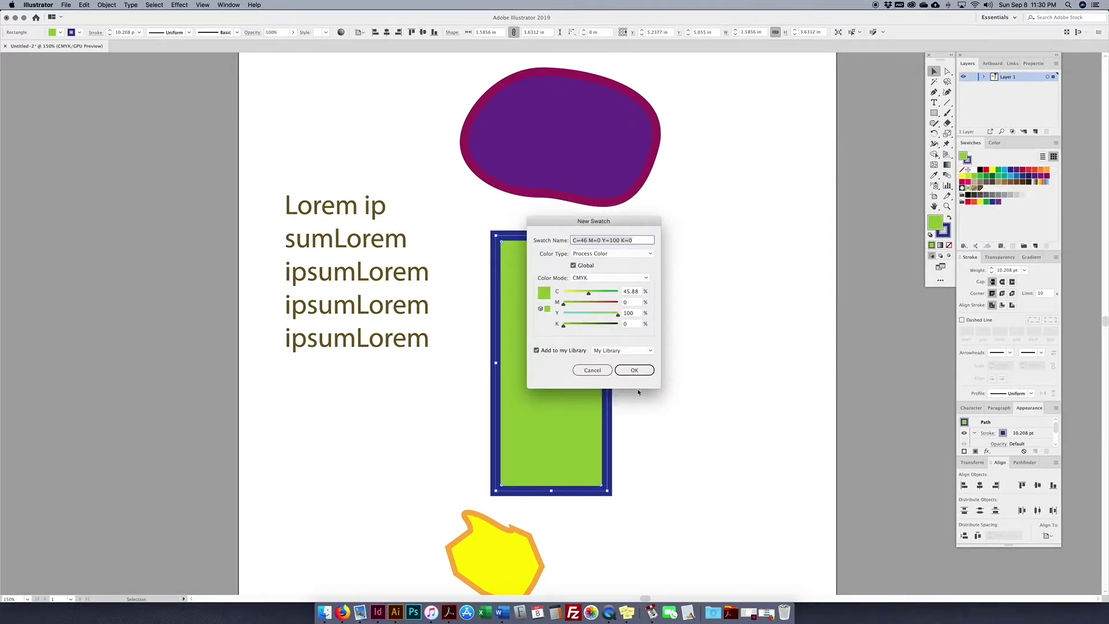
left_click(634, 370)
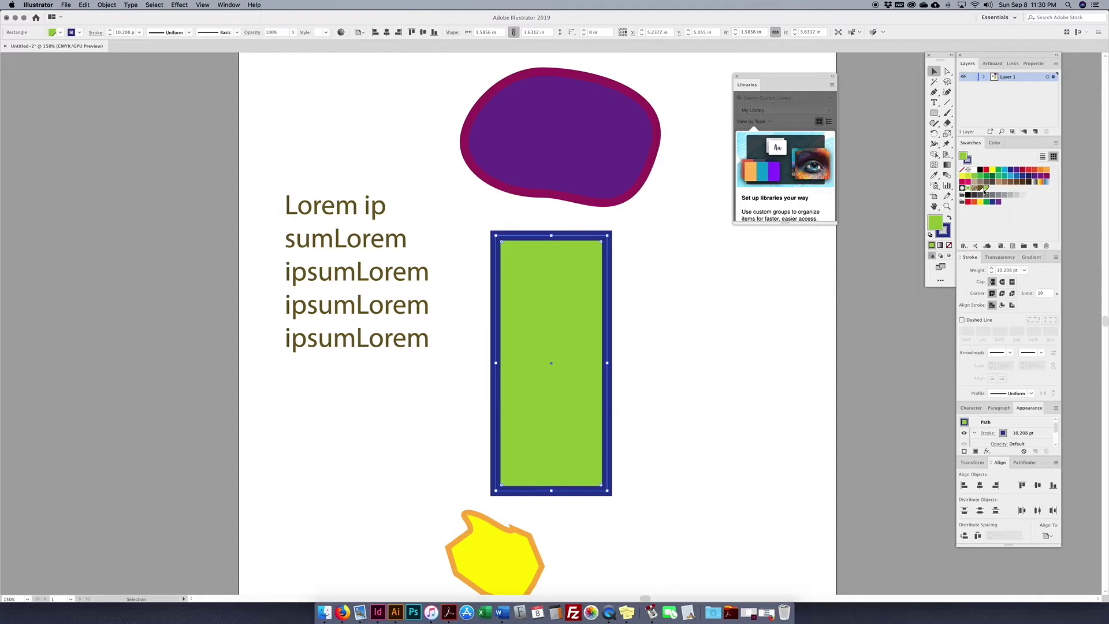
left_click(737, 76)
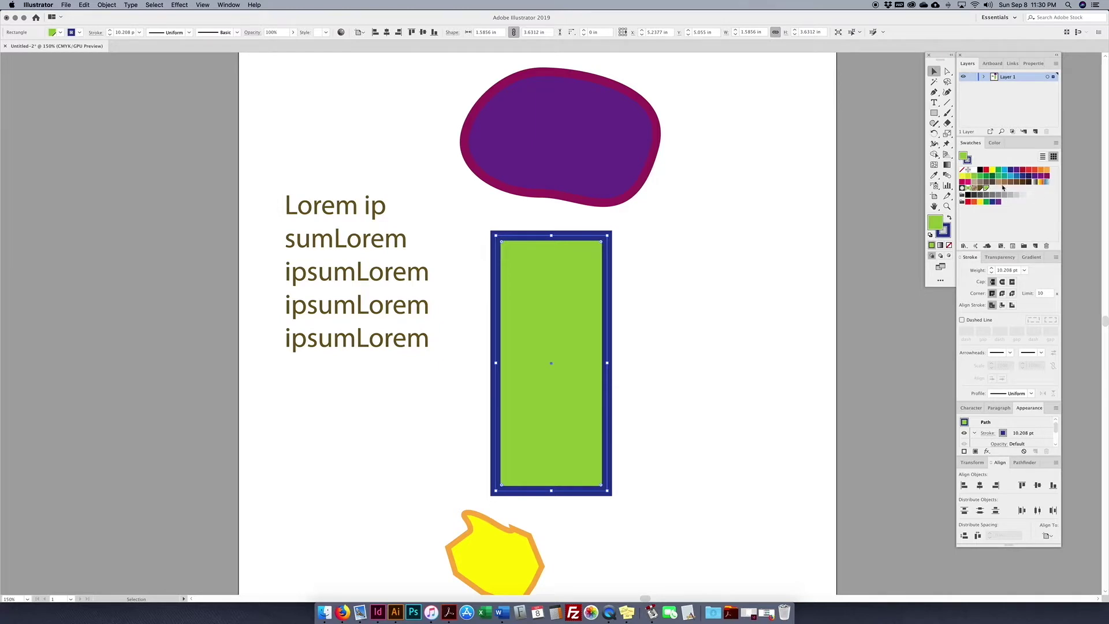
Select all unused swatches, clear that selection and select the new green swatch instead.
left_click(1056, 144)
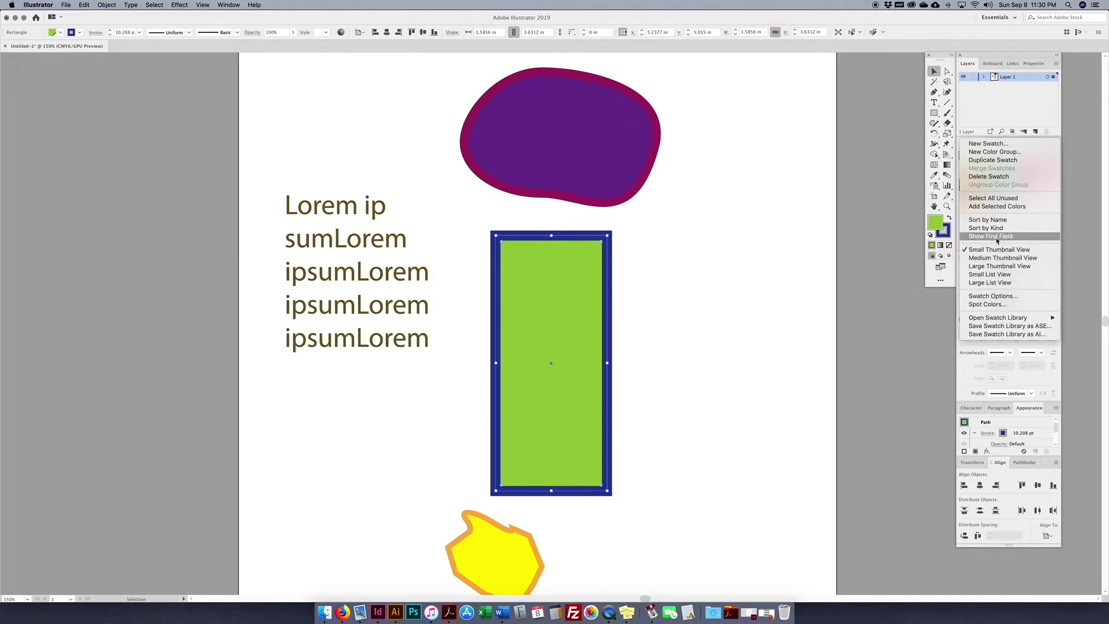
left_click(998, 202)
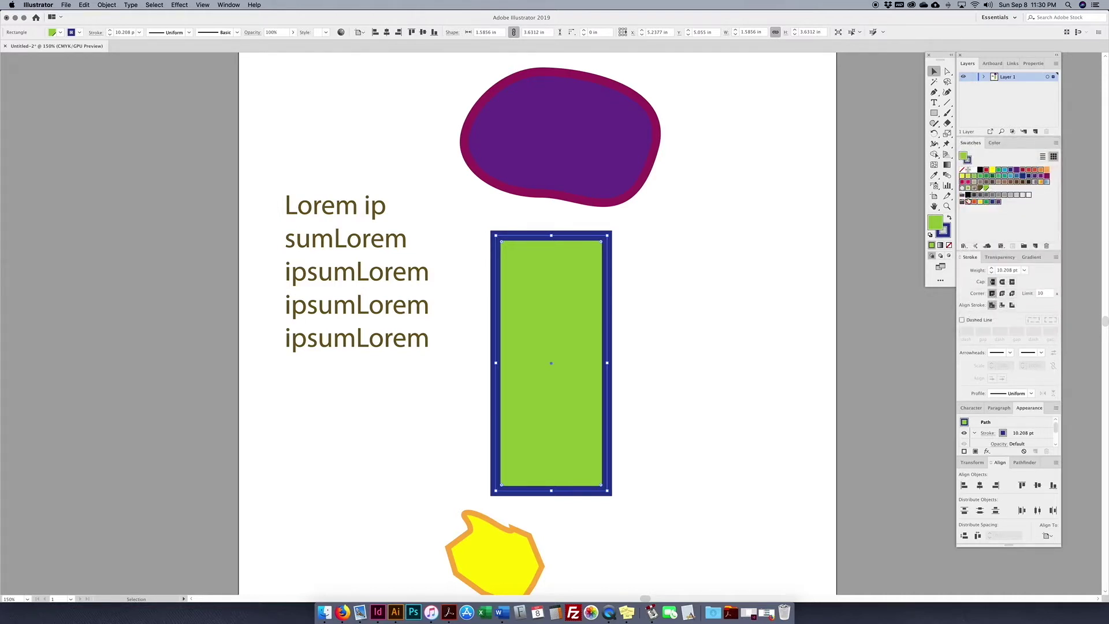
left_click(1022, 222)
left_click(987, 188)
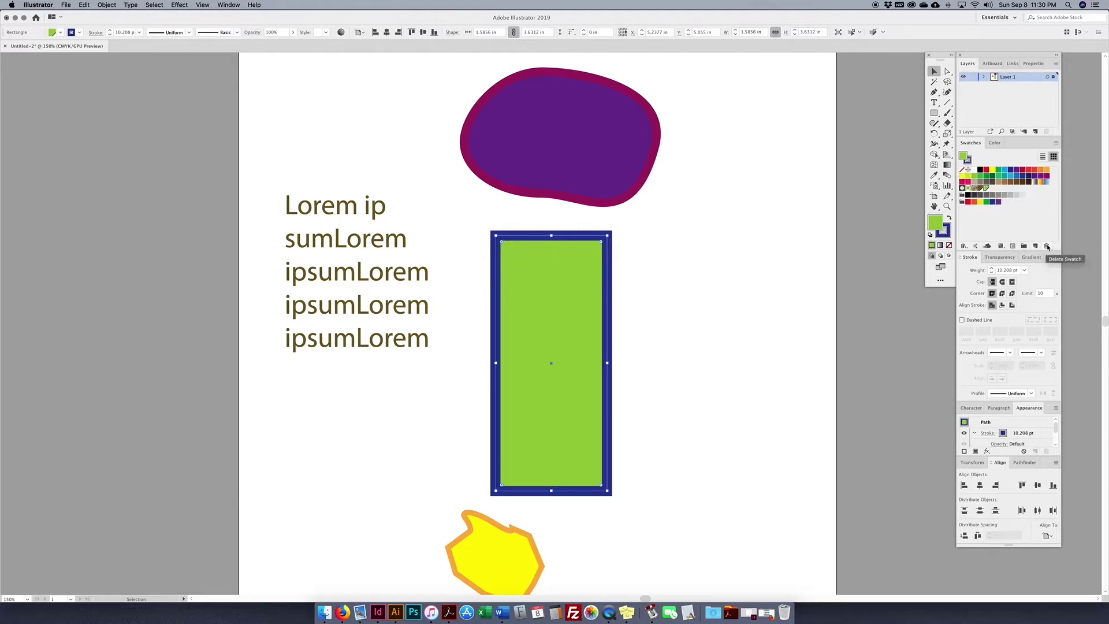
Try the swatches in medium thumbnail and small list view, and return them to small thumbnails.
left_click(1059, 142)
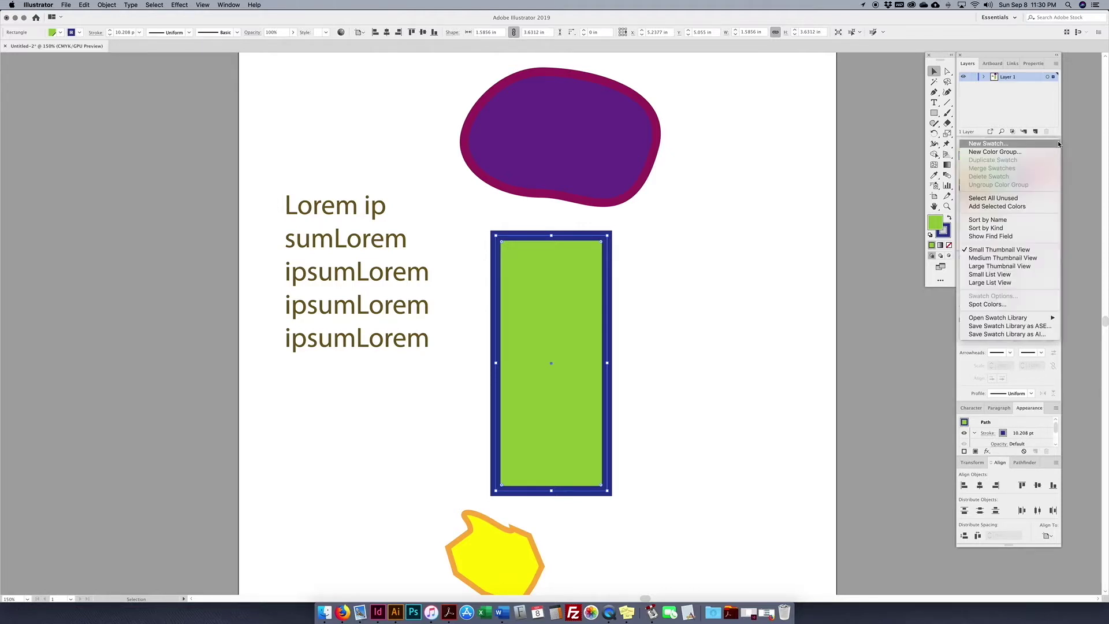
left_click(1011, 260)
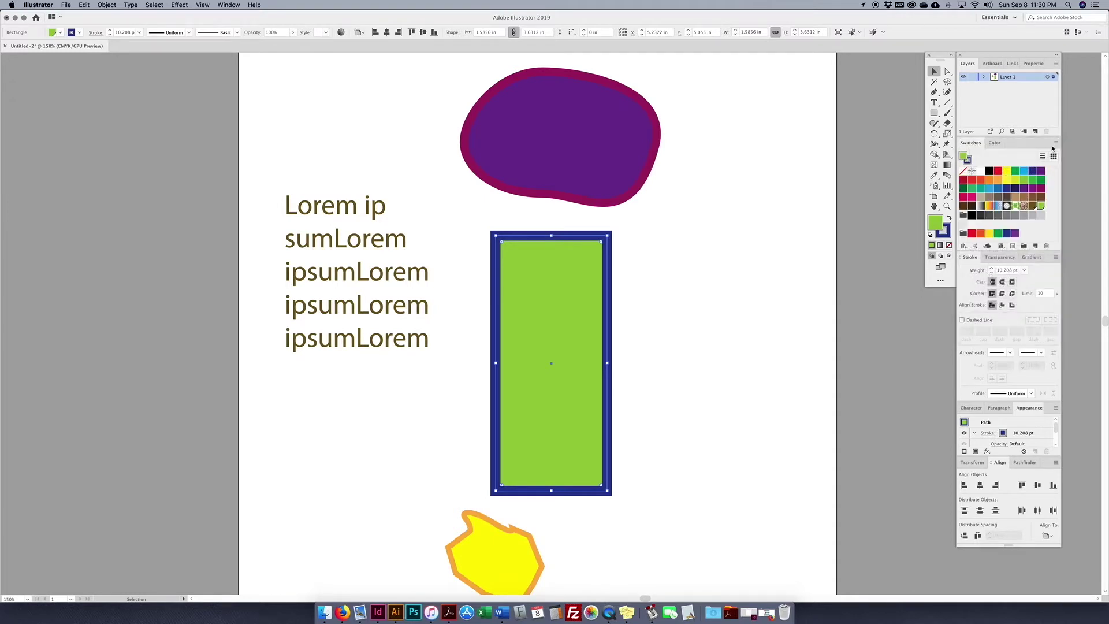
left_click(1057, 143)
left_click(1001, 275)
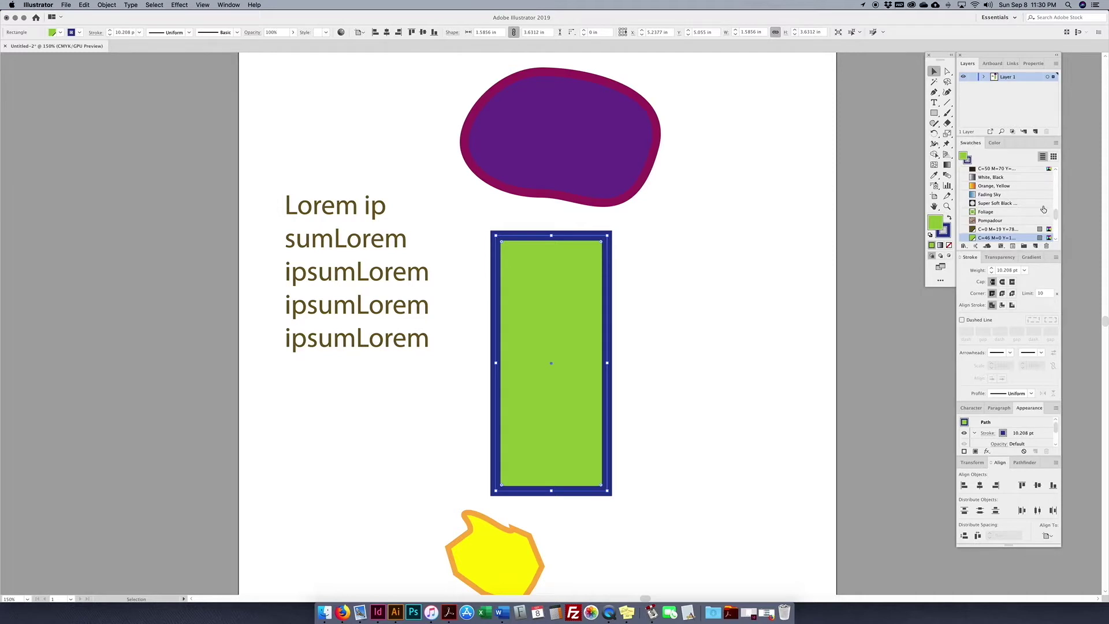
left_click_drag(1056, 212, 1057, 231)
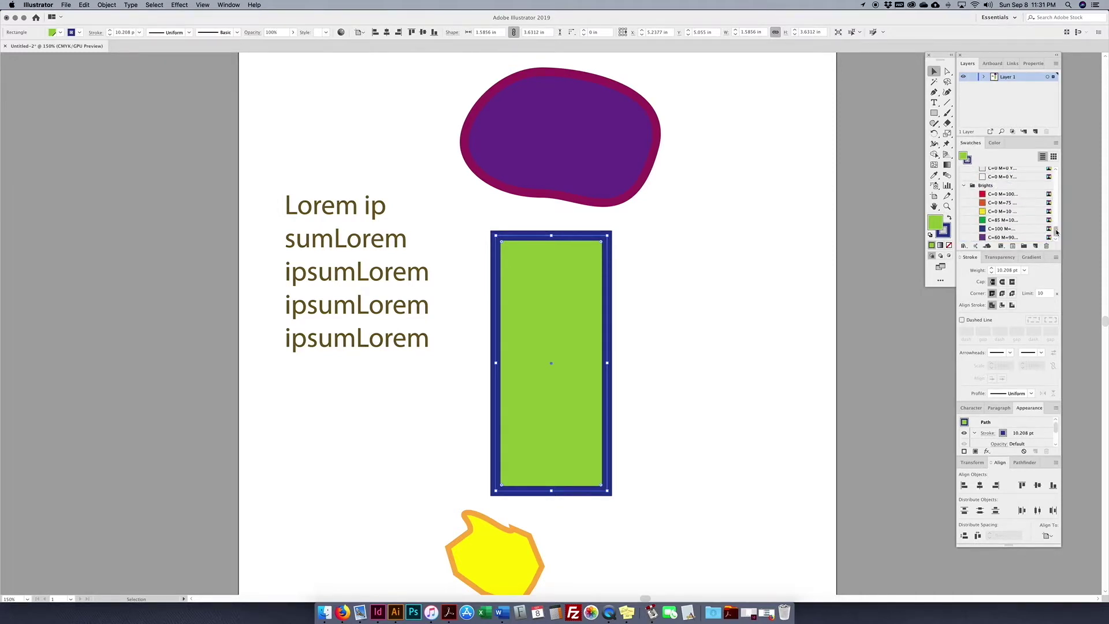
left_click(1056, 143)
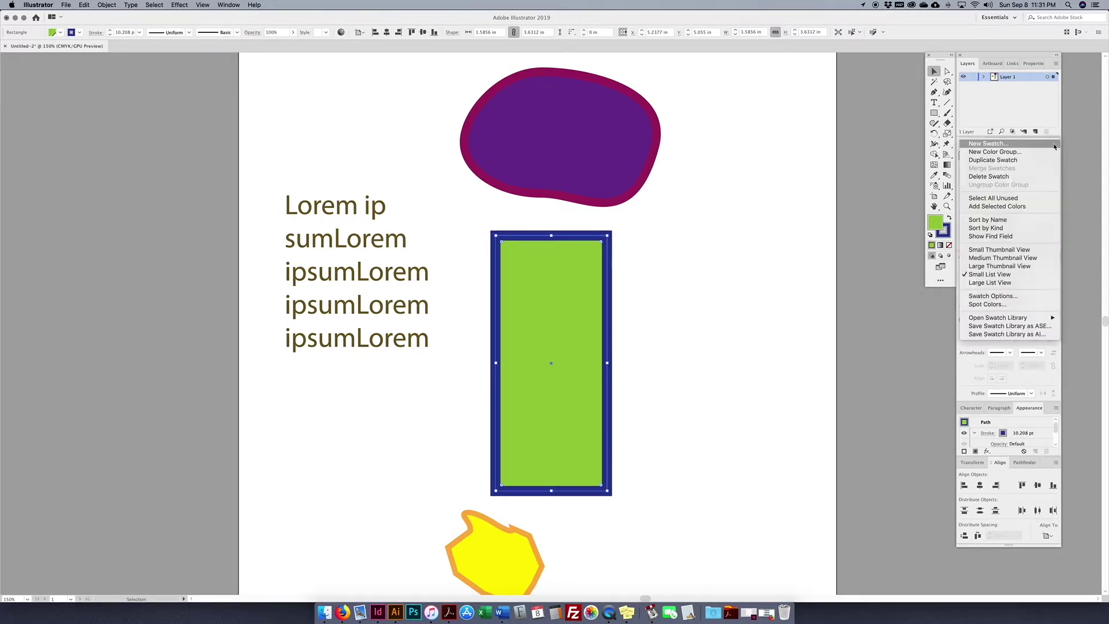
left_click(992, 251)
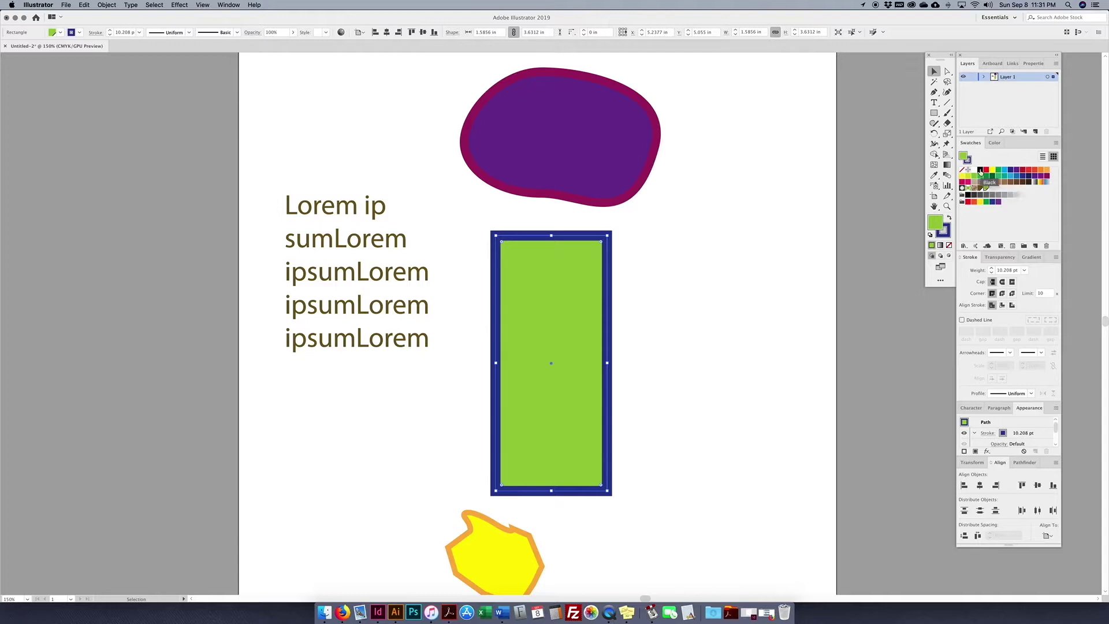
Move the rectangle up slightly and fill it with the white-to-black linear gradient.
left_click(759, 186)
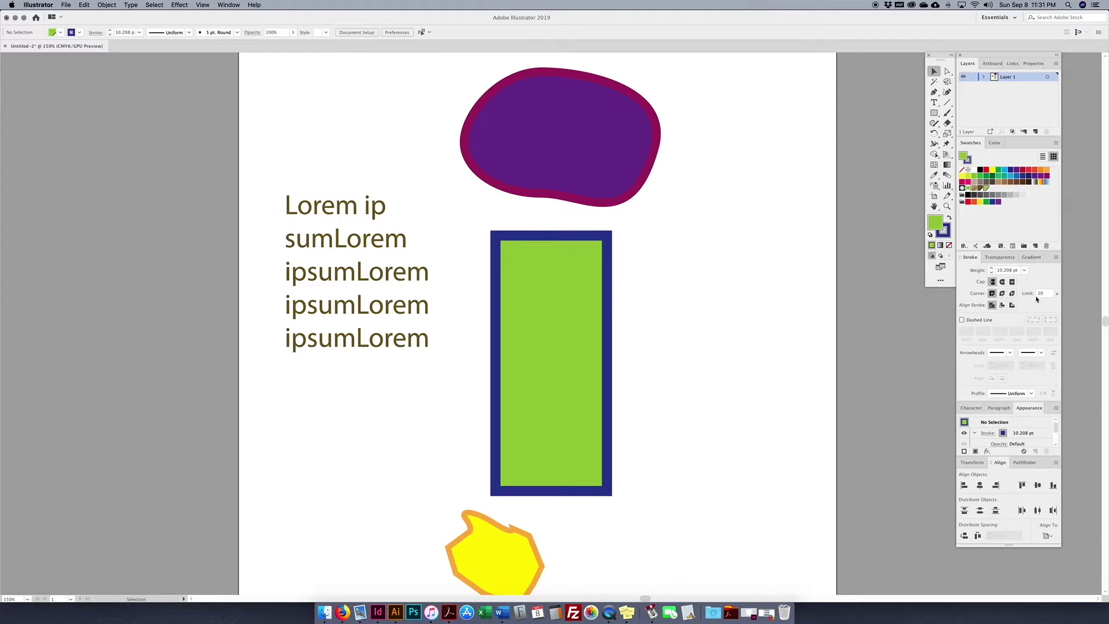
left_click_drag(549, 304, 550, 290)
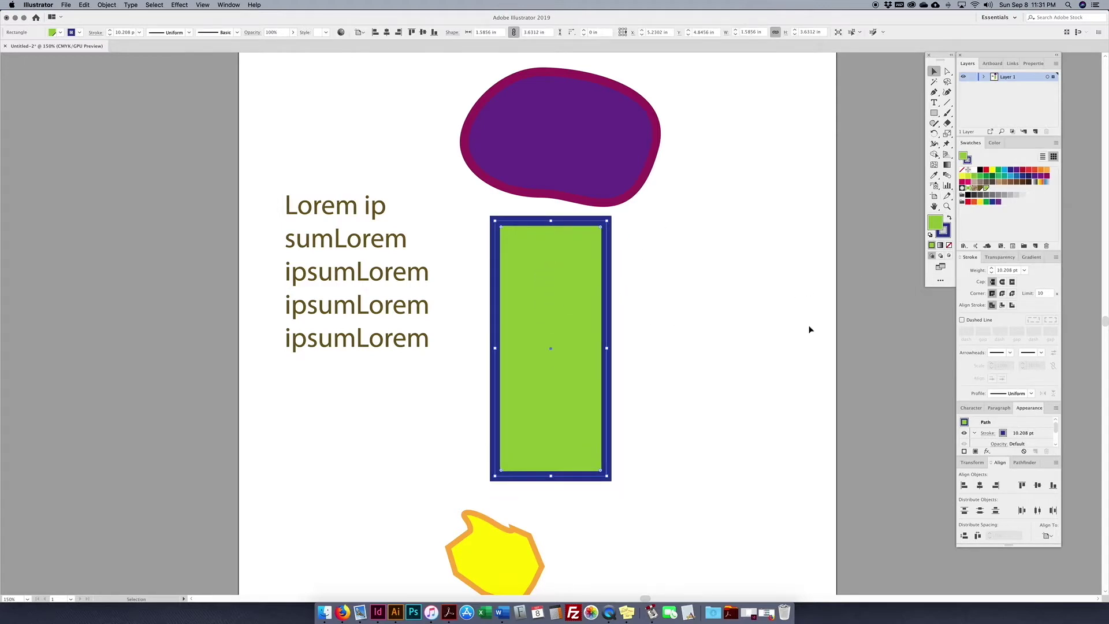
left_click(1031, 258)
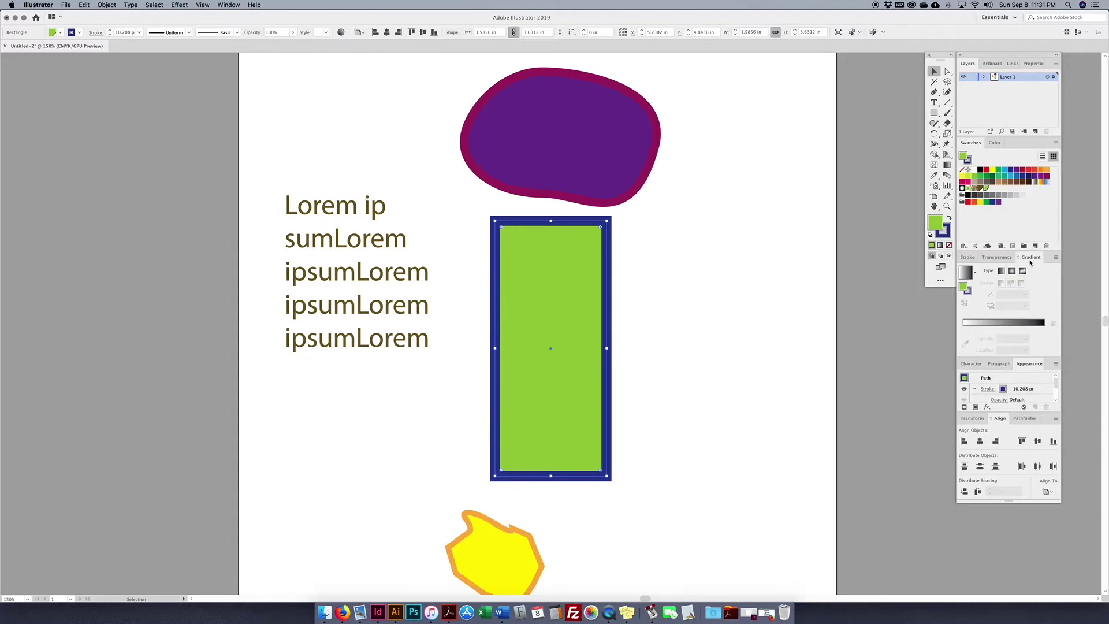
left_click(708, 362)
left_click(570, 312)
left_click(1000, 322)
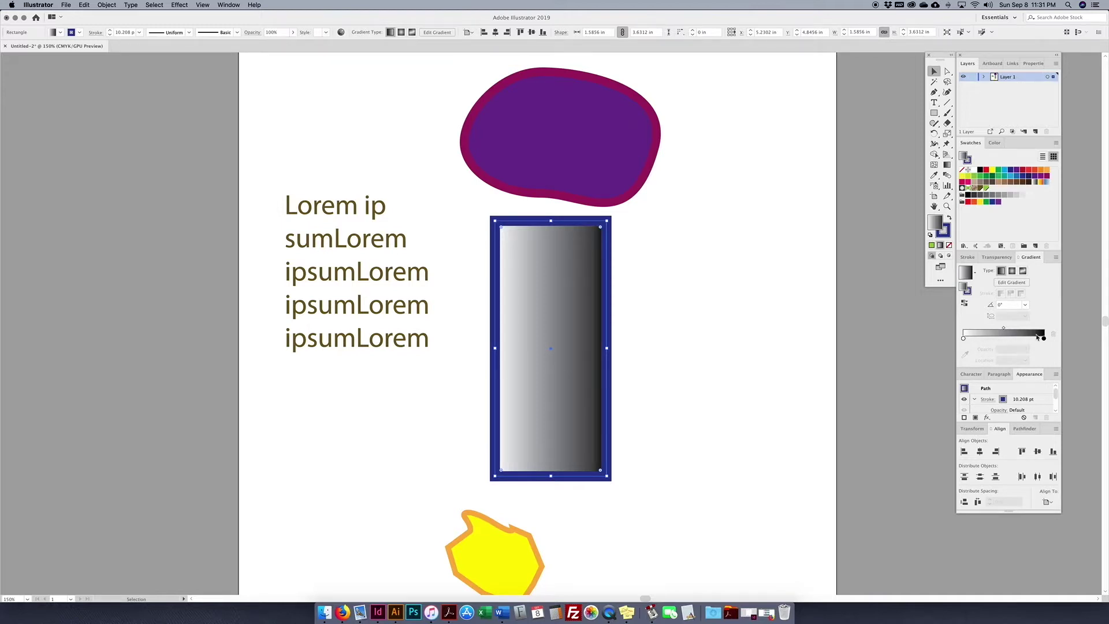
Move the gradient's white stop to about 4% and recolor it to a CMYK blue of about C=85, M=78, Y=0, K=0.
left_click_drag(965, 341, 967, 341)
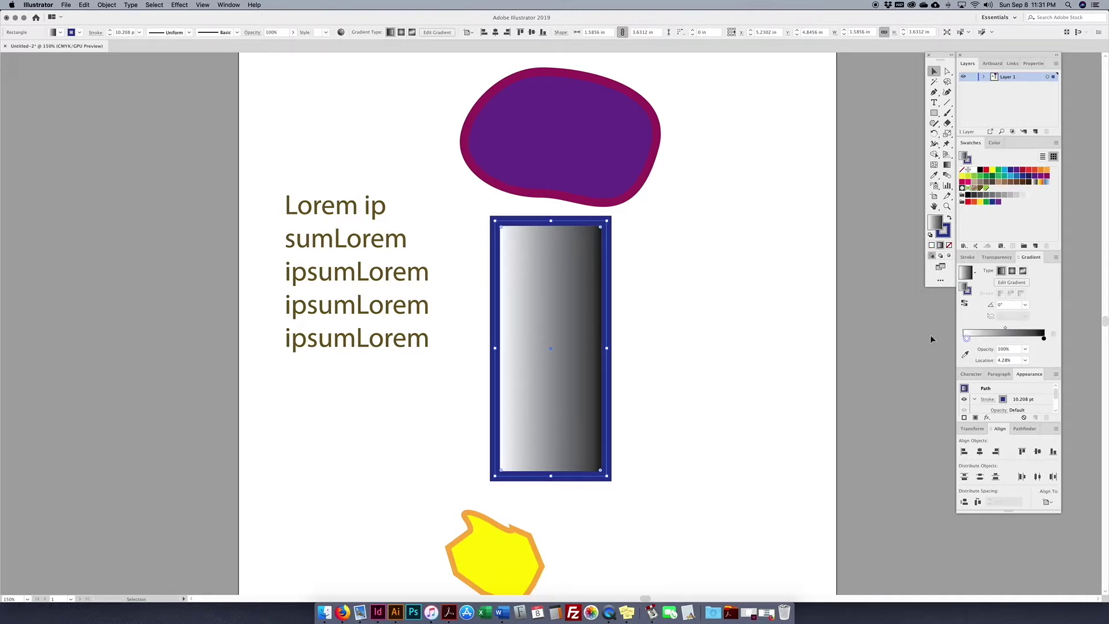
double_click(967, 339)
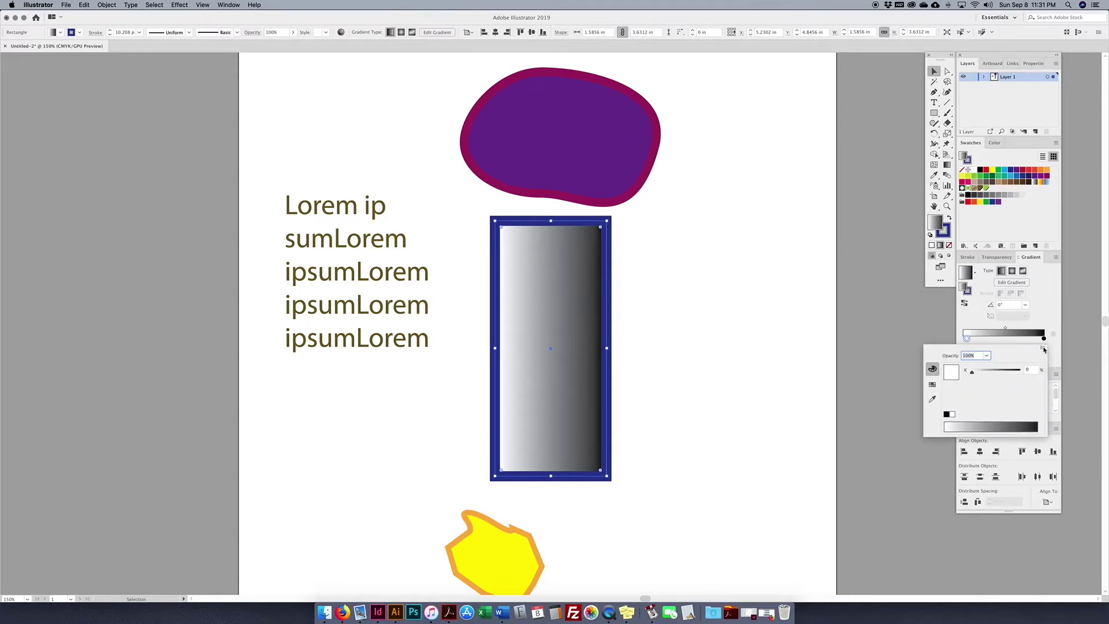
left_click(932, 384)
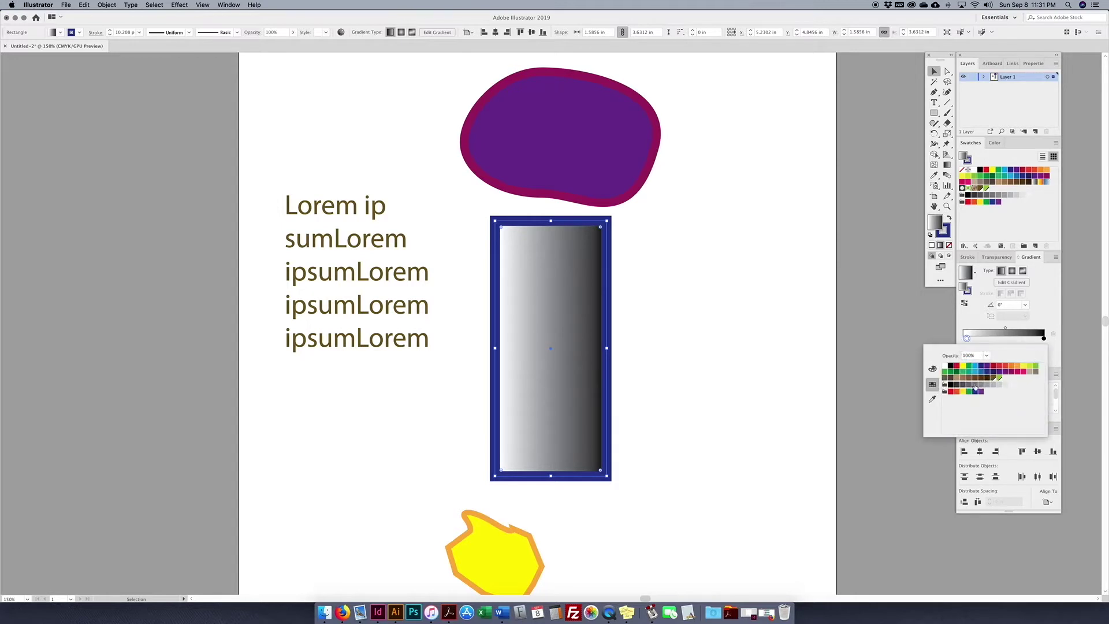
left_click(990, 356)
left_click(933, 372)
left_click(934, 372)
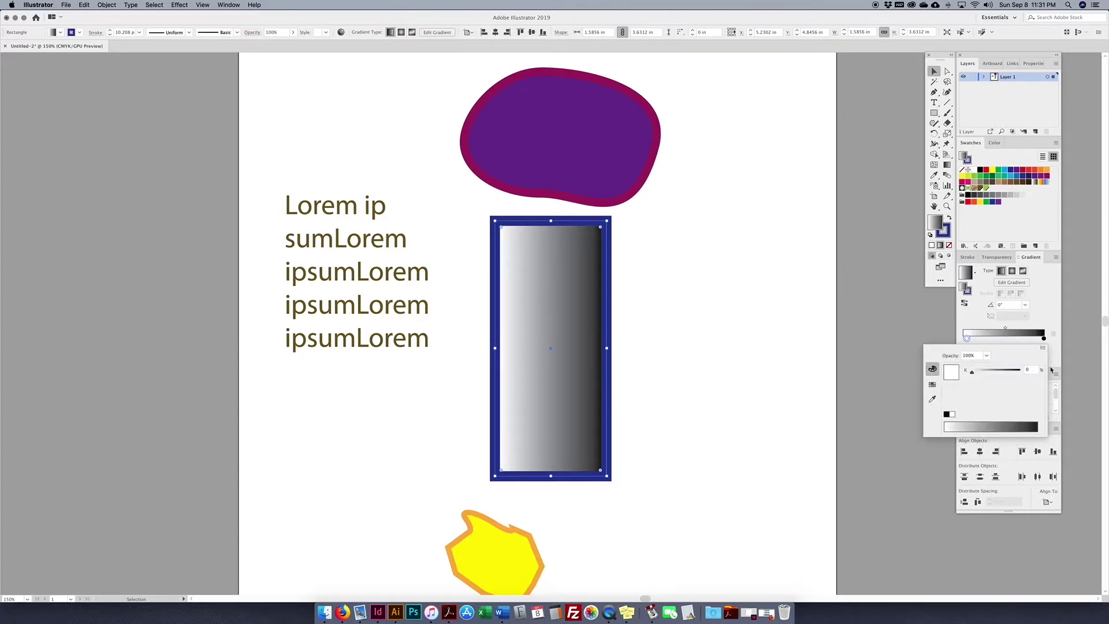
left_click(1043, 349)
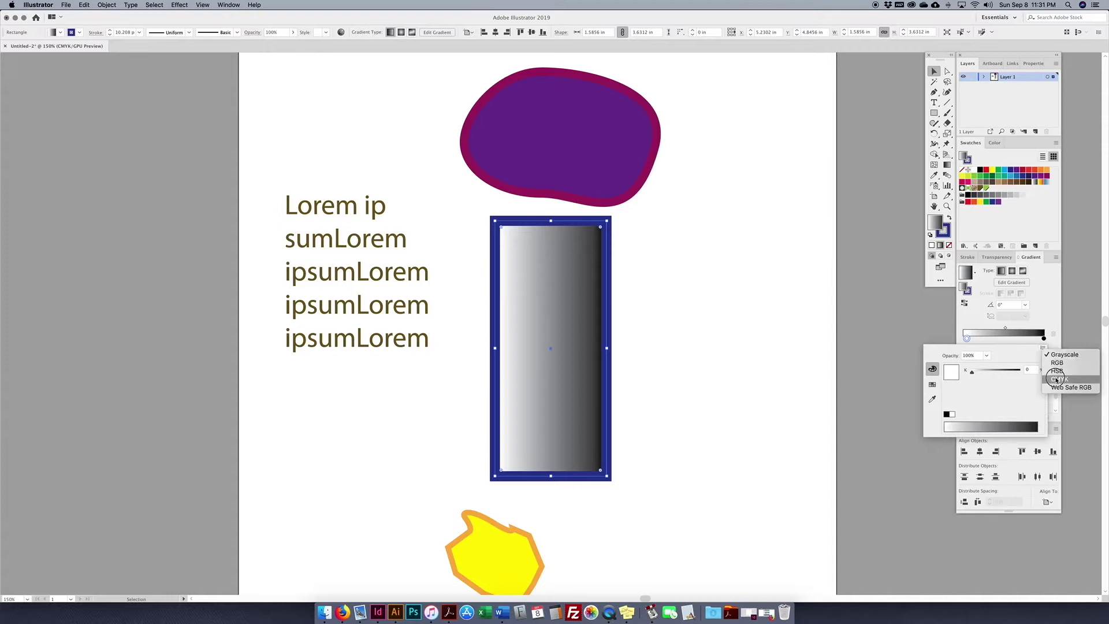
left_click(966, 396)
left_click_drag(975, 426, 1011, 426)
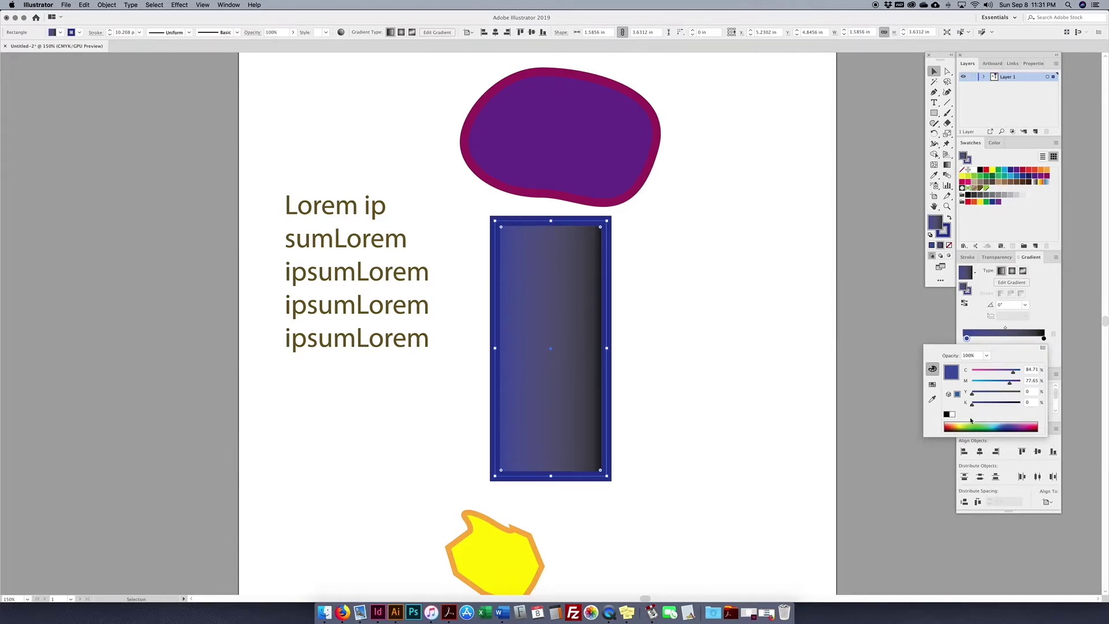
Add a gradient stop at about 52% and color it teal blue, about C=81, M=39, Y=0, K=21.
left_click(1008, 340)
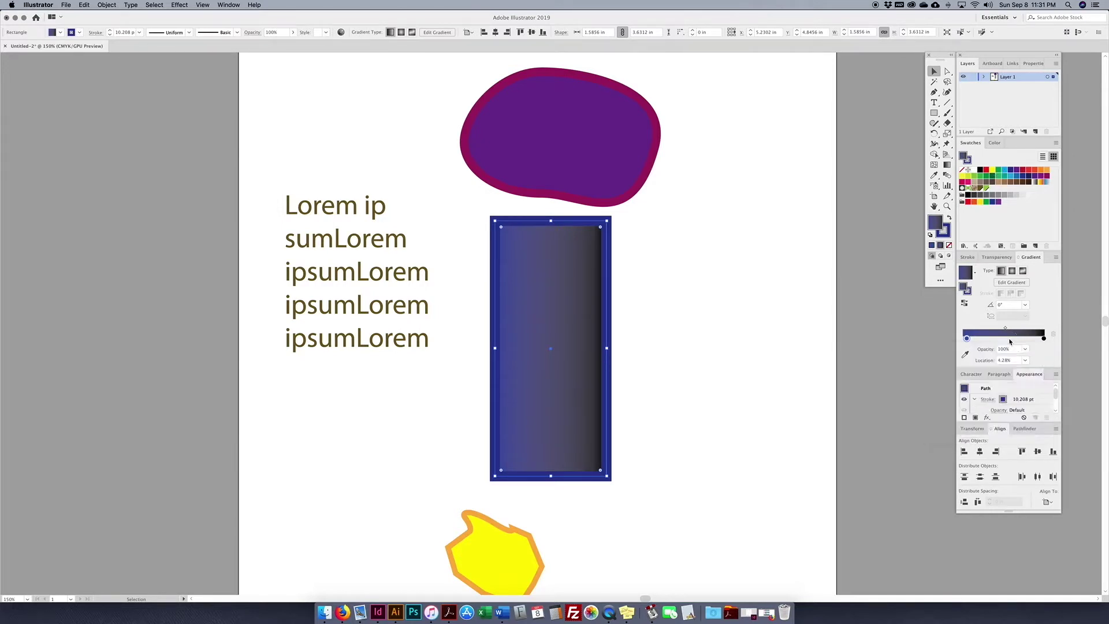
left_click(1006, 340)
double_click(1005, 338)
left_click_drag(996, 408, 1012, 371)
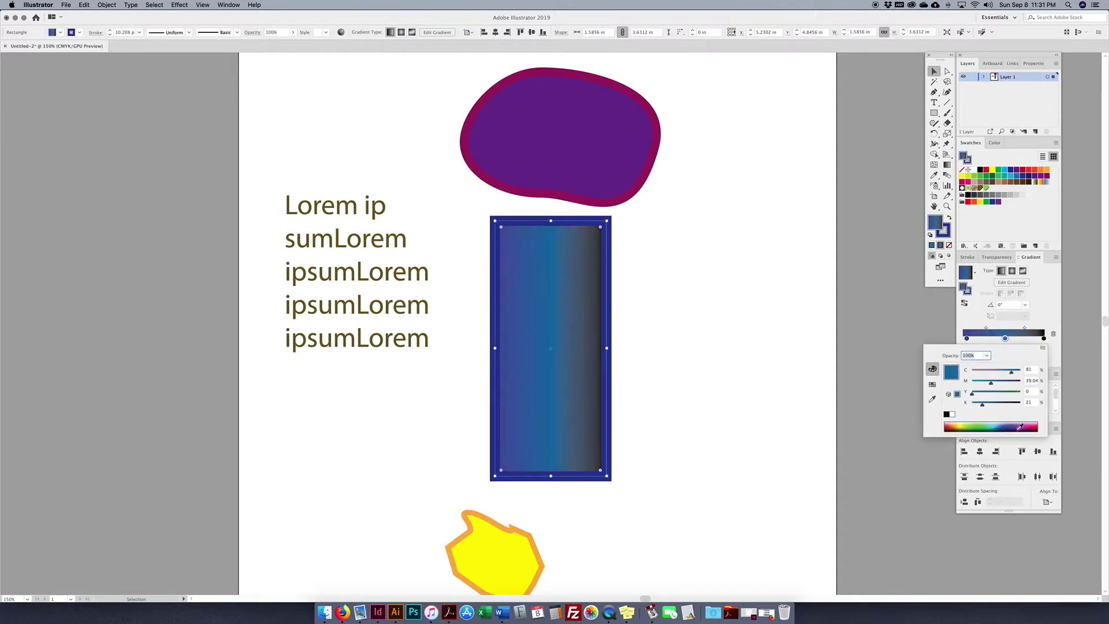
left_click(1046, 342)
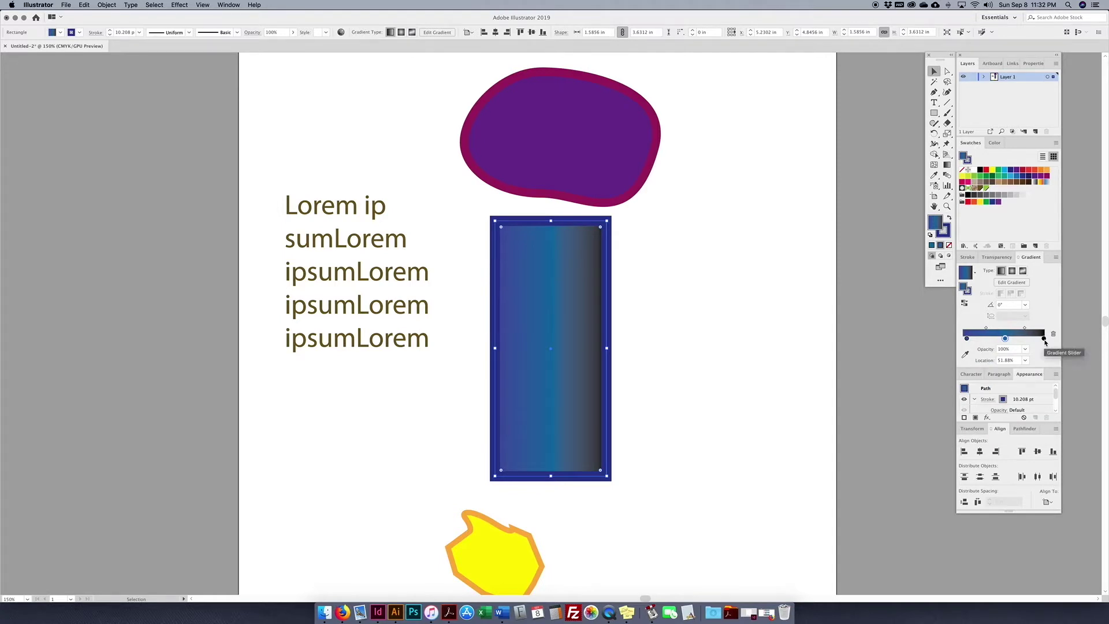
Switch the gradient's black end stop to CMYK and recolor it yellow.
double_click(1044, 339)
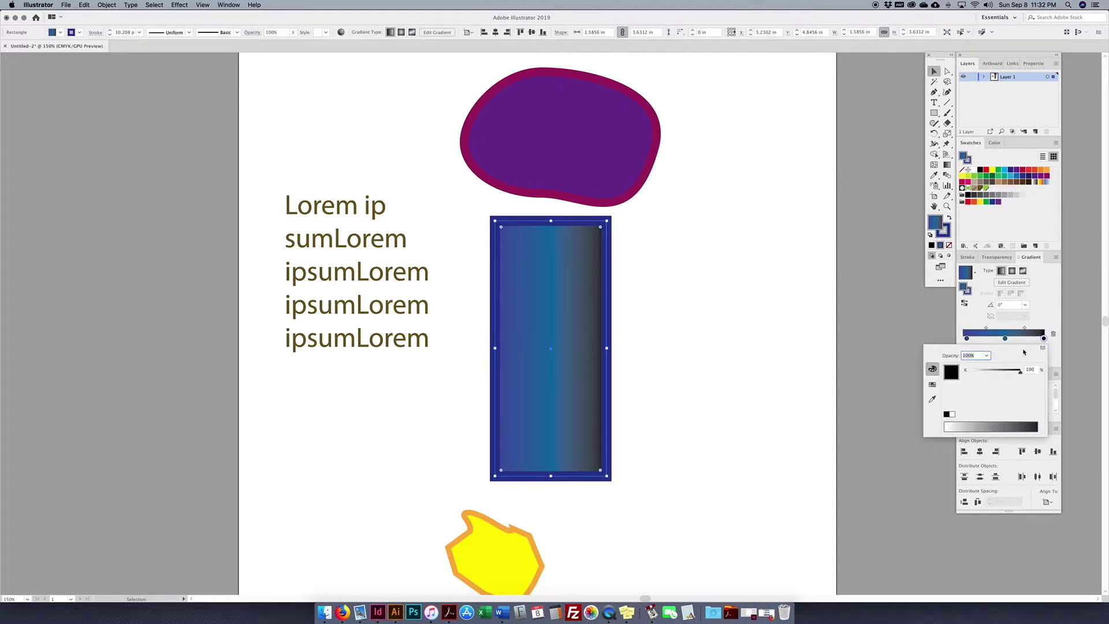
double_click(1045, 340)
left_click(1043, 348)
left_click(1049, 378)
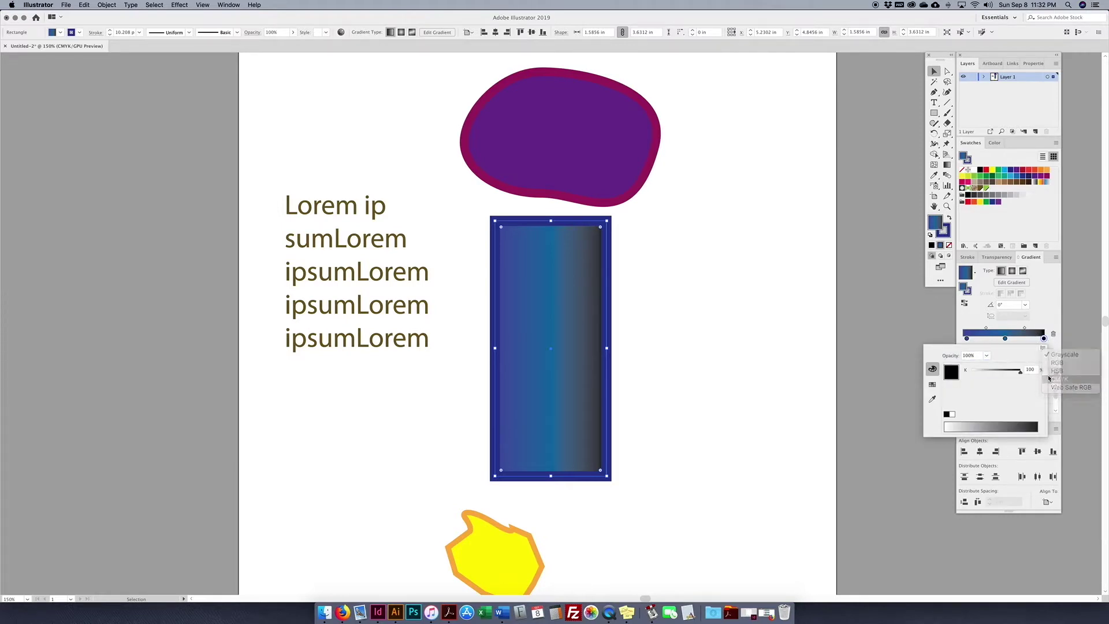
left_click(961, 427)
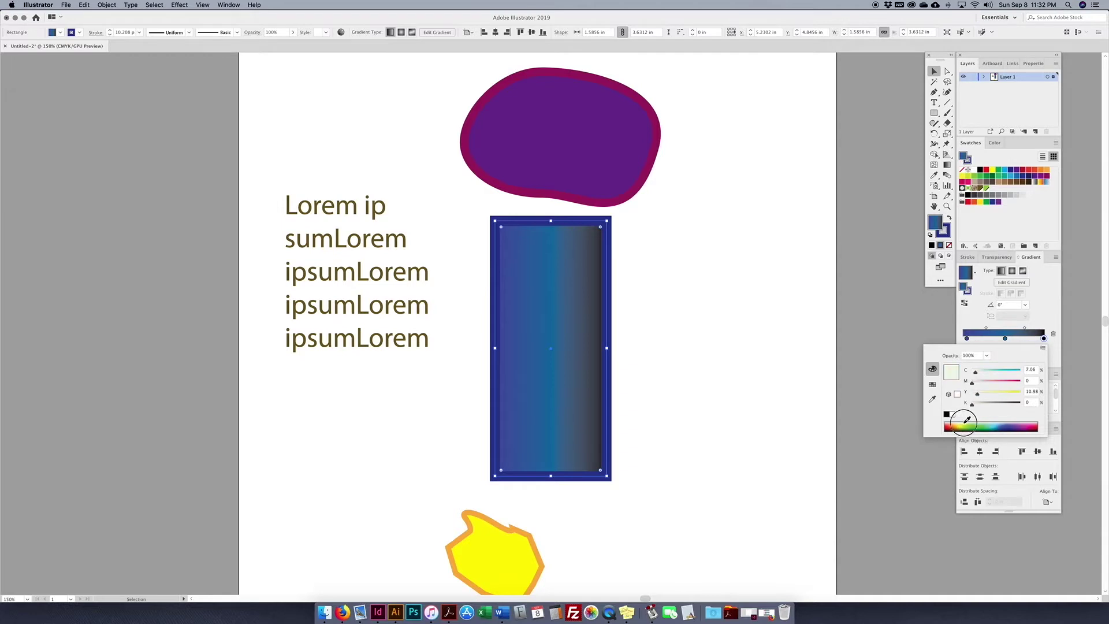
Reposition the gradient's middle blue stop and shift the midpoint between it and the yellow stop to about 25%.
left_click(1025, 329)
left_click_drag(1025, 329, 994, 339)
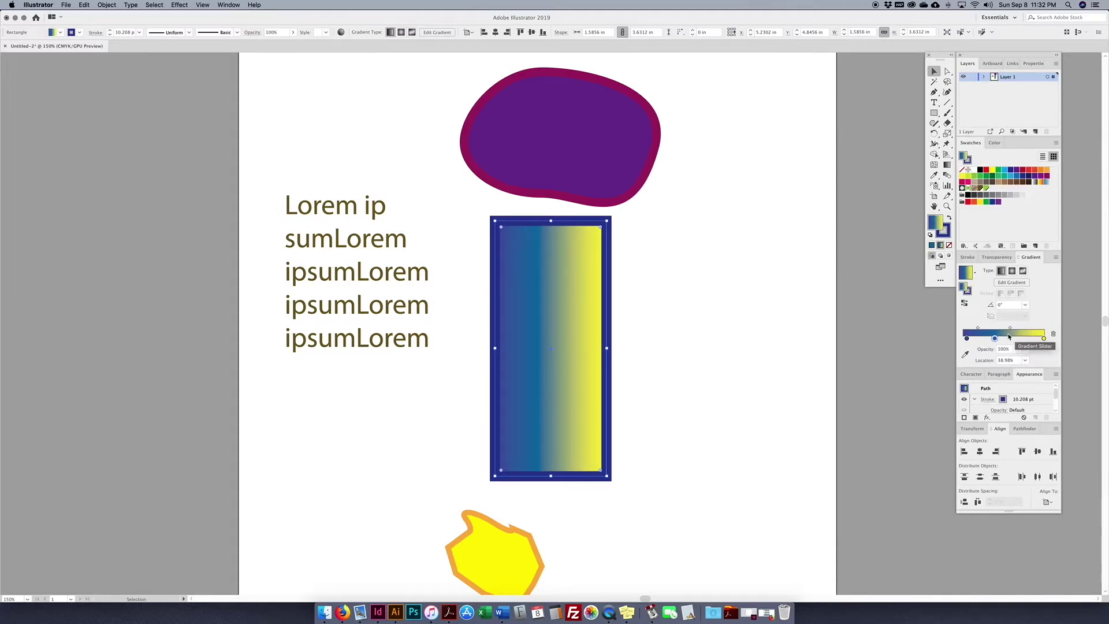
mouse_move(1012, 330)
left_mouse_down()
mouse_move(1030, 330)
mouse_move(1007, 340)
mouse_move(976, 329)
mouse_move(1017, 328)
left_mouse_up()
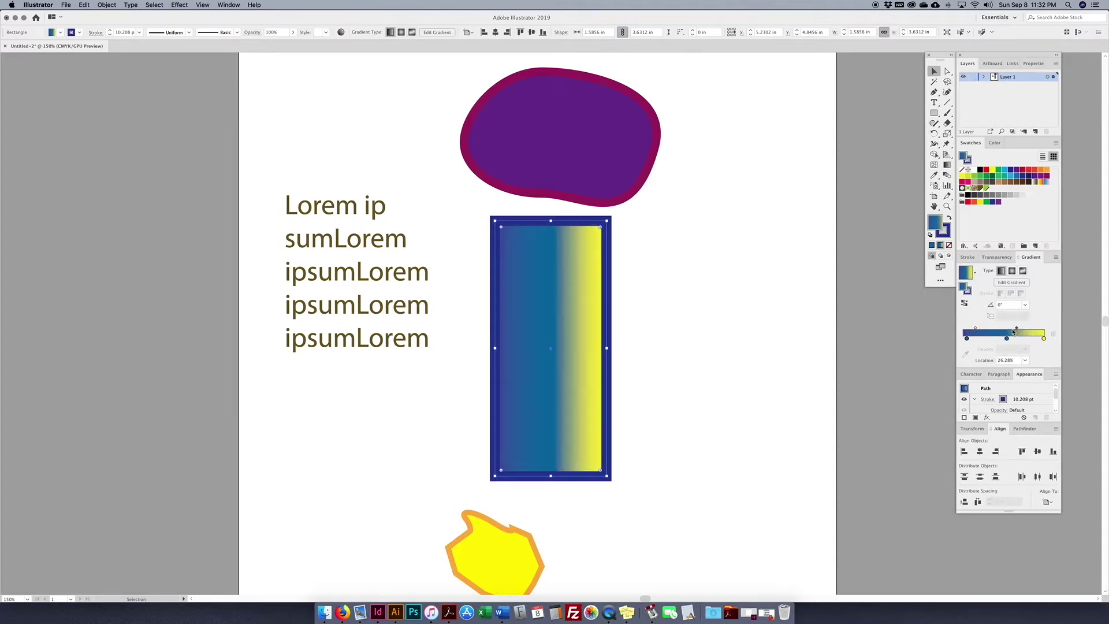
Remove the rectangle's thick blue stroke and apply a 1 pt black stroke instead.
key("x")
left_click(950, 246)
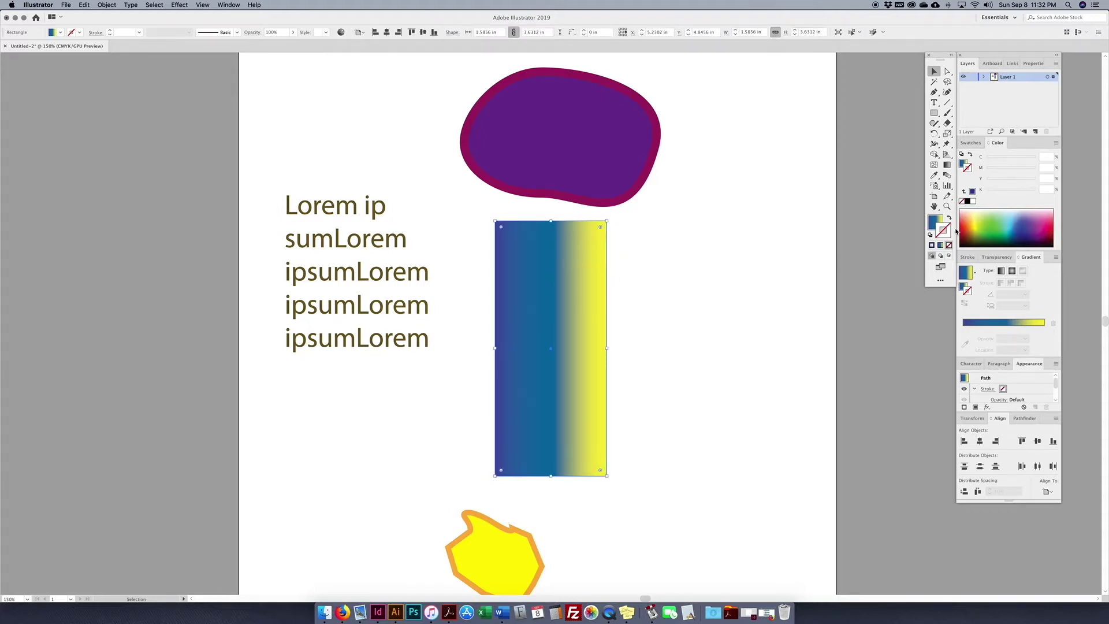
left_click(968, 202)
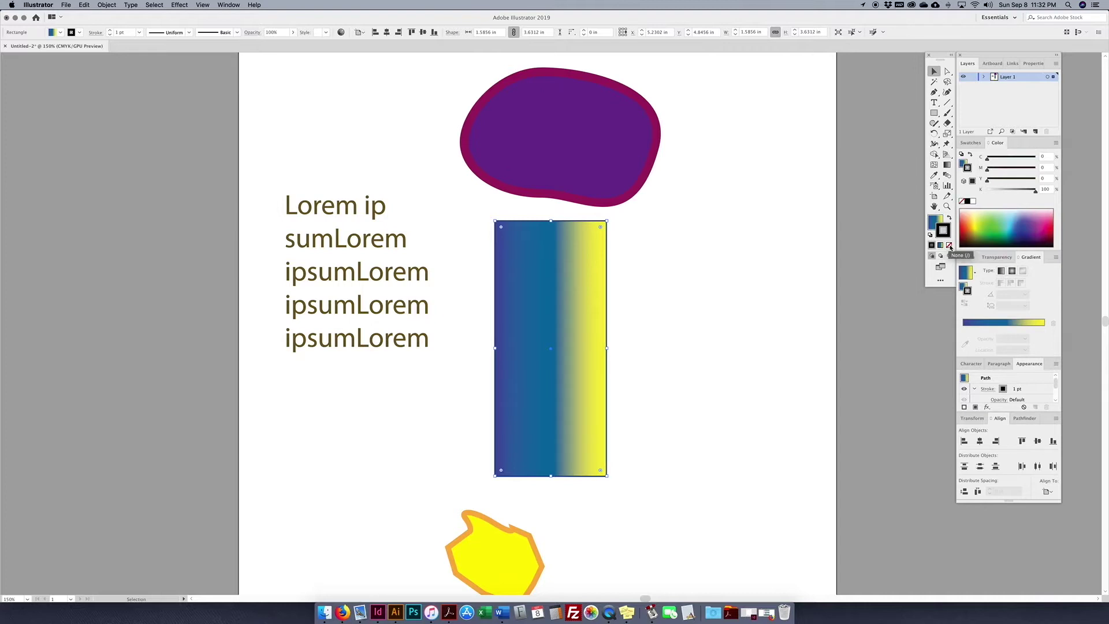
Remove the black stroke from the tall gradient rectangle and keep the rectangle selected.
left_click(950, 245)
left_click(736, 307)
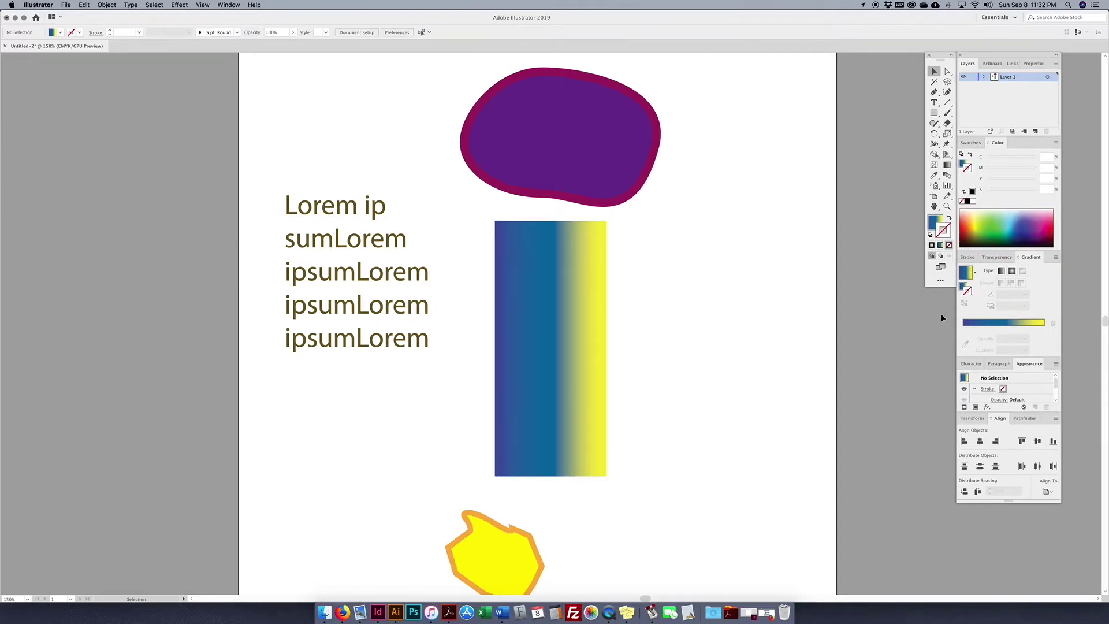
left_click(540, 322)
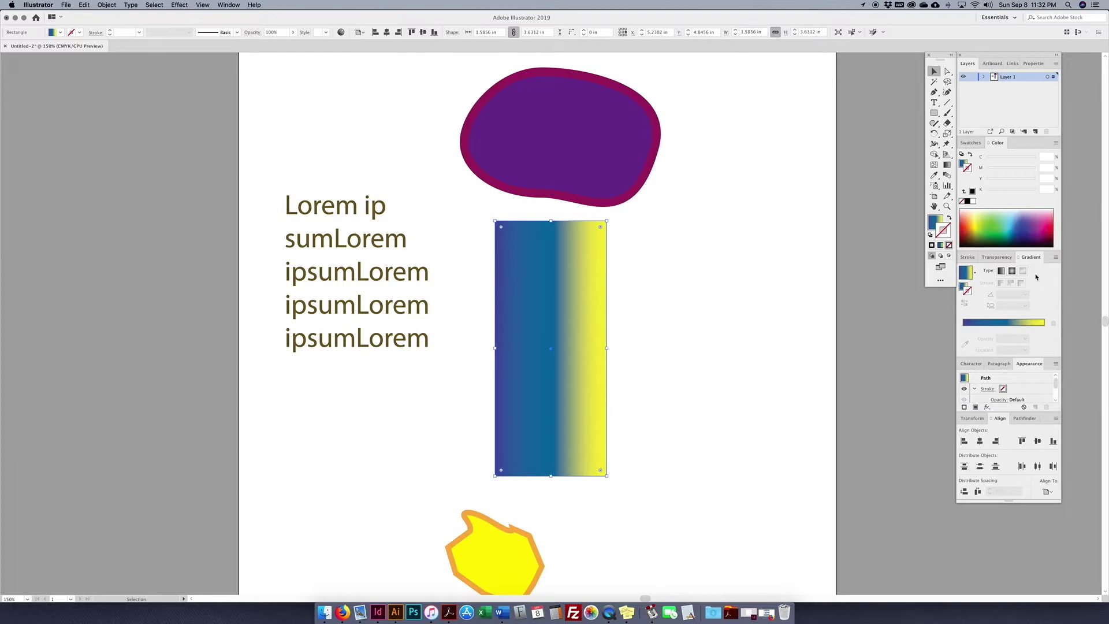
left_click(1012, 271)
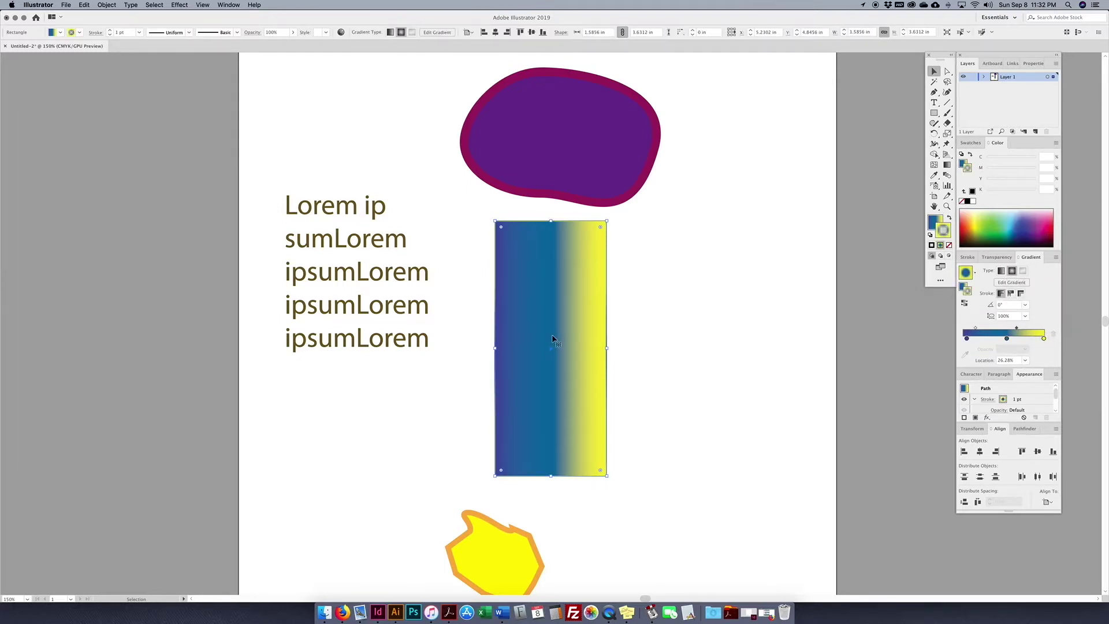
left_click_drag(1006, 338, 1029, 330)
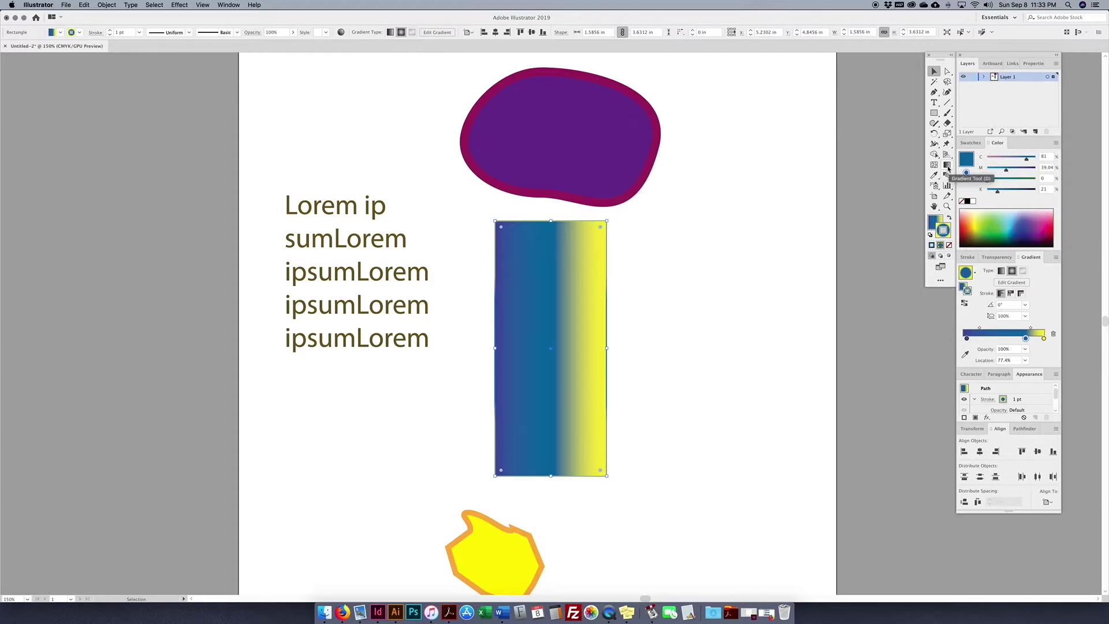
left_click(948, 166)
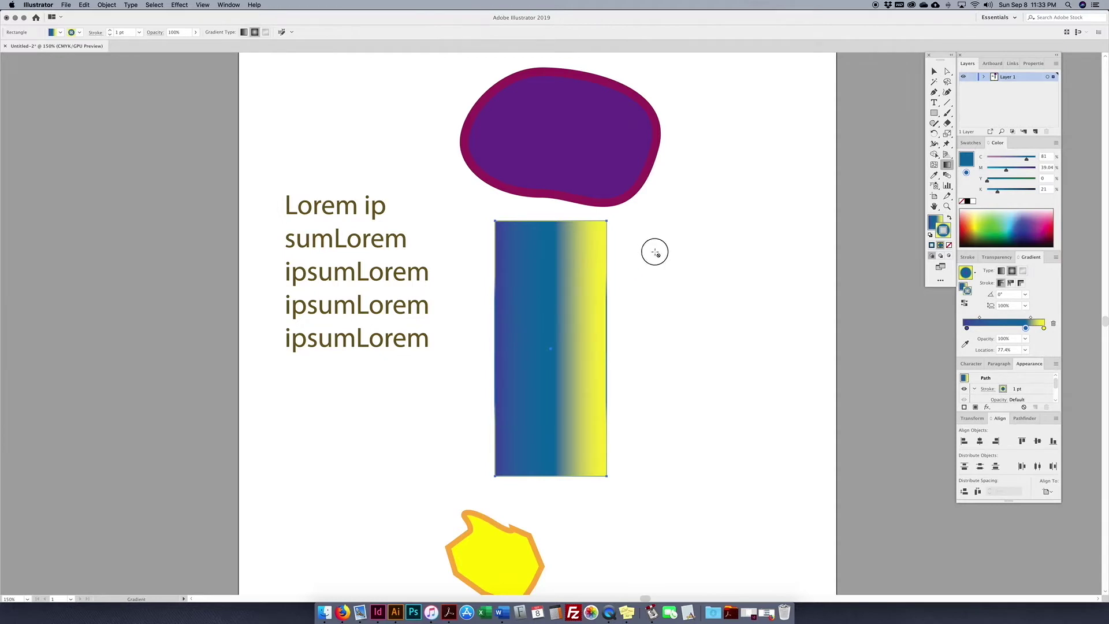
left_click(948, 71)
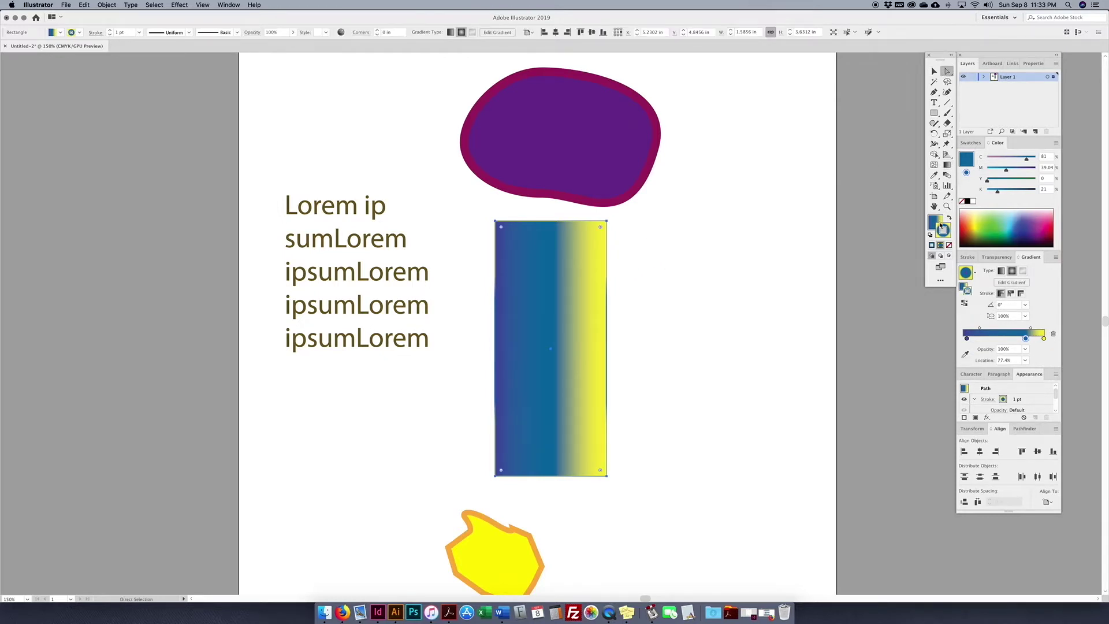
left_click(948, 246)
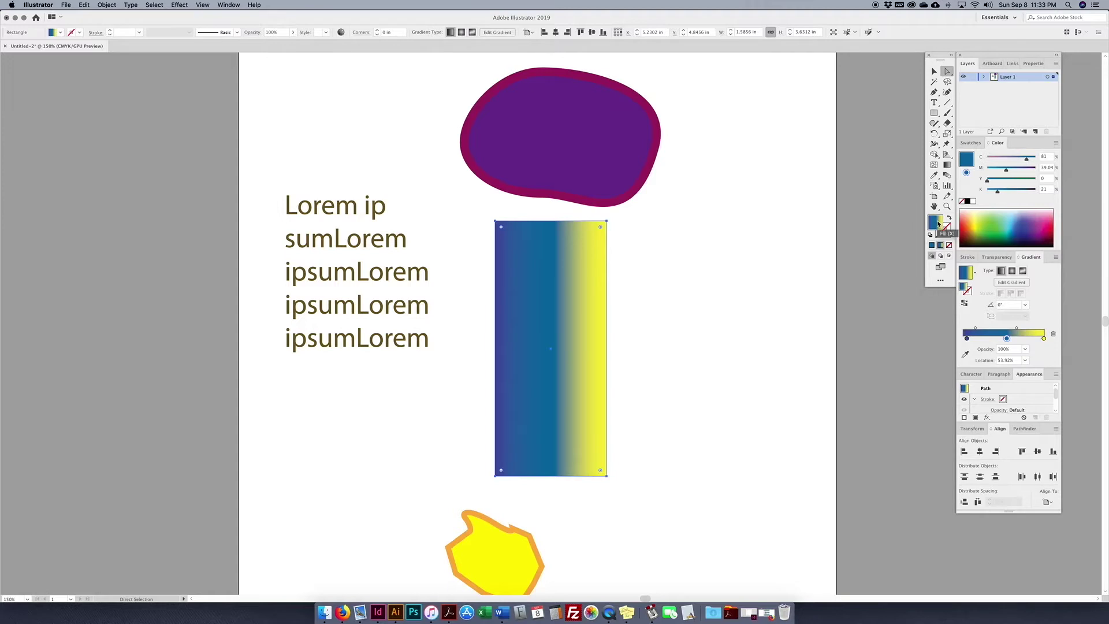
Try radial and linear gradients on the rectangle's fill, and finish with a freeform gradient.
key("x")
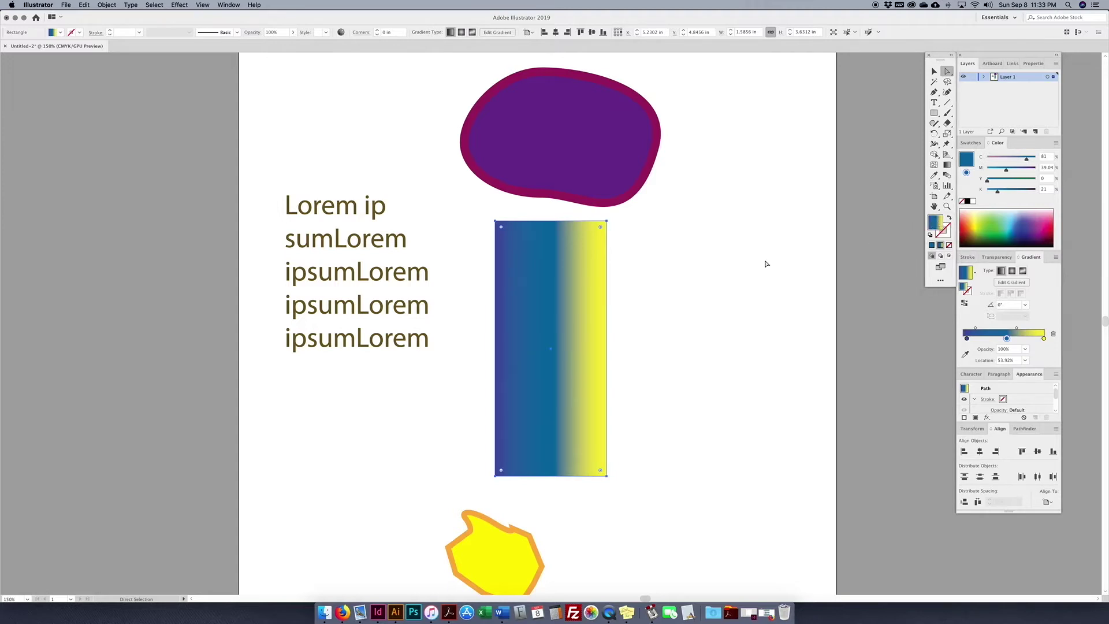
left_click(1012, 276)
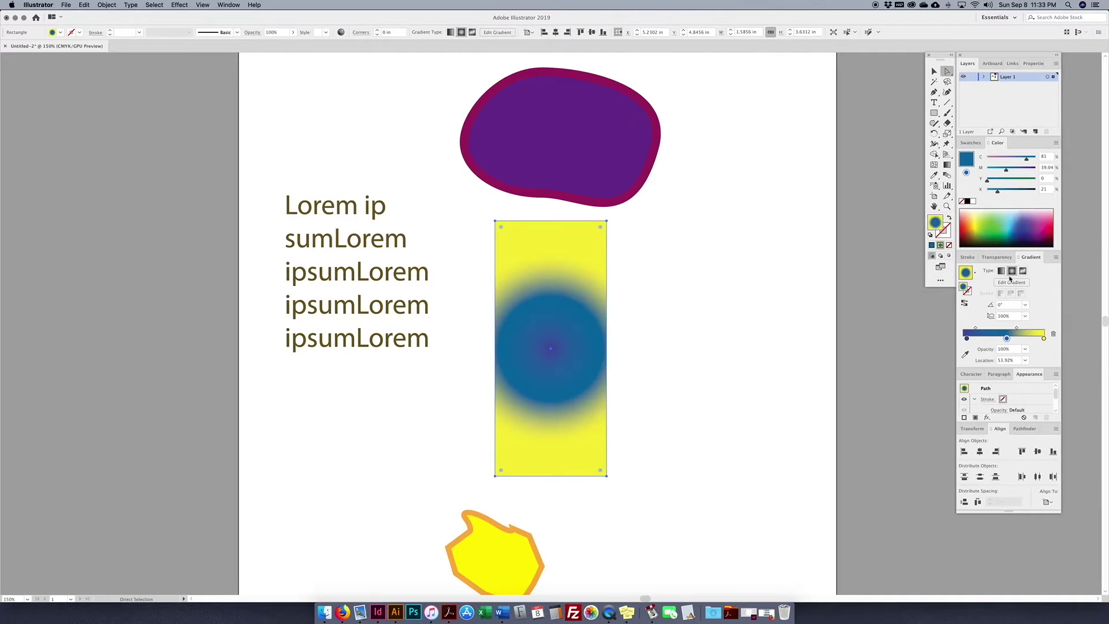
left_click(1002, 272)
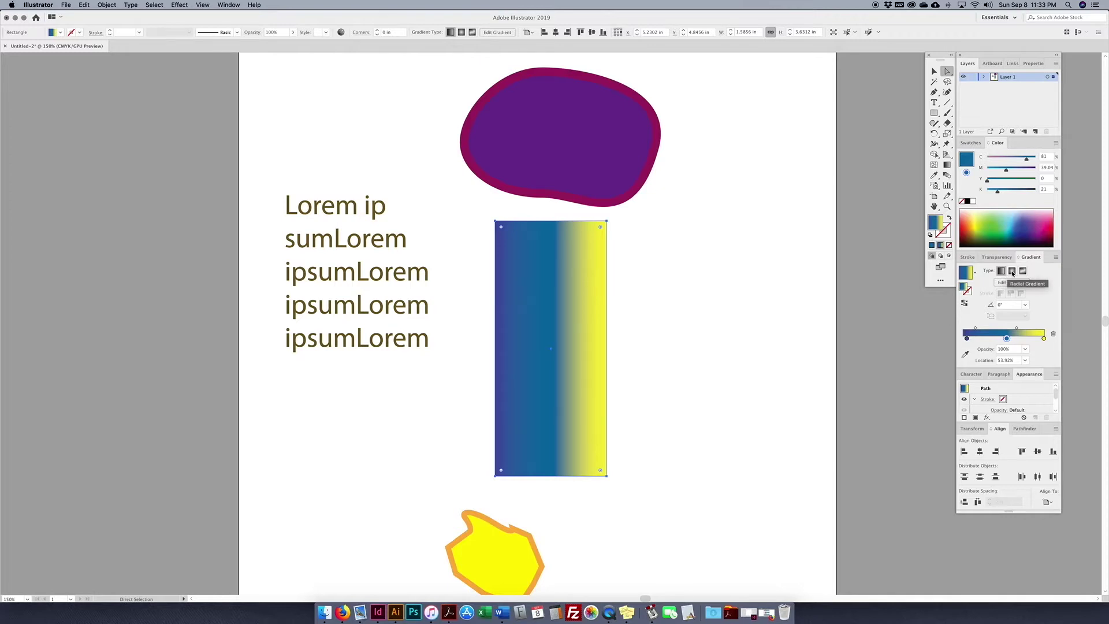
left_click(1012, 272)
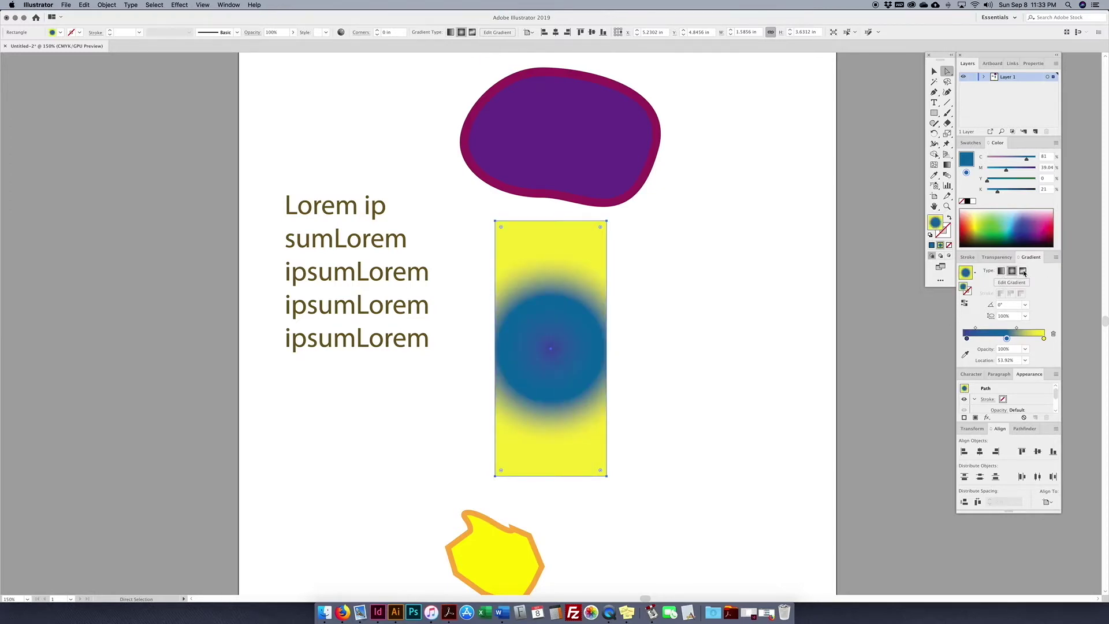
left_click(1024, 272)
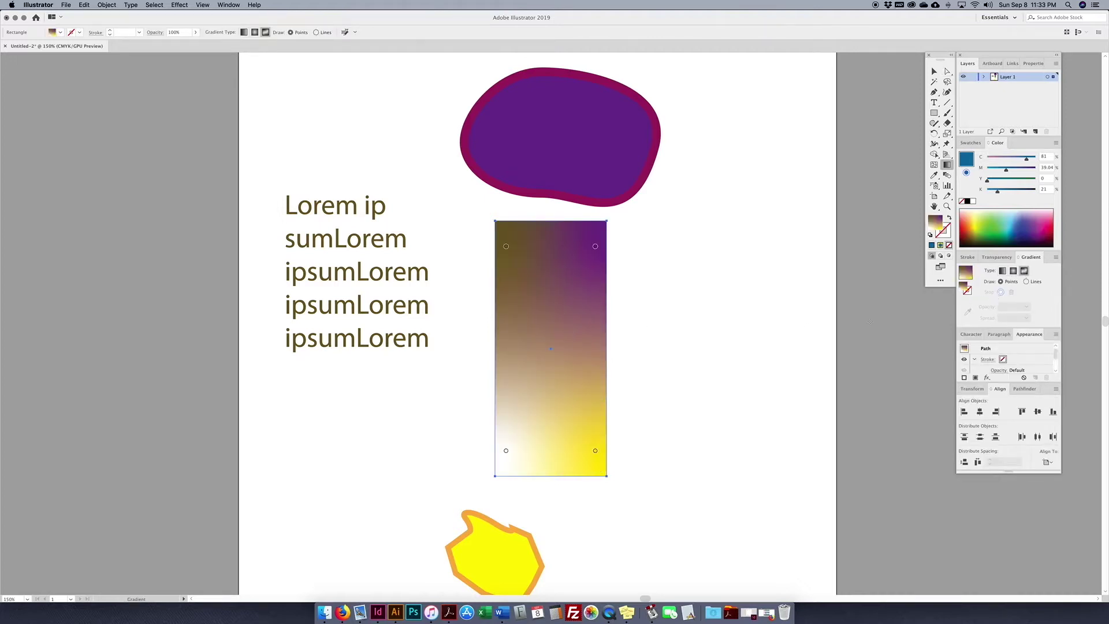
Move the freeform gradient's olive, purple and yellow color points inward from the rectangle's corners.
left_click_drag(506, 246, 541, 271)
left_click_drag(595, 247, 577, 260)
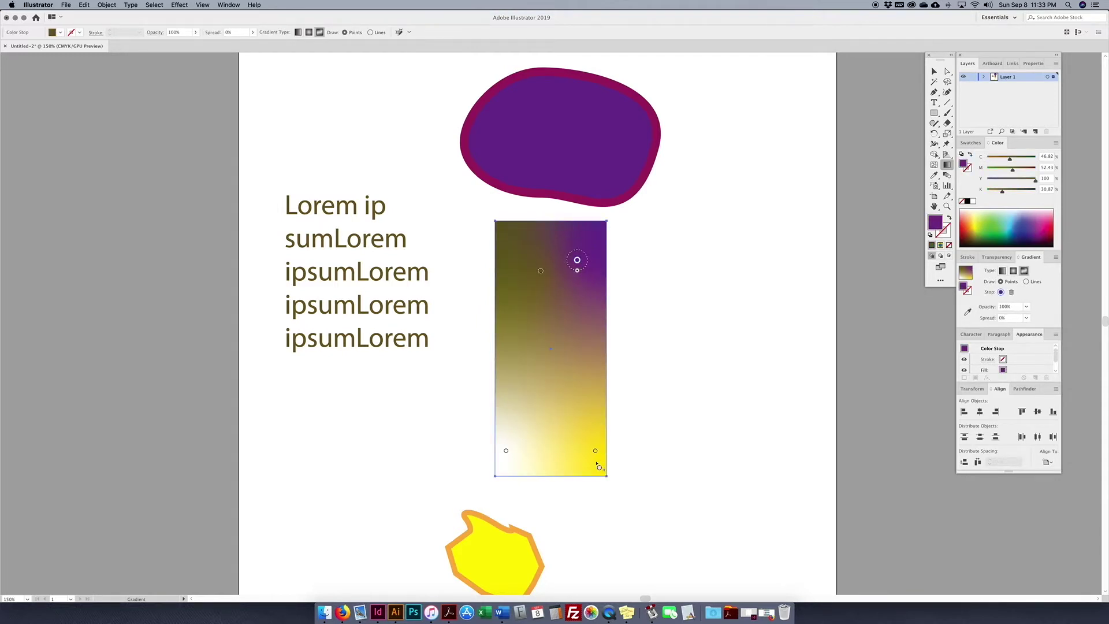
left_click_drag(595, 453, 575, 416)
Recolor the freeform gradient's yellow point green by raising its cyan to 63%.
double_click(575, 416)
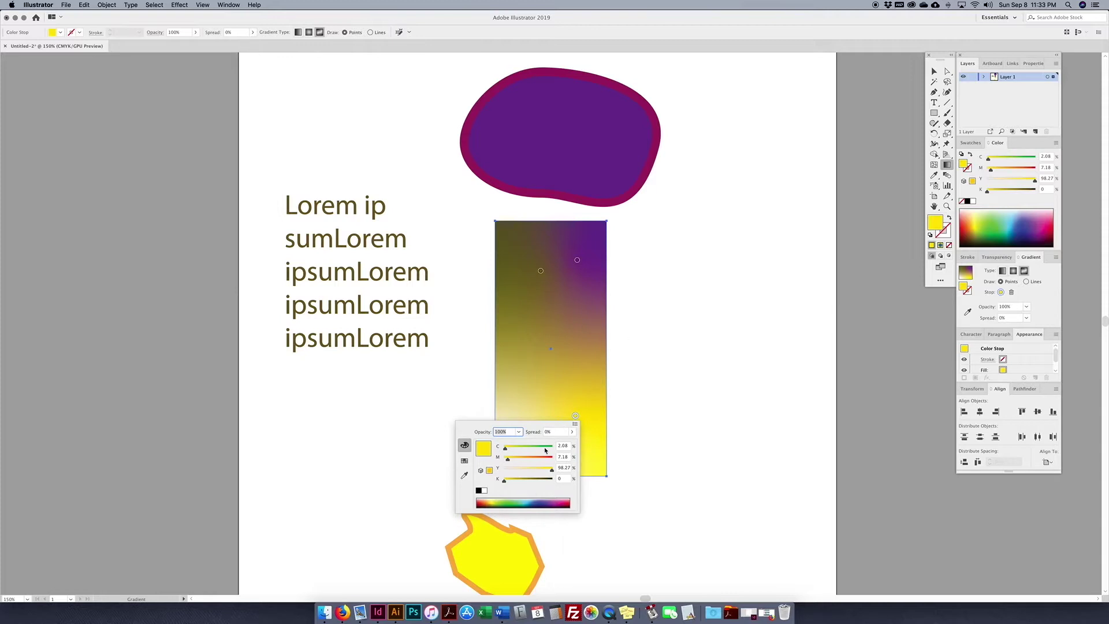
left_click_drag(507, 450, 534, 449)
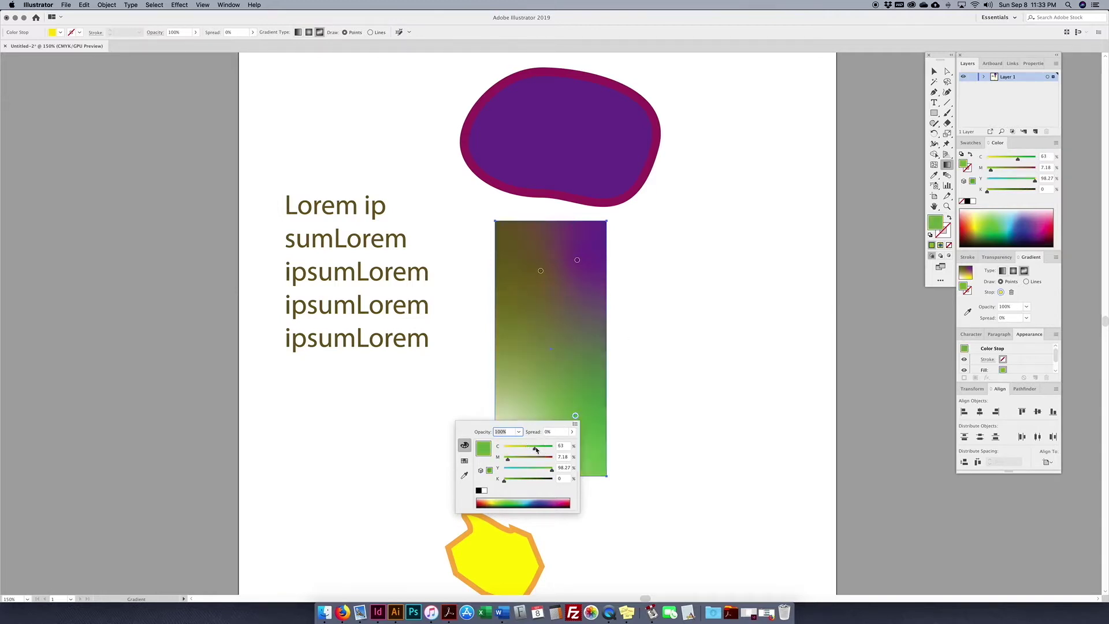
left_click(539, 396)
Add a freeform color point between the purple and green points and color it reddish brown with 85% magenta.
left_click(578, 344)
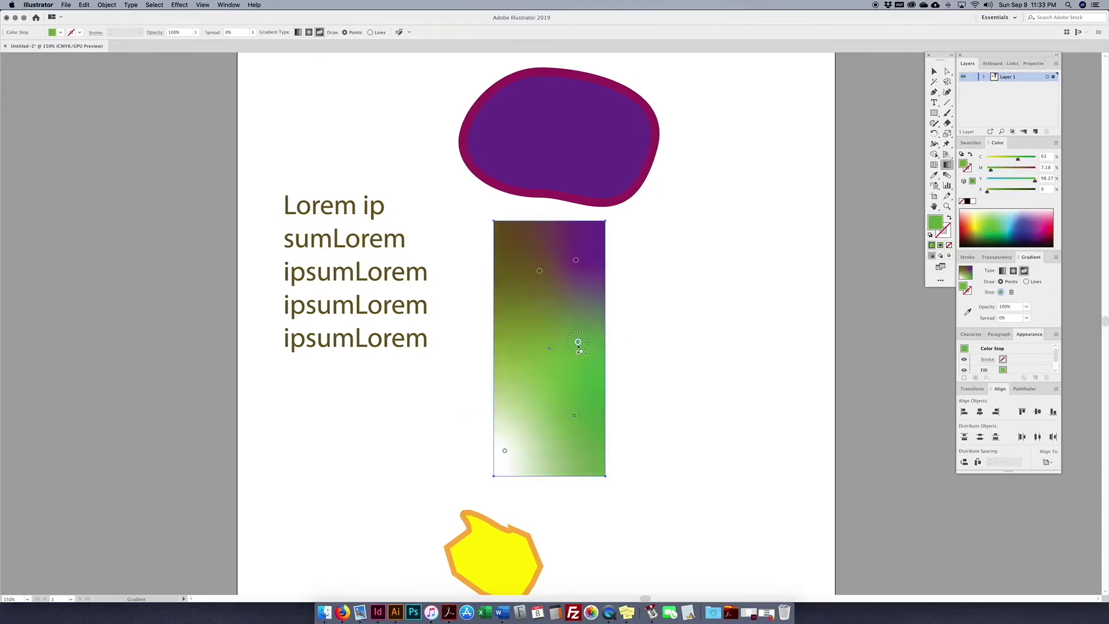
double_click(578, 343)
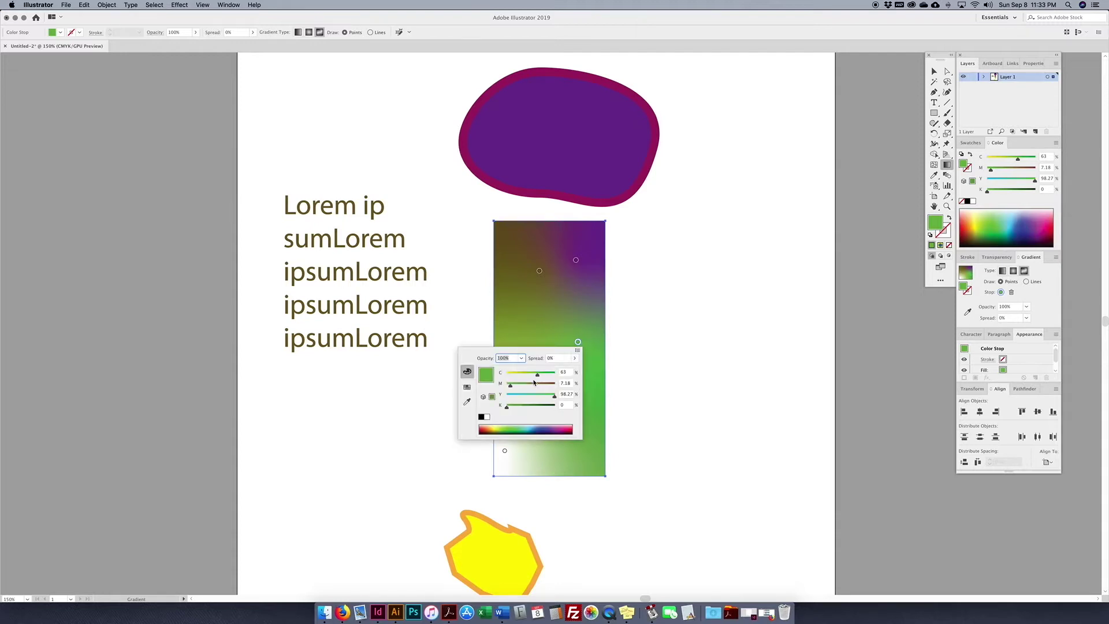
left_click_drag(511, 387, 549, 388)
left_click(567, 317)
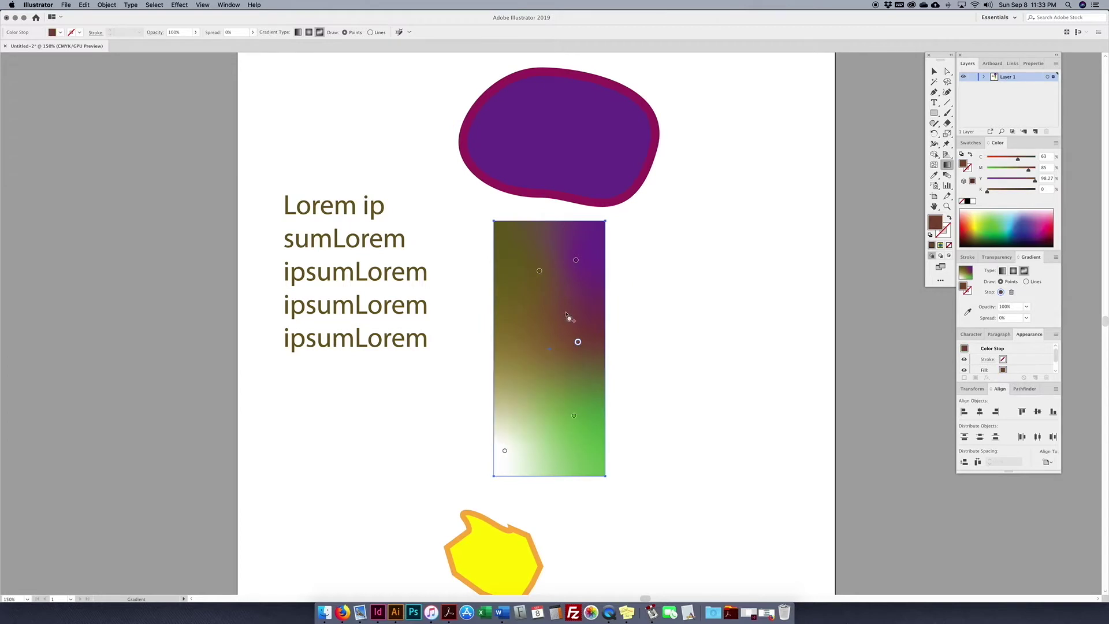
Move the white color point up and inward, and increase the green point's spread to 100%.
left_click_drag(505, 454, 520, 475)
left_click(574, 417)
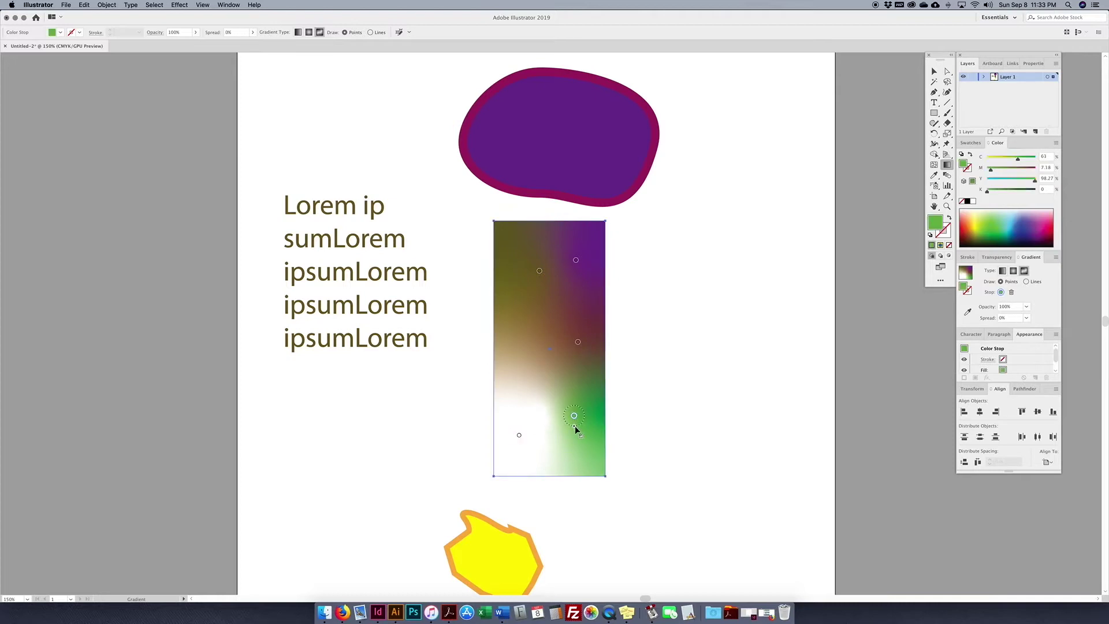
left_click_drag(562, 447, 563, 448)
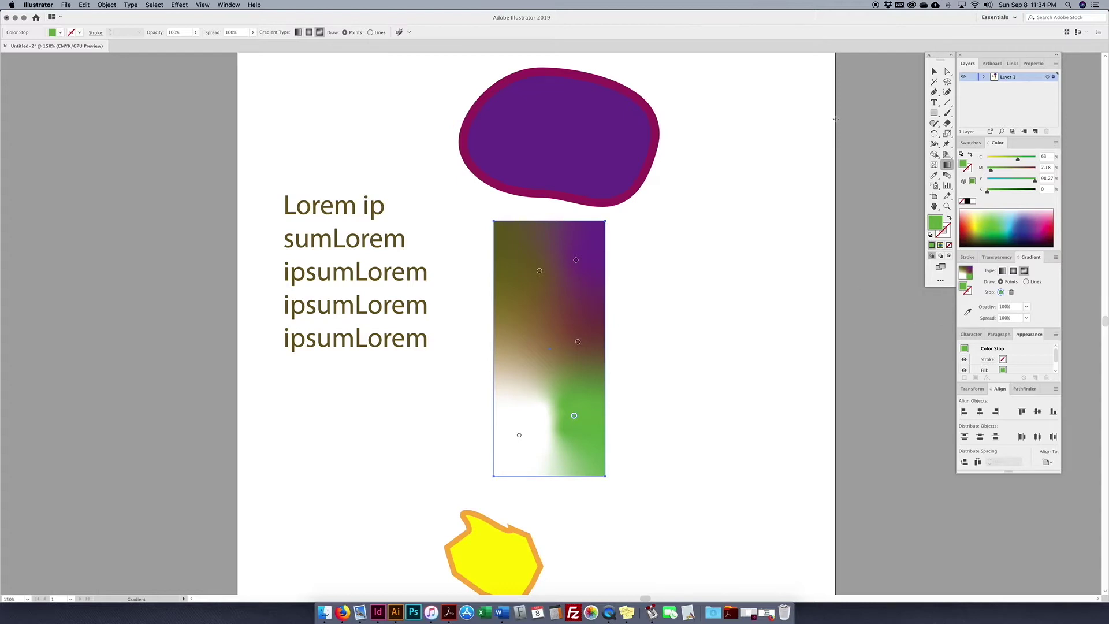
With no text selected, set the character font to Acumin Variable Concept and the font size to 18 pt.
left_click(934, 71)
left_click(371, 273)
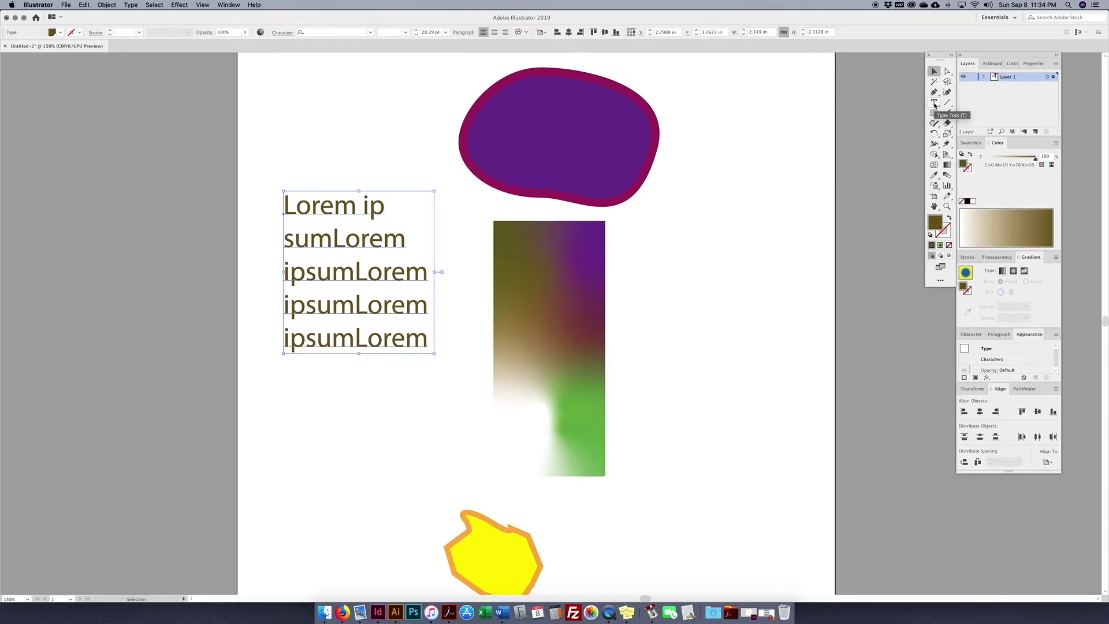
left_click(971, 334)
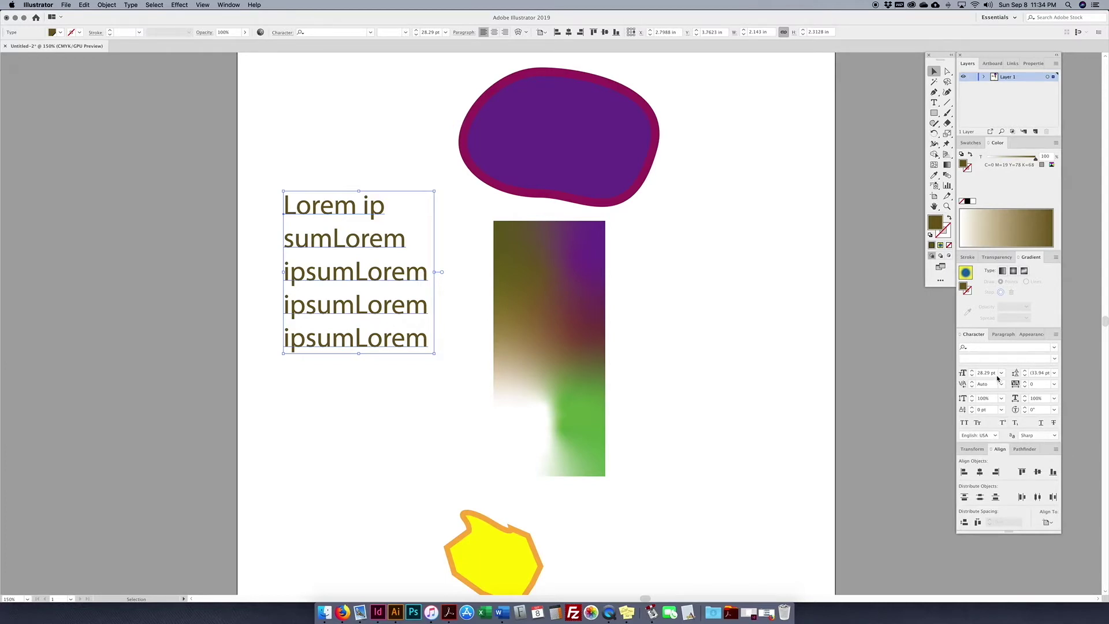
left_click(389, 256)
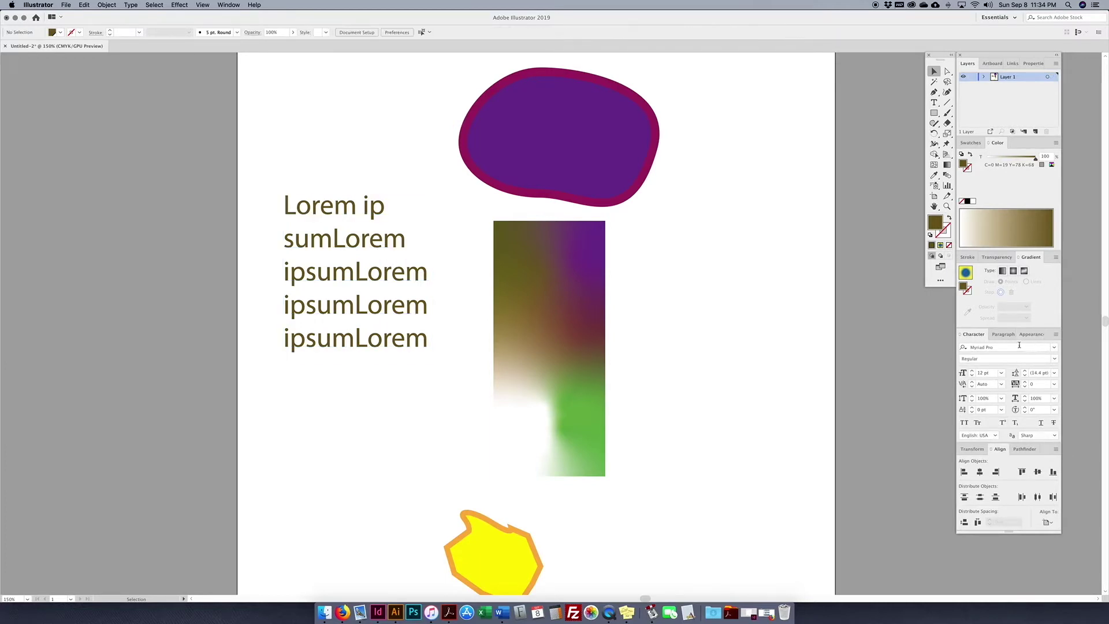
left_click(1053, 348)
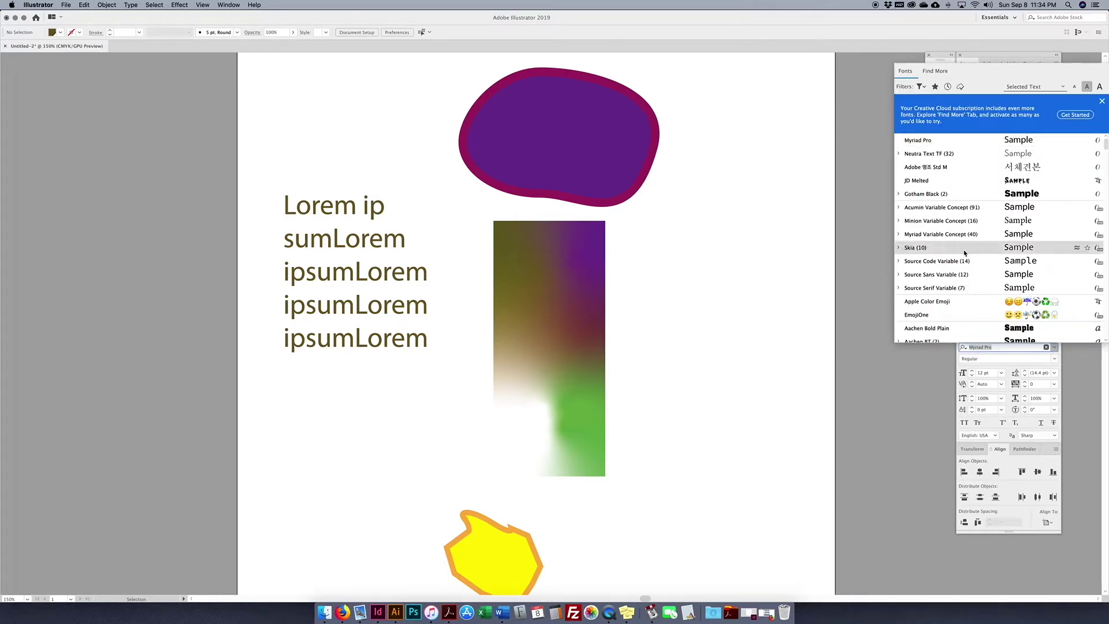
left_click(935, 211)
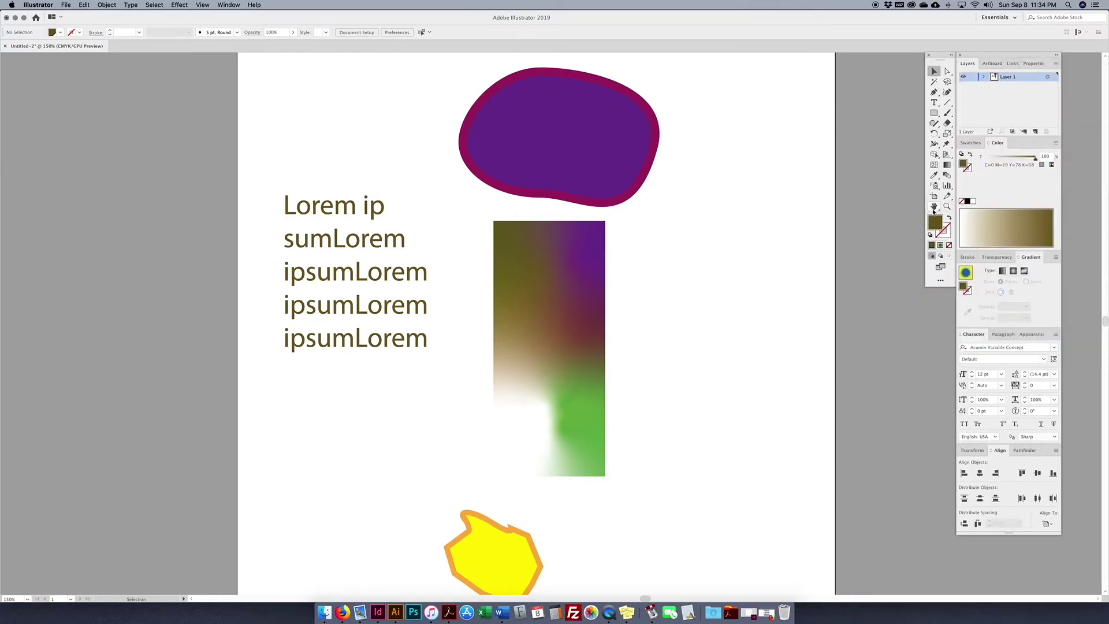
left_click(1002, 375)
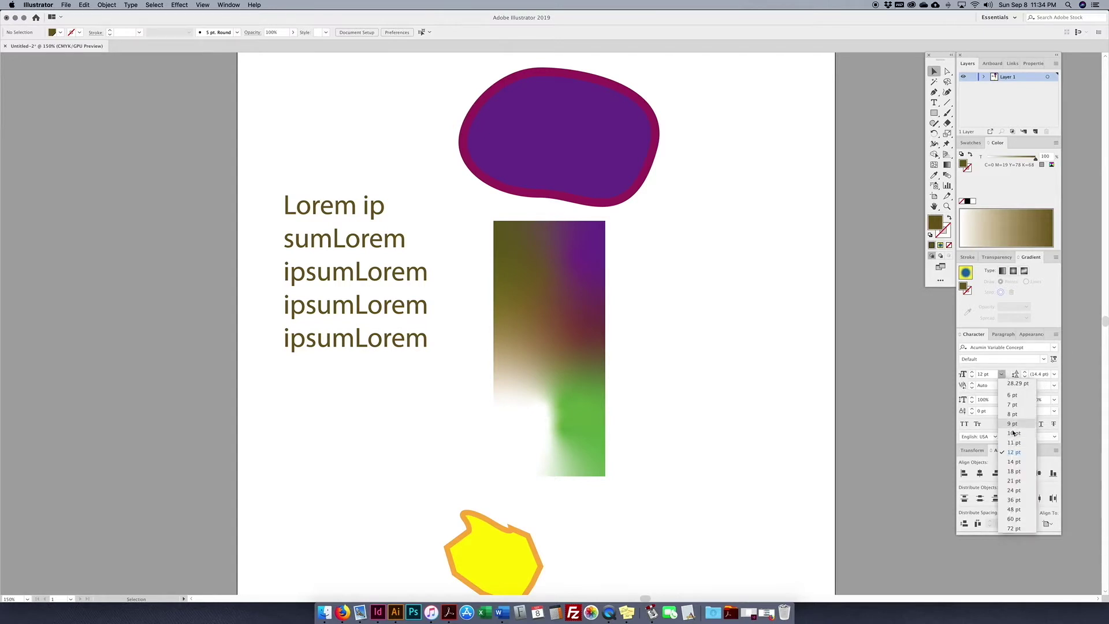
left_click(1014, 471)
Select the Lorem ipsum text block and set its font size to 14 pt.
left_click(345, 255)
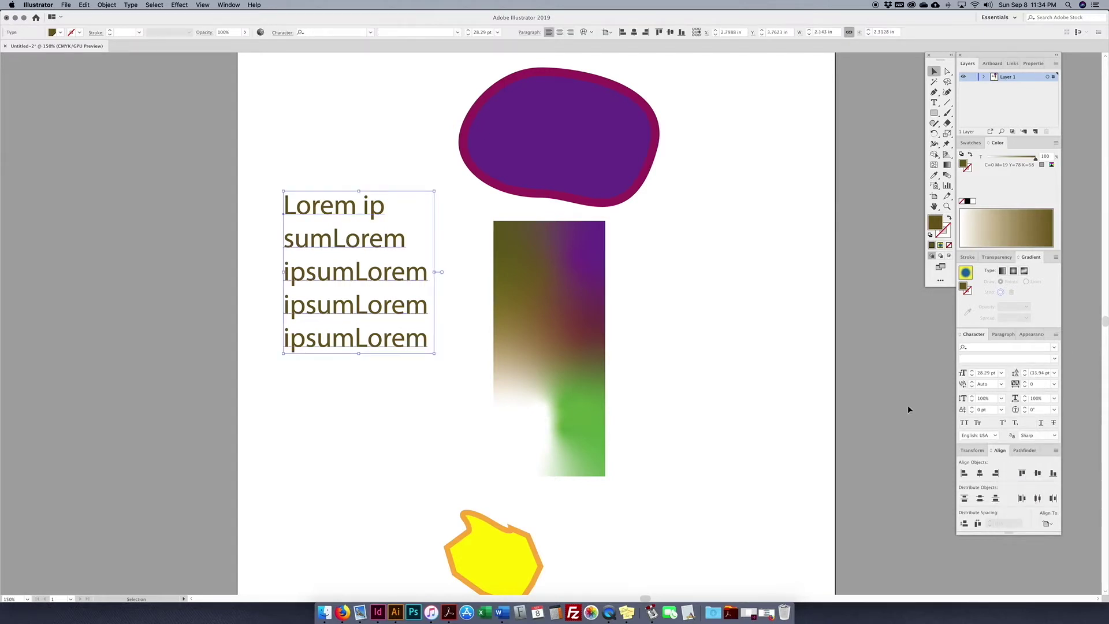
left_click(1002, 372)
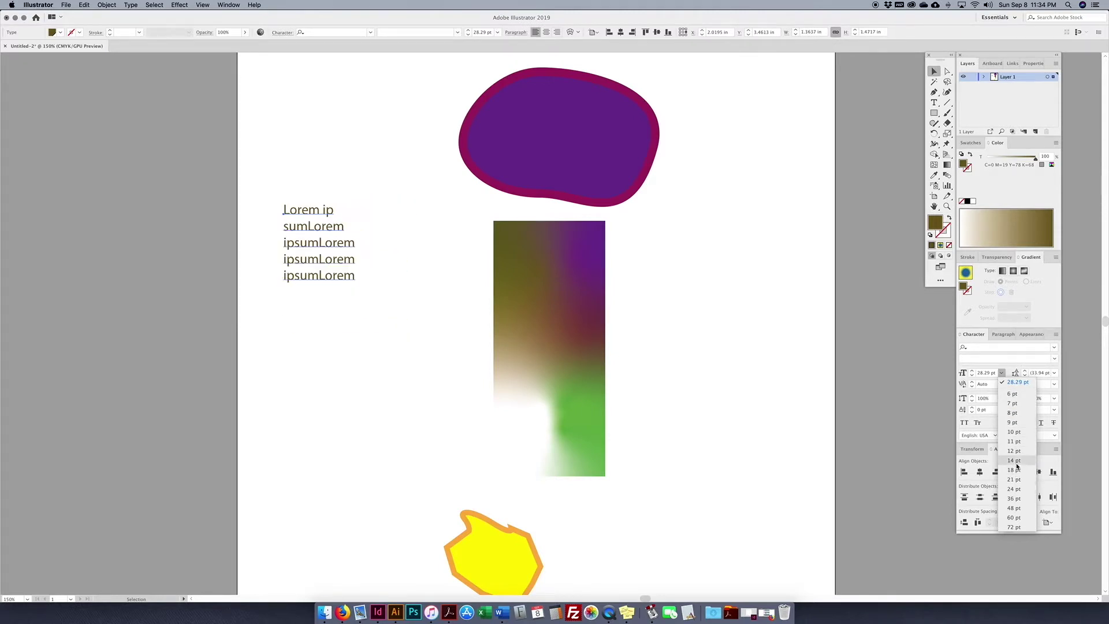
left_click(1014, 461)
Try wide line spacing on the text block, up to 50 pt, and settle on 20 pt leading.
left_click_drag(1050, 373, 1022, 373)
key("shift+Up")
key("shift+Up")
key("shift+Up")
key("shift+Up")
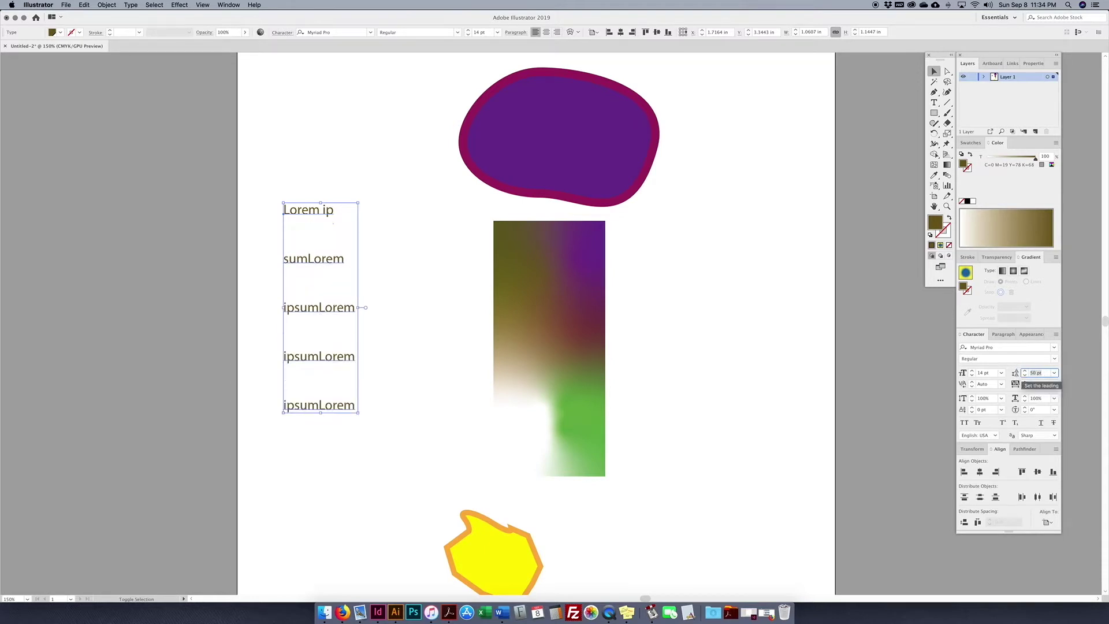
key("shift+Down")
key("shift+Down")
key("shift+Down")
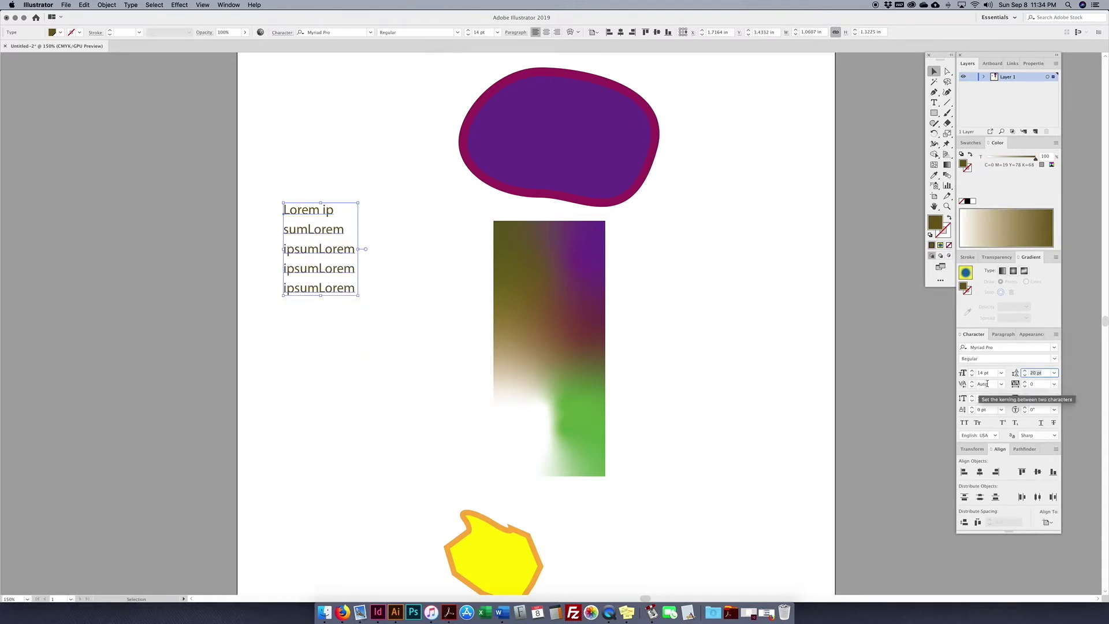
Set the text block's kerning to Optical and its tracking to 130.
left_click(1001, 384)
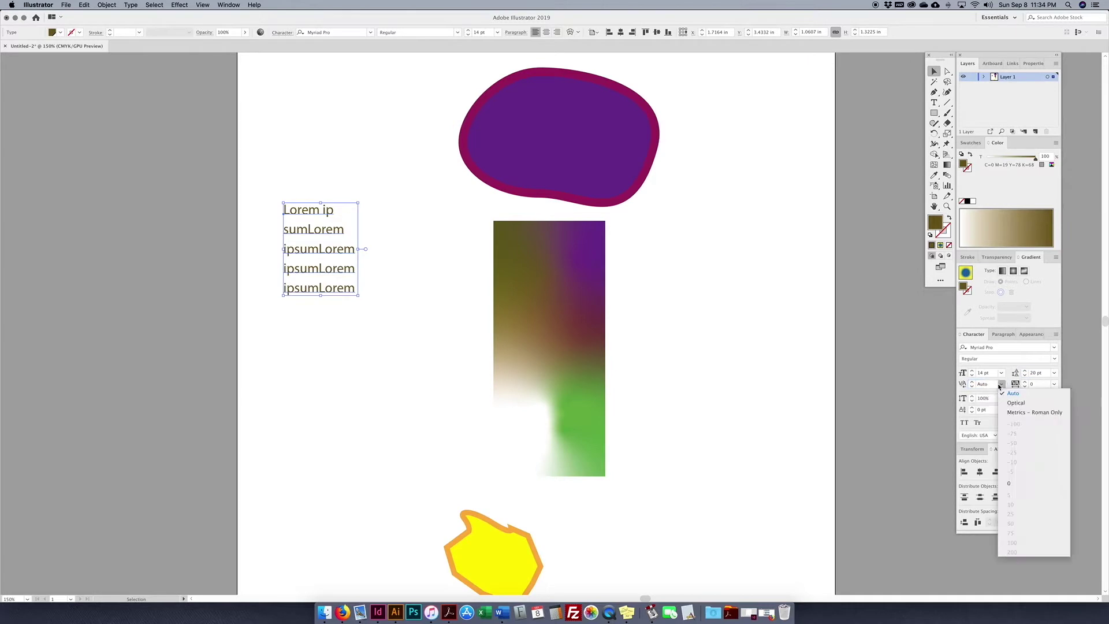
left_click(1010, 403)
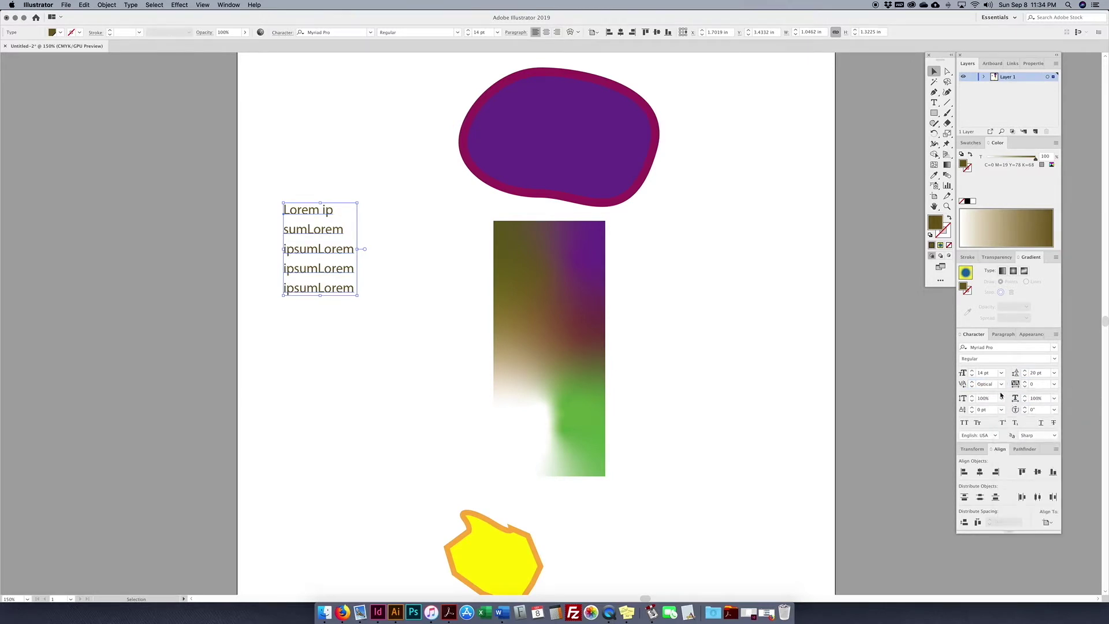
left_click(1055, 384)
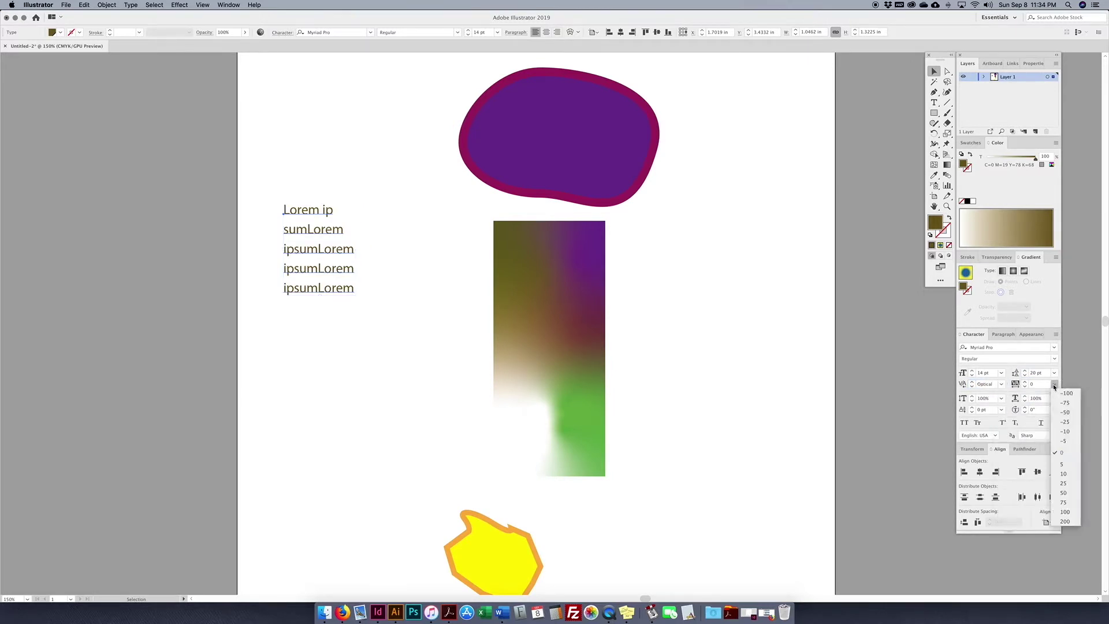
left_click(1063, 474)
left_click(1026, 384)
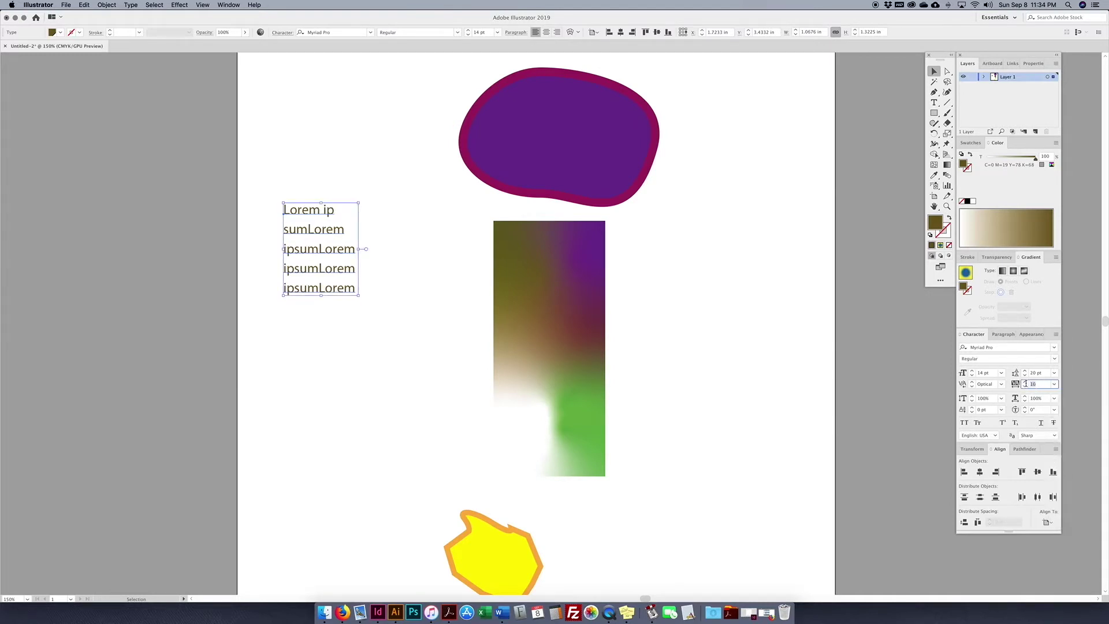
key("shift+Up")
key("shift+Up")
key("shift+Up")
key("shift+Up")
key("shift+Up")
key("shift+Up")
key("shift+Up")
key("shift+Up")
key("shift+Up")
key("shift+Up")
key("shift+Up")
key("shift+Up")
Review the kerning options and place the text cursor between "sum" and "Lorem" in the second line.
left_click(1001, 384)
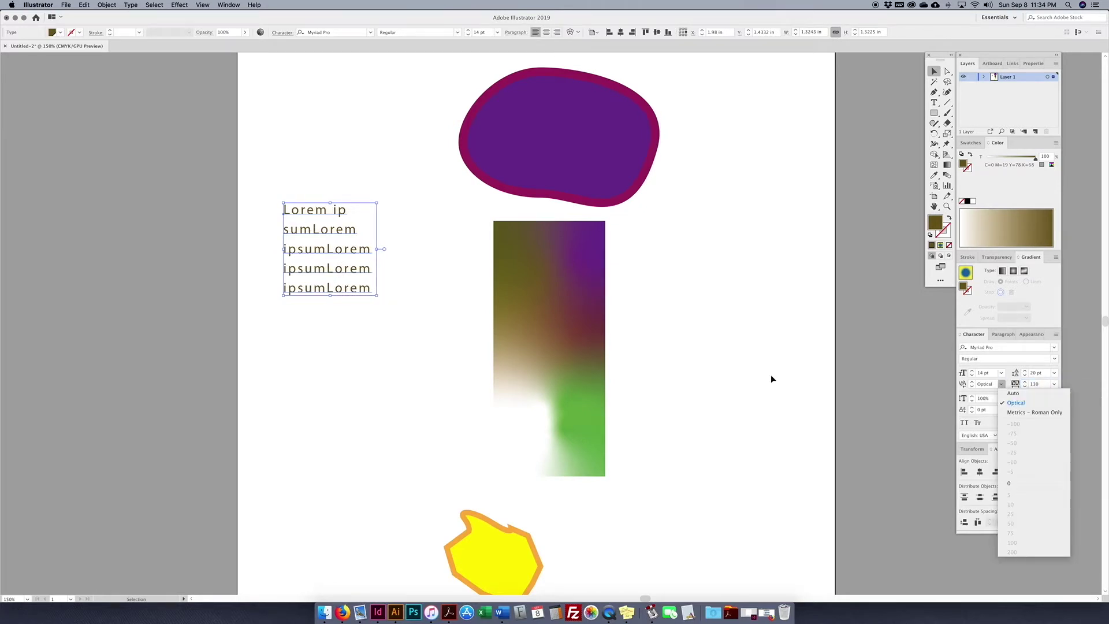
left_click(333, 237)
double_click(317, 231)
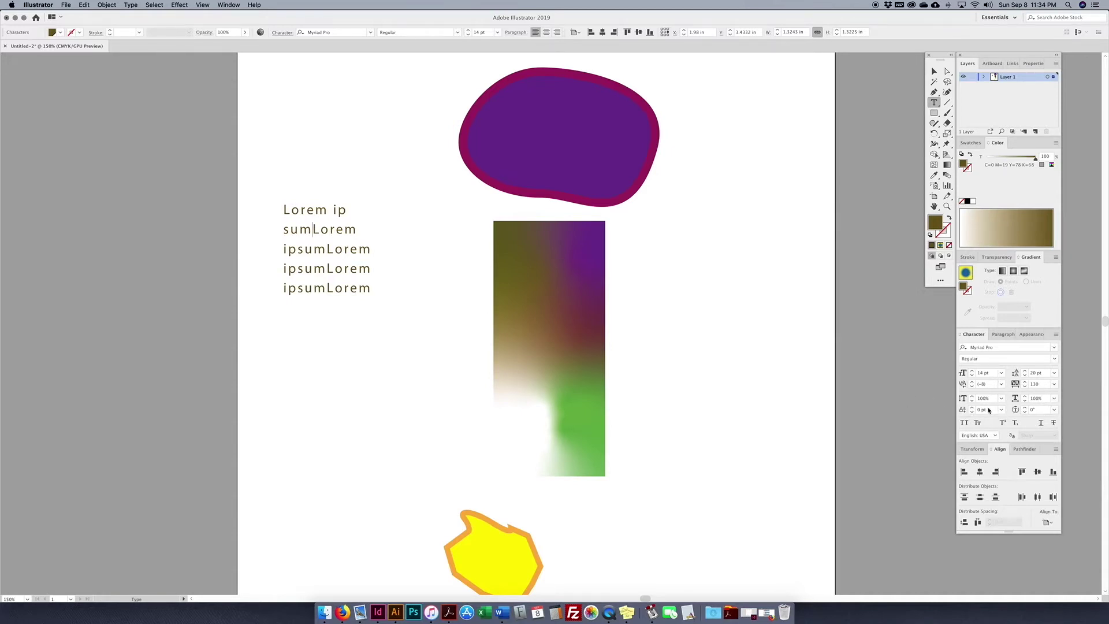
Lower the letter "r" in the second line of text with a baseline shift of -4 pt.
left_click_drag(337, 232, 332, 232)
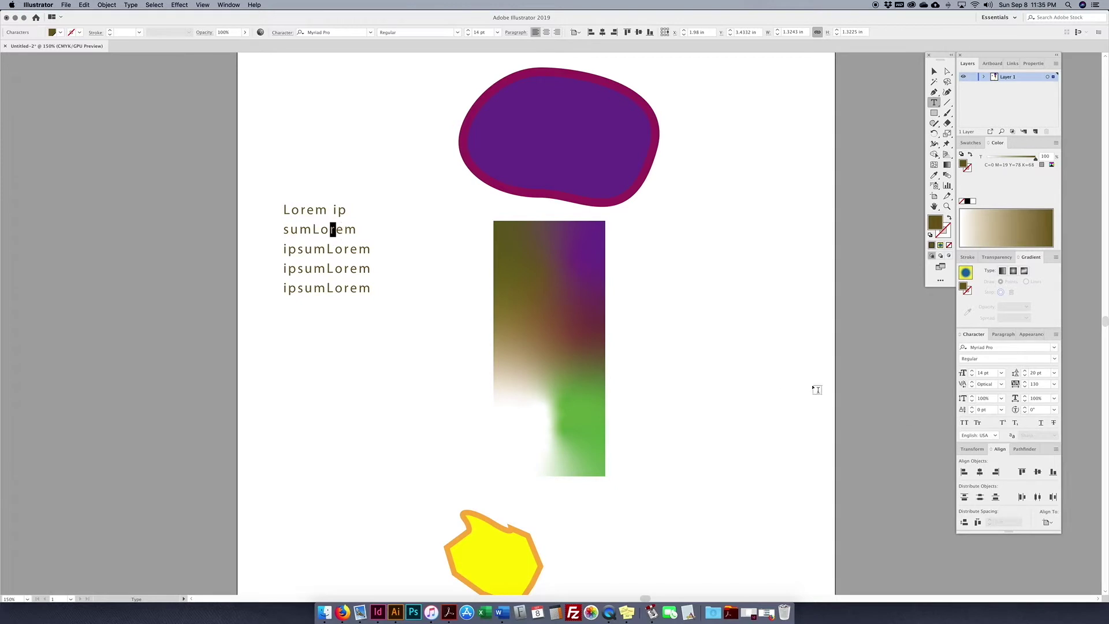
left_click(992, 409)
type("10")
key("Return")
type("0")
key("Return")
Rotate the letters "em" at the end of the second line by 20°, trying larger and smaller angles.
left_click_drag(358, 230, 341, 231)
left_click(1034, 410)
type("20")
key("Return")
key("shift+Up")
key("shift+Up")
key("shift+Down")
key("shift+Down")
key("shift+Down")
key("shift+Down")
key("shift+Up")
key("shift+Up")
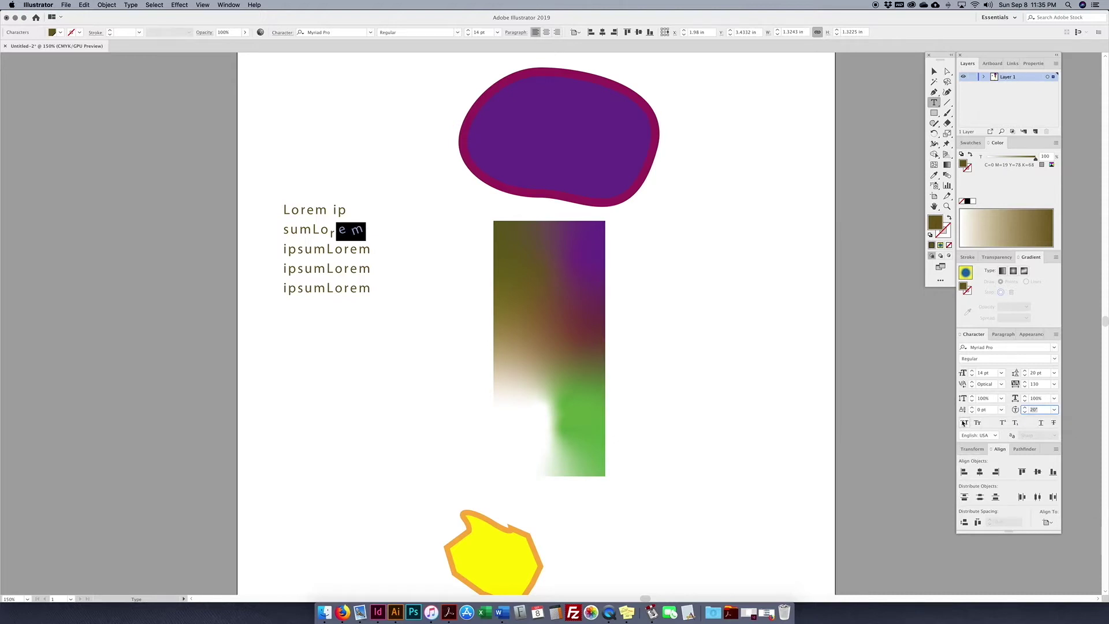
Select all the text in the Lorem ipsum block and try All Caps and Small Caps on it.
key("Escape")
key("super+a")
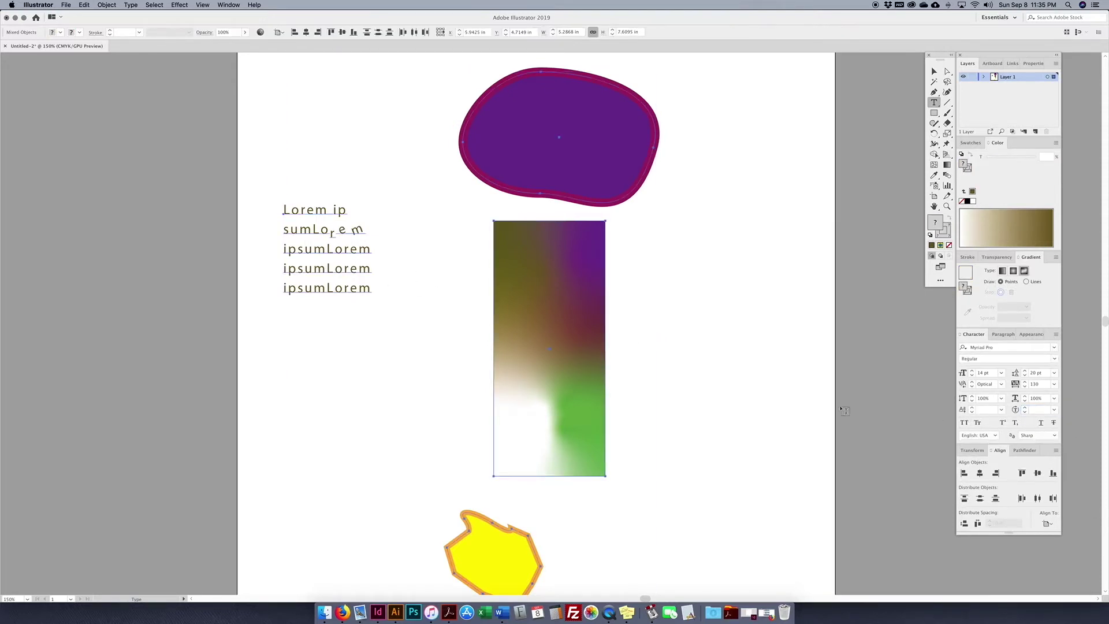
left_click(363, 263, "super")
double_click(363, 263)
key("super+a")
left_click_drag(361, 250, 305, 238)
key("super+a")
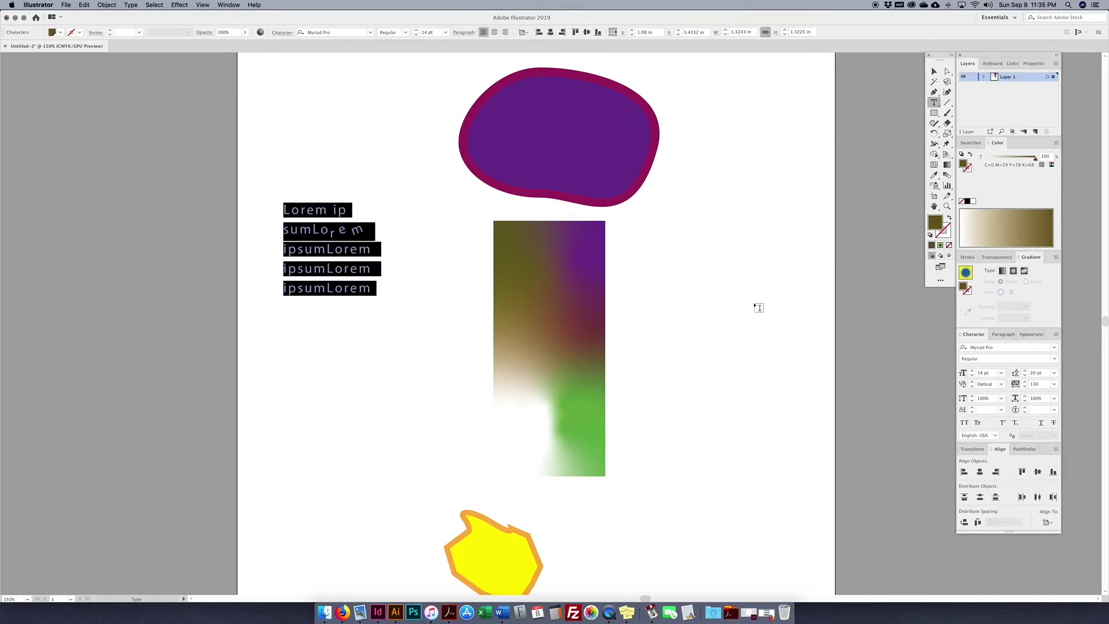
left_click(964, 423)
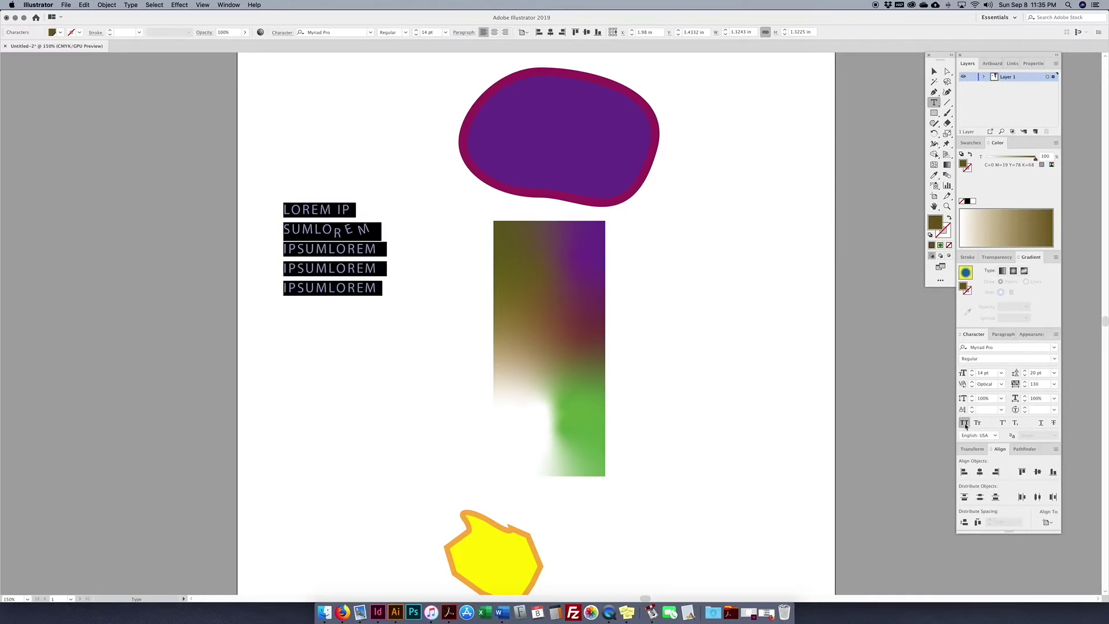
left_click(964, 423)
left_click(978, 424)
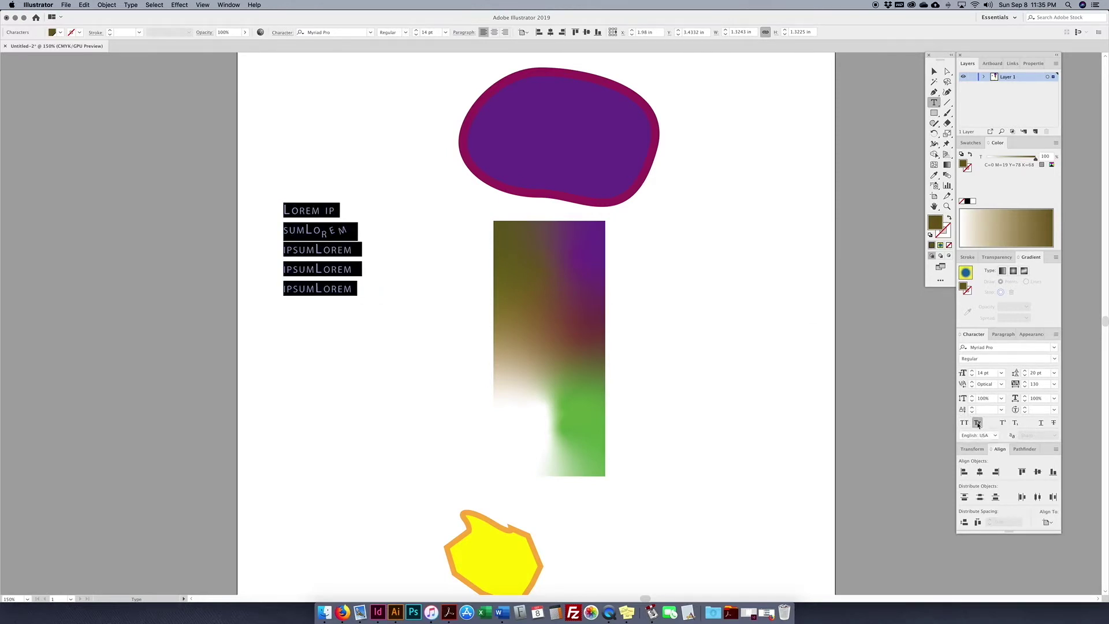
left_click(978, 423)
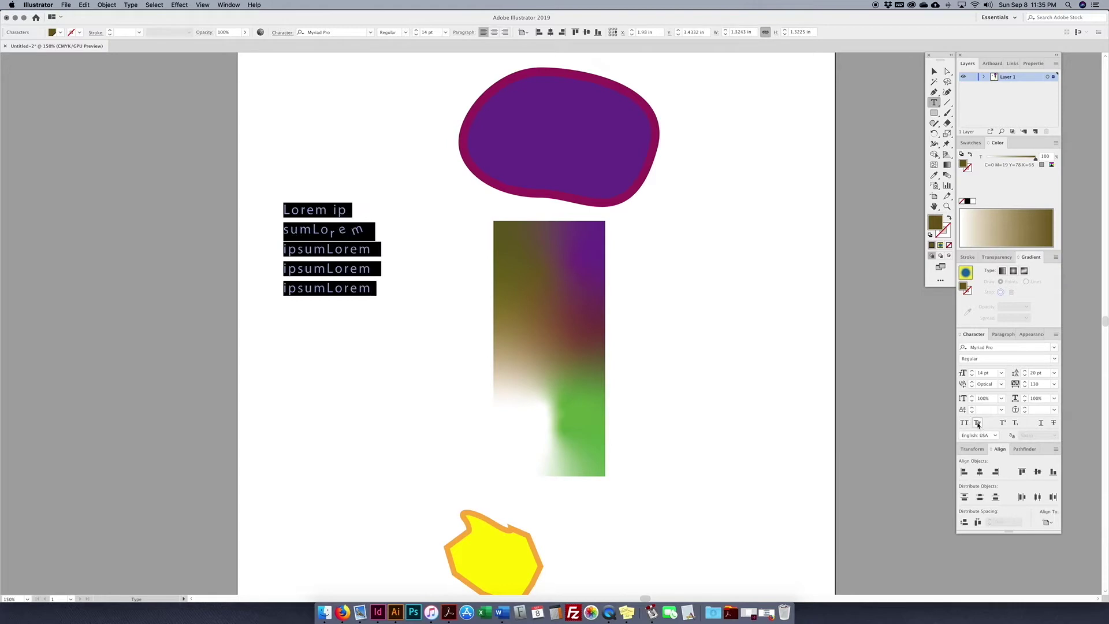
Try Subscript, Underline and Strikethrough on the selected text, and return it to plain formatting.
left_click(1015, 423)
left_click(1015, 424)
left_click(1015, 424)
left_click(1016, 423)
left_click(1041, 423)
left_click(1055, 424)
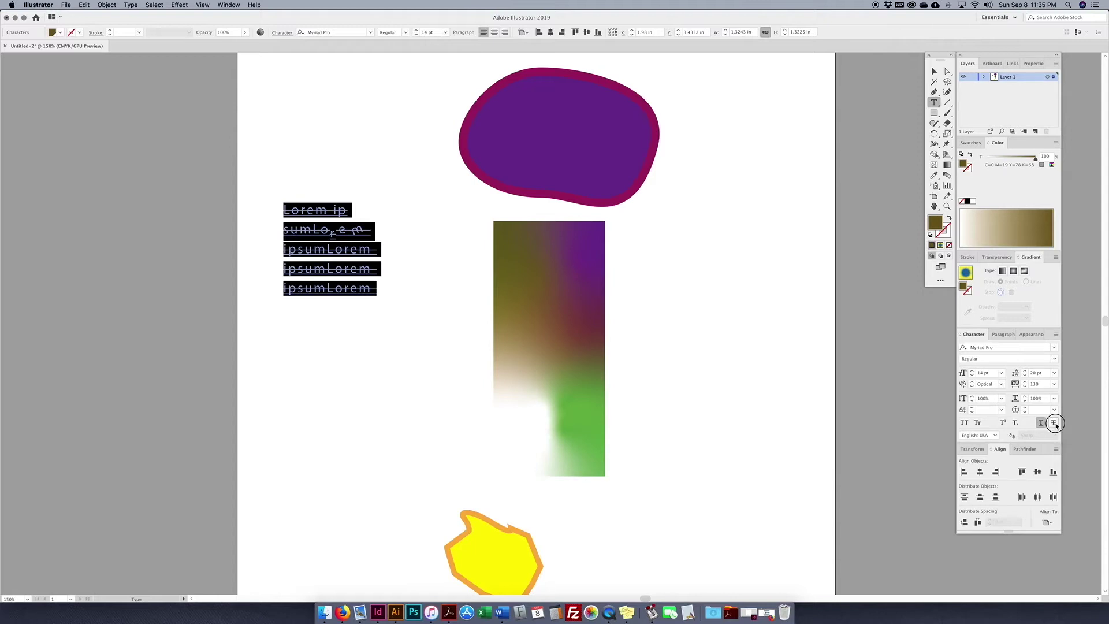
left_click(1042, 423)
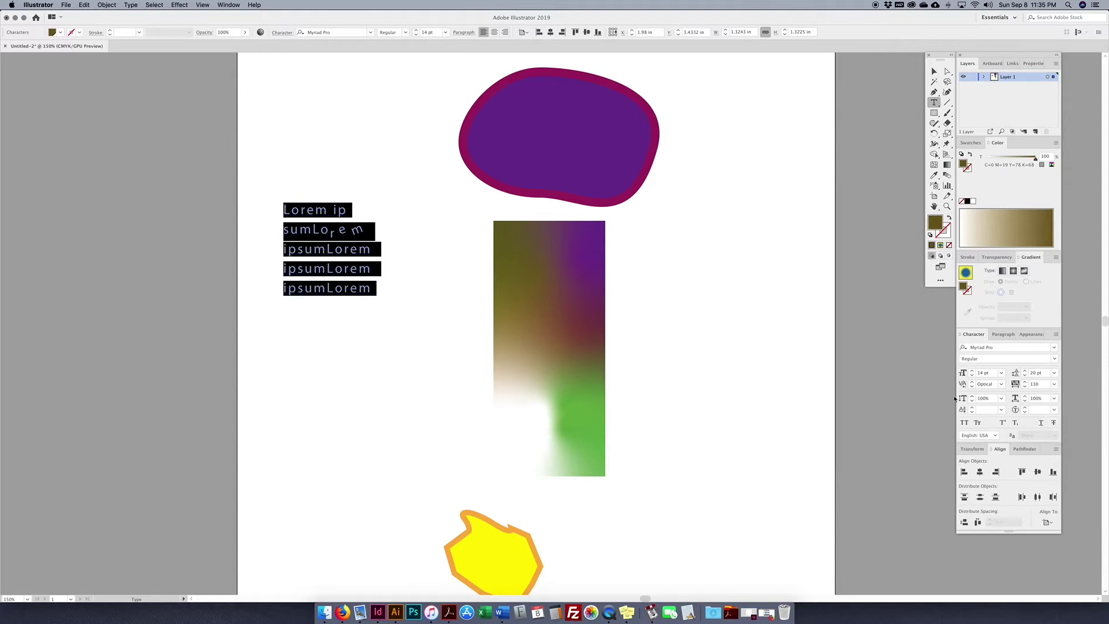
Select the purple rounded shape and try various opacity levels, settling on 40%.
left_click(935, 70)
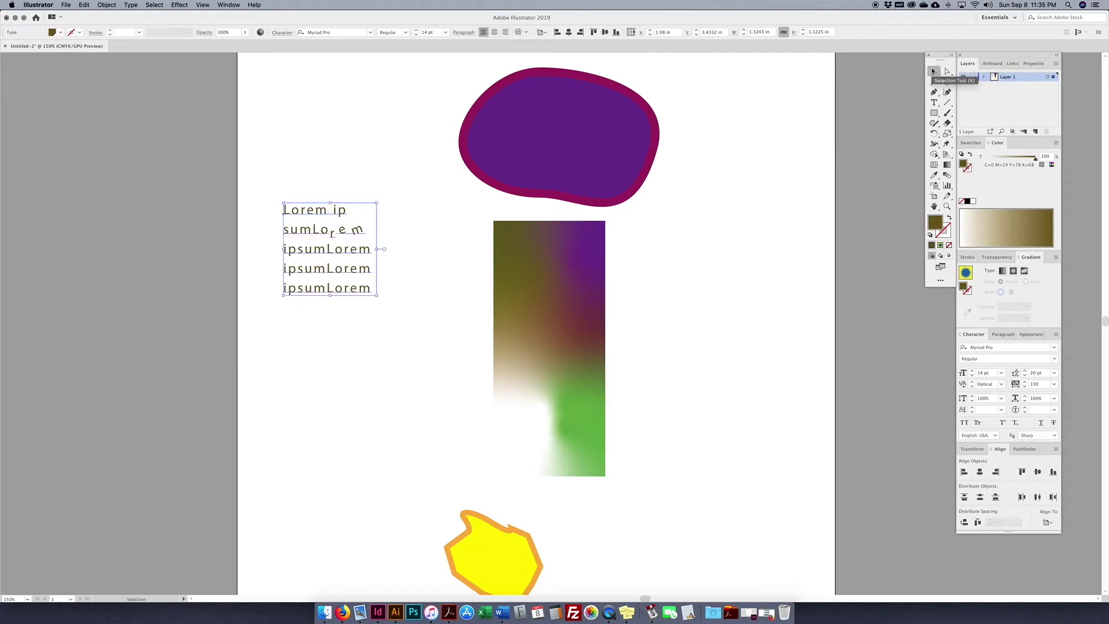
left_click(616, 160)
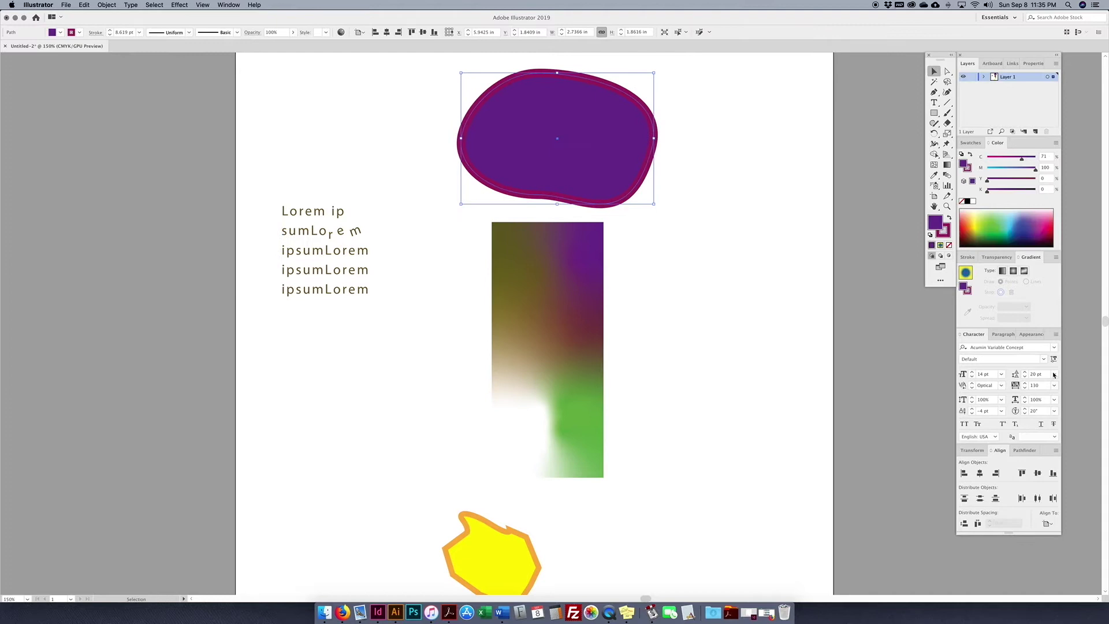
left_click(997, 257)
left_click(1037, 271)
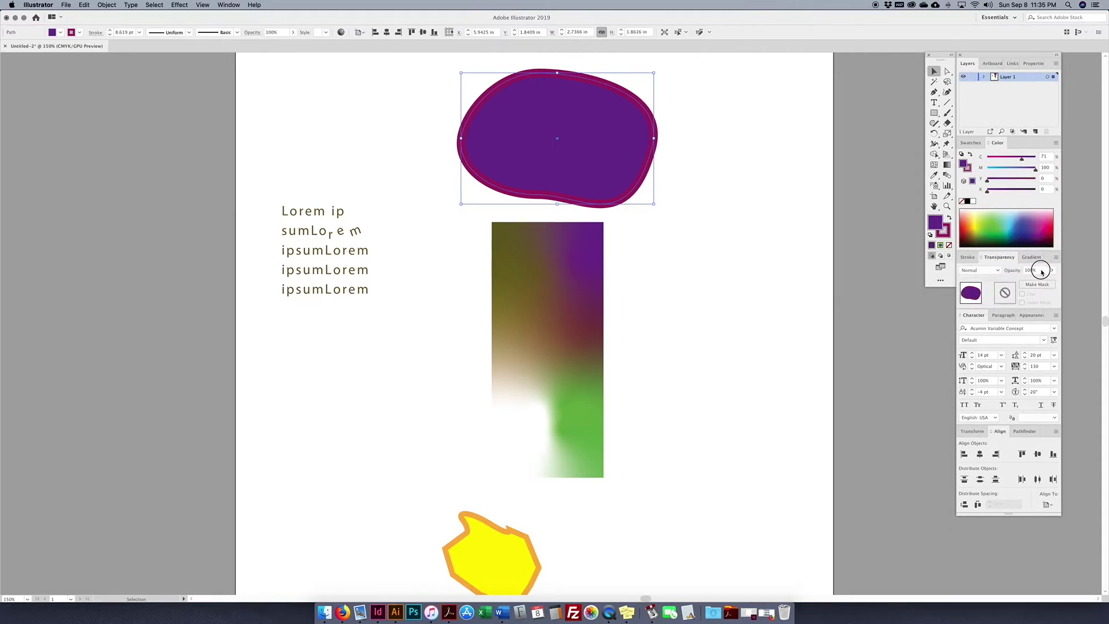
key("shift+Down")
key("shift+Down")
key("shift+Down")
key("shift+Down")
key("shift+Down")
key("shift+Down")
key("shift+Down")
key("shift+Down")
key("shift+Down")
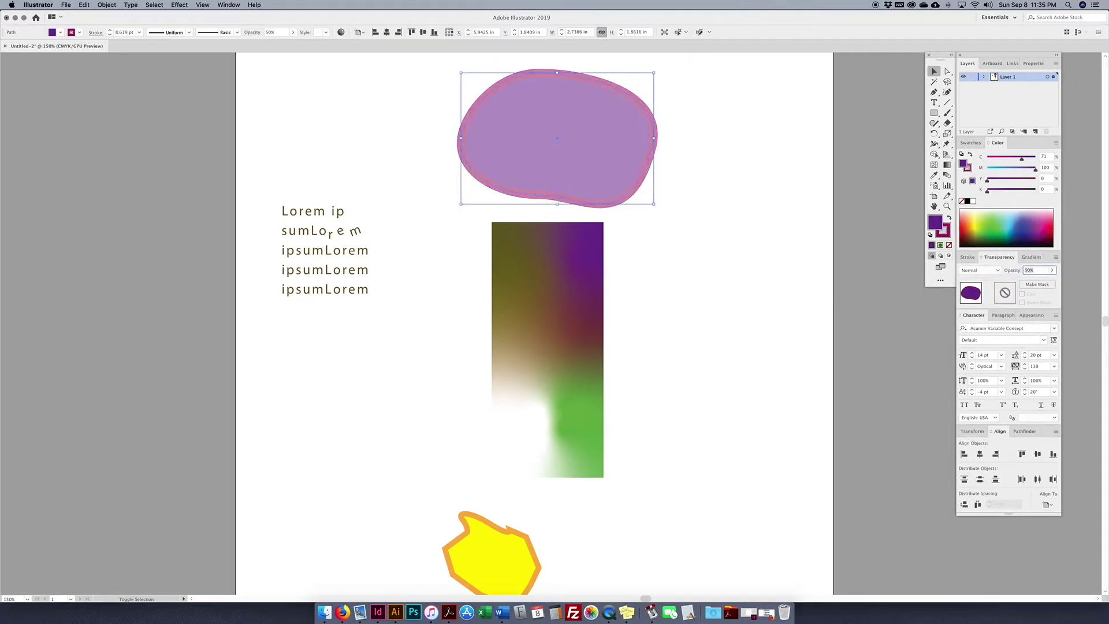
key("shift+Up")
key("shift+Up")
key("shift+Up")
key("shift+Up")
key("shift+Up")
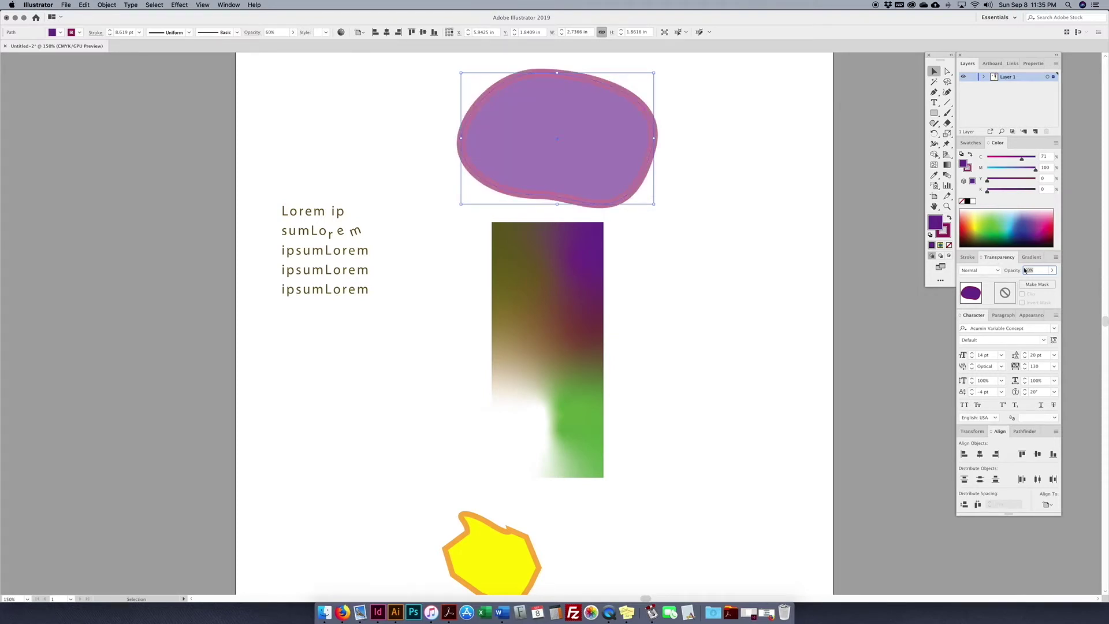
key("shift+Up")
key("shift+Down")
key("shift+Up")
key("shift+Down")
key("shift+Up")
key("shift+Down")
key("shift+Up")
key("shift+Up")
key("shift+Up")
key("shift+Up")
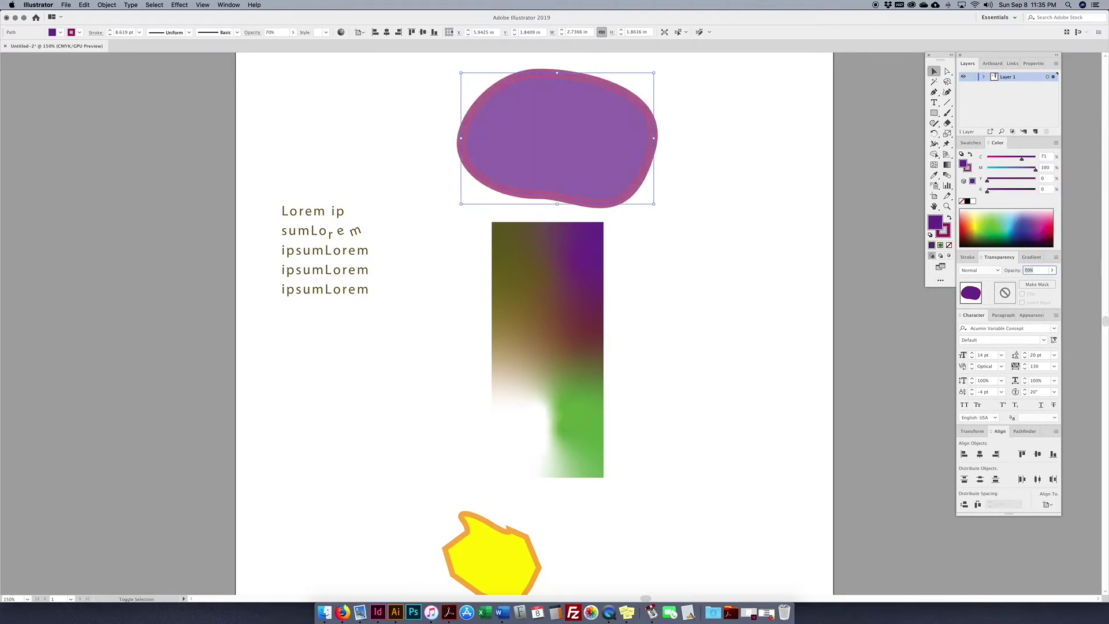
key("shift+Down")
key("shift+Down")
key("shift+Down")
key("shift+Down")
key("shift+Down")
key("shift+Down")
key("shift+Down")
key("shift+Down")
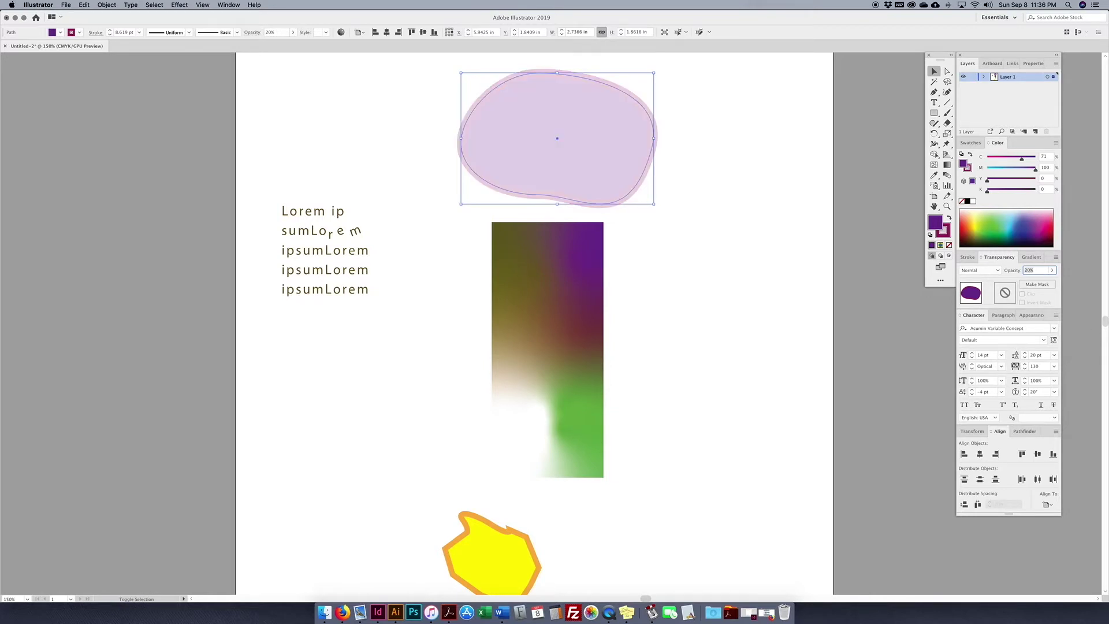
key("Up")
key("Up")
key("Up")
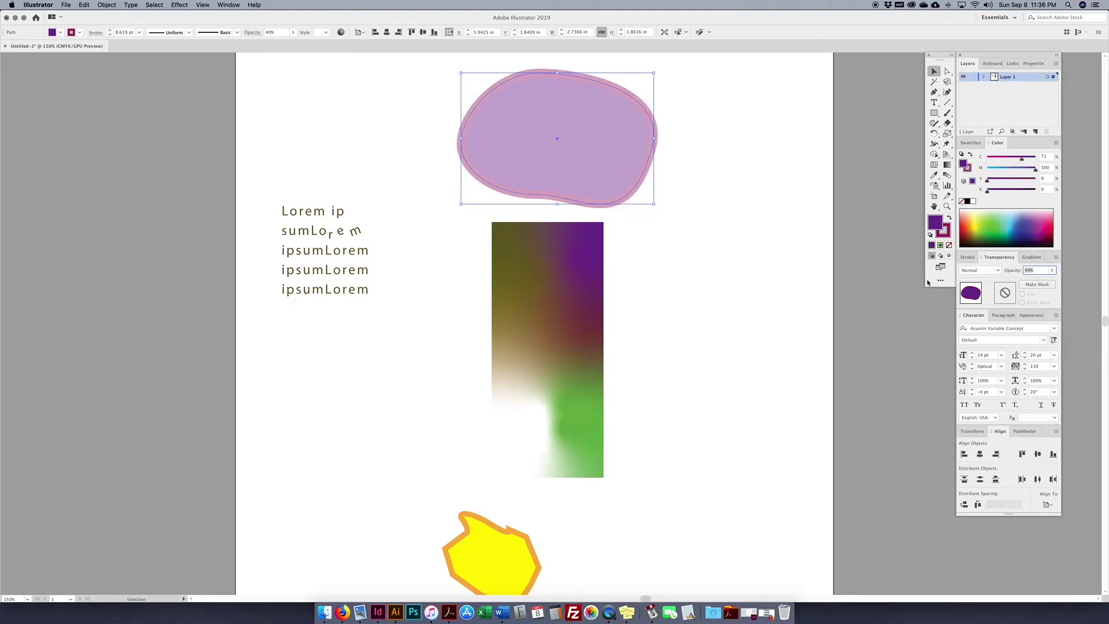
Place the translucent shape over the gradient rectangle to check its transparency, and move it back above the rectangle.
left_click_drag(616, 187, 638, 328)
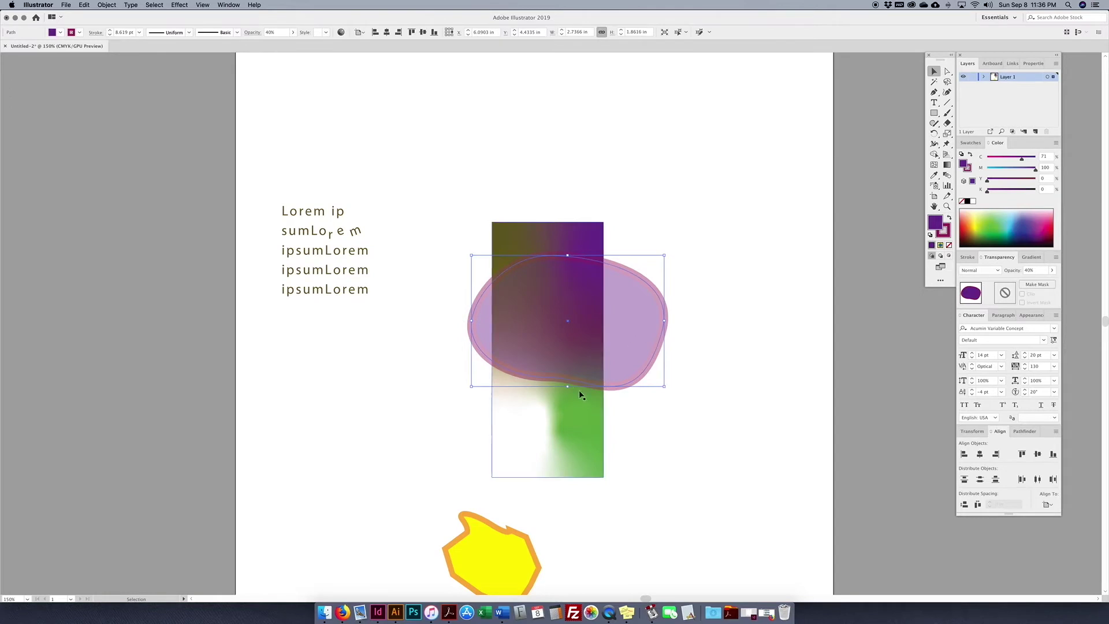
left_click(692, 232)
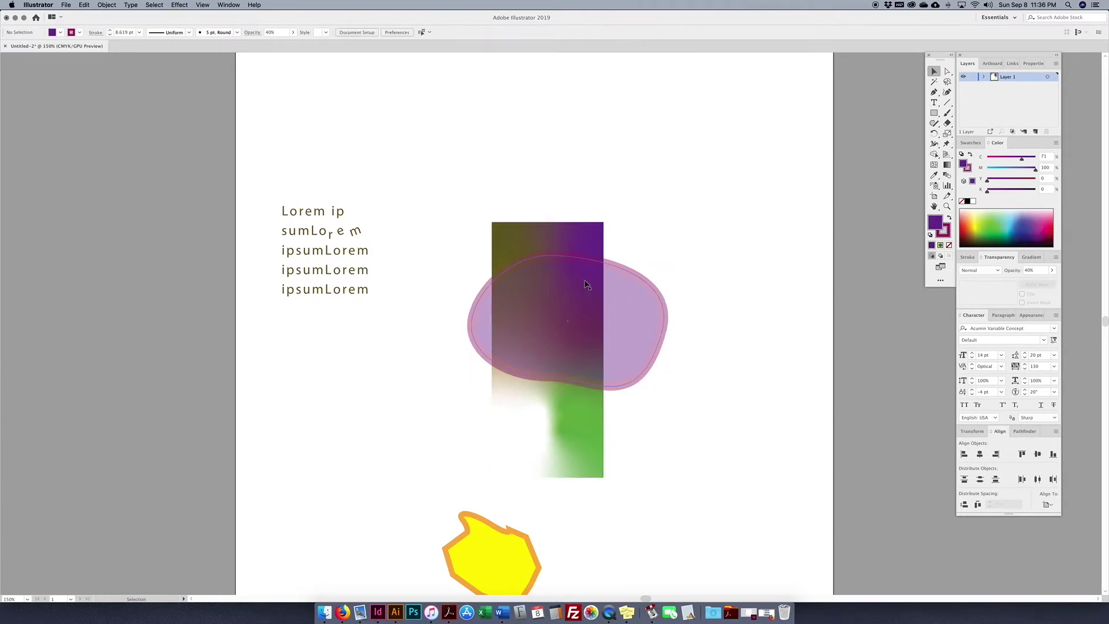
scroll(586, 285, "left", 3)
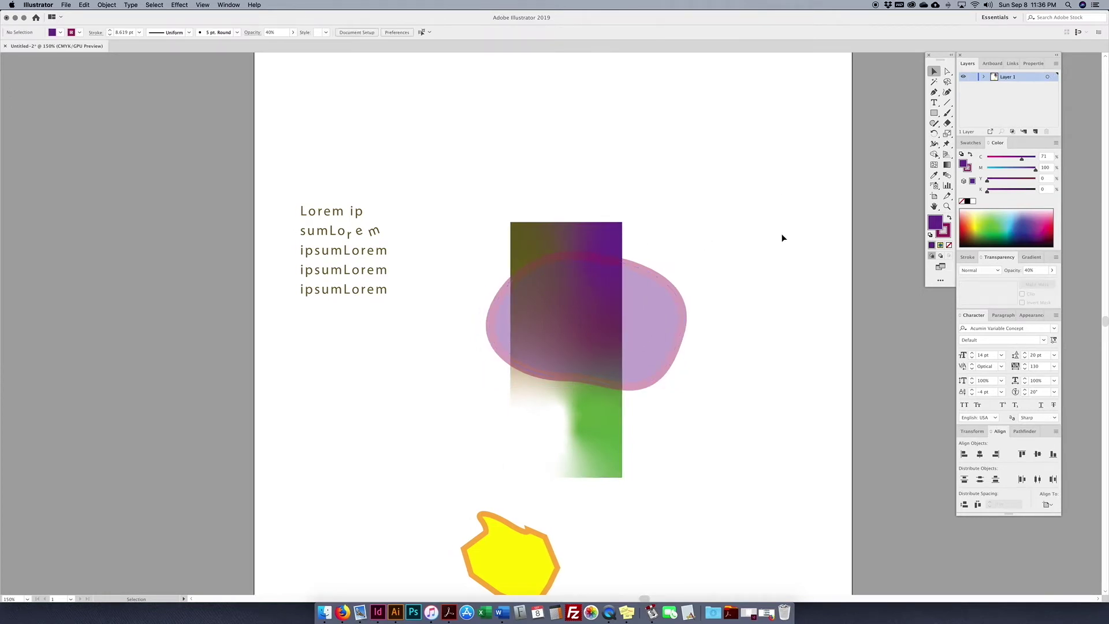
left_click_drag(664, 282, 657, 63)
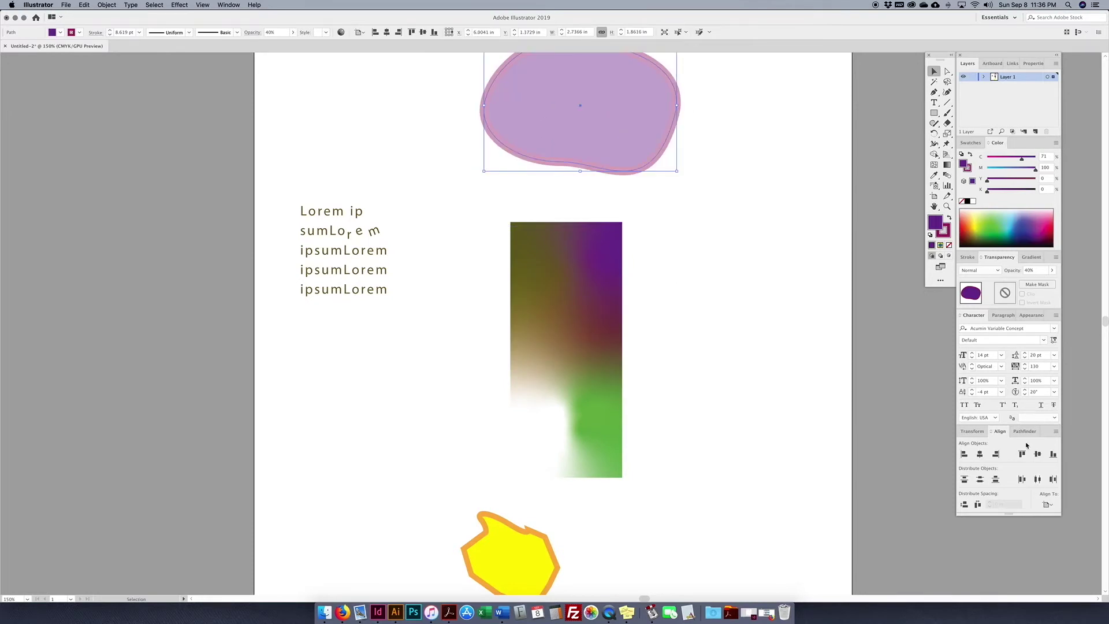
Nudge the purple shape down to just above the gradient rectangle and set its X position to 8 in.
left_click(967, 434)
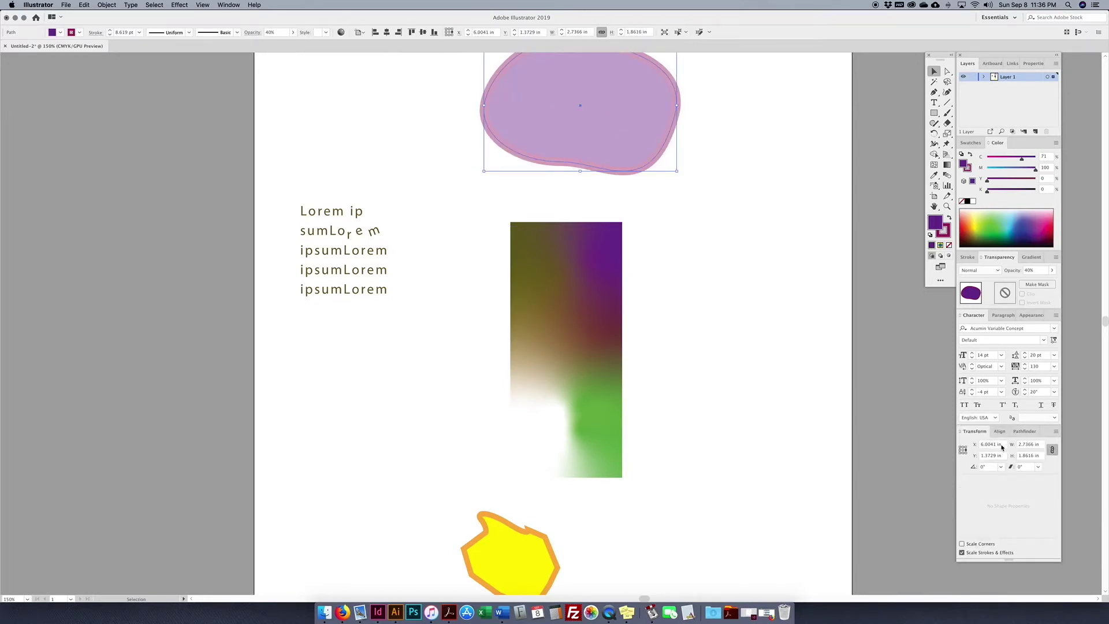
left_click_drag(641, 175, 639, 215)
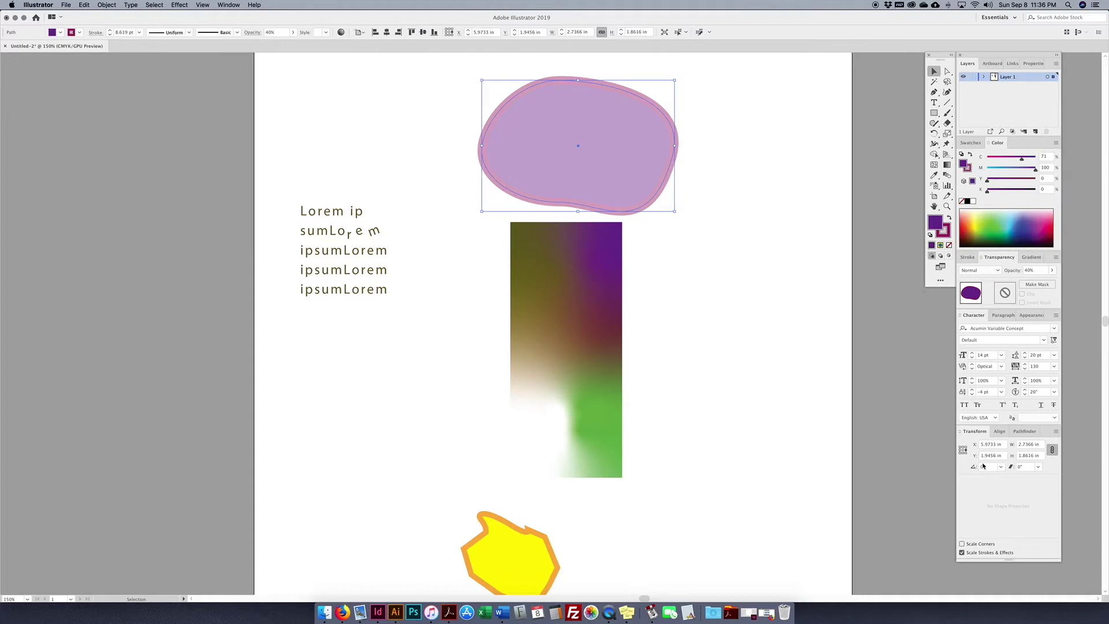
double_click(988, 445)
type("9")
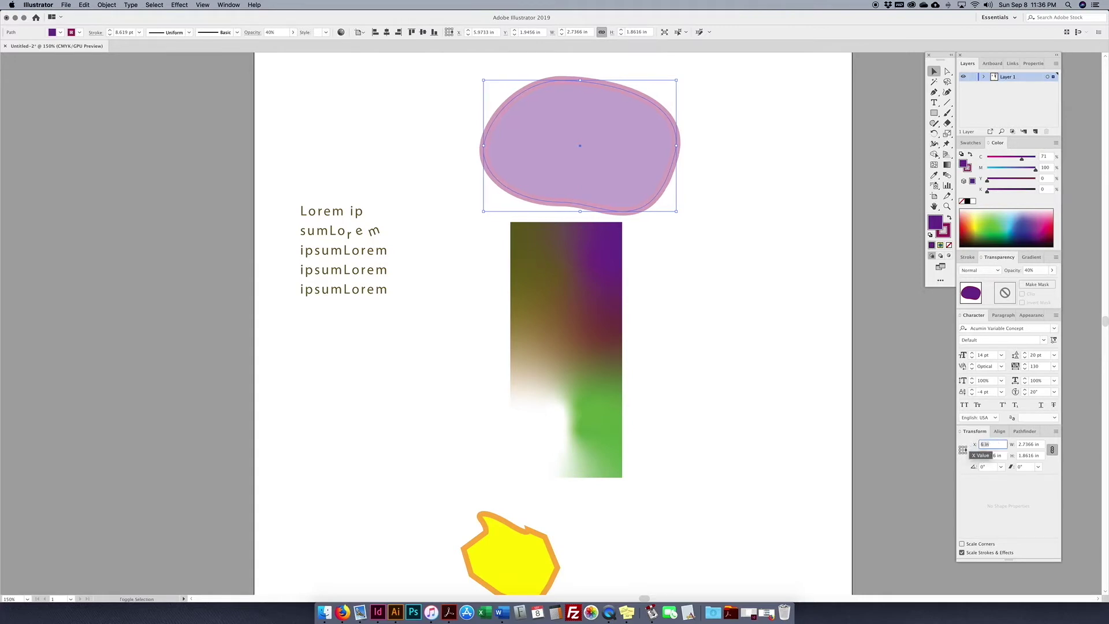
key("Return")
key("shift+Down")
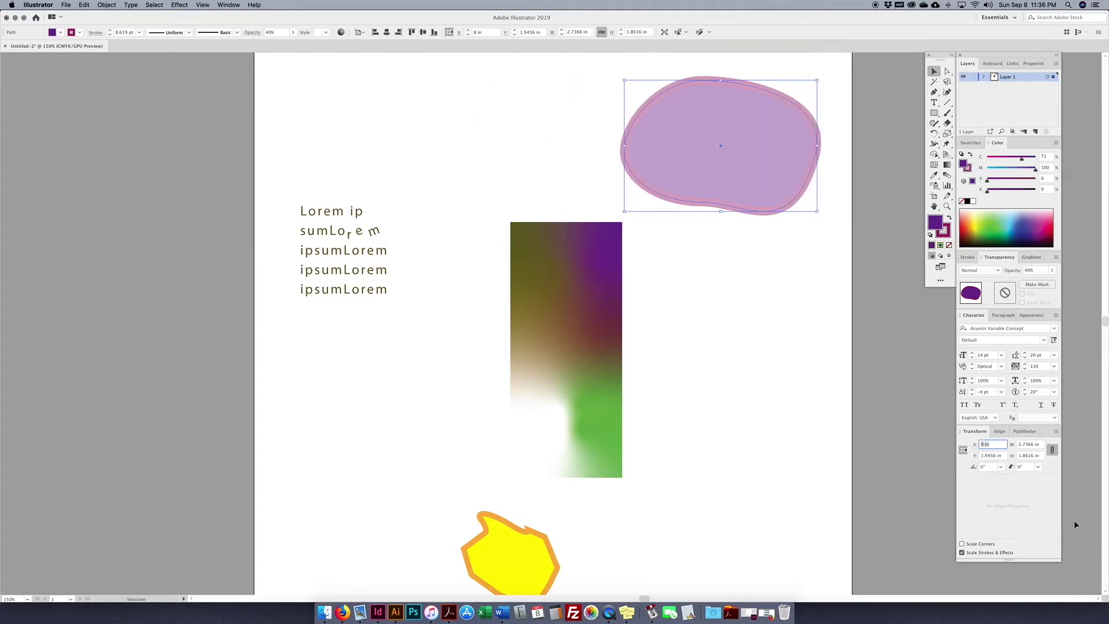
Set the shape's width to 5 in without constraining proportions, then link proportions and try heights of 3 in and 1 in.
key("Tab")
left_click(1052, 451)
left_click(1043, 444)
type("5")
key("Return")
left_click(1053, 449)
left_click(1031, 455)
type("3")
key("Return")
type("1")
key("Return")
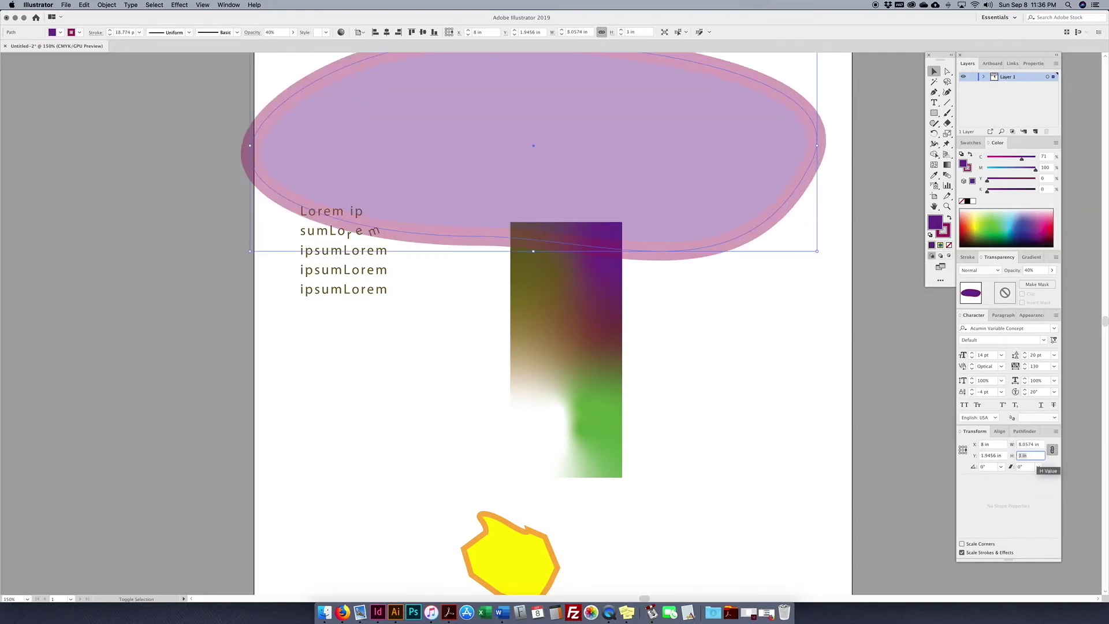
Try a height of 0 in and a width of 2 in on the shape, and undo these size changes.
type("0")
key("Return")
left_click(1025, 445)
type("2")
key("Return")
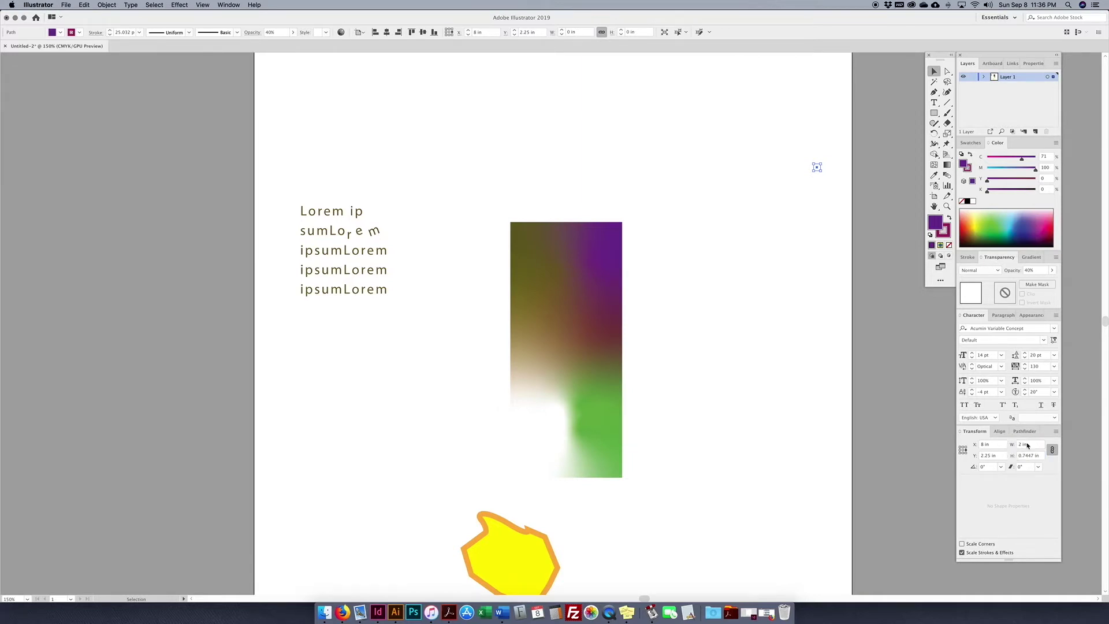
left_click(1026, 455)
left_click_drag(814, 171, 811, 170)
key("Up")
key("super+z")
left_click(785, 266)
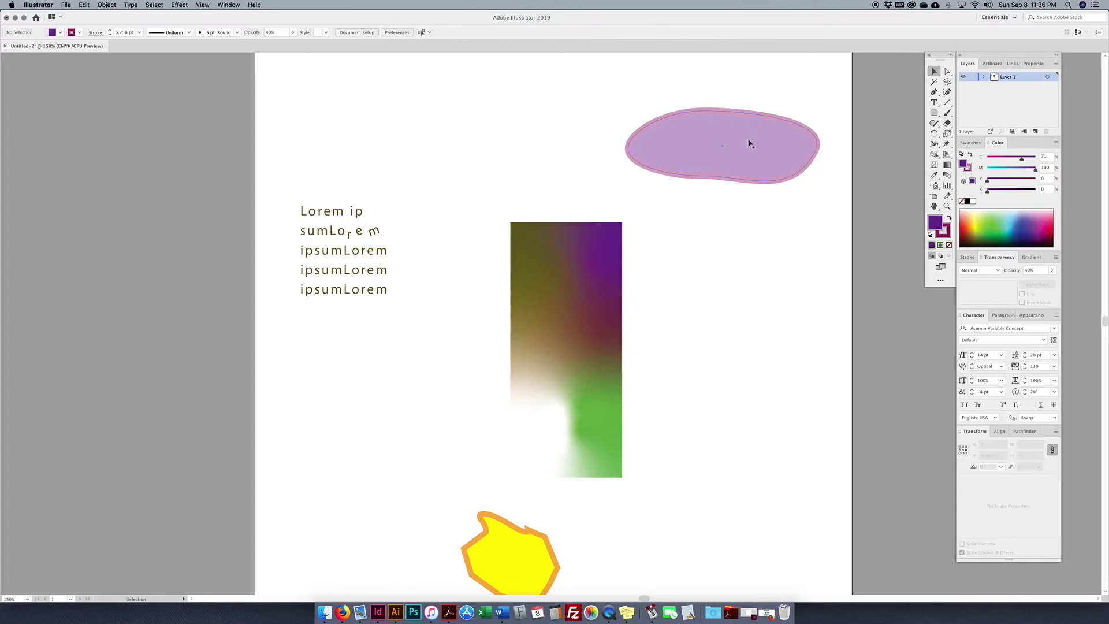
Move the flattened shape back above the gradient rectangle and scale it proportionally to about 3.18 in wide.
left_click_drag(750, 141, 610, 146)
left_click(993, 469)
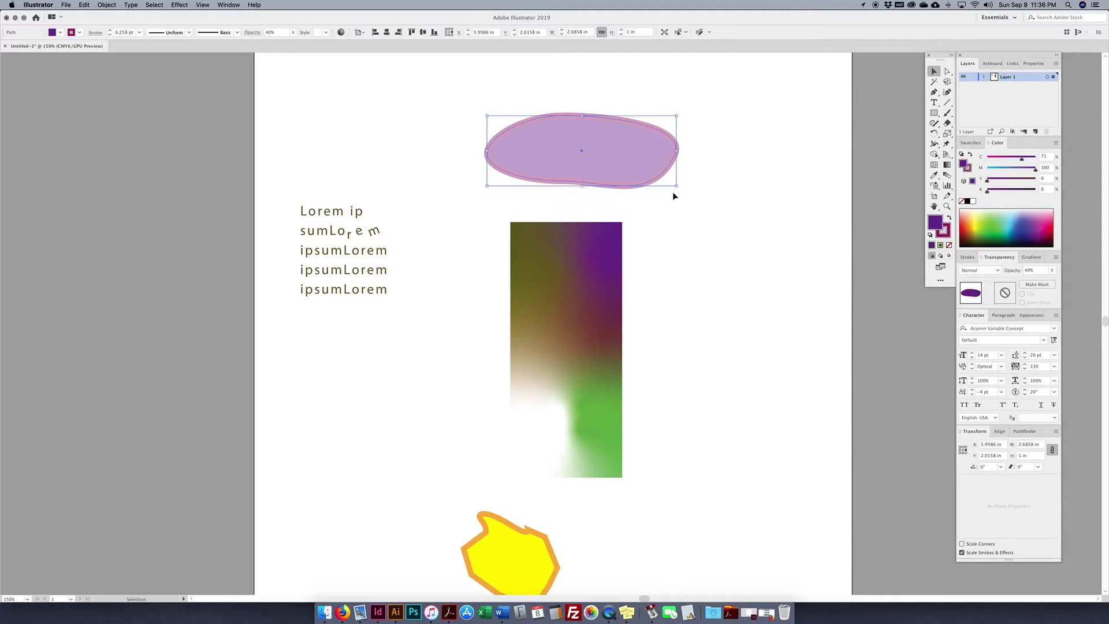
left_click_drag(673, 193, 711, 222)
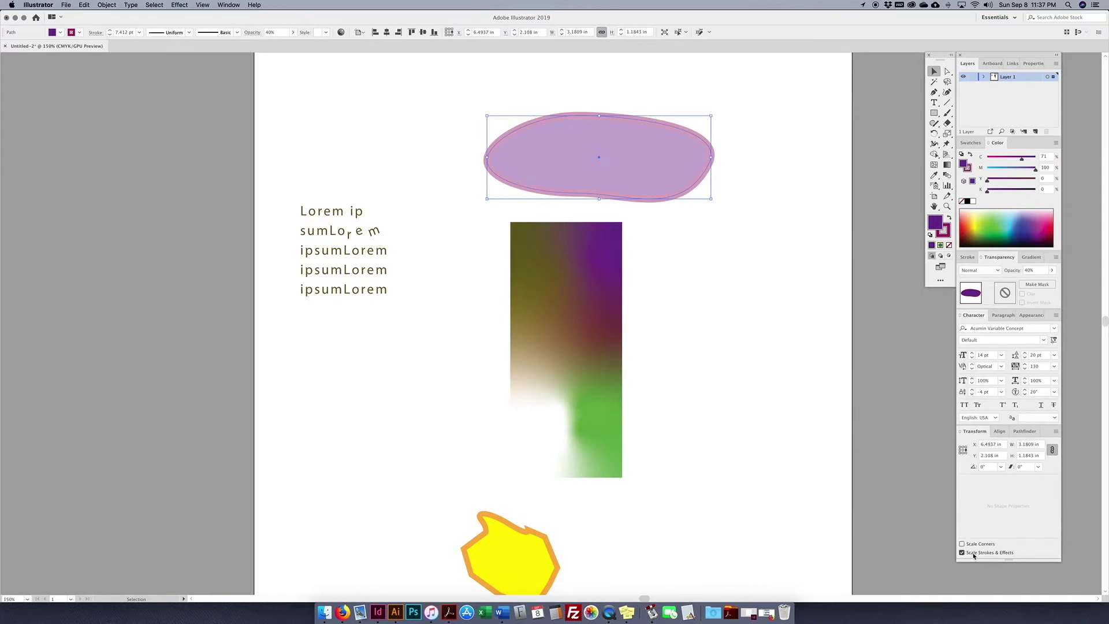
left_click(762, 291)
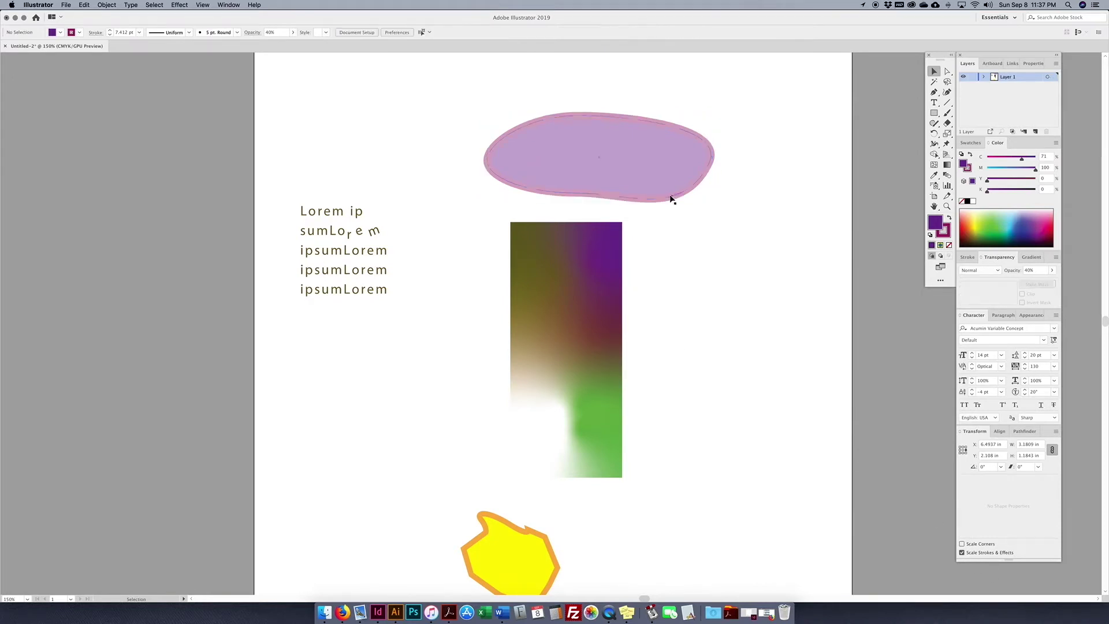
Turn off Scale Strokes & Effects, enlarge the shape proportionally to about 6.09 in wide, and reposition it above the rectangle.
left_click(612, 143)
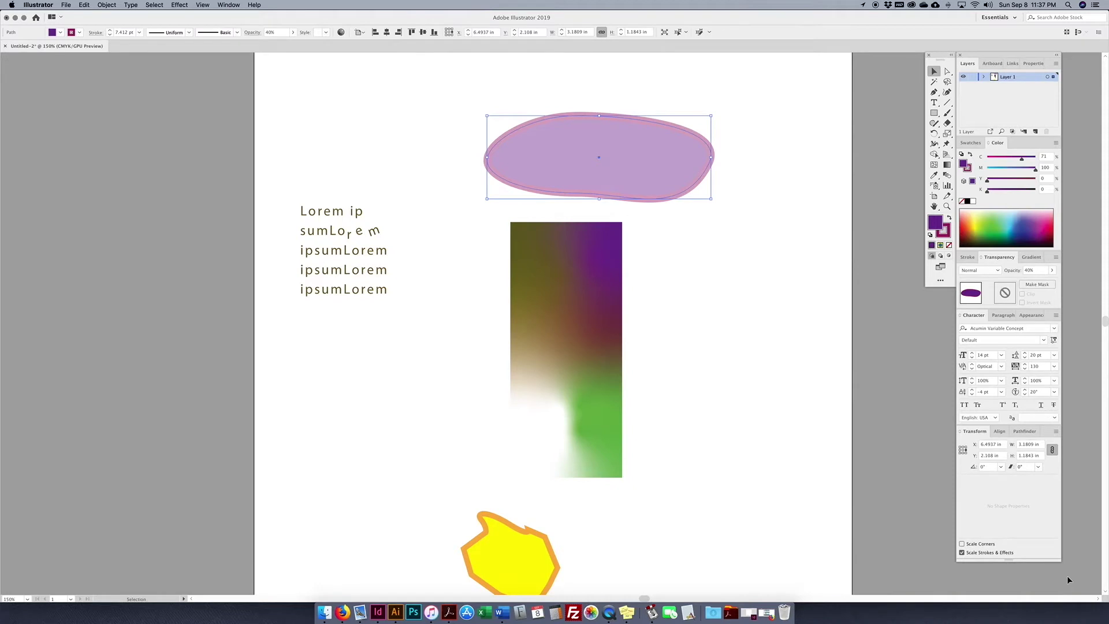
left_click(975, 553)
mouse_move(711, 199)
left_mouse_down()
mouse_move(726, 216)
mouse_move(916, 275)
left_mouse_up()
left_click_drag(702, 230, 547, 156)
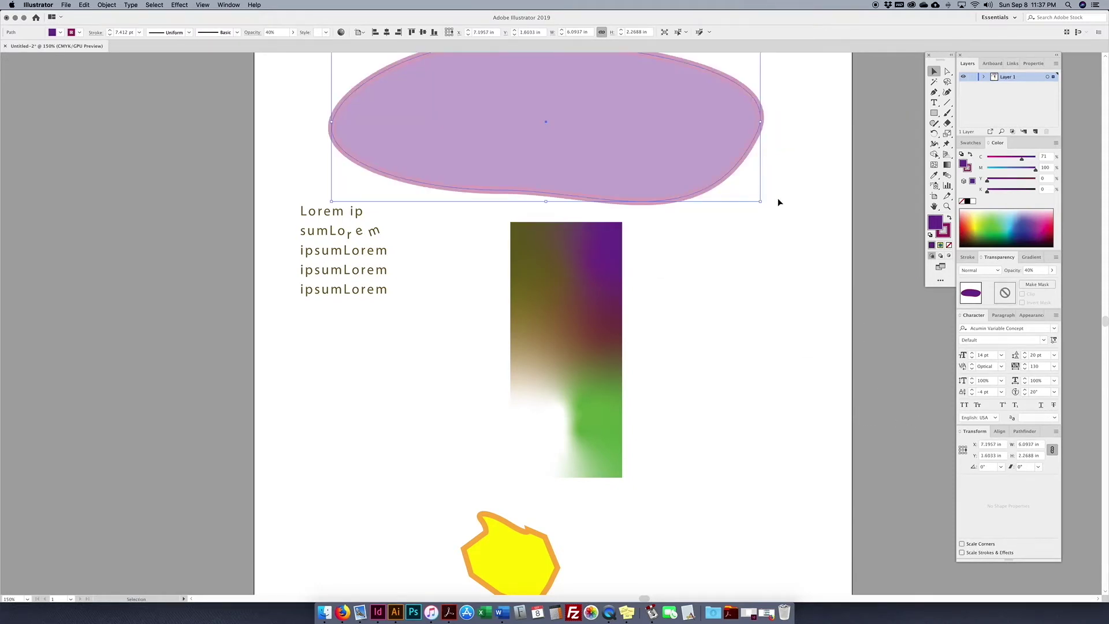
Scale the purple shape proportionally to about 2.47 in wide above the gradient rectangle, and turn Scale Strokes & Effects back on.
left_click_drag(761, 202, 744, 267)
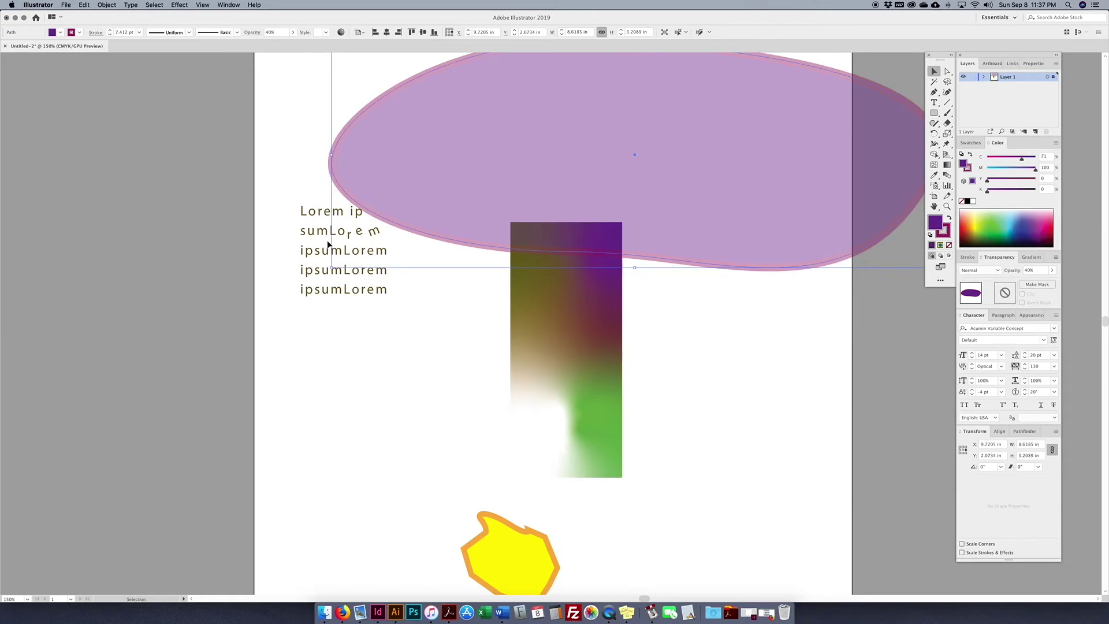
left_click_drag(333, 268, 540, 155)
left_click_drag(697, 98, 505, 132)
left_click_drag(750, 131, 617, 148)
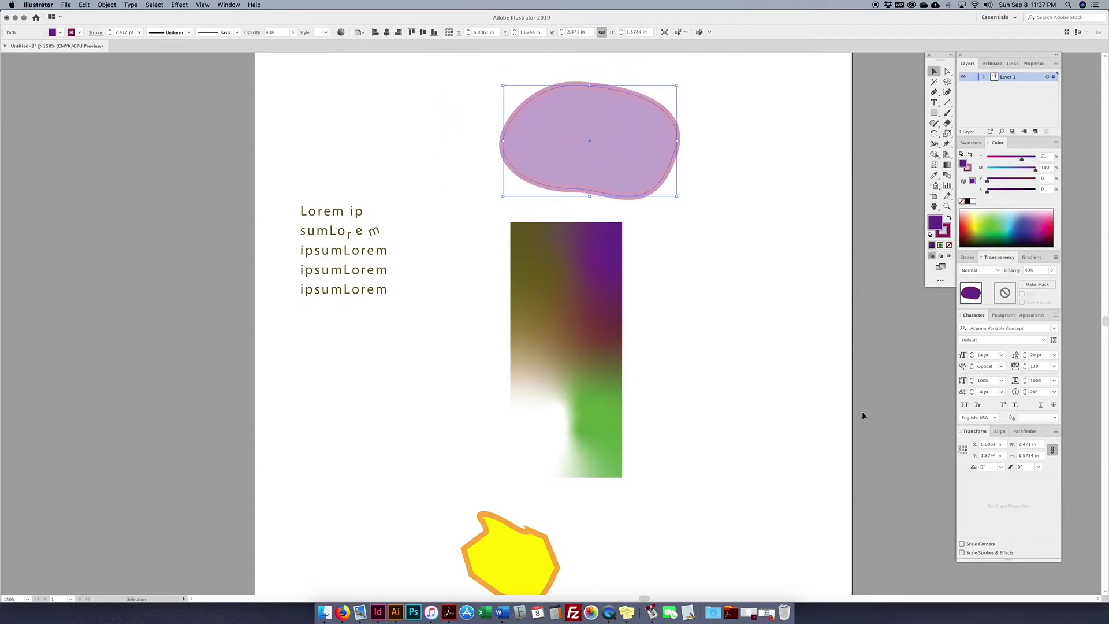
left_click(974, 553)
Show all of the purple shape's appearance attributes and shift the shape slightly closer to the gradient rectangle.
scroll(751, 312, "up", 1)
left_click(1038, 316)
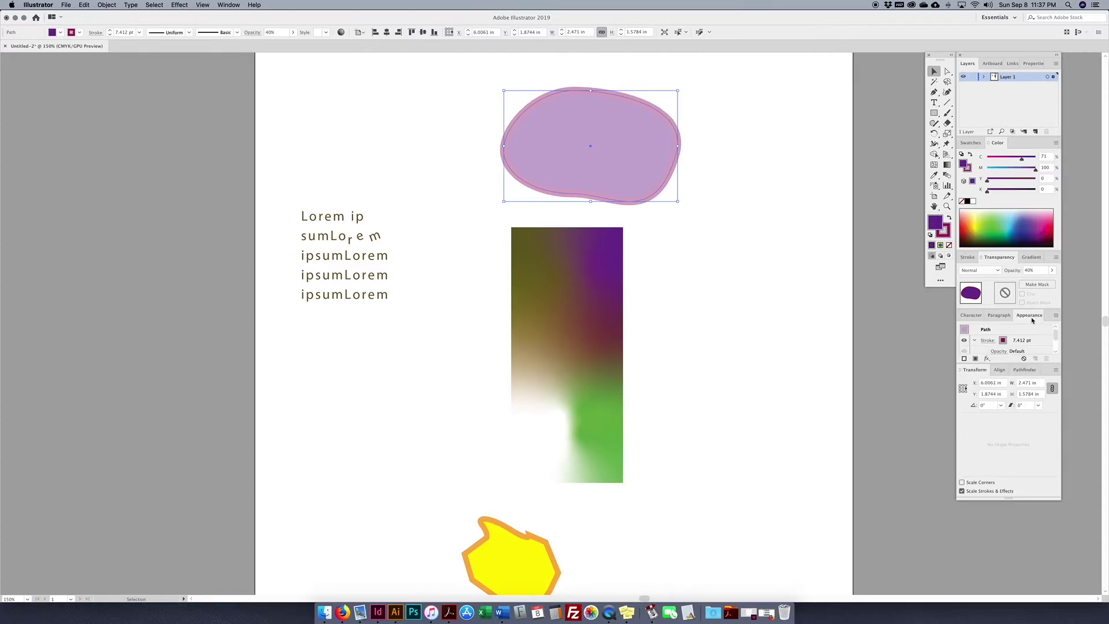
left_click_drag(1006, 362, 1016, 475)
left_click_drag(646, 171, 639, 182)
left_click(699, 185)
left_click(656, 175)
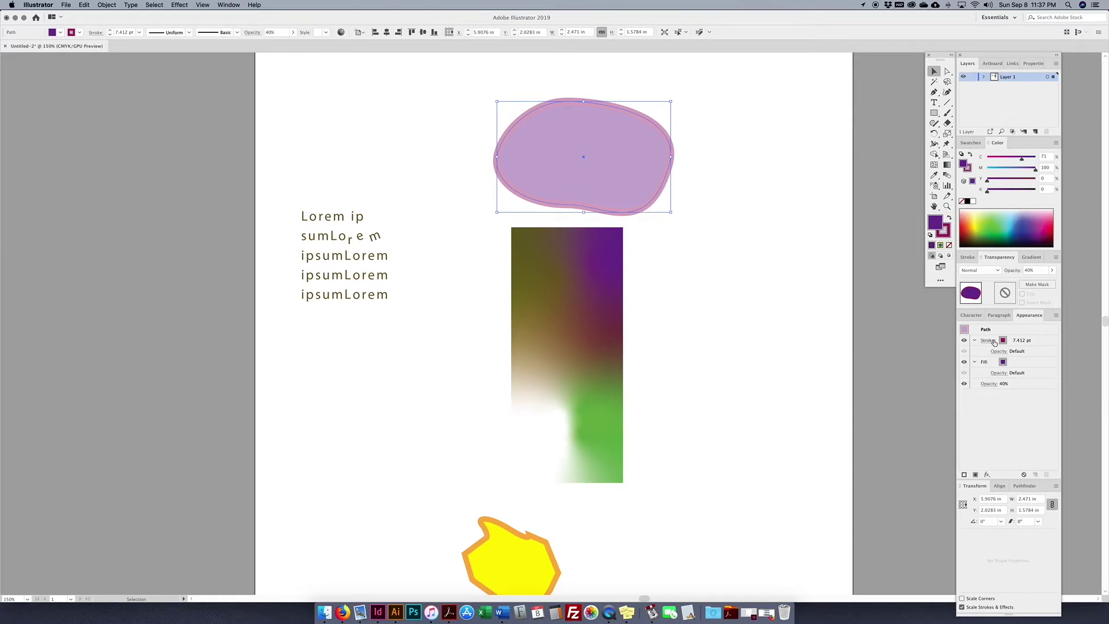
Try a 20 pt stroke on the purple shape, and settle on a stroke weight of 10 pt.
left_click(1004, 341)
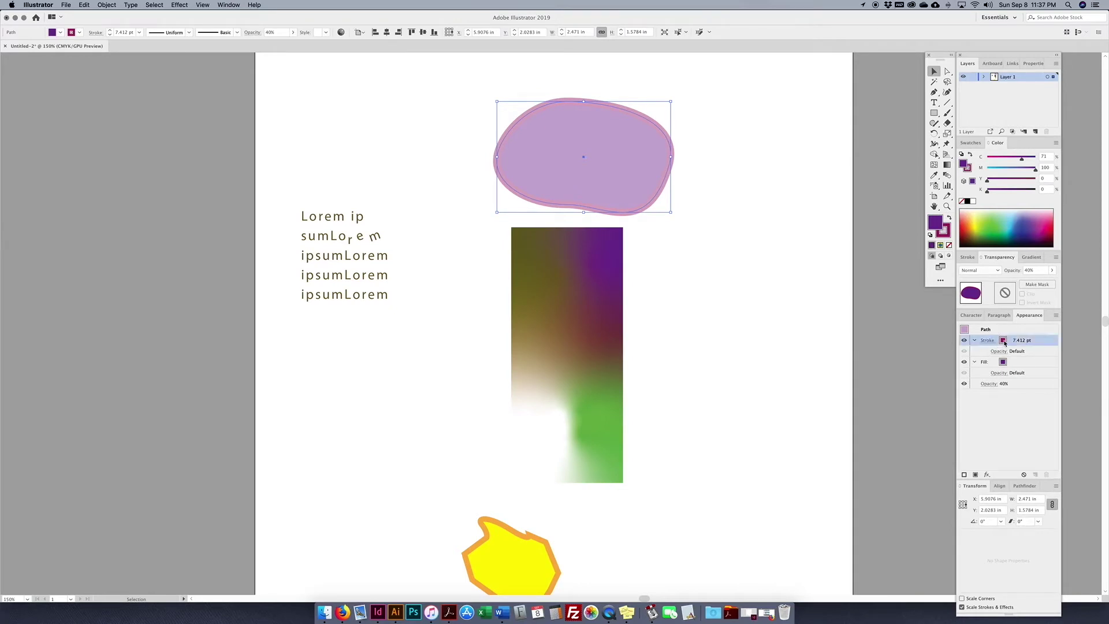
left_click(1004, 341)
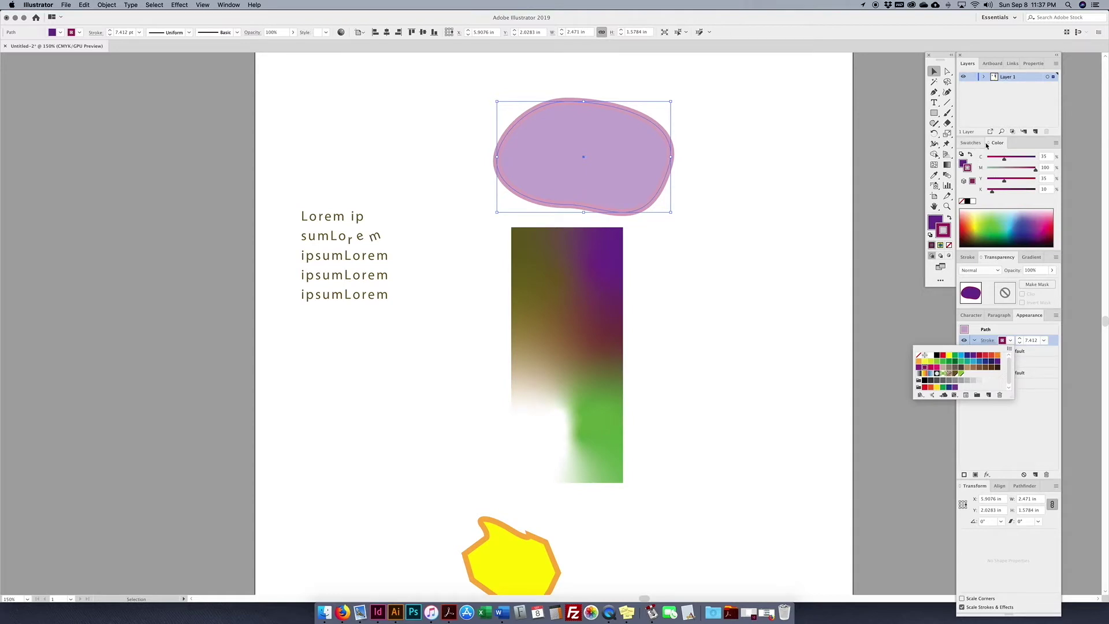
key("Escape")
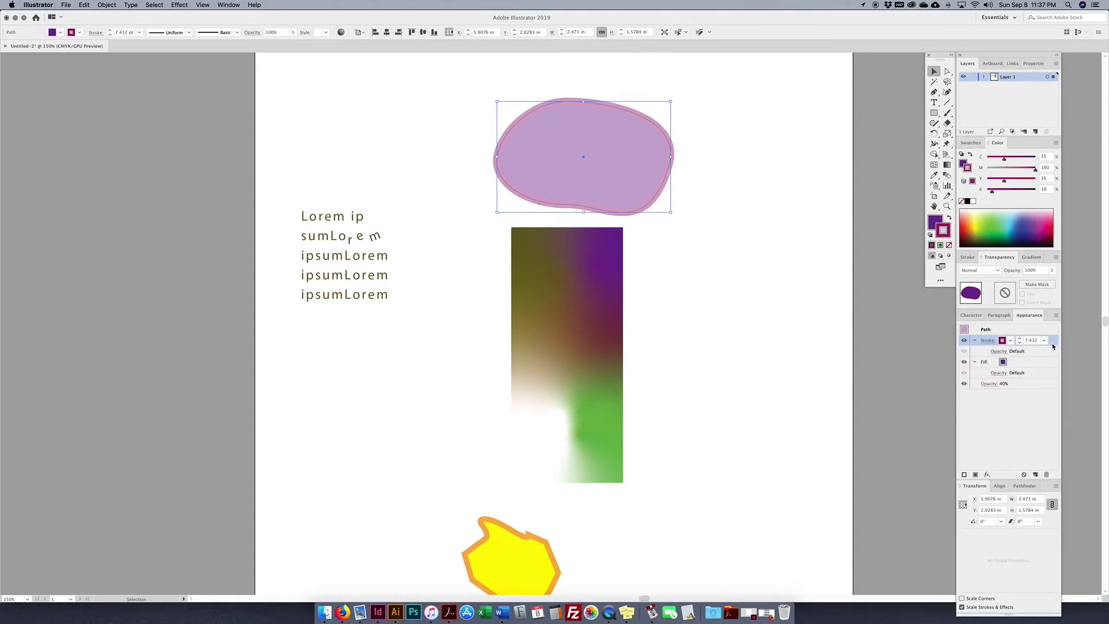
left_click(1034, 341)
type("22")
key("Return")
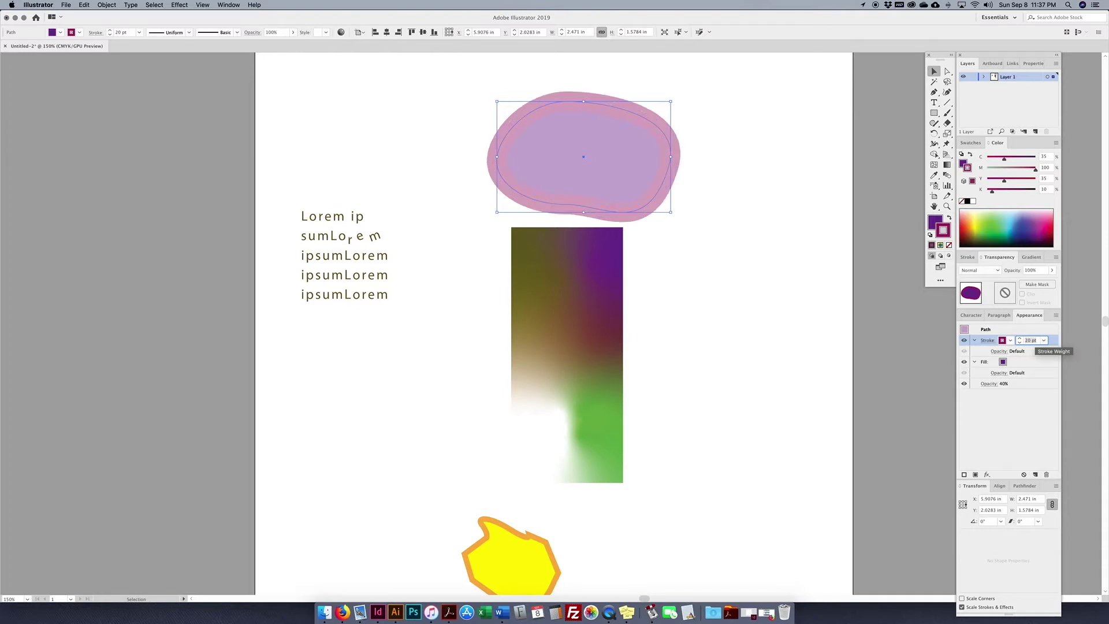
type("10")
key("Return")
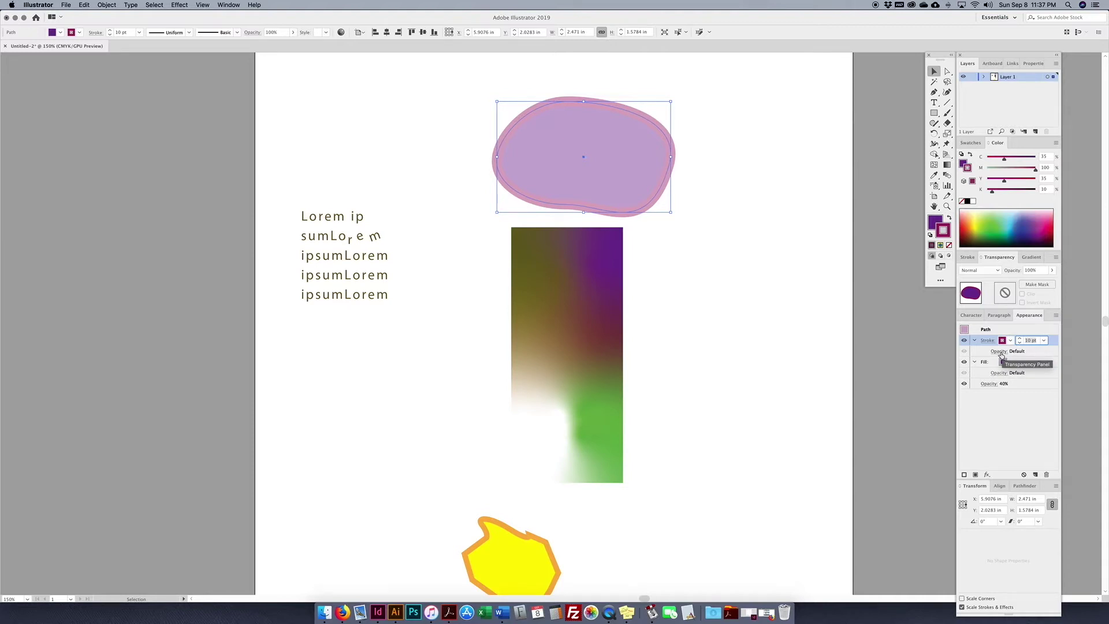
Try lower opacity values on the shape's stroke alone and return it to 100%.
left_click(997, 351)
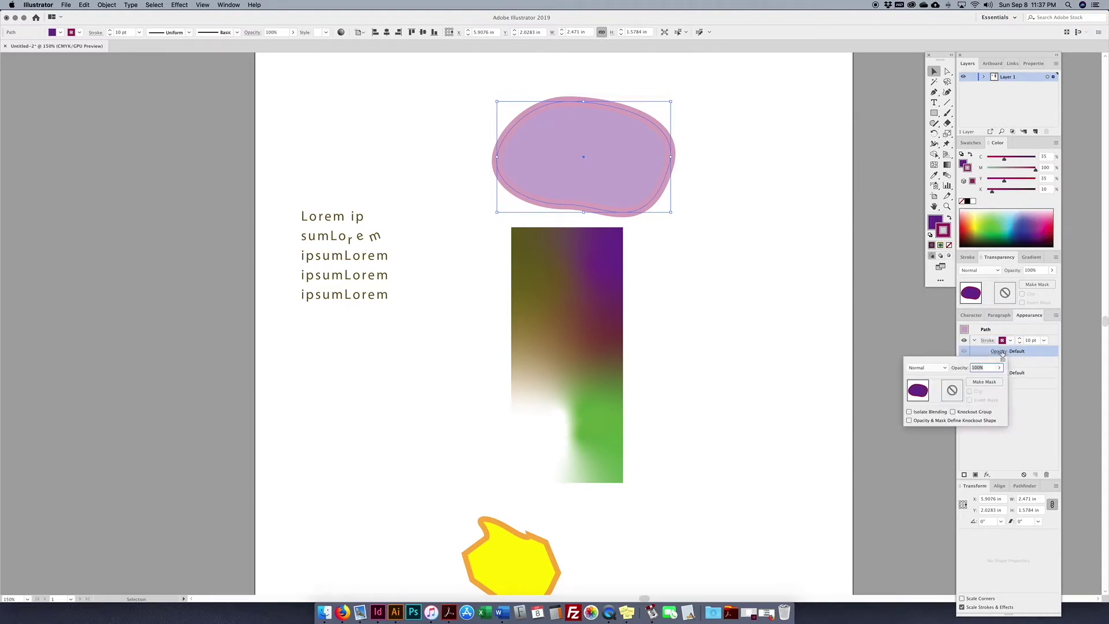
key("shift+Down")
key("shift+Down")
key("shift+Down")
key("shift+Down")
key("shift+Down")
key("shift+Down")
key("shift+Down")
key("shift+Up")
key("shift+Up")
key("shift+Up")
key("shift+Up")
key("shift+Up")
key("shift+Up")
key("shift+Up")
left_click(1006, 446)
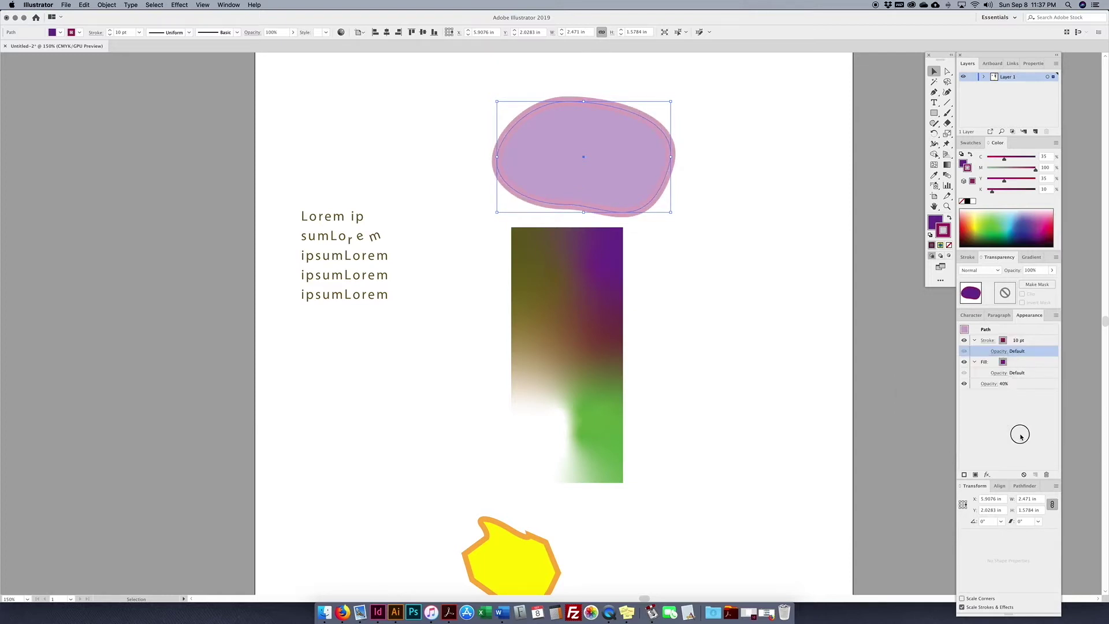
Change the shape's fill attribute from purple to the green swatch (C=75, M=0, Y=75, K=0).
left_click(1023, 364)
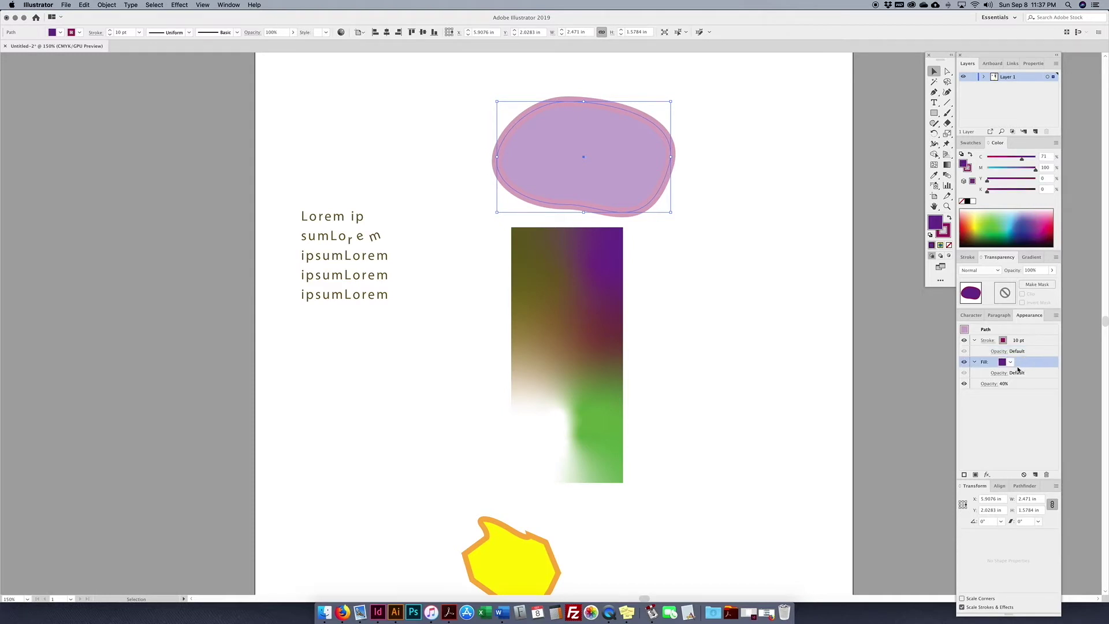
left_click(1003, 363)
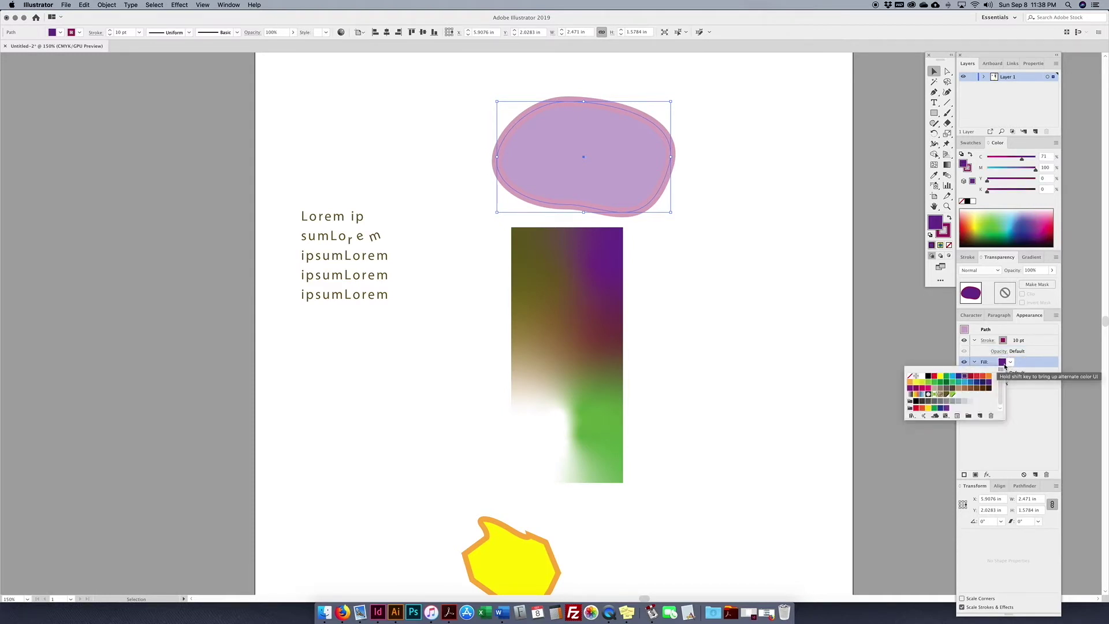
left_click(951, 384)
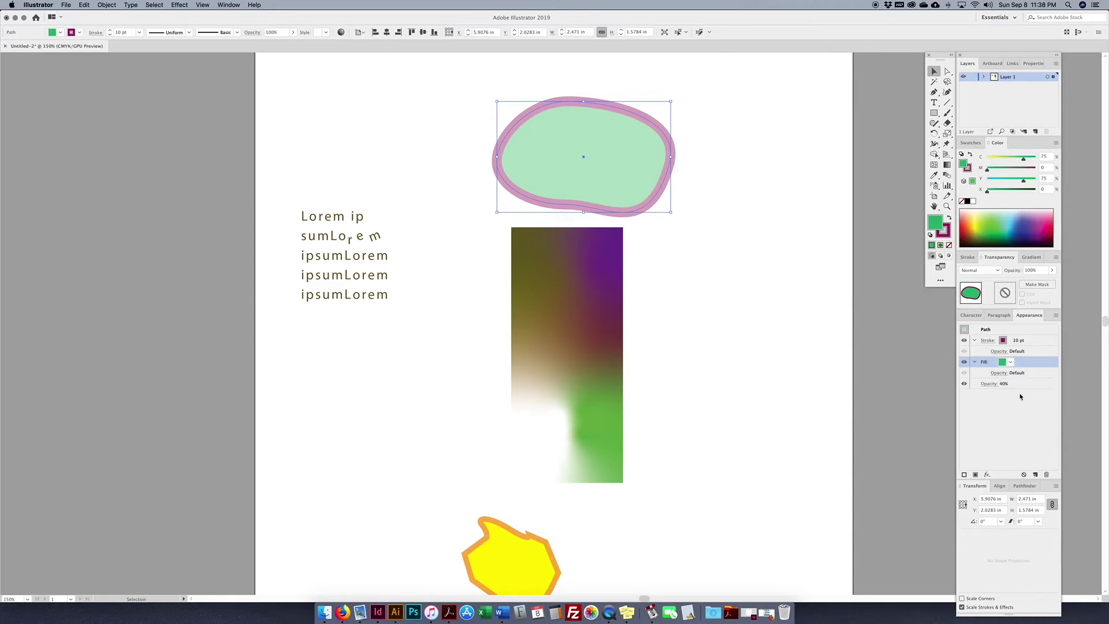
Try several overall opacity values on the green shape and set its object opacity to 30%.
left_click(1013, 384)
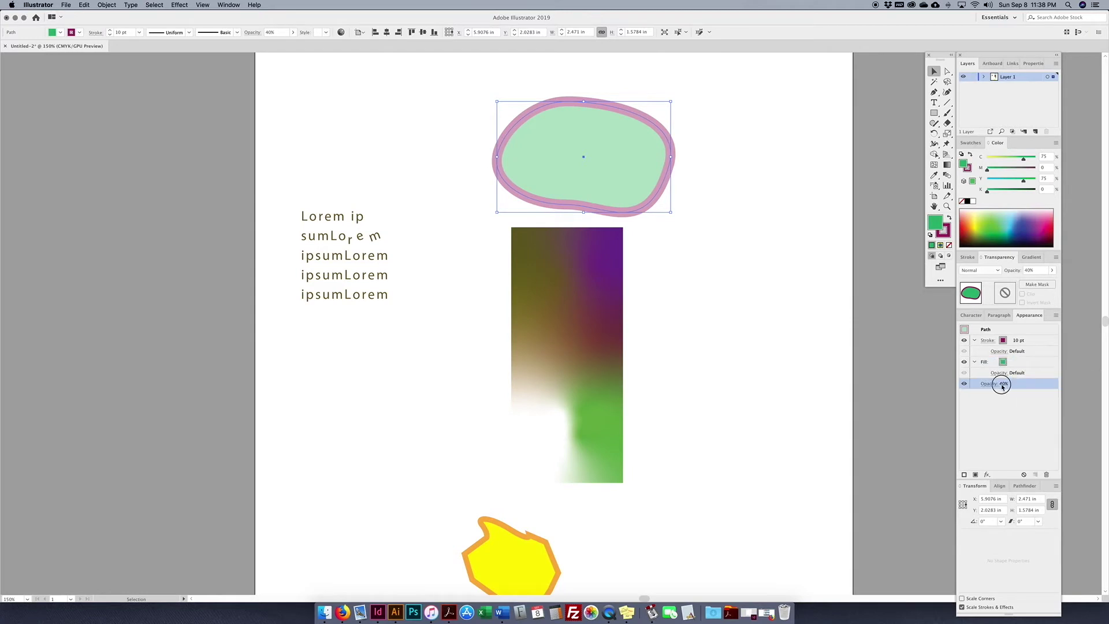
left_click(986, 385)
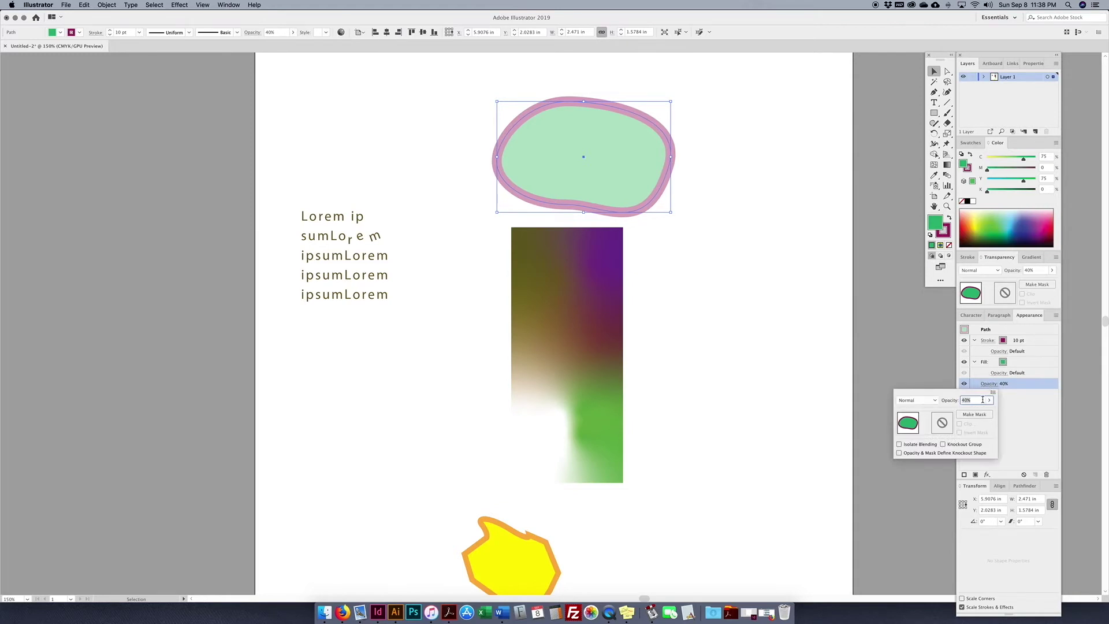
key("shift+Up")
key("shift+Down")
key("shift+Down")
key("shift+Down")
key("shift+Down")
key("shift+Up")
key("shift+Up")
key("shift+Up")
key("shift+Down")
key("shift+Down")
key("shift+Up")
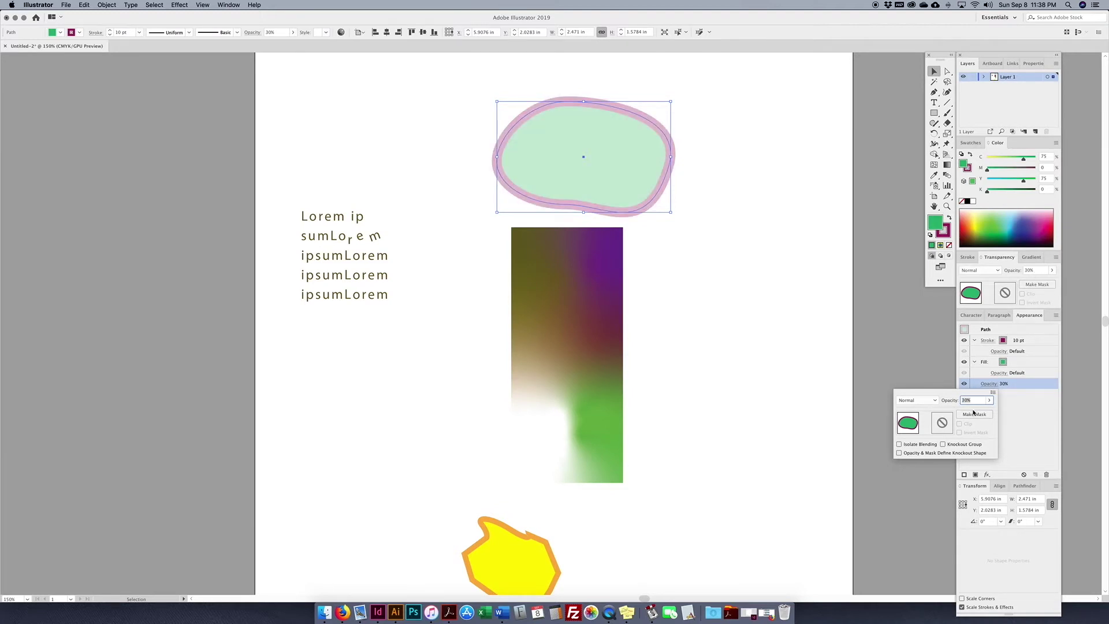
key("Return")
Lower and raise the opacity of the green shape's stroke alone, and leave the stroke at 70%.
left_click(1024, 351)
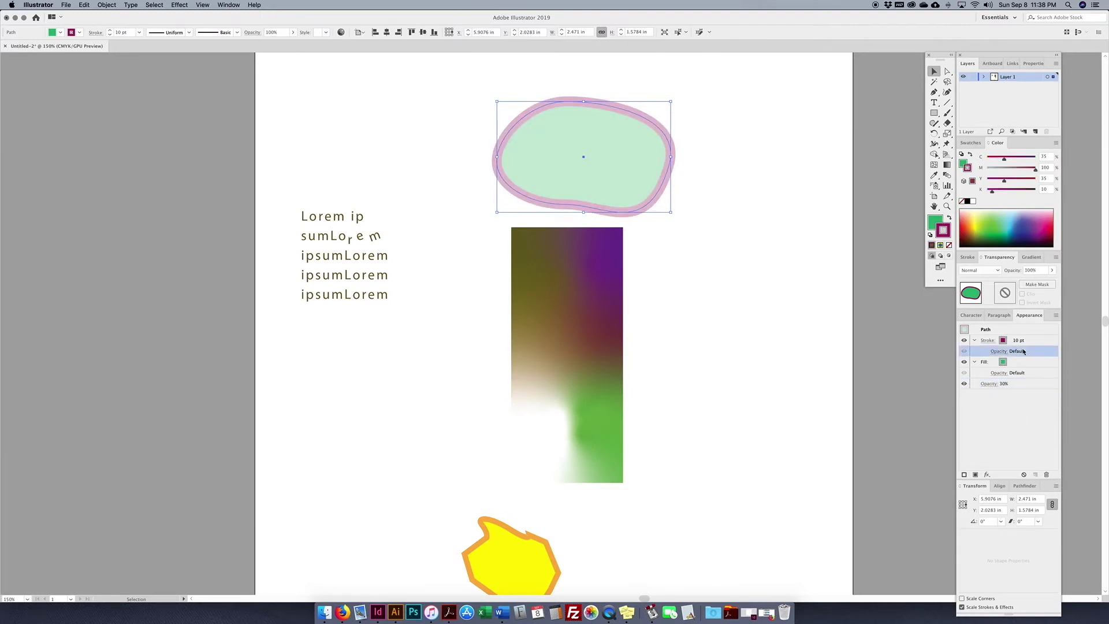
left_click(1005, 352)
key("shift+Down")
key("shift+Down")
key("shift+Down")
key("shift+Down")
key("shift+Down")
key("shift+Down")
key("shift+Down")
key("shift+Down")
key("shift+Down")
key("shift+Down")
key("shift+Up")
key("shift+Up")
key("shift+Up")
key("shift+Up")
key("shift+Up")
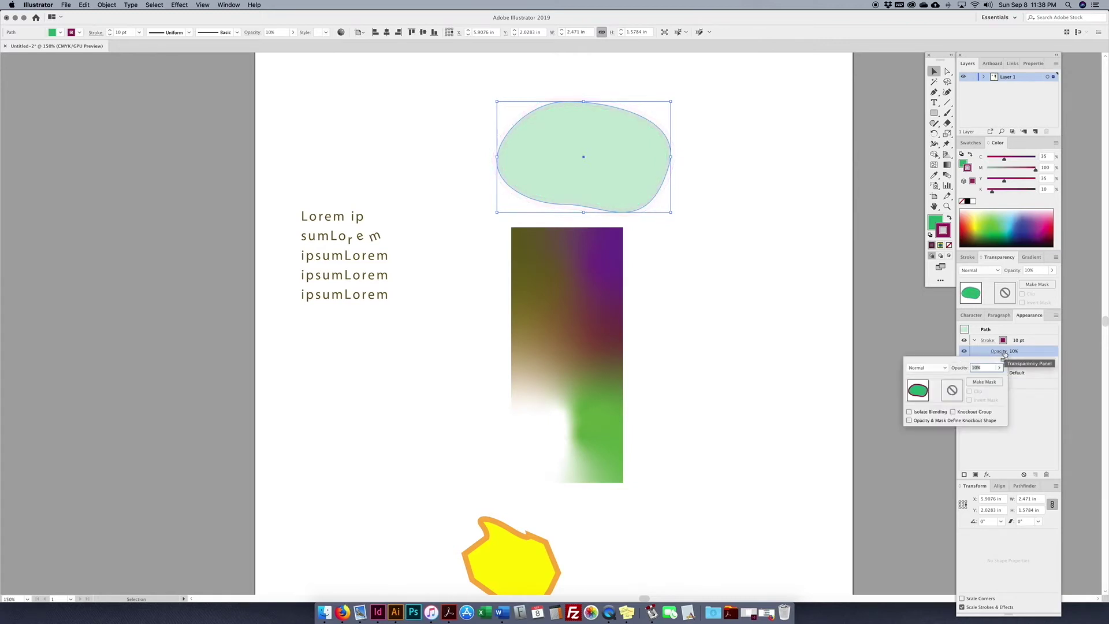
key("shift+Up")
key("shift+Up")
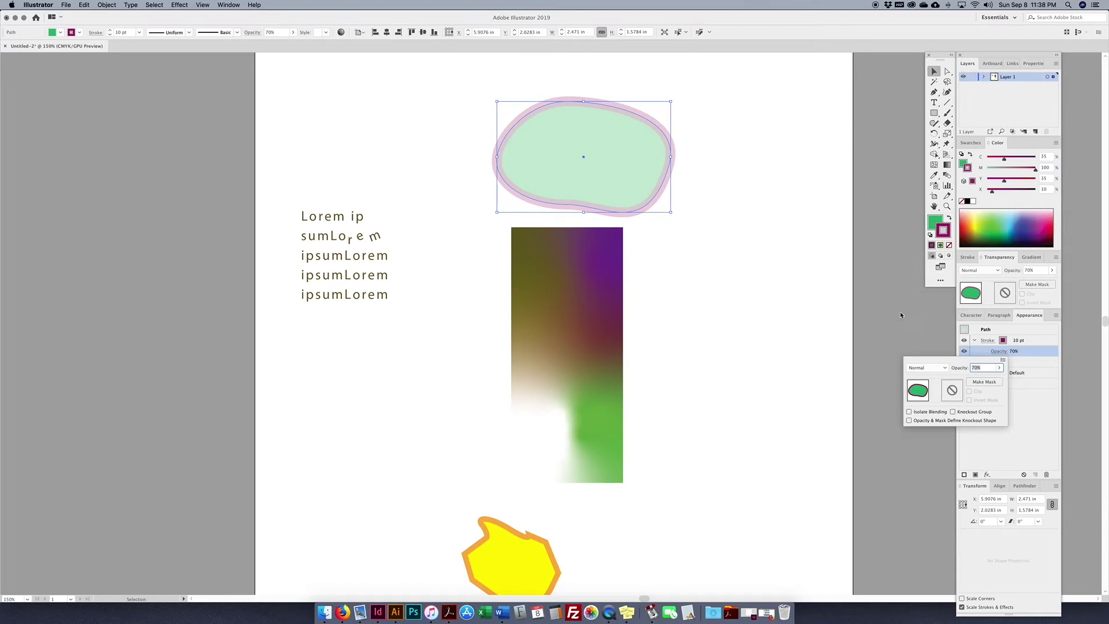
left_click(1024, 429)
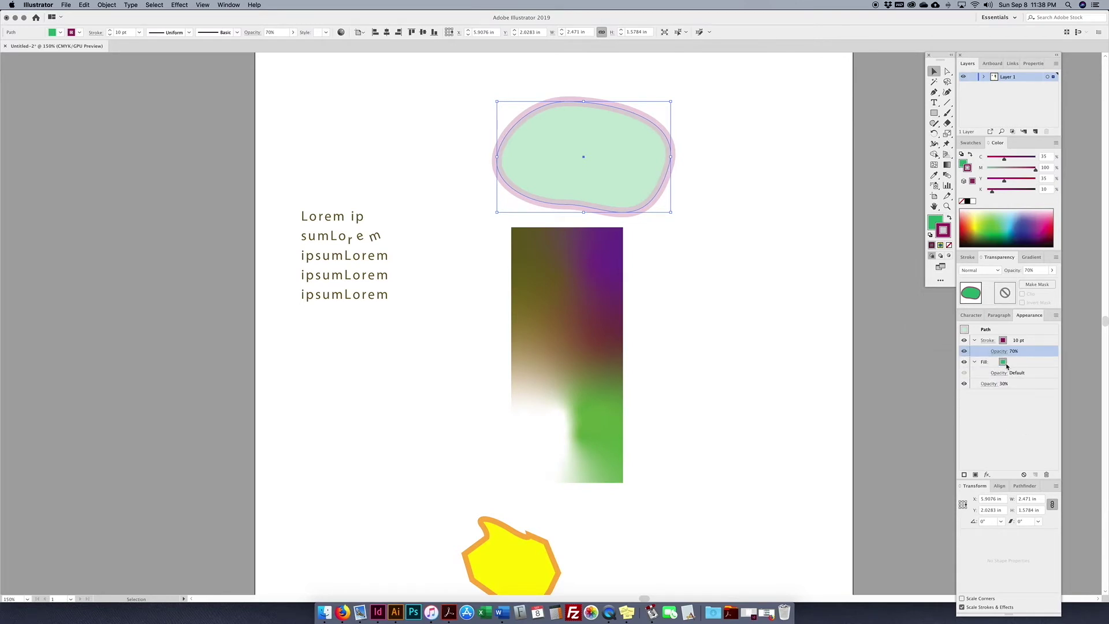
Detach the Properties panel to float over the artboard, lengthen it, and bring the Layers list back into its original group.
left_click(1034, 64)
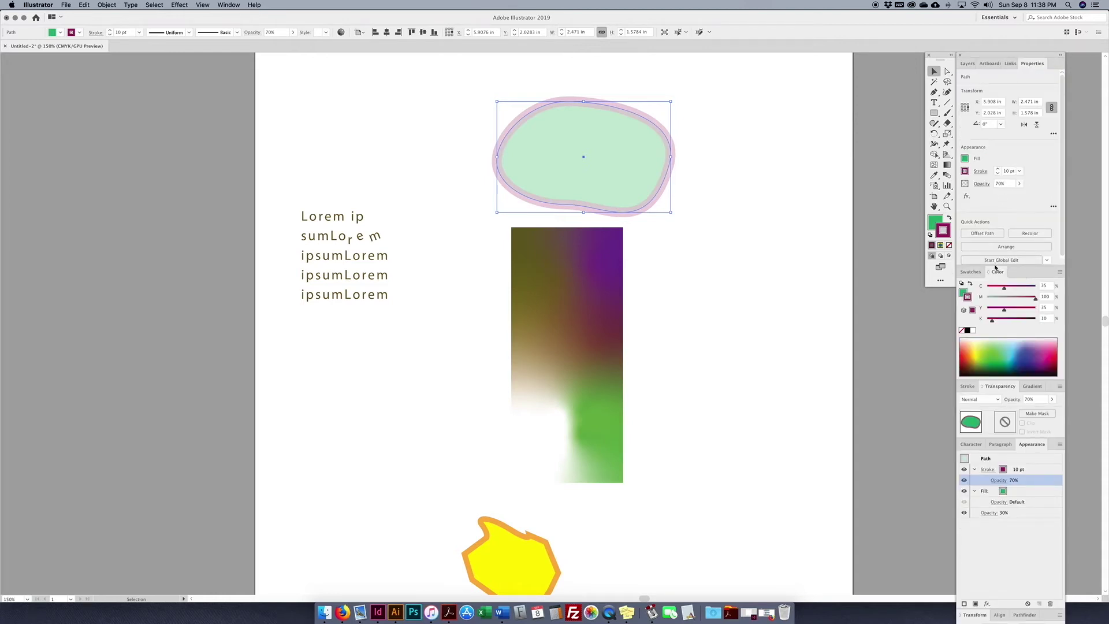
left_click_drag(1038, 65, 788, 66)
left_click_drag(822, 268, 843, 468)
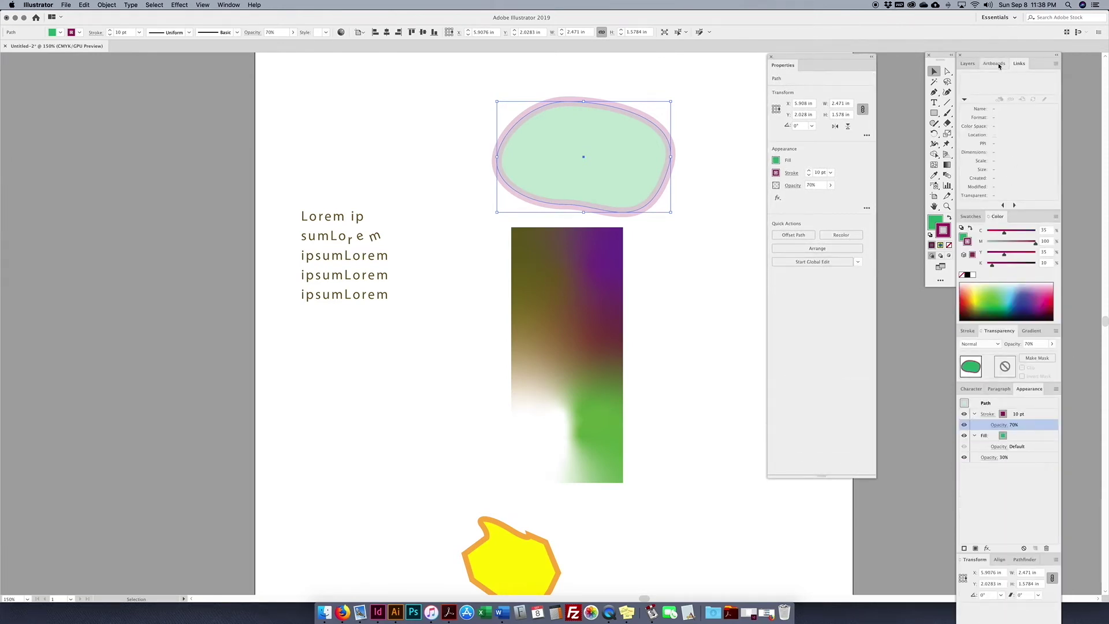
left_click(968, 63)
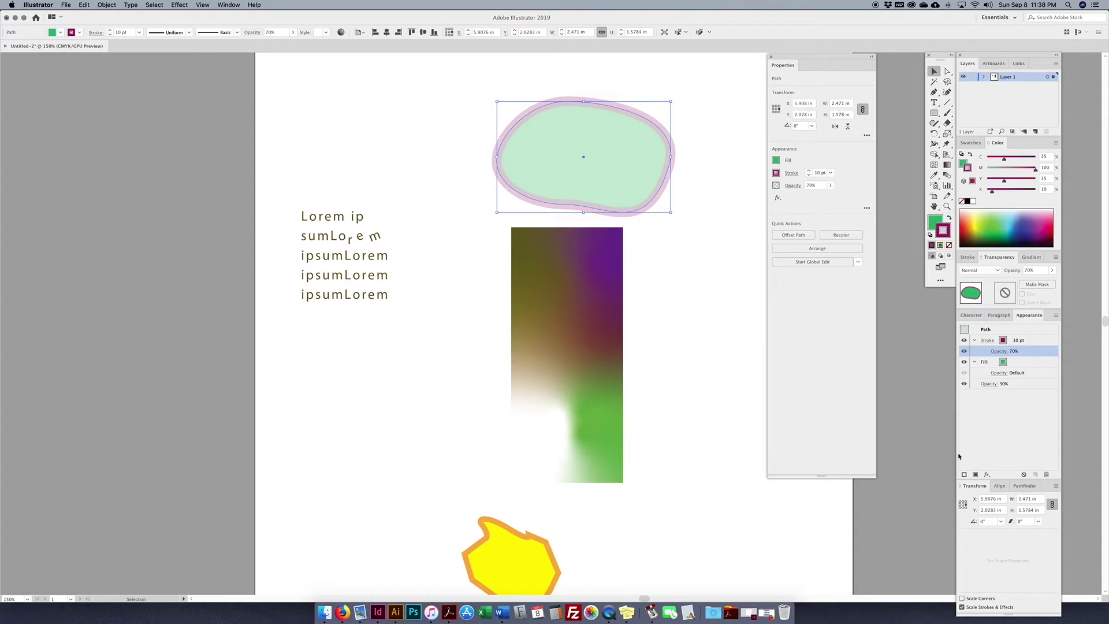
Collapse the Transform and Swatches/Color panel groups to free up space in the panel dock.
double_click(969, 486)
double_click(969, 486)
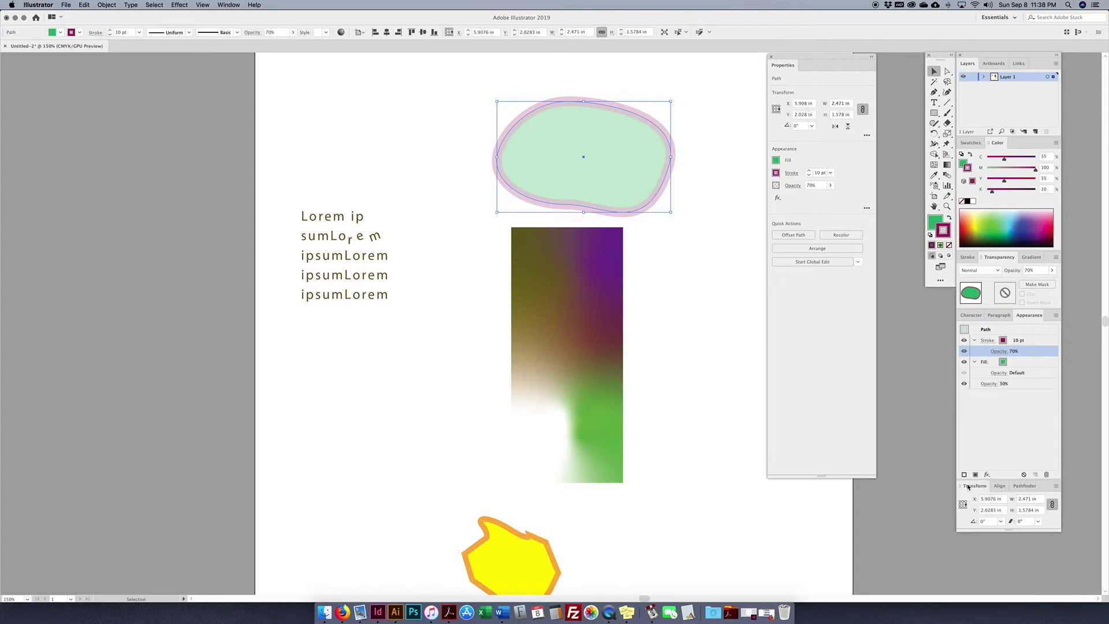
double_click(969, 486)
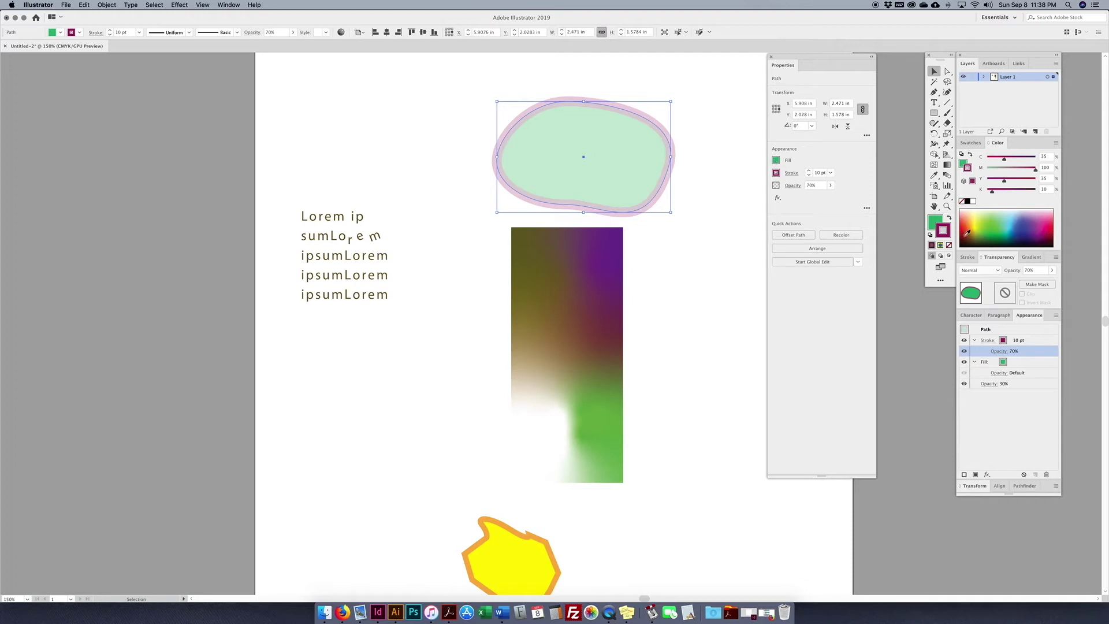
double_click(972, 144)
double_click(971, 143)
double_click(971, 143)
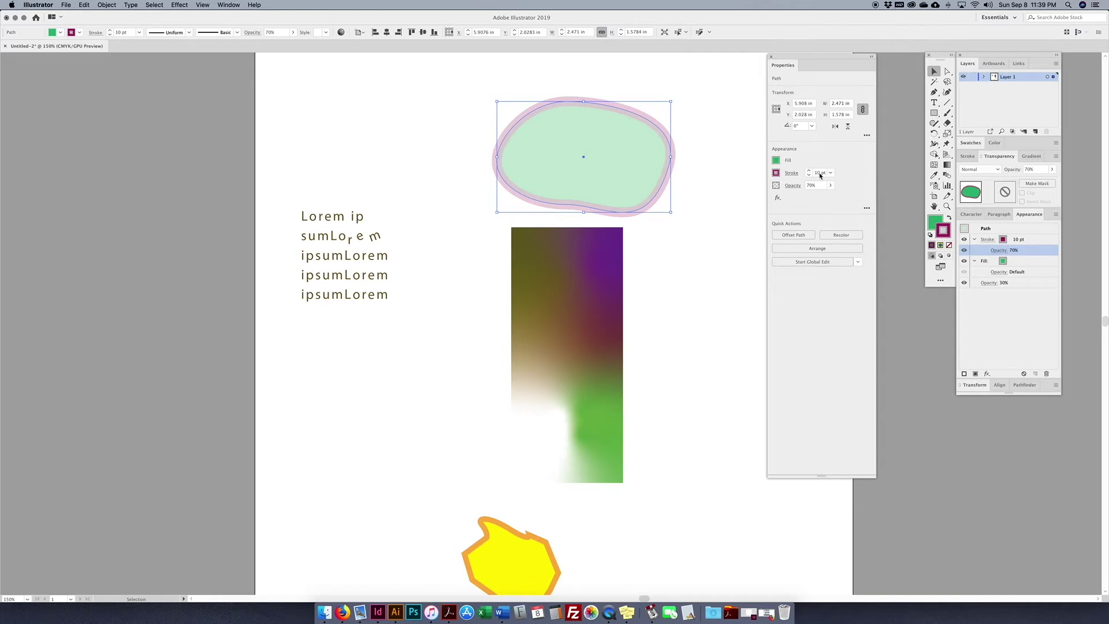
Examine the shape's stroke and opacity options in its properties, and reduce the Transparency panel to its compact view.
left_click(791, 174)
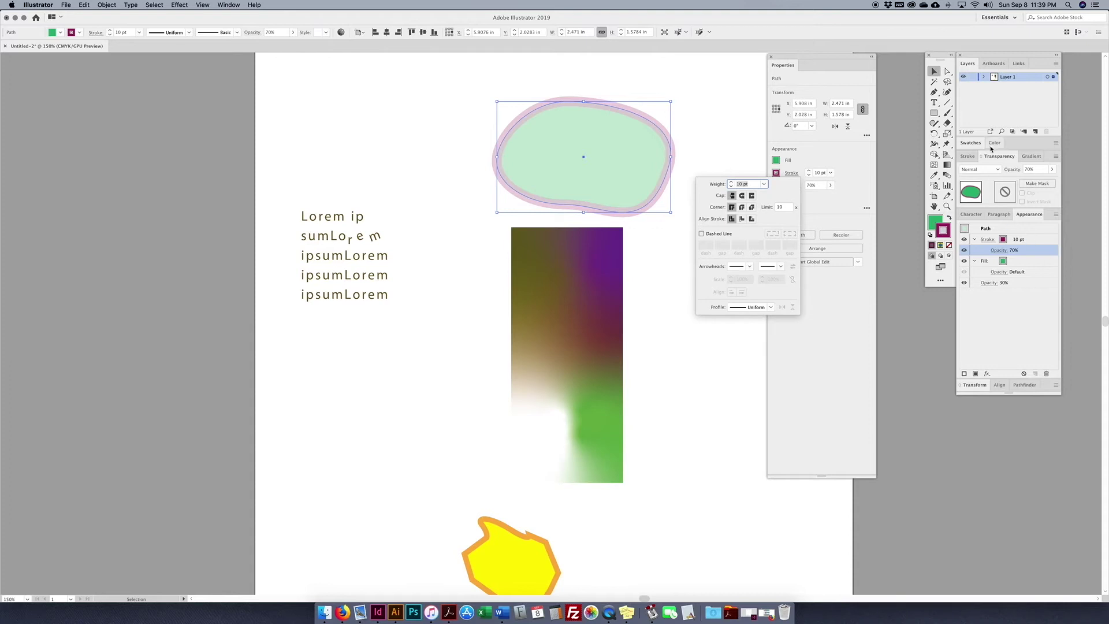
left_click(826, 149)
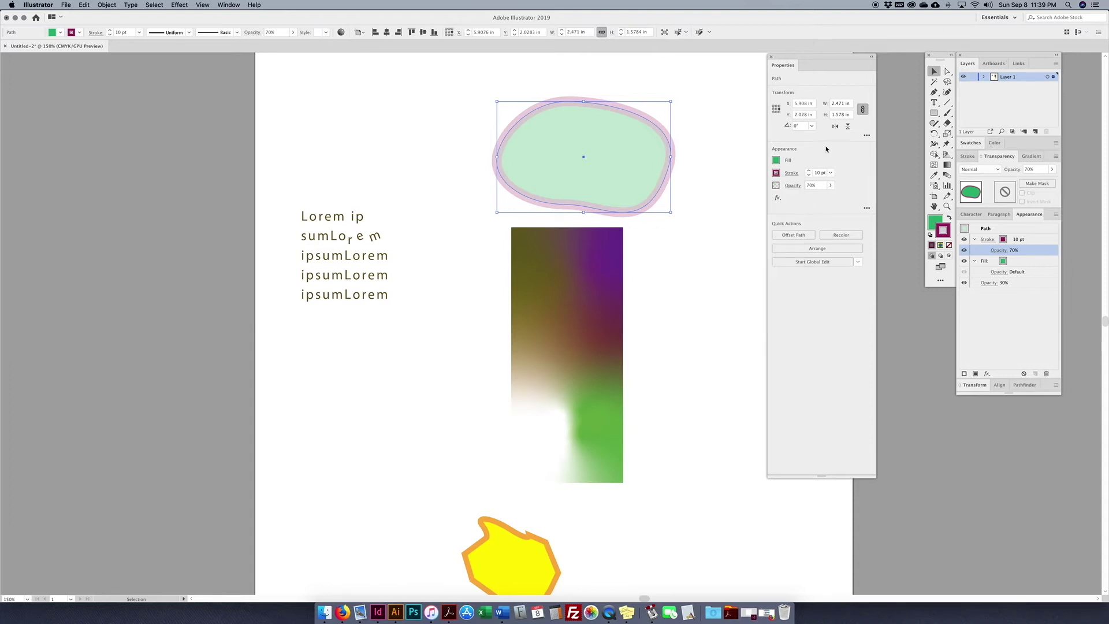
left_click(793, 185)
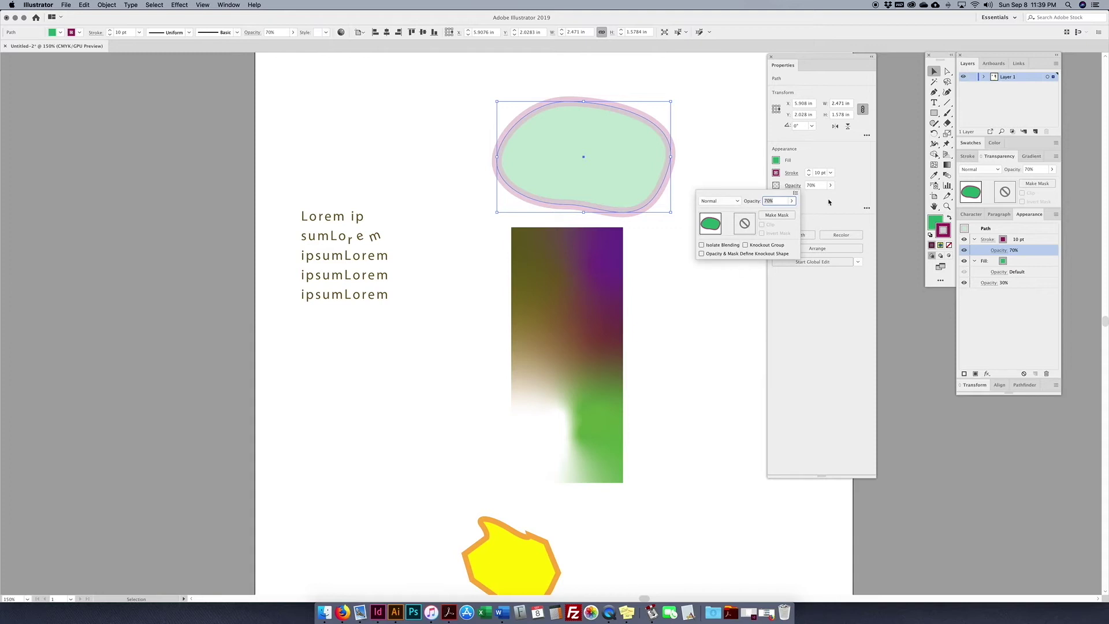
left_click(1004, 158)
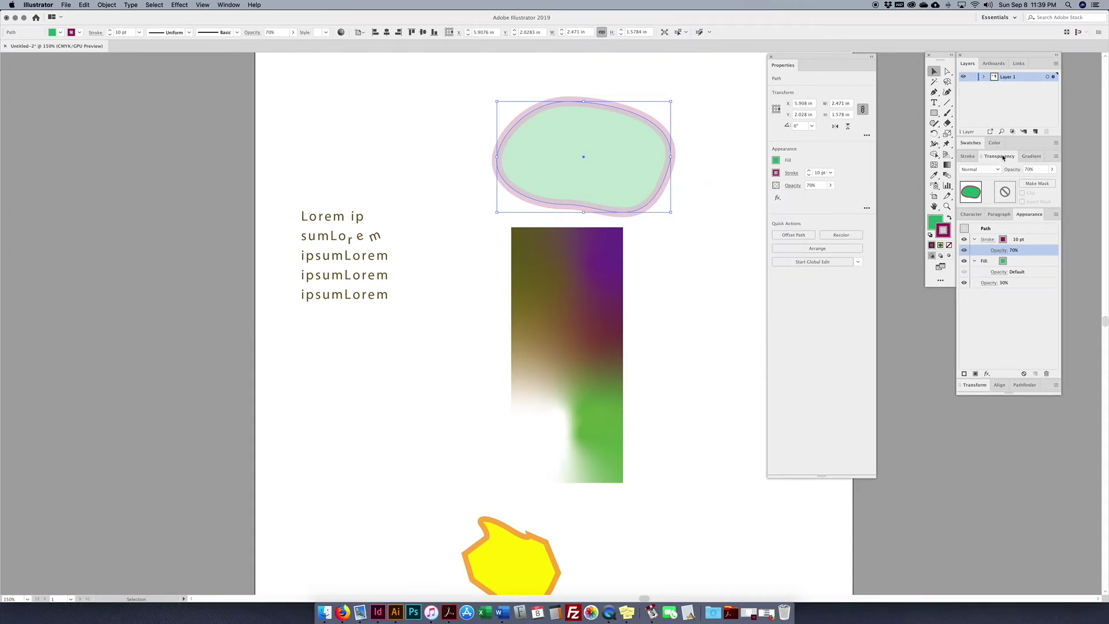
left_click(1004, 158)
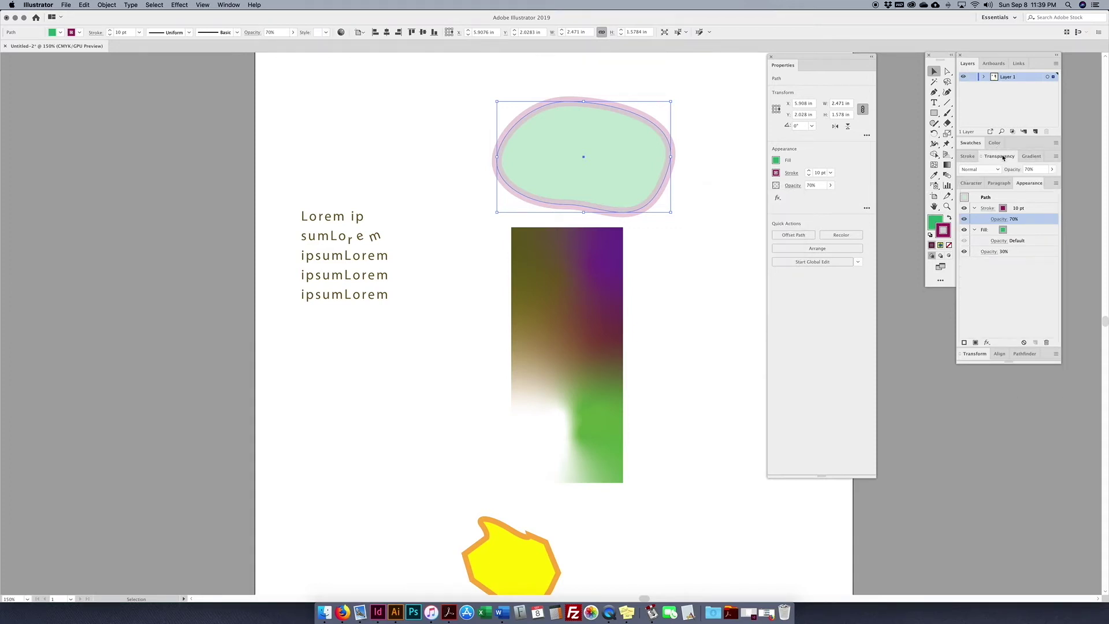
Examine the Illustrator and Photoshop effects available for the green shape, including the Warp options, without applying any.
left_click(778, 199)
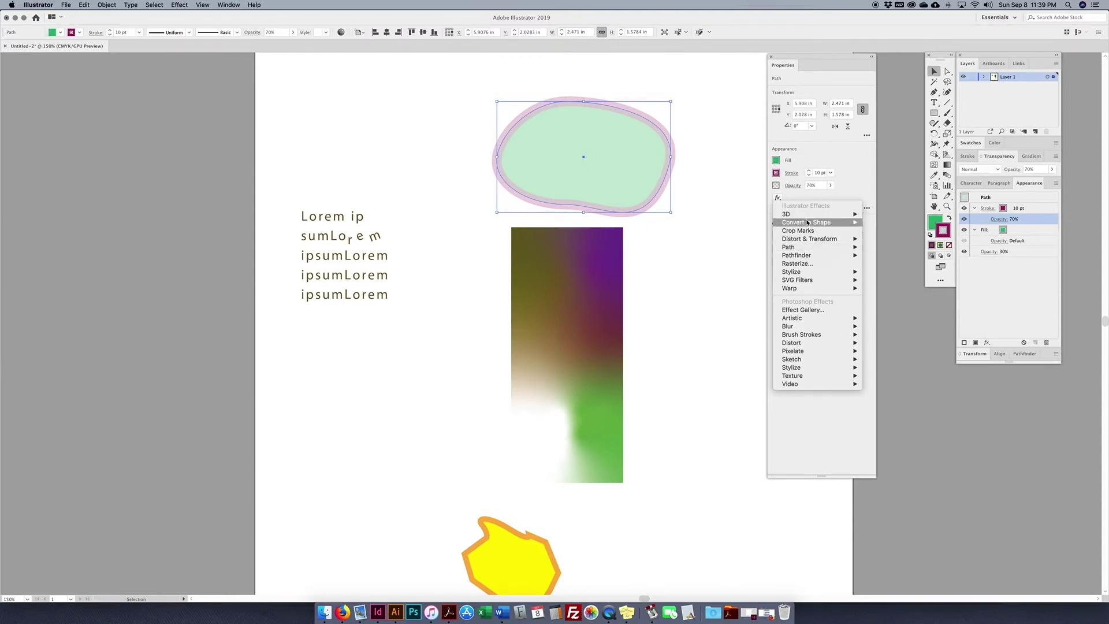
mouse_move(805, 274)
mouse_move(804, 295)
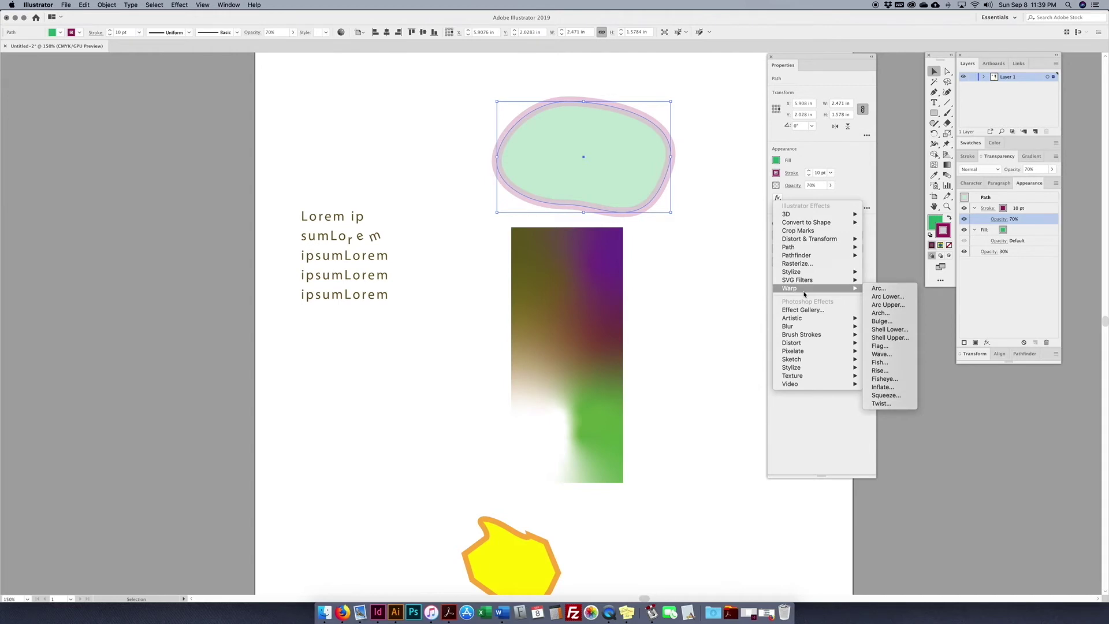
left_click(878, 273)
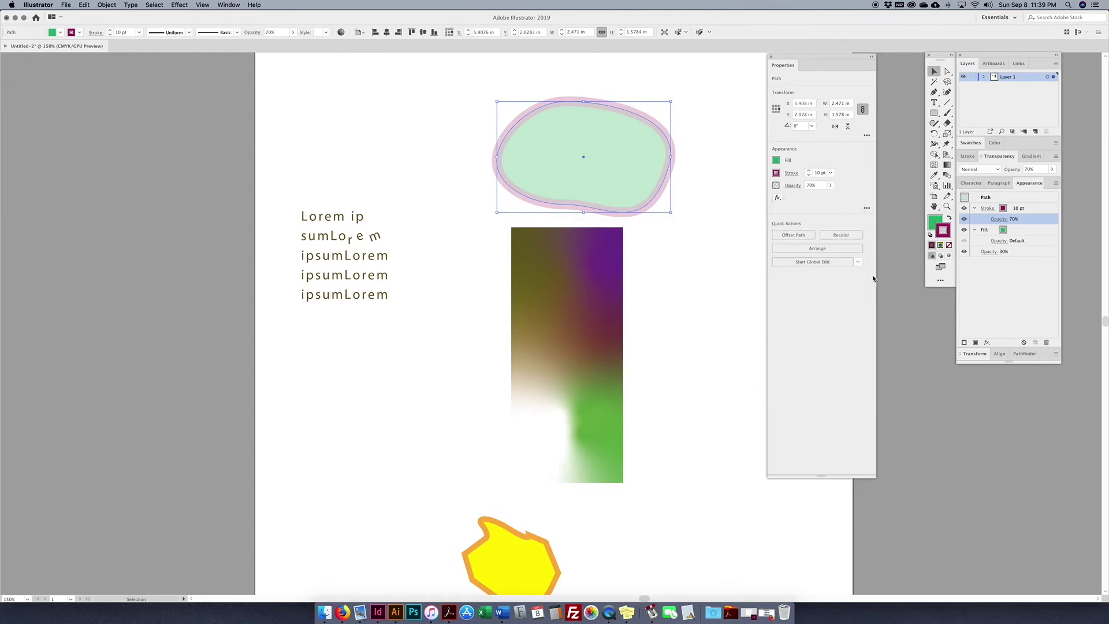
Apply a drop shadow to the green shape's stroke, and shorten the floating Properties panel.
left_click(497, 349)
left_click(602, 351)
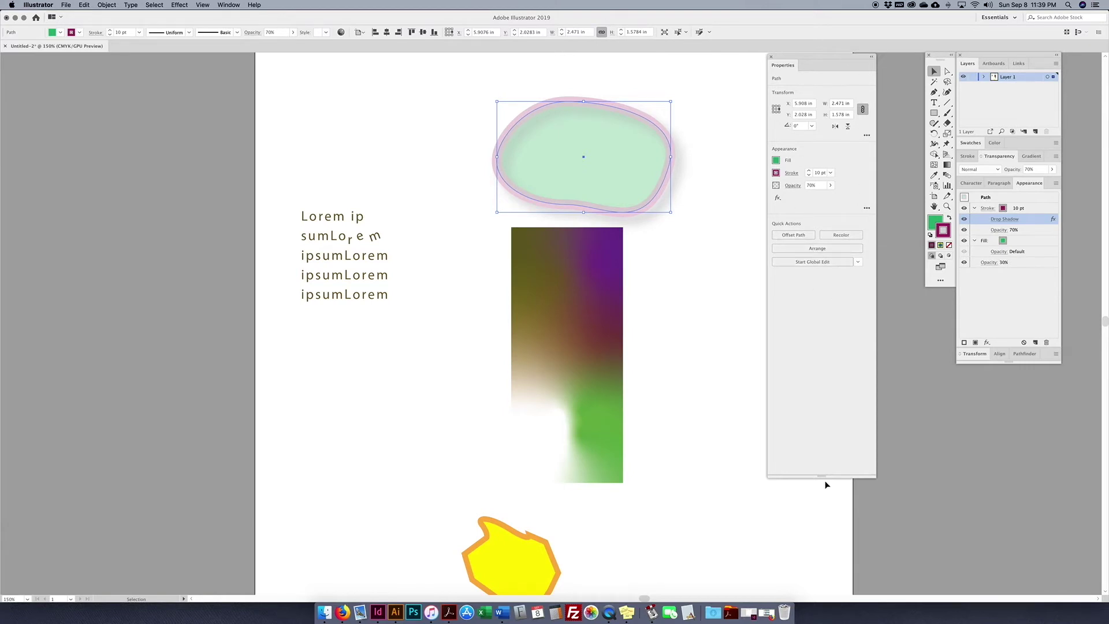
left_click_drag(825, 477, 832, 312)
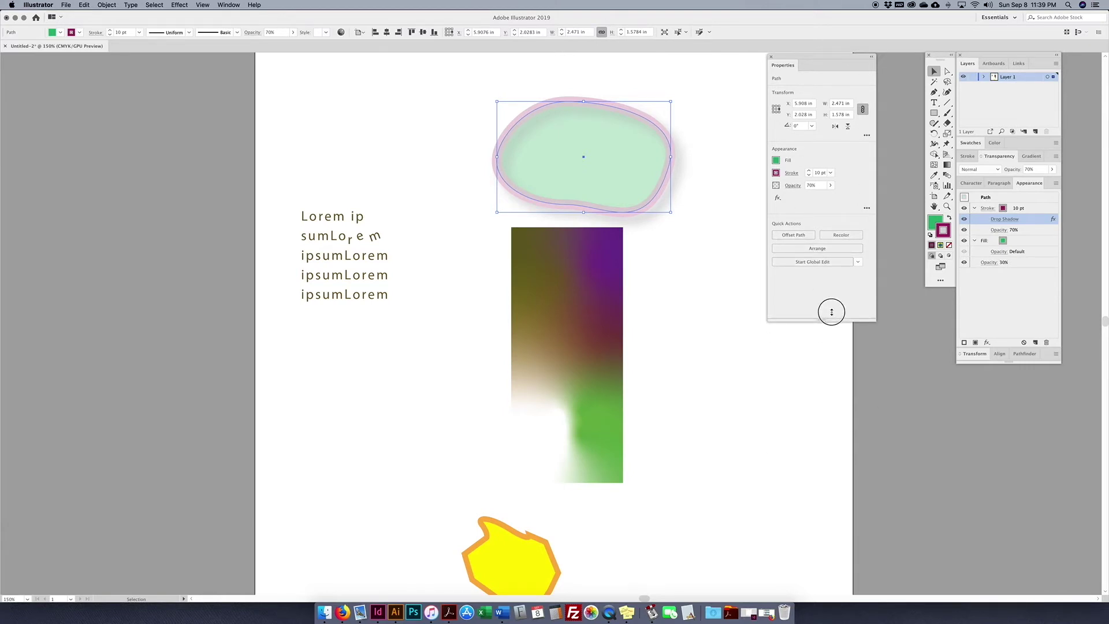
Move the gradient rectangle so it straddles the artboard's right edge, and the green shape so it straddles the top edge.
left_click(570, 316)
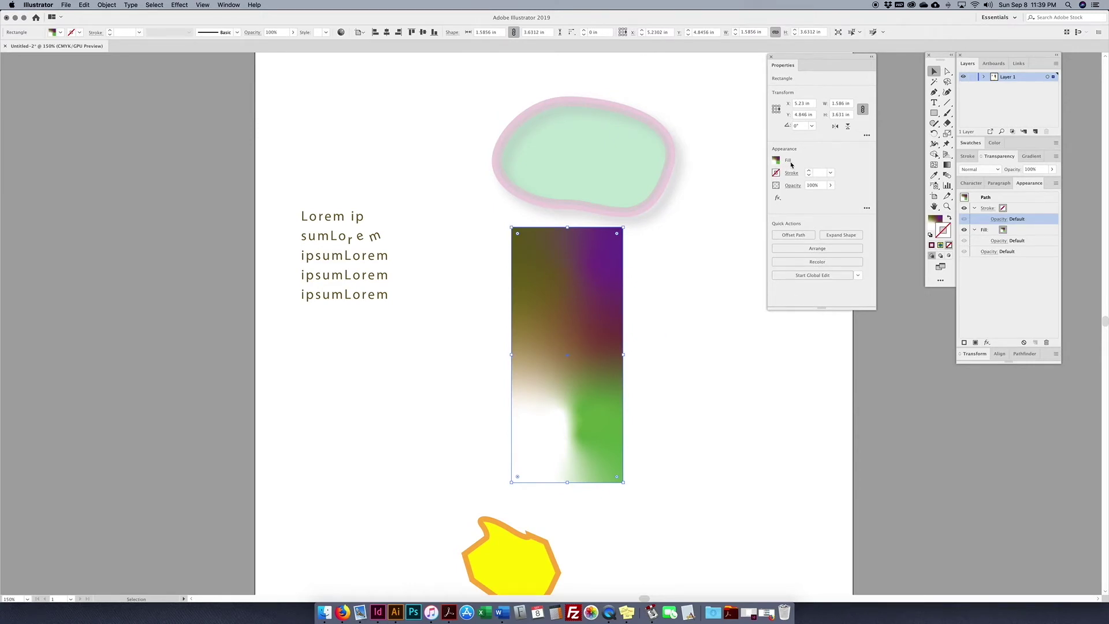
left_click_drag(566, 286, 605, 279)
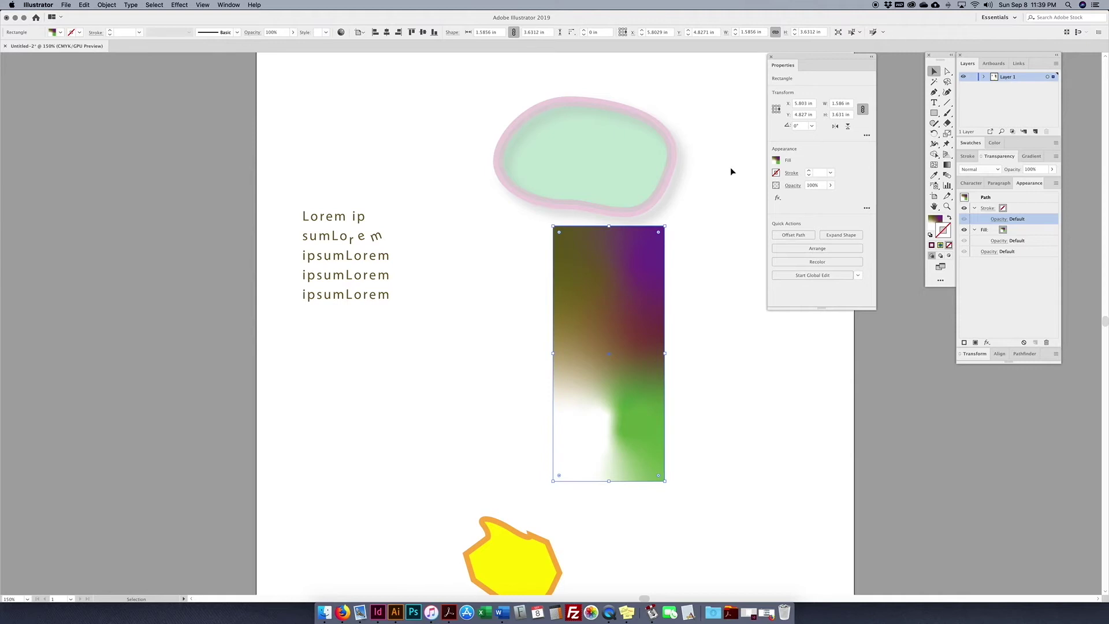
key("super+minus")
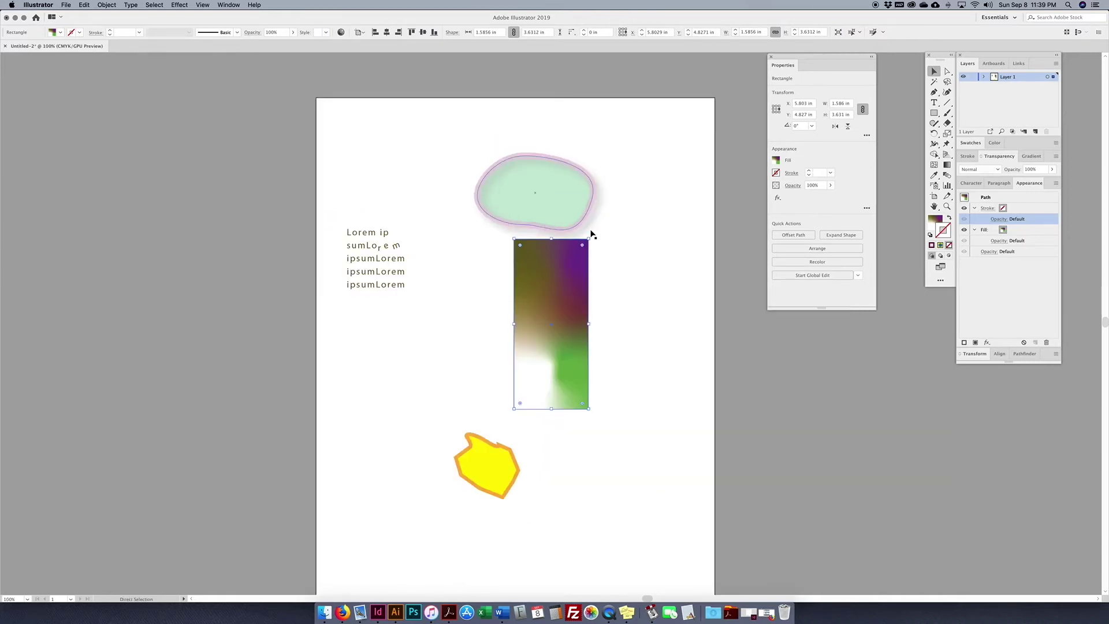
left_click_drag(571, 285, 742, 320)
left_click_drag(584, 214, 576, 98)
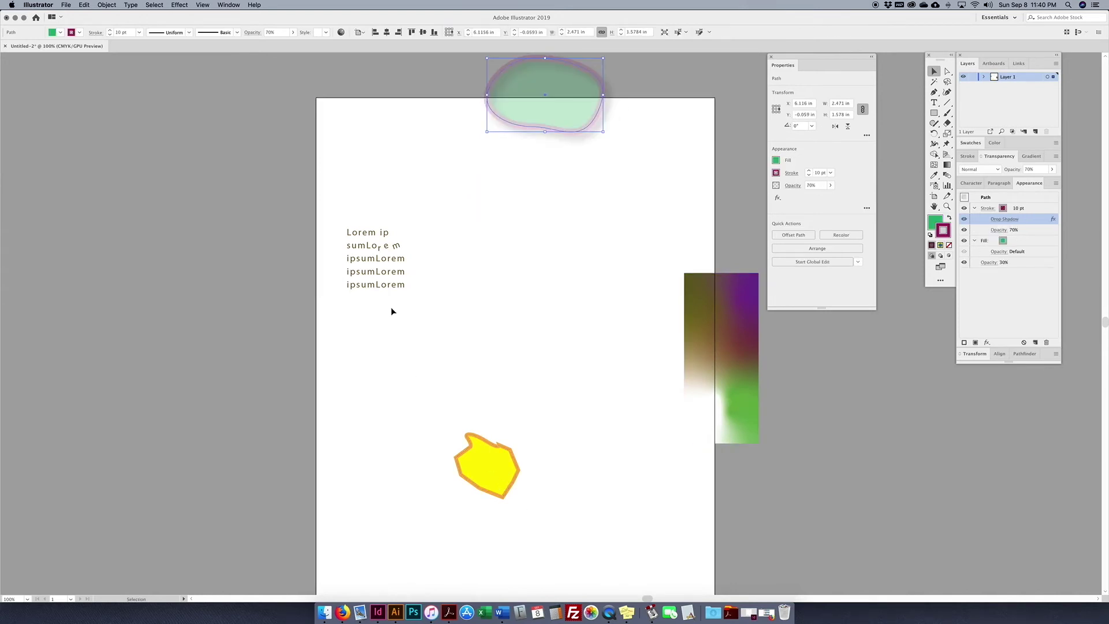
Widen the gradient rectangle to about 6.14 in, and scale the green shape up proportionally to about 5.72 in wide.
key("super+minus")
key("super+minus")
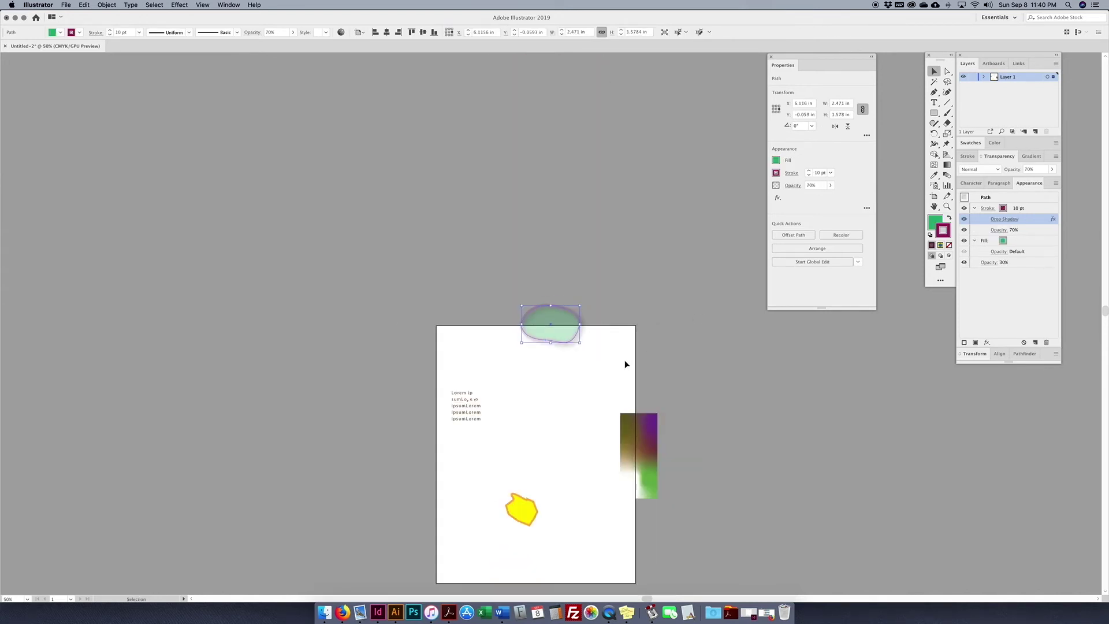
scroll(636, 322, "down", 5)
scroll(636, 322, "left", 2)
left_click(672, 321)
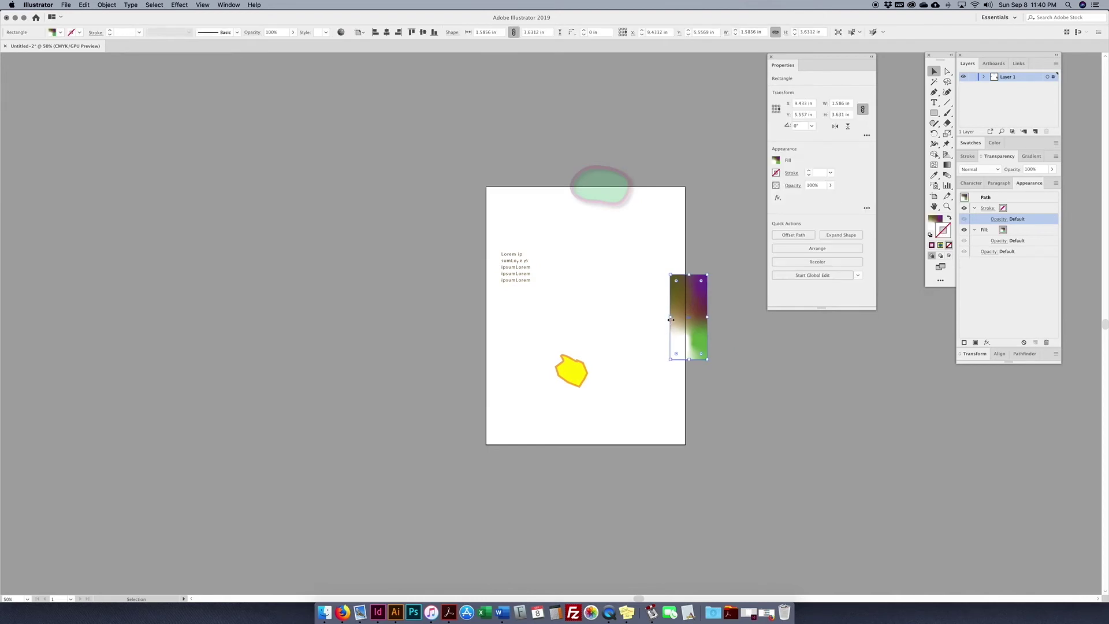
left_click_drag(671, 319, 617, 317)
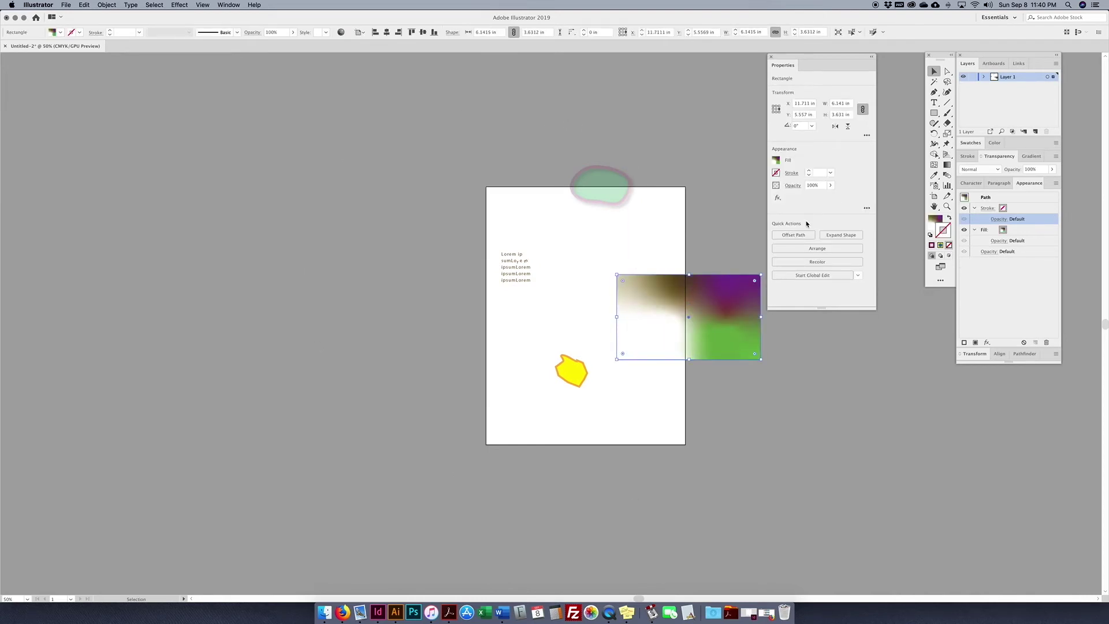
left_click(591, 205)
mouse_move(593, 206)
left_mouse_down()
mouse_move(603, 248)
mouse_move(611, 203)
left_mouse_up()
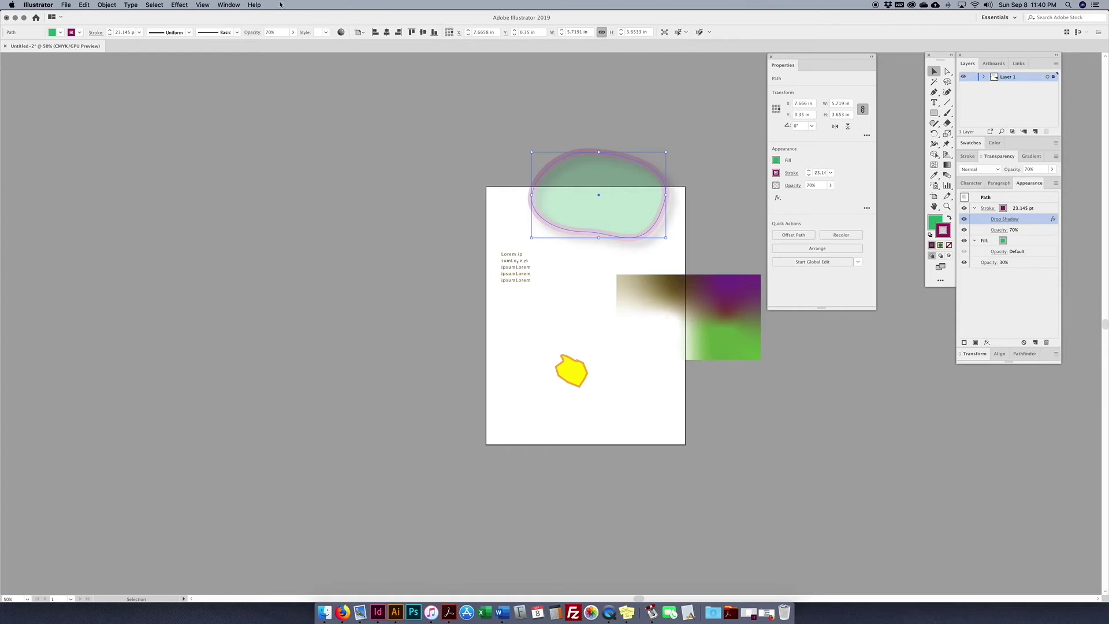
Preview the artwork cropped to the artboard with Trim View, and return to the untrimmed view.
left_click(202, 4)
left_click(212, 54)
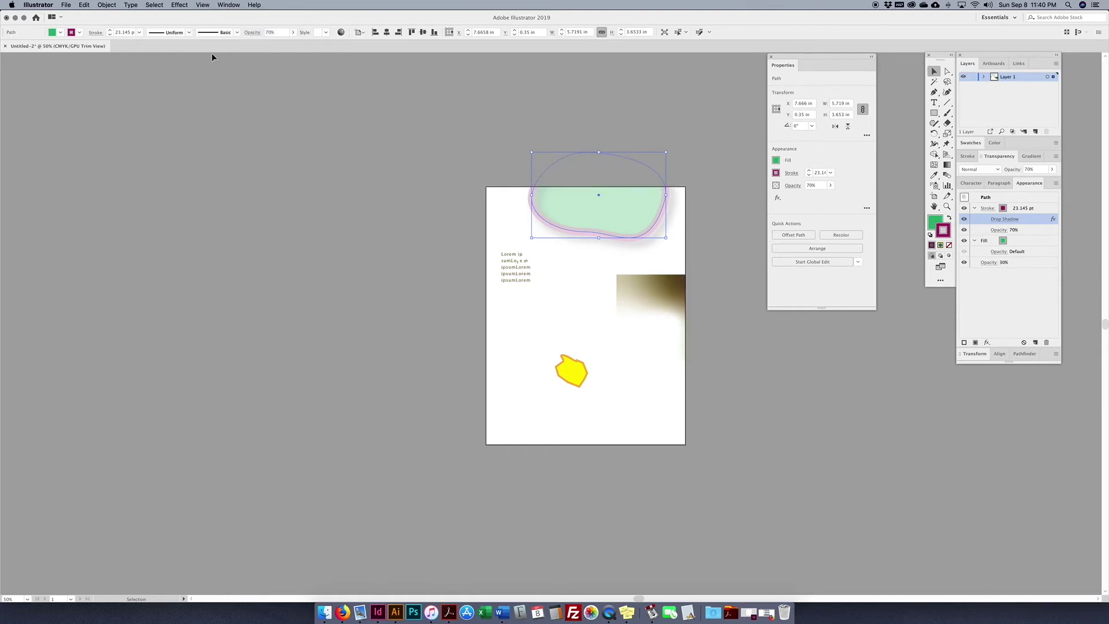
left_click(488, 89)
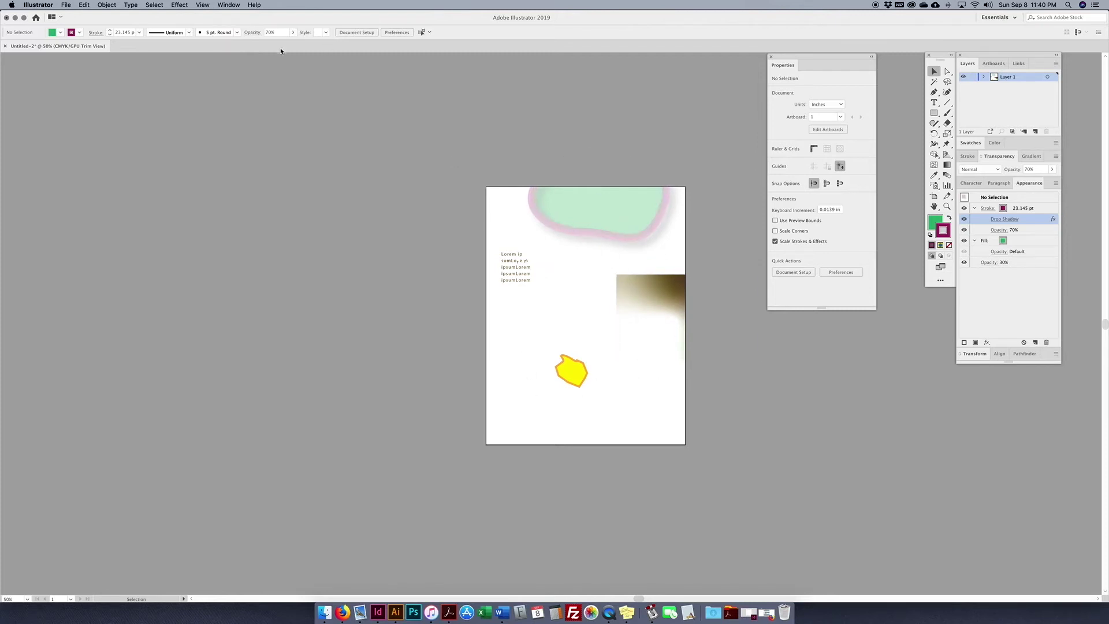
left_click(202, 5)
left_click(207, 54)
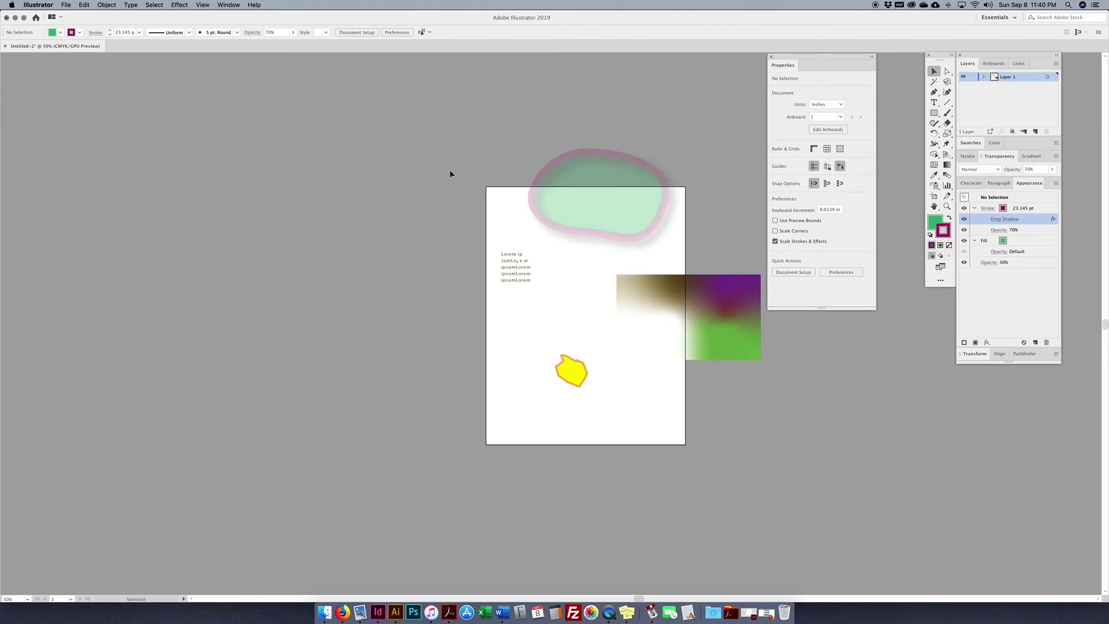
Review the guides options, and show the rulers around the document window.
left_click(201, 5)
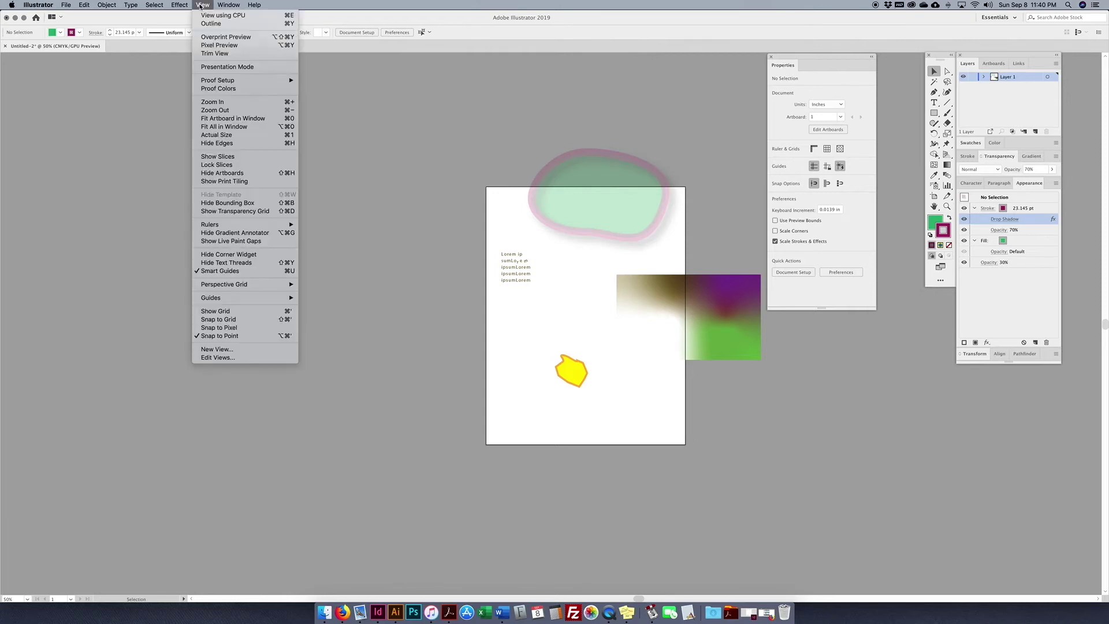
mouse_move(227, 299)
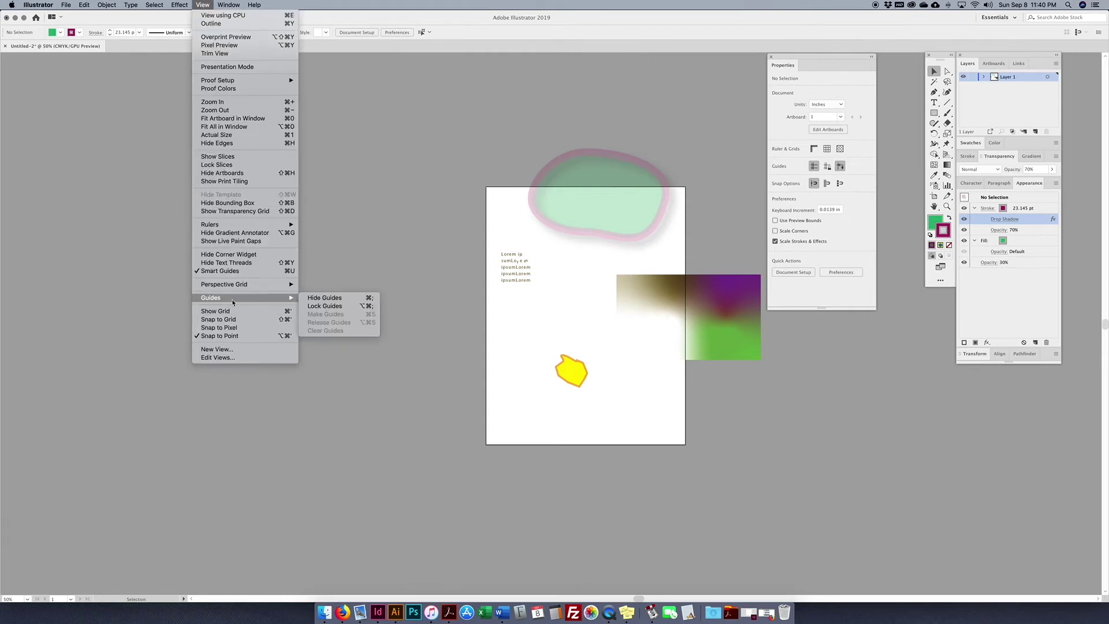
left_click(433, 223)
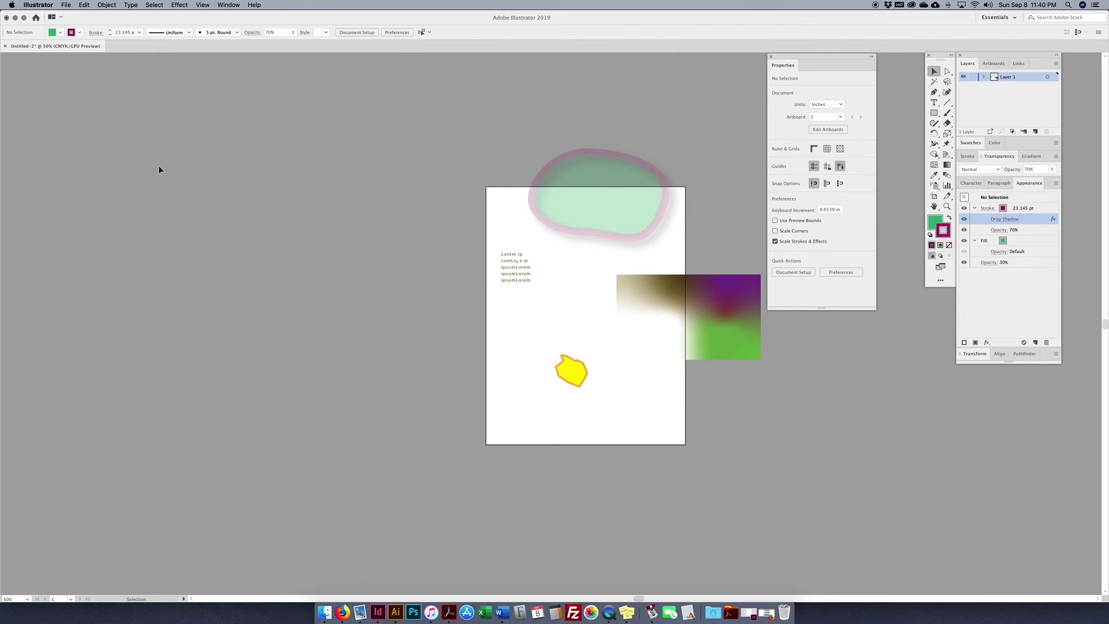
scroll(93, 168, "right", 1)
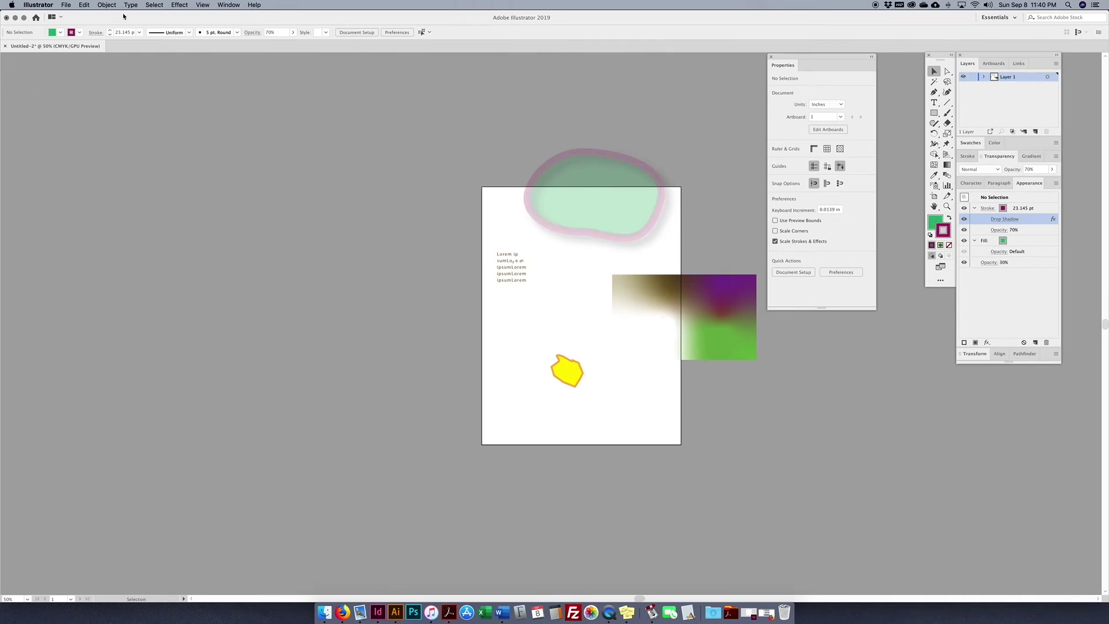
left_click(203, 5)
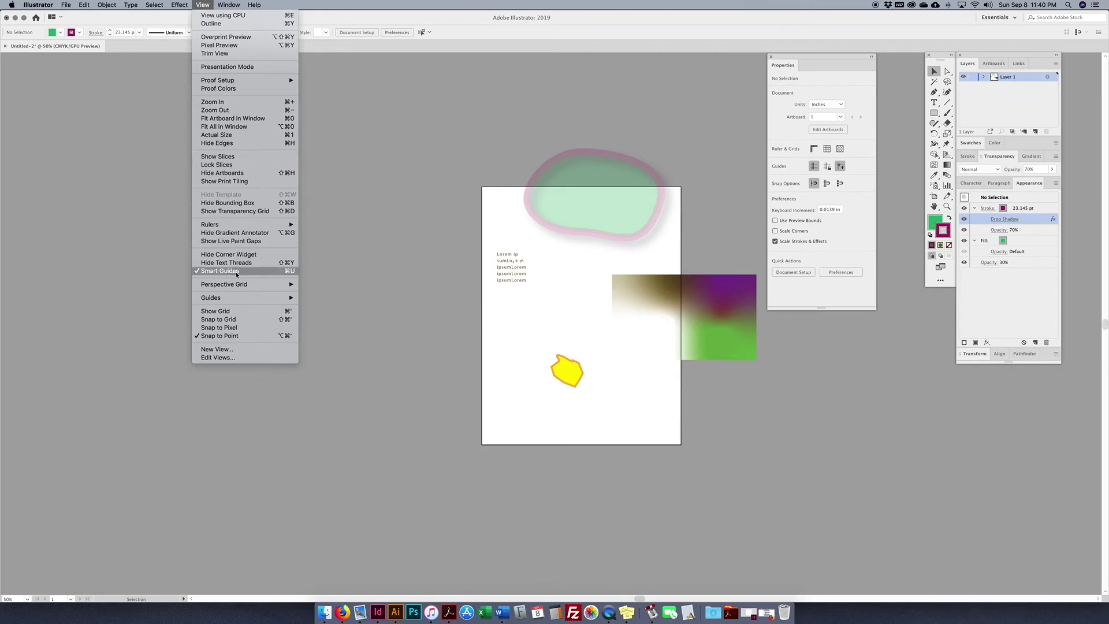
mouse_move(236, 225)
left_click(318, 224)
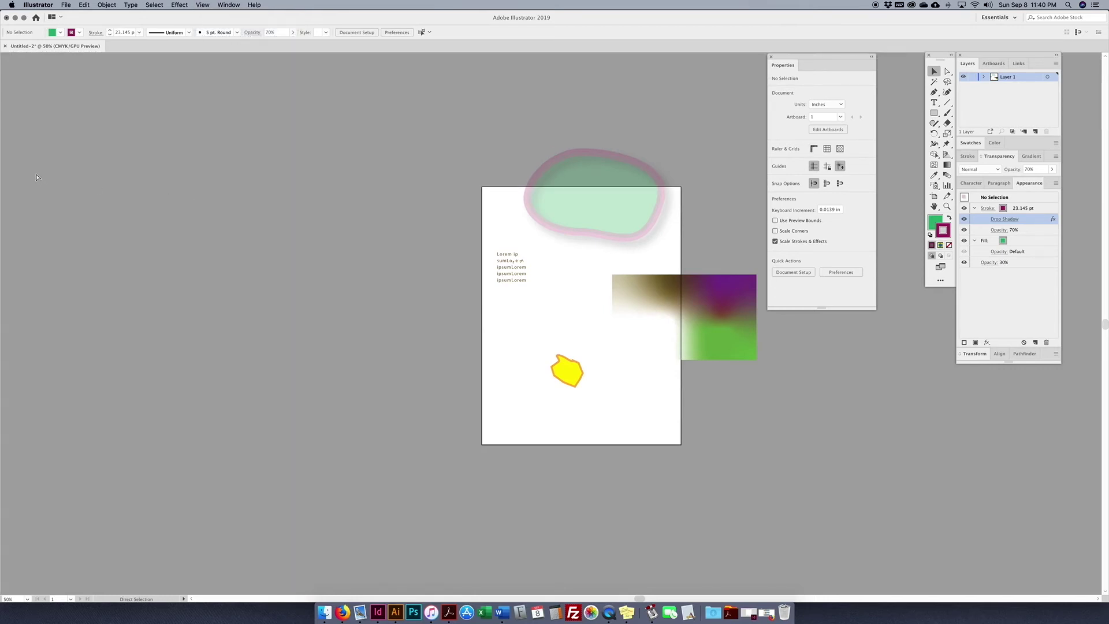
Add a vertical guide at about 0.78 in and a horizontal guide at about 0.9 in, and snap the green shape to both.
left_click_drag(3, 169, 500, 207)
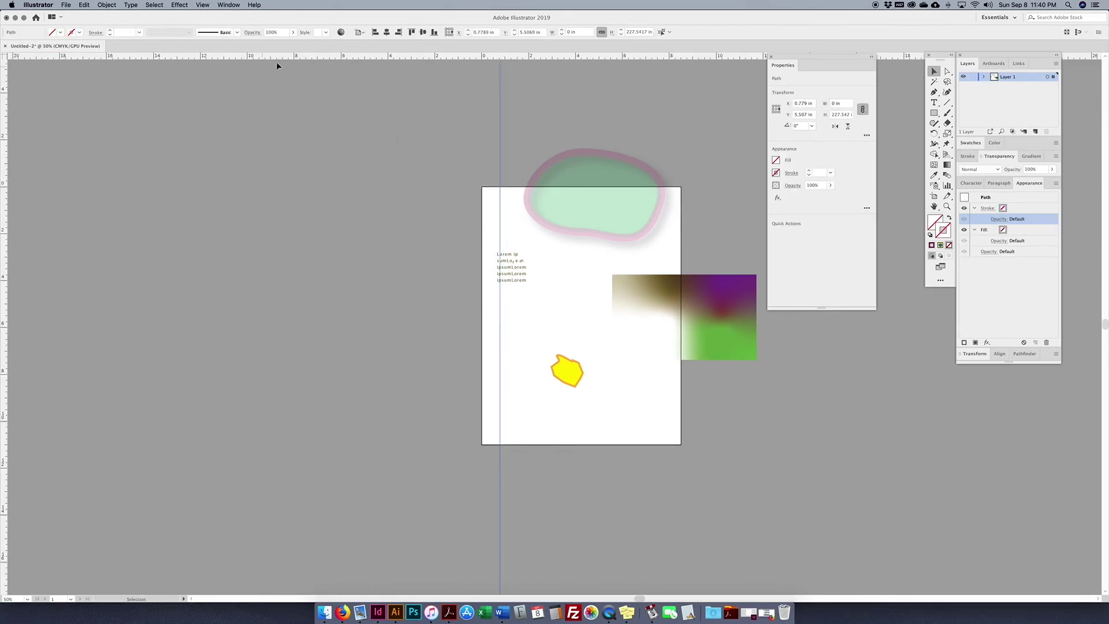
left_click_drag(287, 58, 325, 208)
left_click_drag(619, 228, 589, 277)
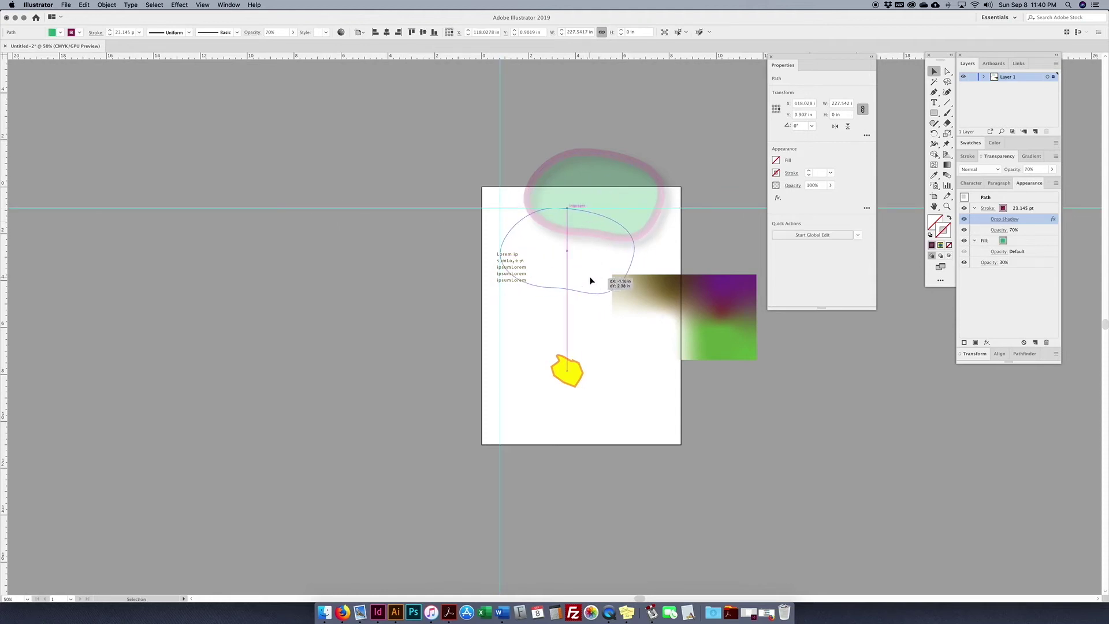
Check the guide locking and clearing options, and move the green shape down over the yellow shape.
left_click(200, 6)
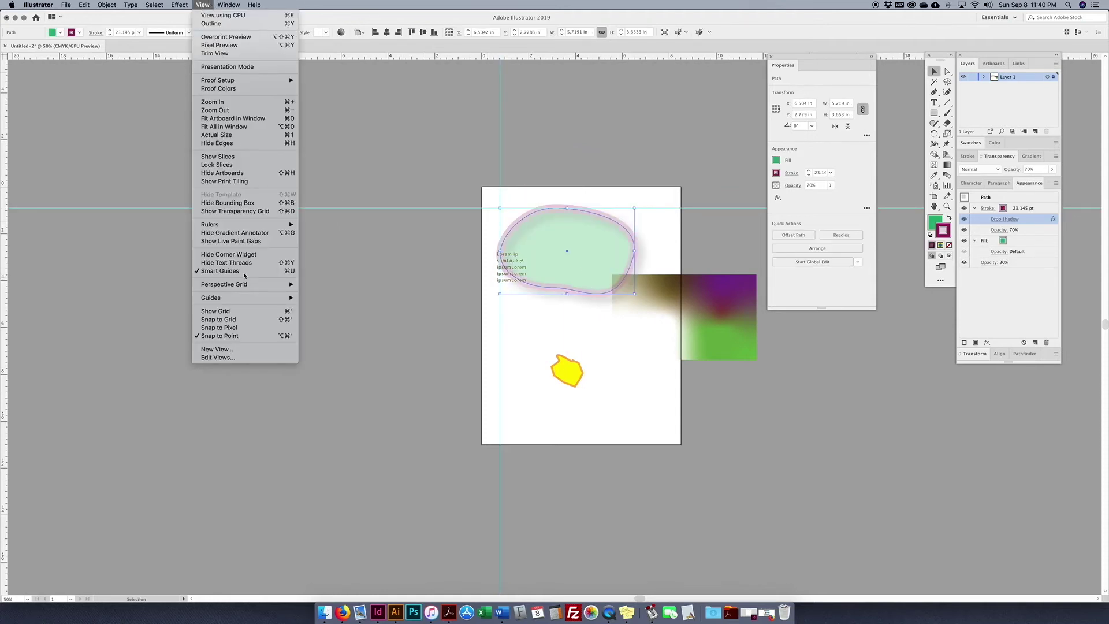
mouse_move(242, 301)
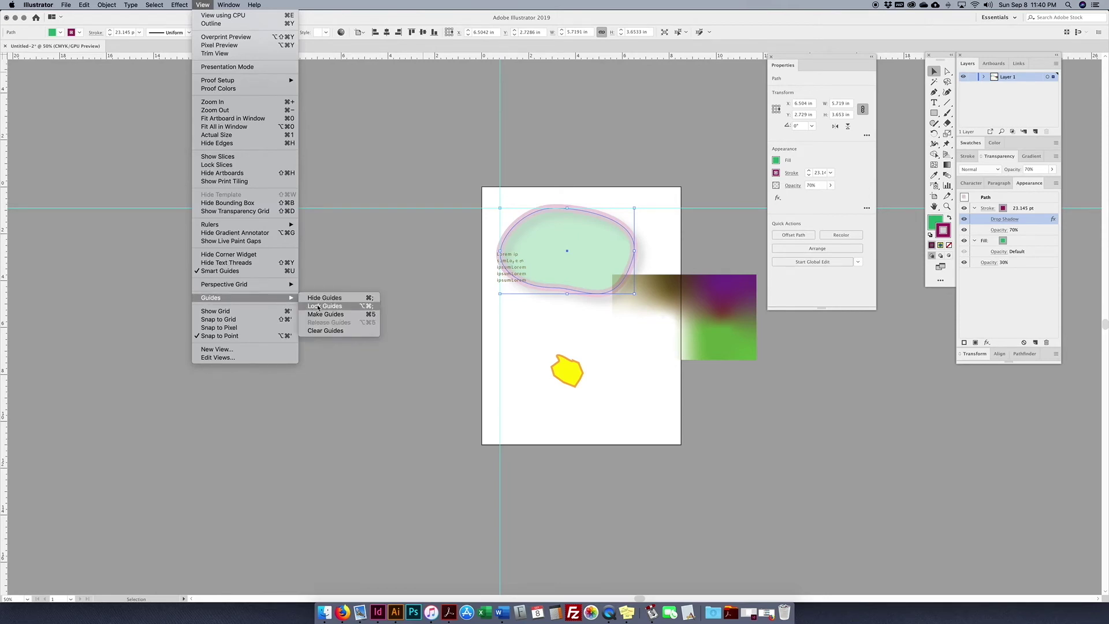
left_click(417, 348)
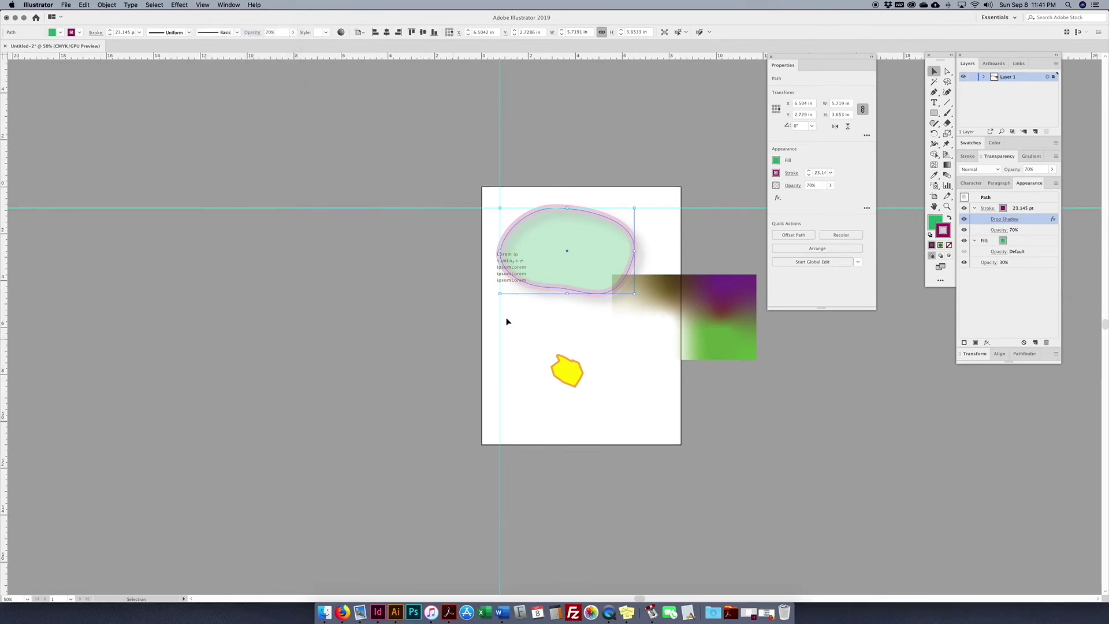
left_click_drag(506, 280, 551, 376)
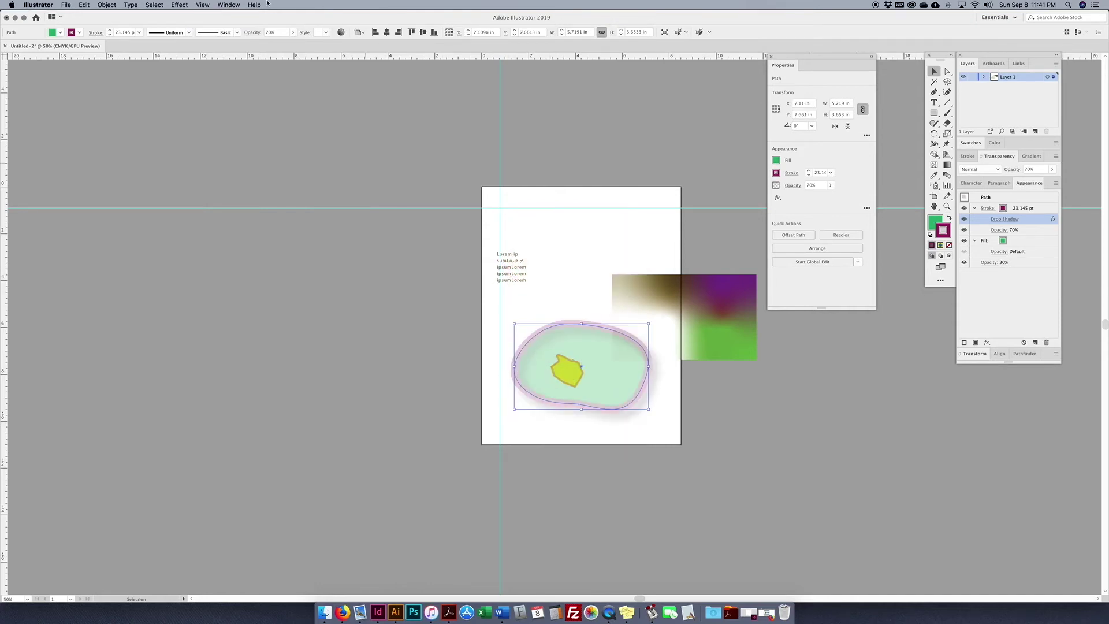
Move the gradient rectangle up with Smart Guides alignment, and narrow it to about 3.07 in wide.
left_click(228, 4)
mouse_move(203, 4)
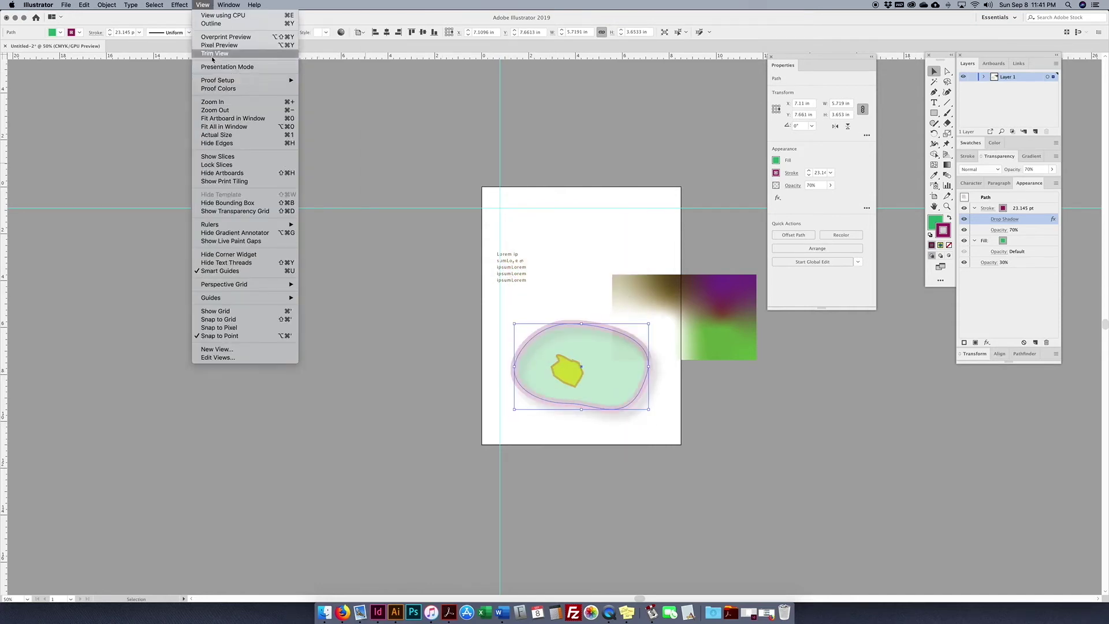
left_click(232, 272)
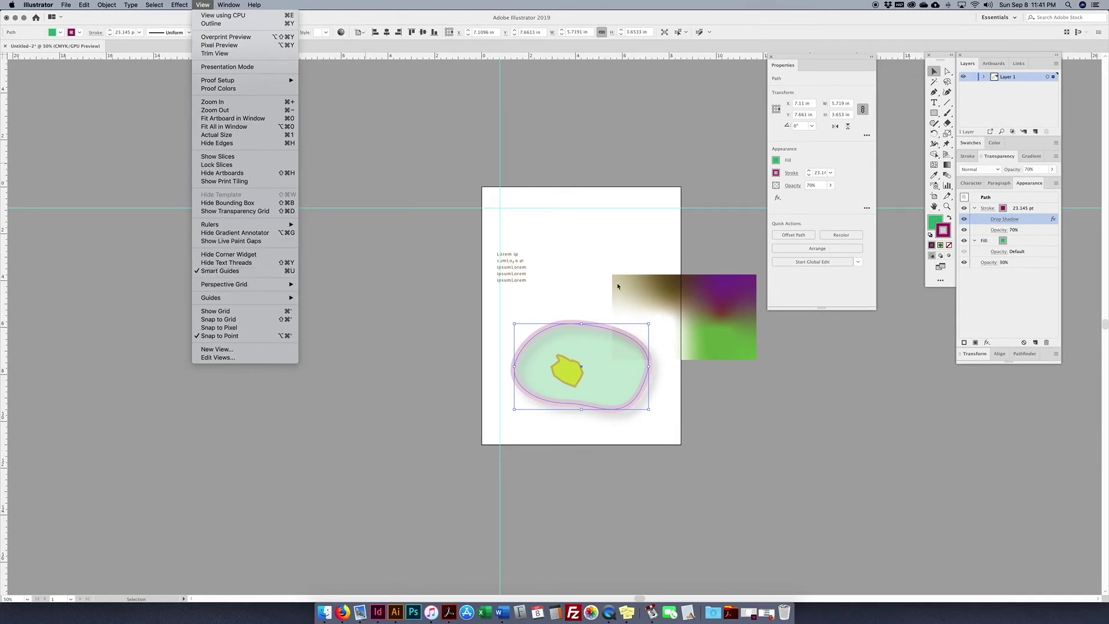
left_click(649, 289)
left_click_drag(649, 290, 609, 257)
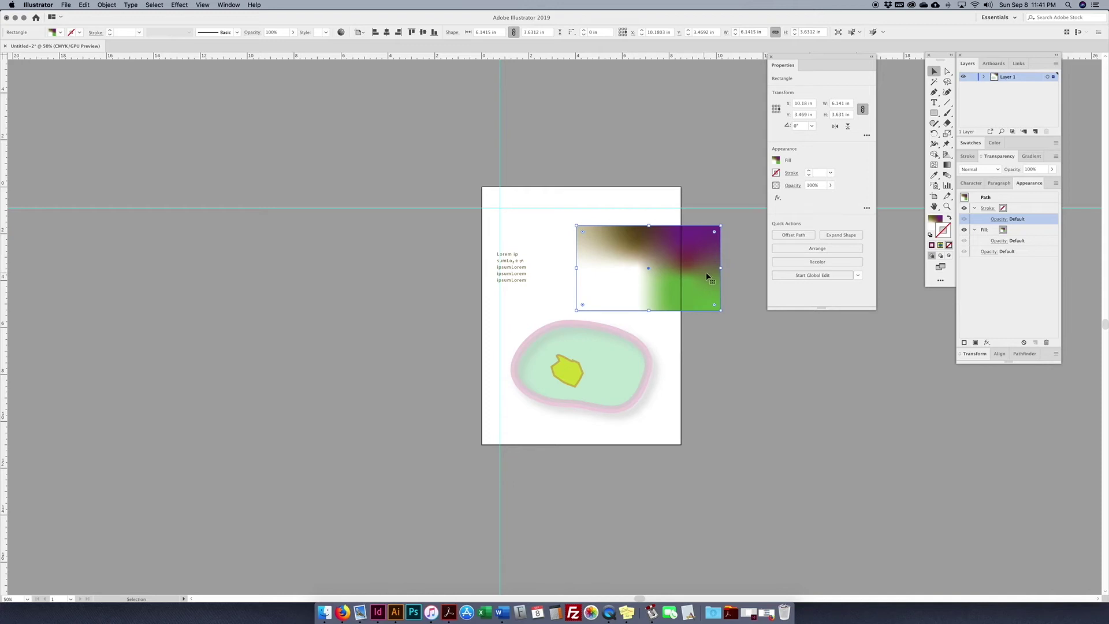
left_click_drag(720, 268, 624, 274)
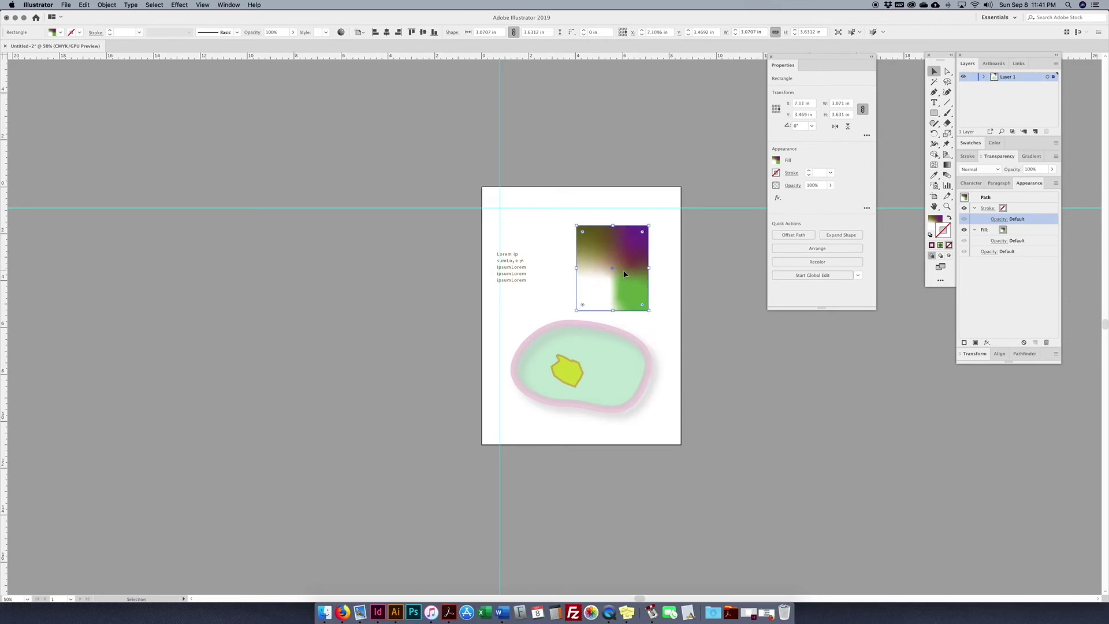
Turn off Smart Guides, and nudge the gradient rectangle and the green shape freely closer together.
key("super+equal")
key("super+equal")
key("super+equal")
left_click_drag(637, 358, 646, 307)
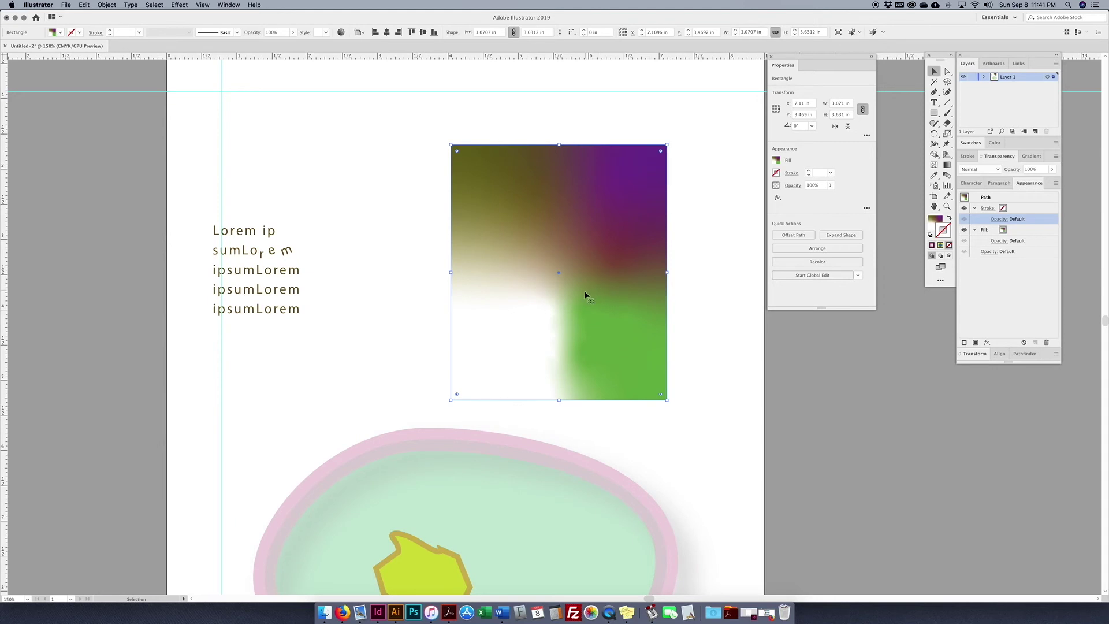
left_click(207, 4)
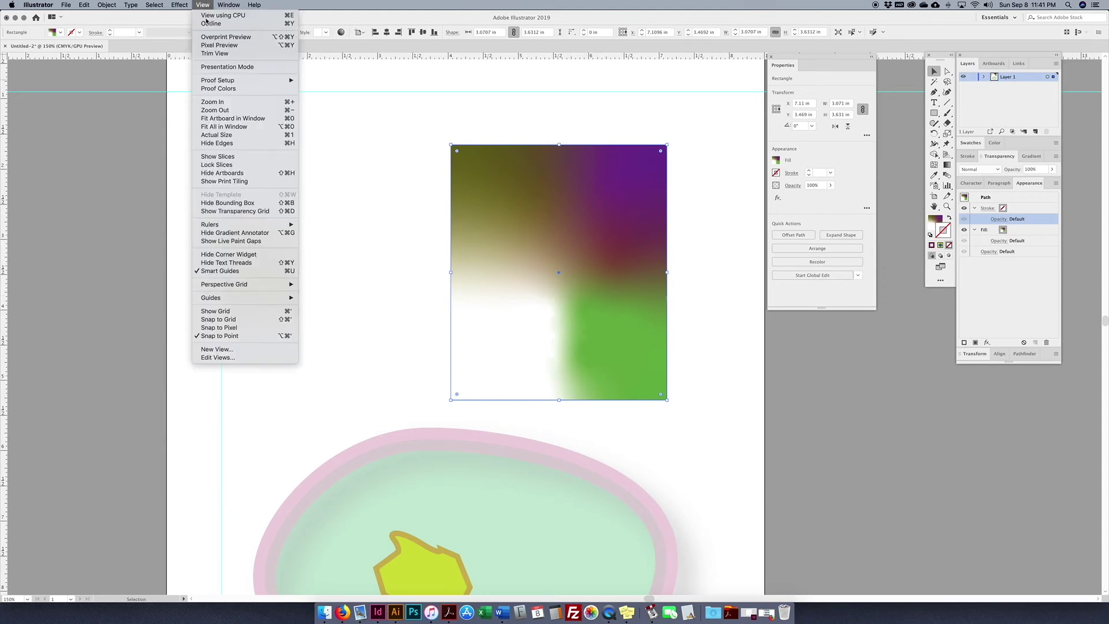
left_click(222, 271)
mouse_move(532, 292)
left_mouse_down()
mouse_move(543, 293)
mouse_move(532, 293)
mouse_move(534, 310)
mouse_move(550, 293)
mouse_move(522, 303)
left_mouse_up()
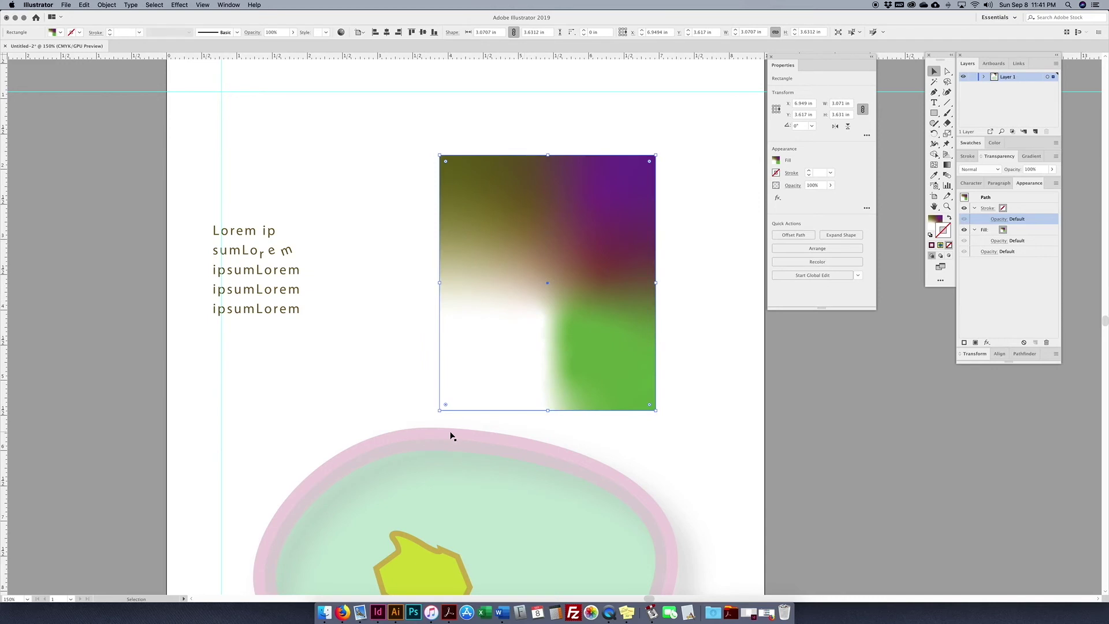
left_click_drag(417, 434, 405, 410)
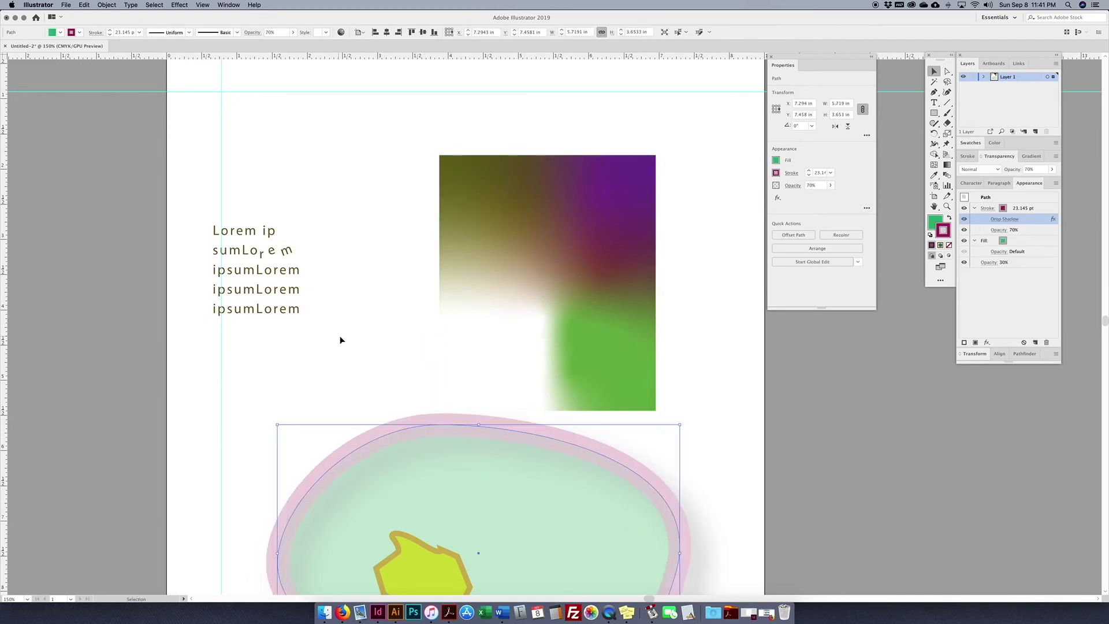
Draw a diagonal line about 6.33 in long across the page's upper edge, and accept the Line Segment options.
key("super+minus")
key("super+minus")
key("super+minus")
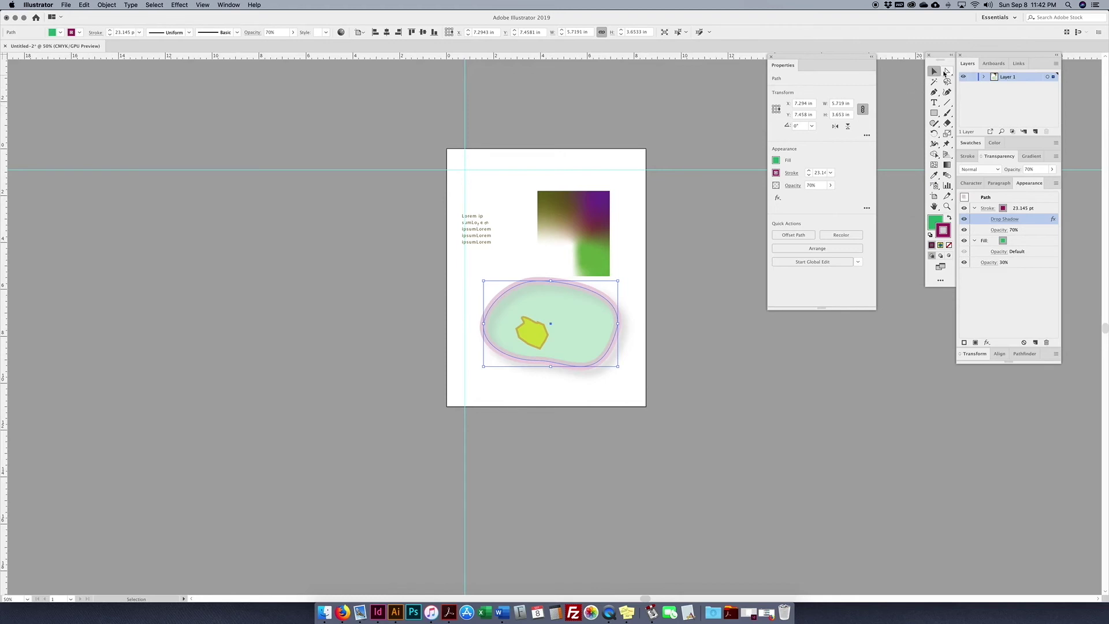
left_click(948, 104)
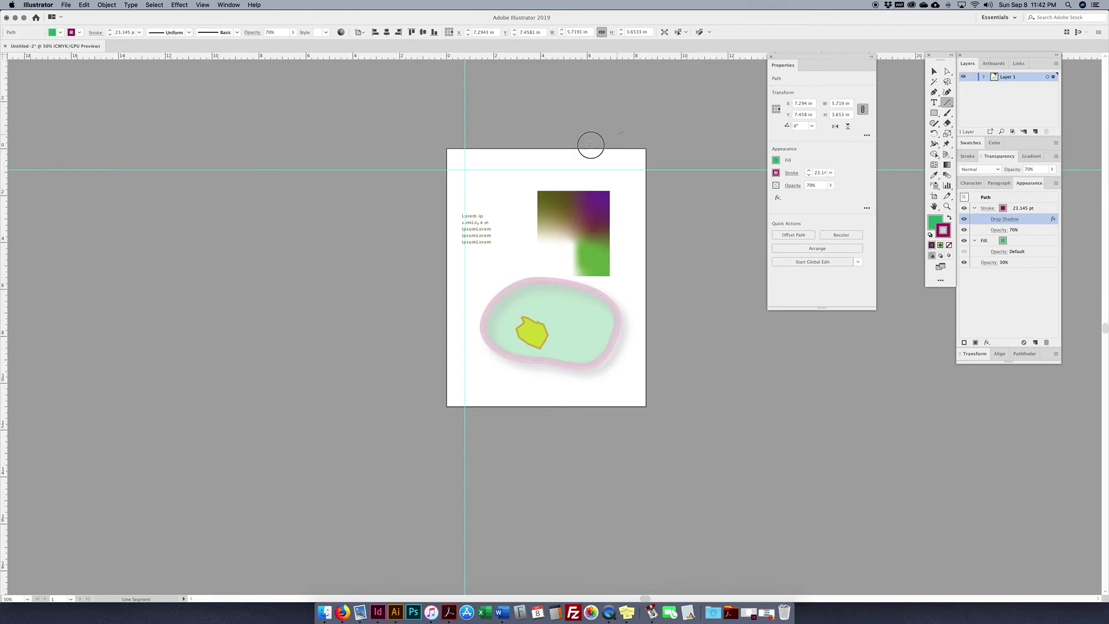
left_click_drag(625, 132, 493, 198)
left_click(947, 104)
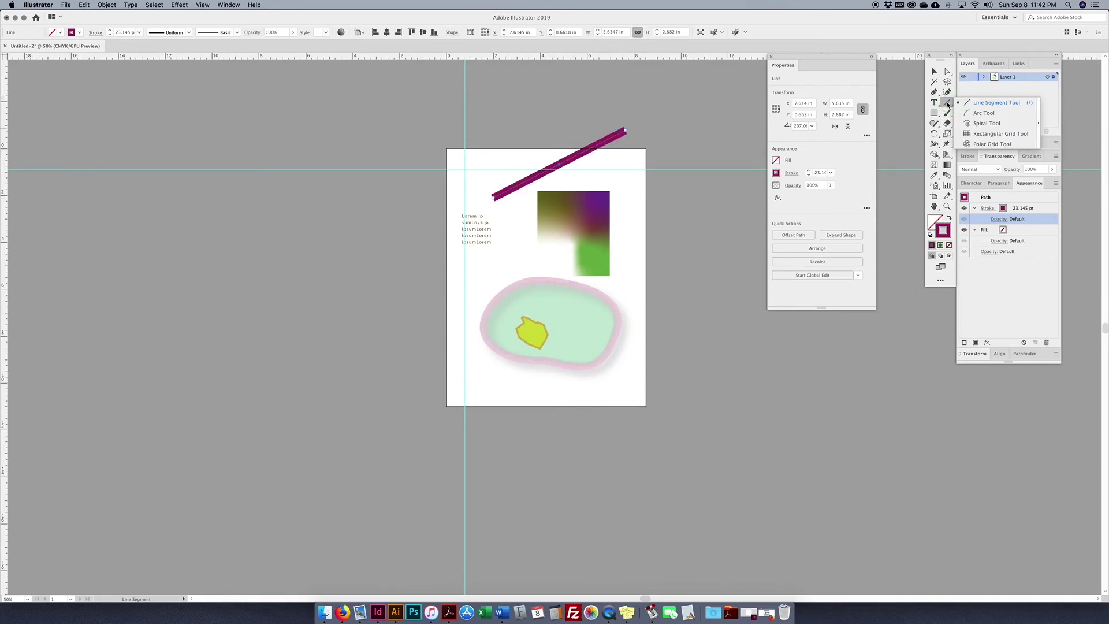
left_click(899, 140)
left_click(900, 140)
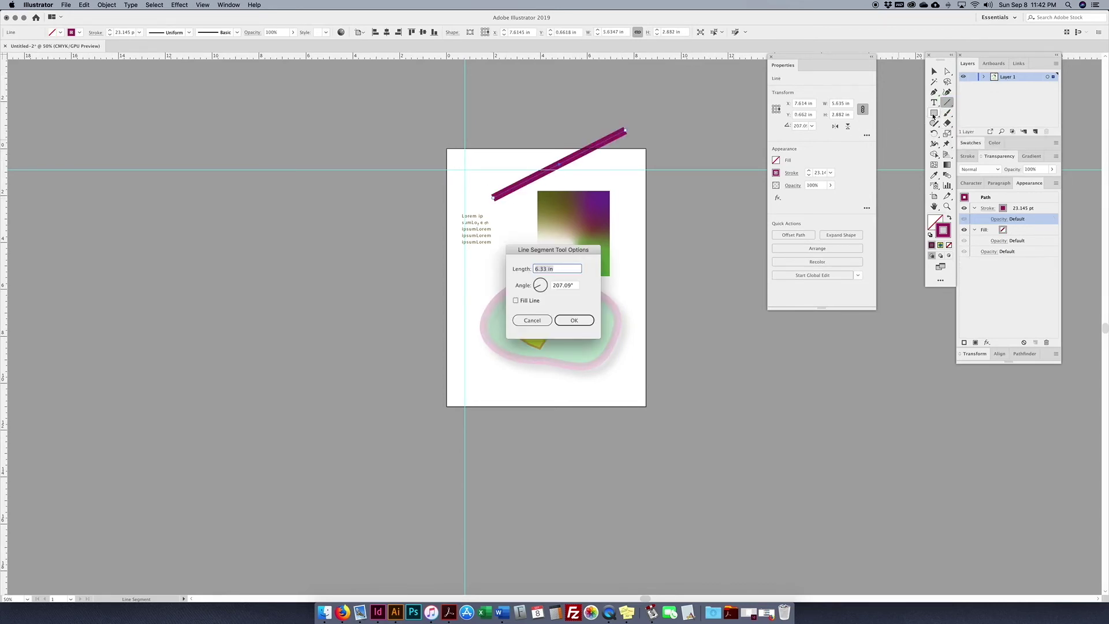
left_click(567, 318)
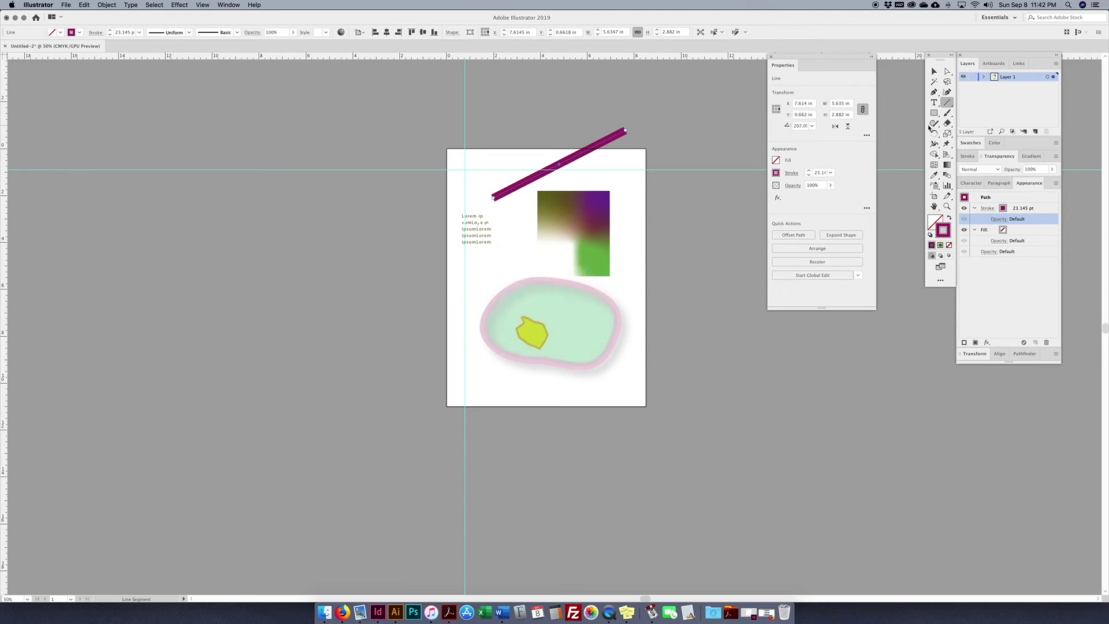
Paint a freehand wavy Paintbrush stroke about 6.3 by 7.5 in beside the page, and look over the Shaper, Eraser, Scale and Rotate tools.
key("b")
mouse_move(674, 314)
left_mouse_down()
mouse_move(757, 380)
mouse_move(822, 455)
left_mouse_up()
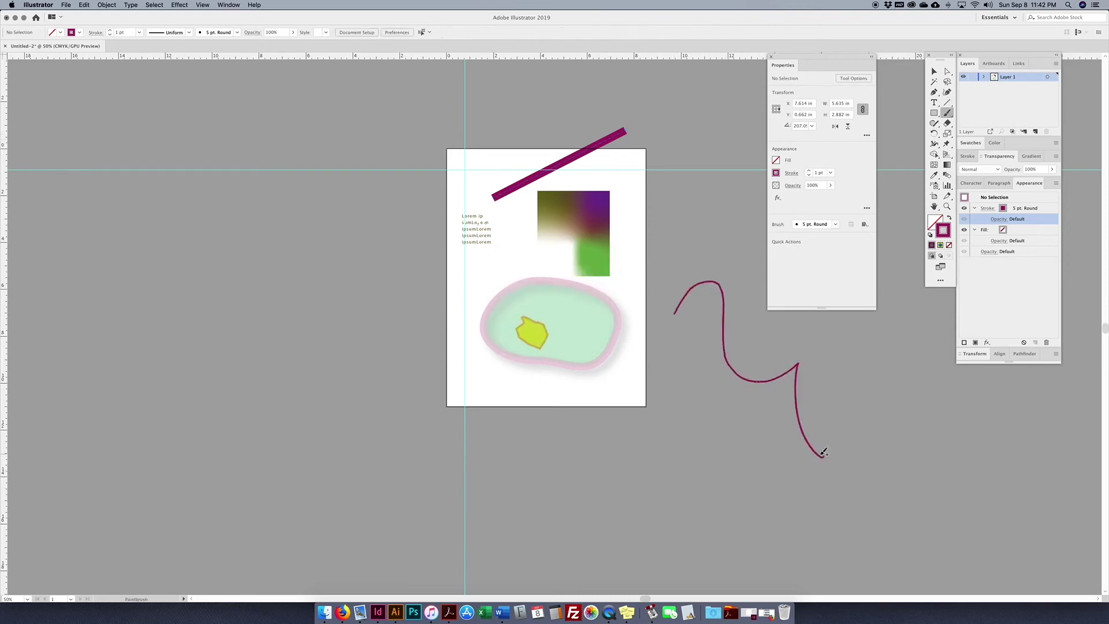
left_click(939, 124)
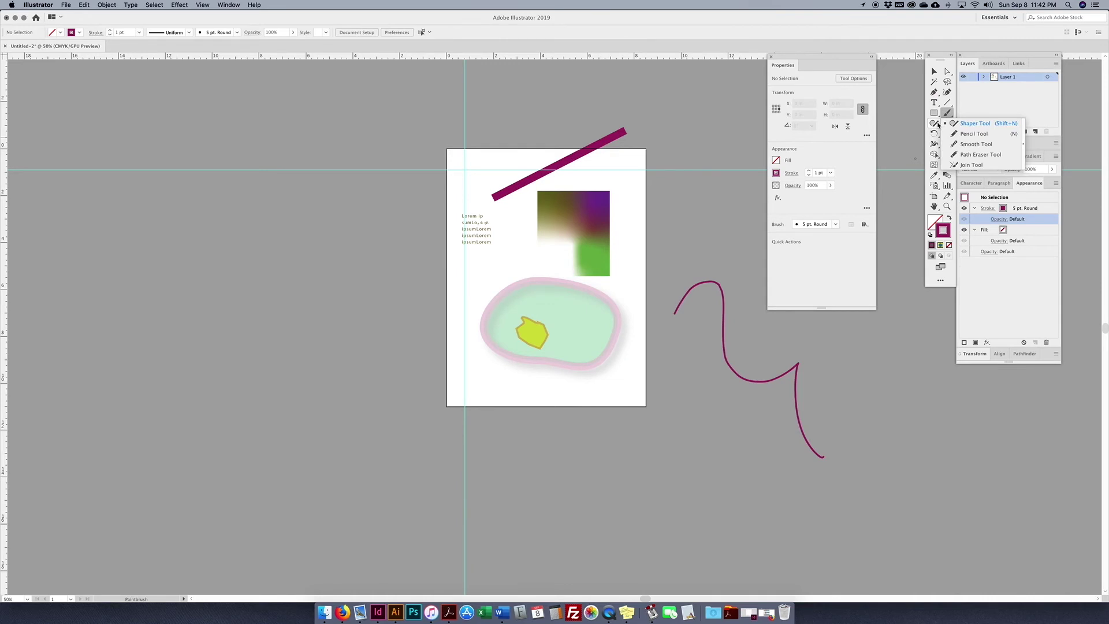
left_click(948, 123)
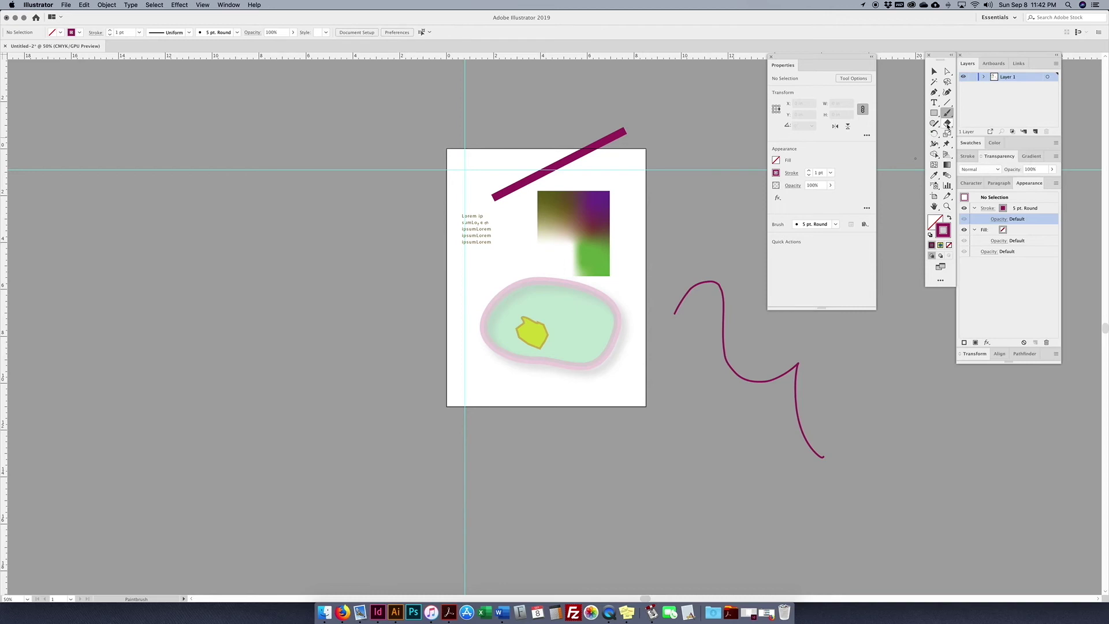
left_click(948, 126)
left_click(948, 127)
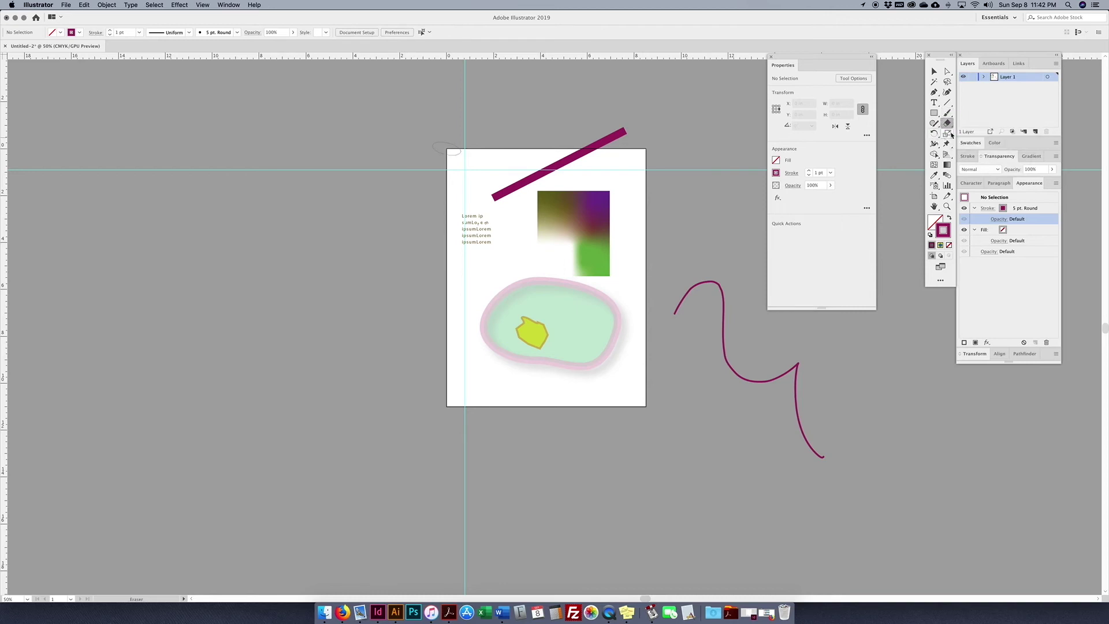
left_click(949, 134)
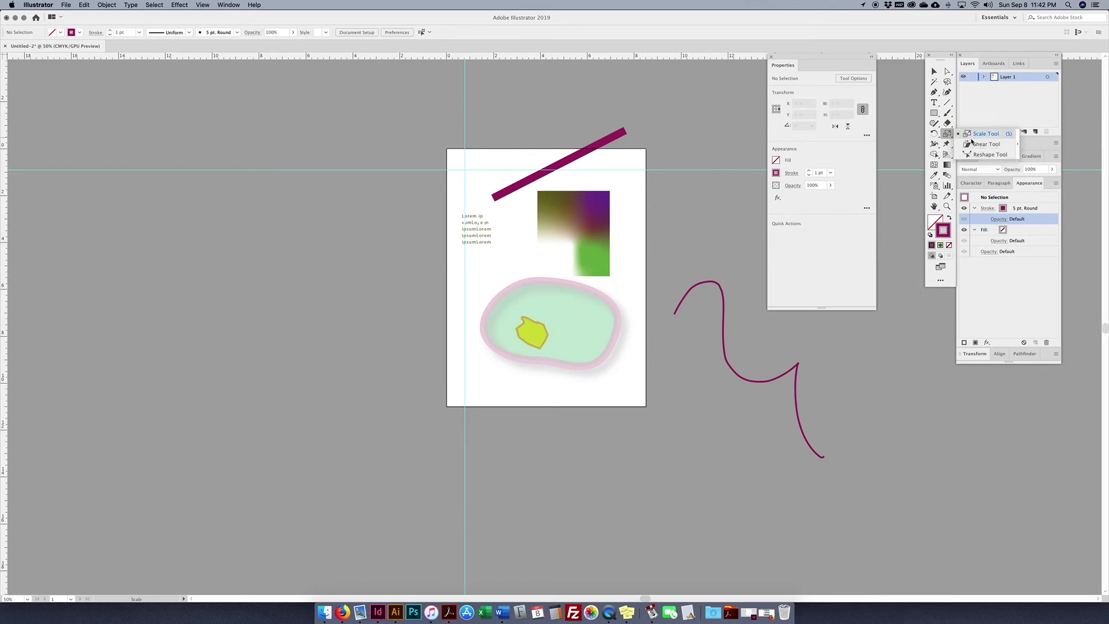
left_click(935, 135)
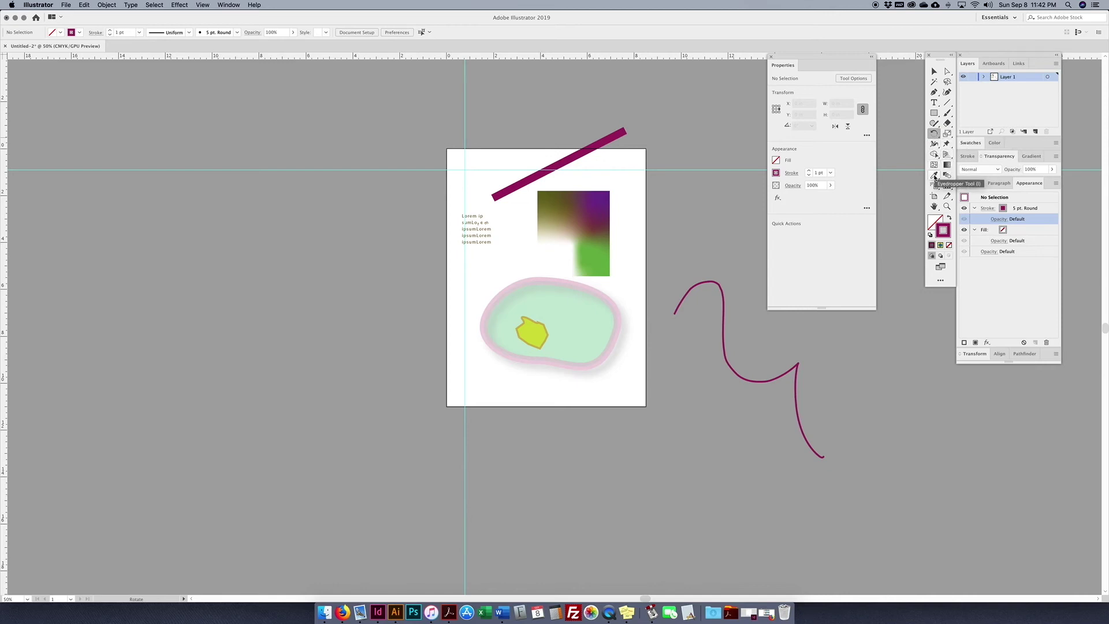
Show the swatches, and sample a dark brown from the selected gradient rectangle with the Eyedropper as its 1 pt stroke.
left_click(935, 177)
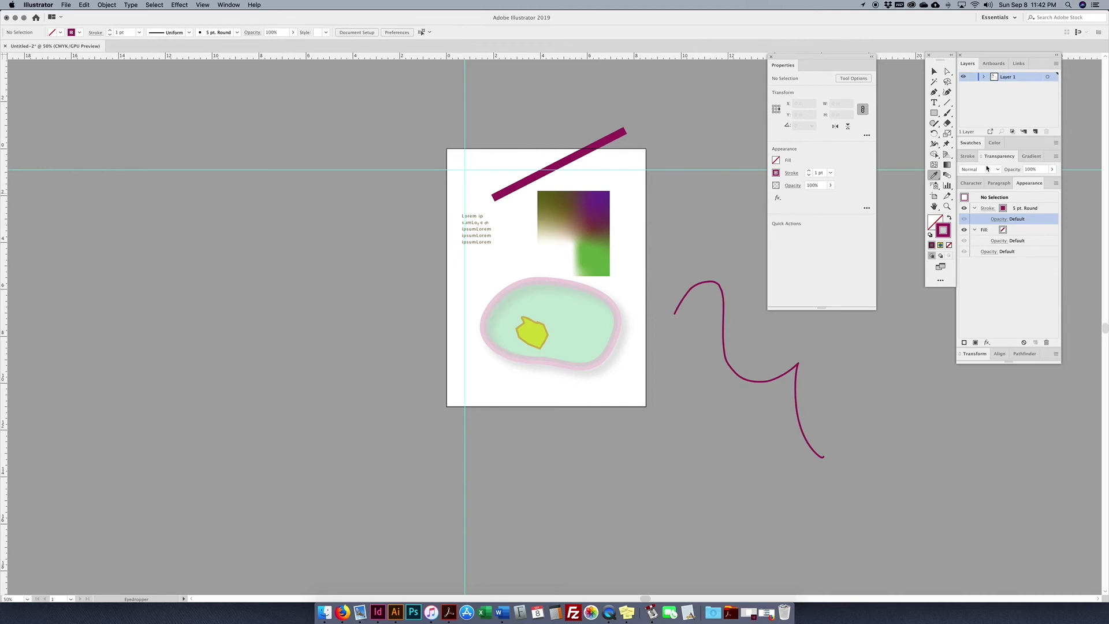
left_click(977, 143)
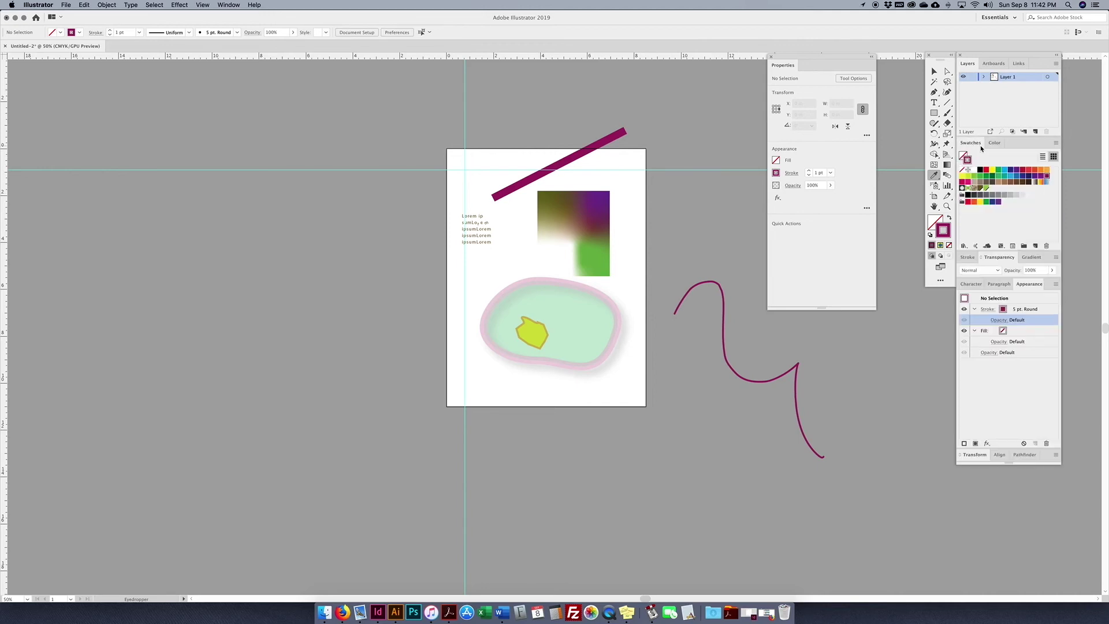
left_click(603, 214)
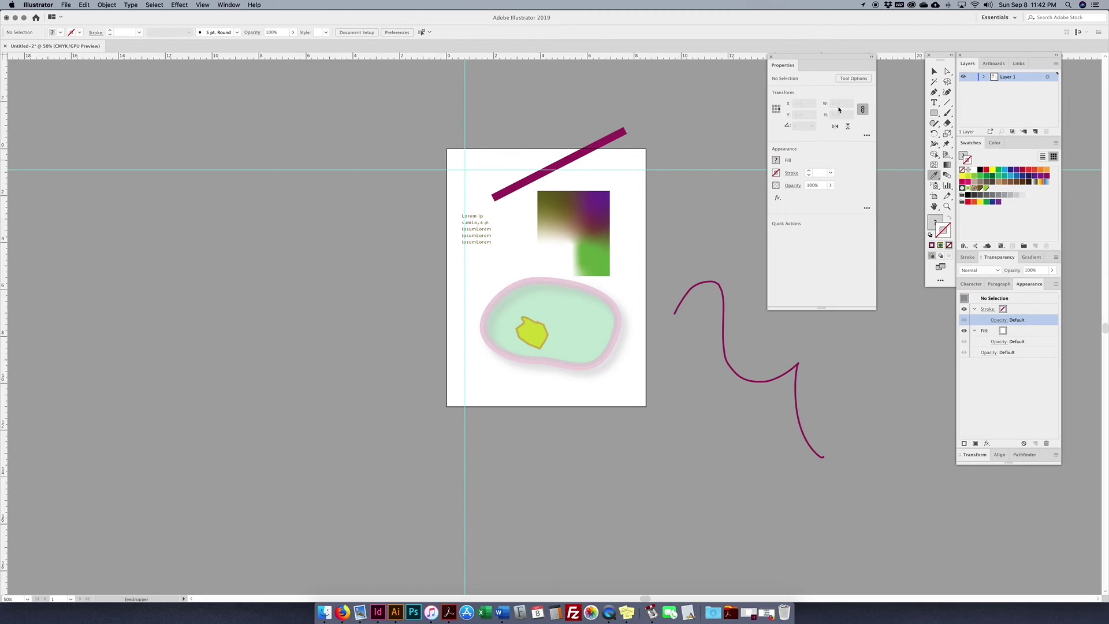
left_click(934, 71)
left_click(546, 237)
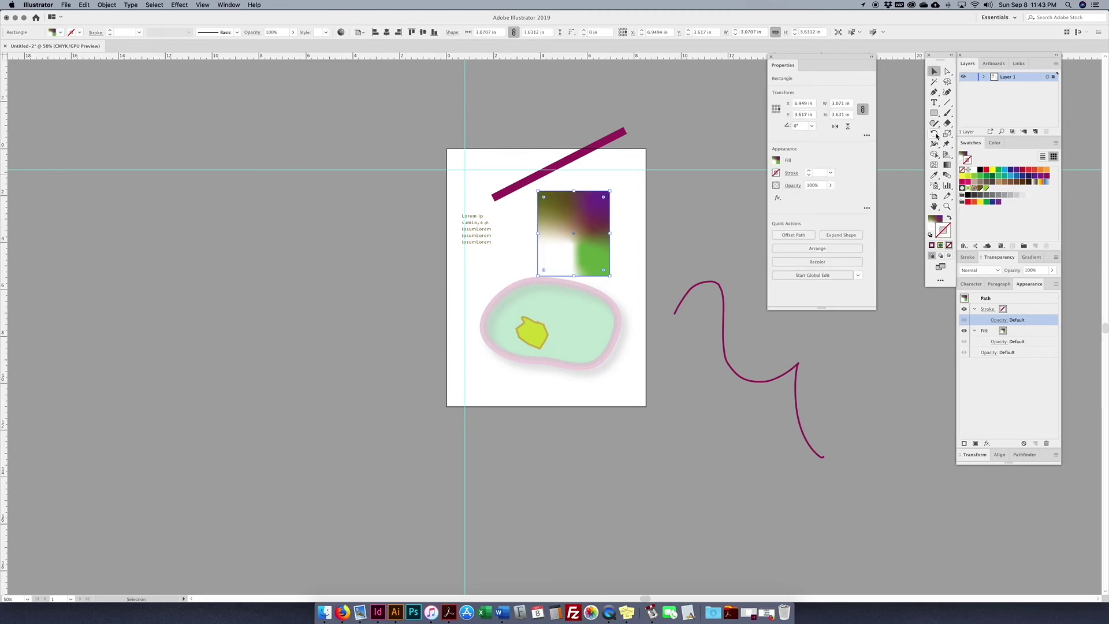
key("i")
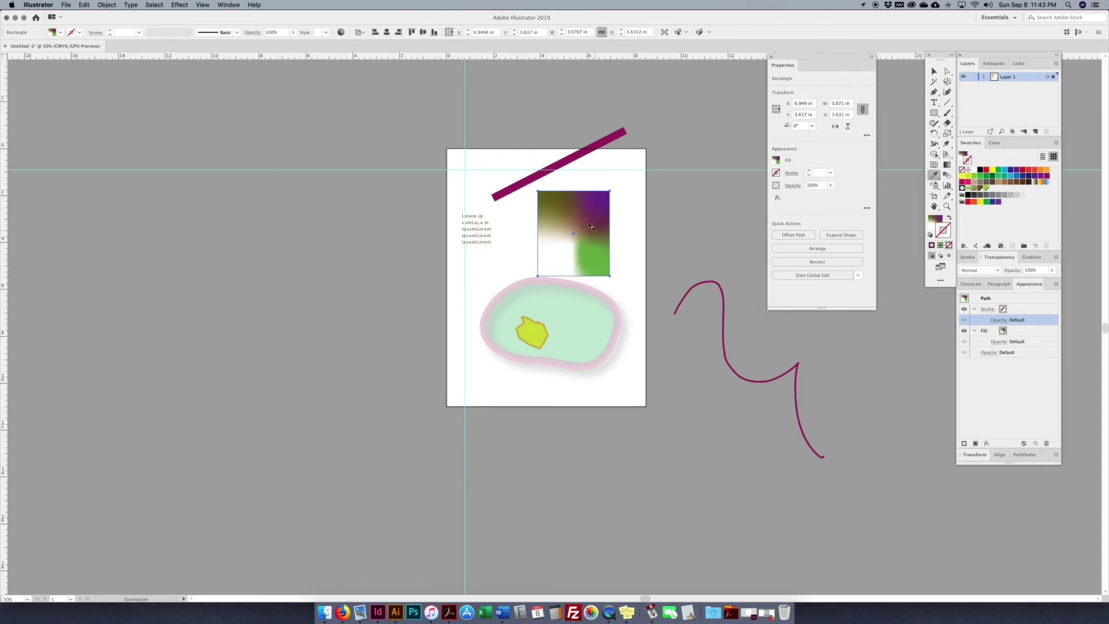
left_click(599, 227)
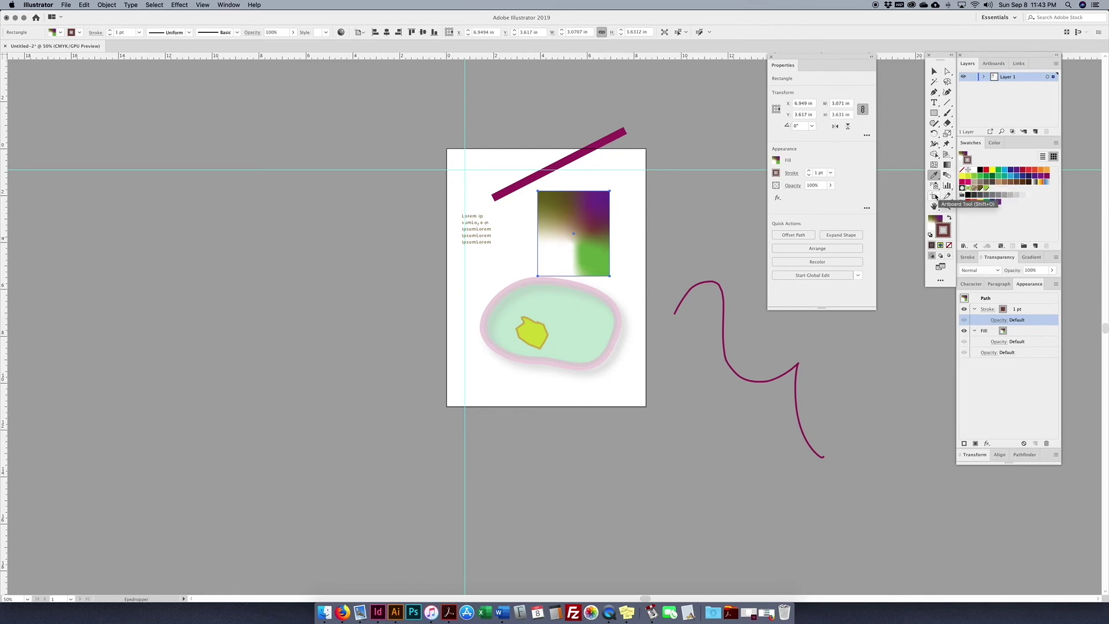
Delete the wavy brush stroke beside the page.
left_click(935, 71)
left_click_drag(735, 211, 629, 212)
left_click(619, 346)
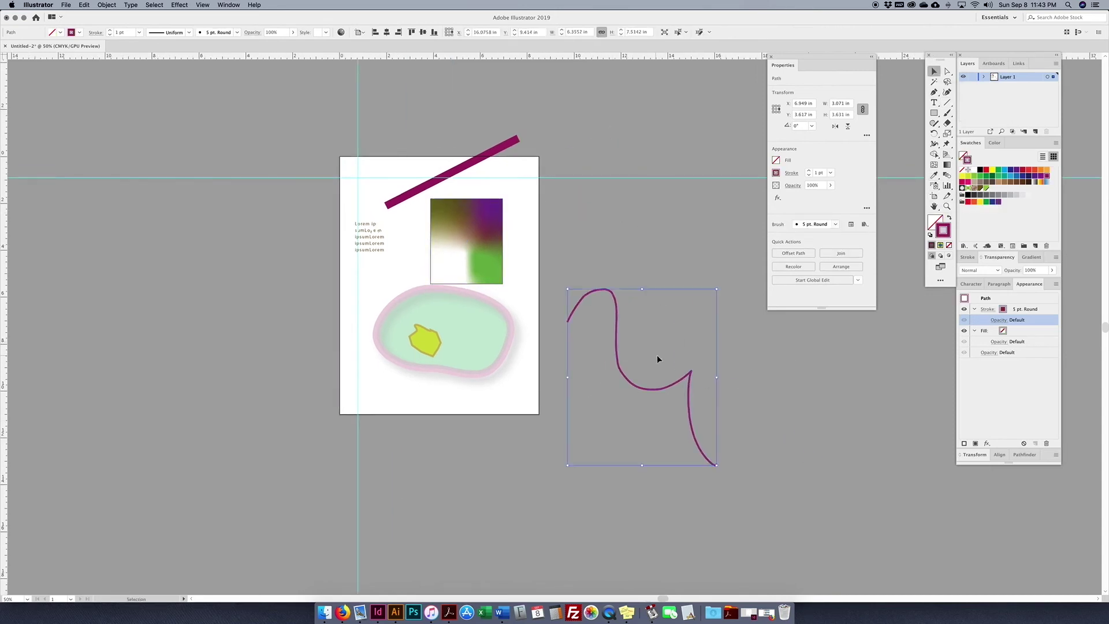
key("Delete")
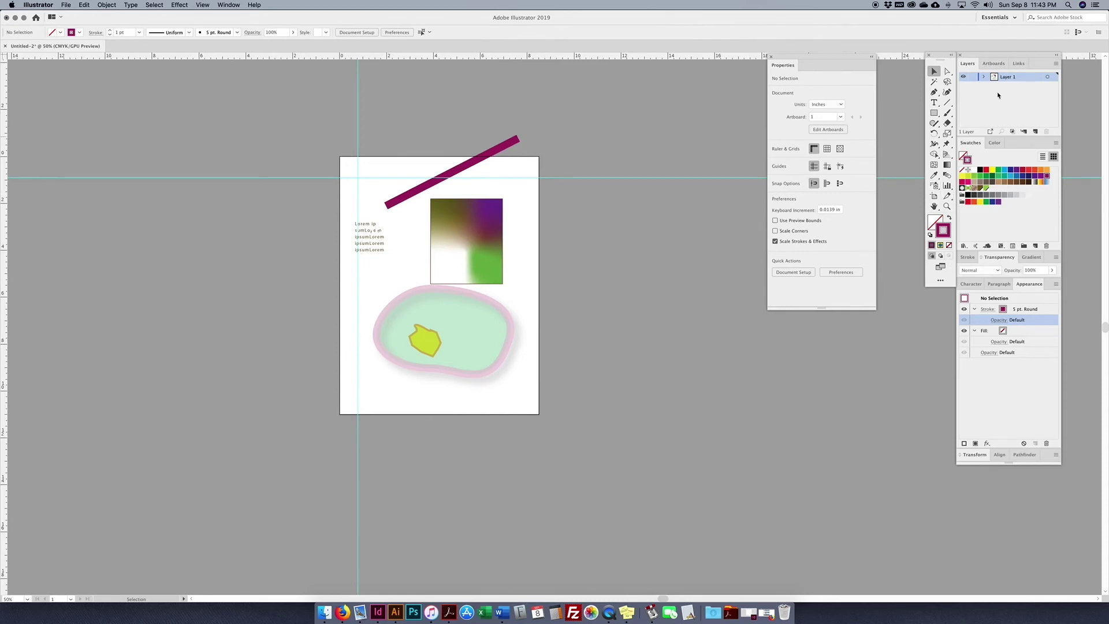
Add three new Letter-size artboards to the document.
left_click(994, 64)
left_click(1036, 132)
left_click(1035, 132)
left_click(1036, 131)
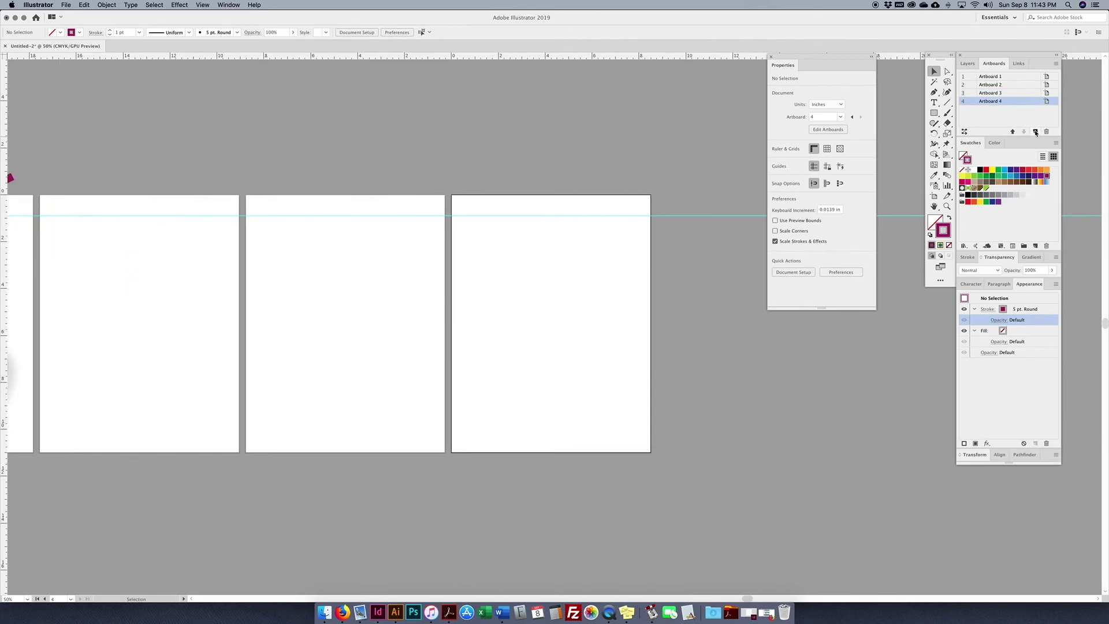
key("super+minus")
key("super+minus")
key("super+minus")
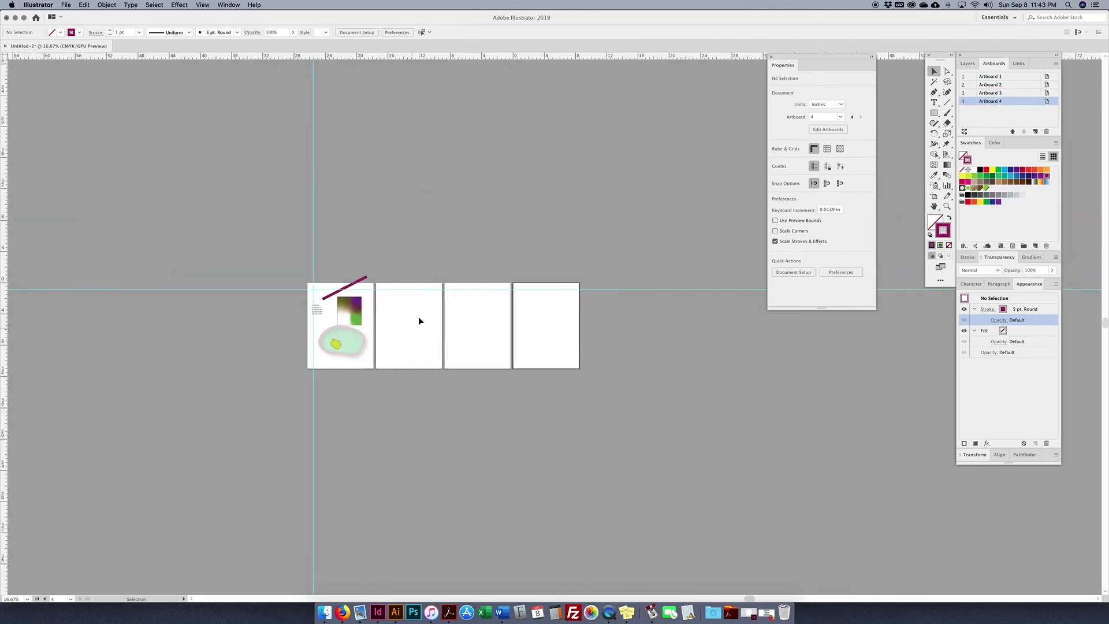
scroll(558, 331, "right", 1)
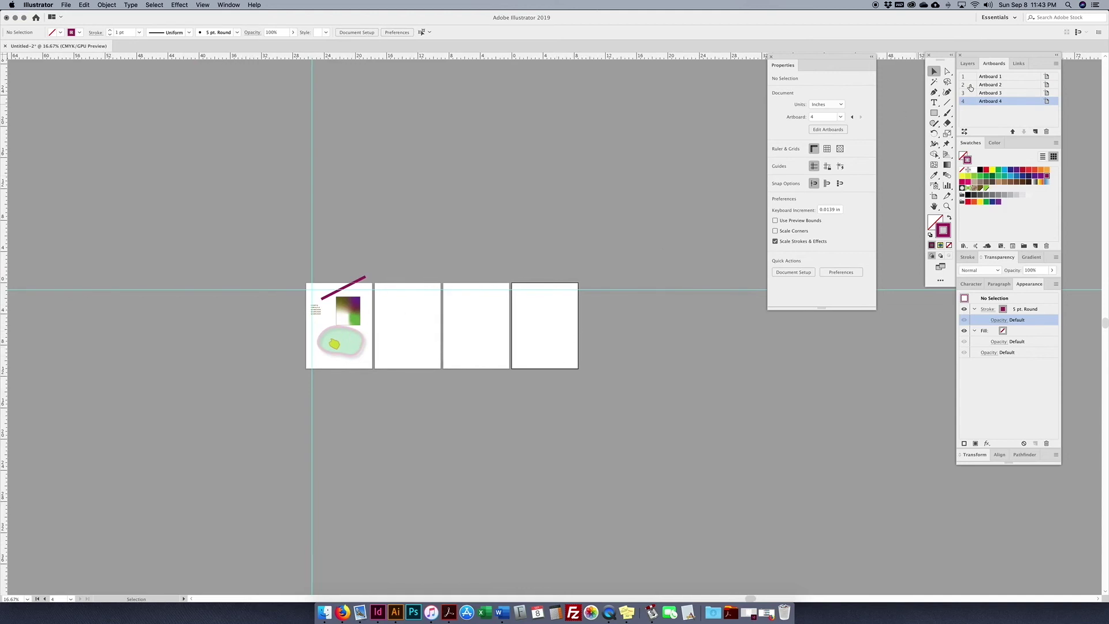
Rearrange all artboards into a single column with 0.28 in spacing, moving the artwork with them.
left_click(966, 133)
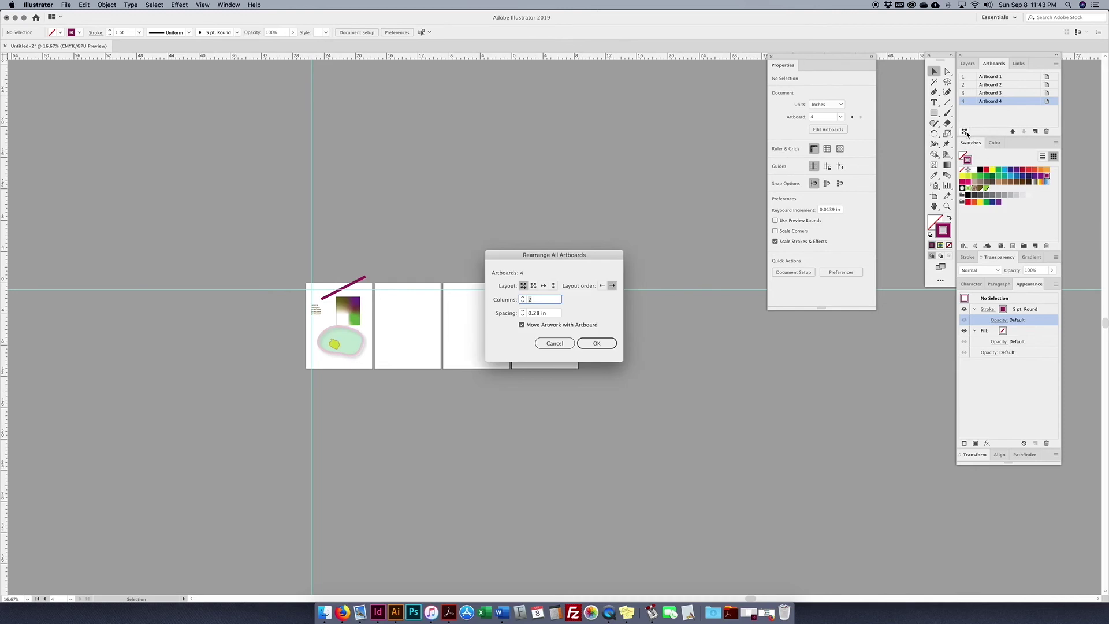
left_click(553, 285)
left_click(600, 344)
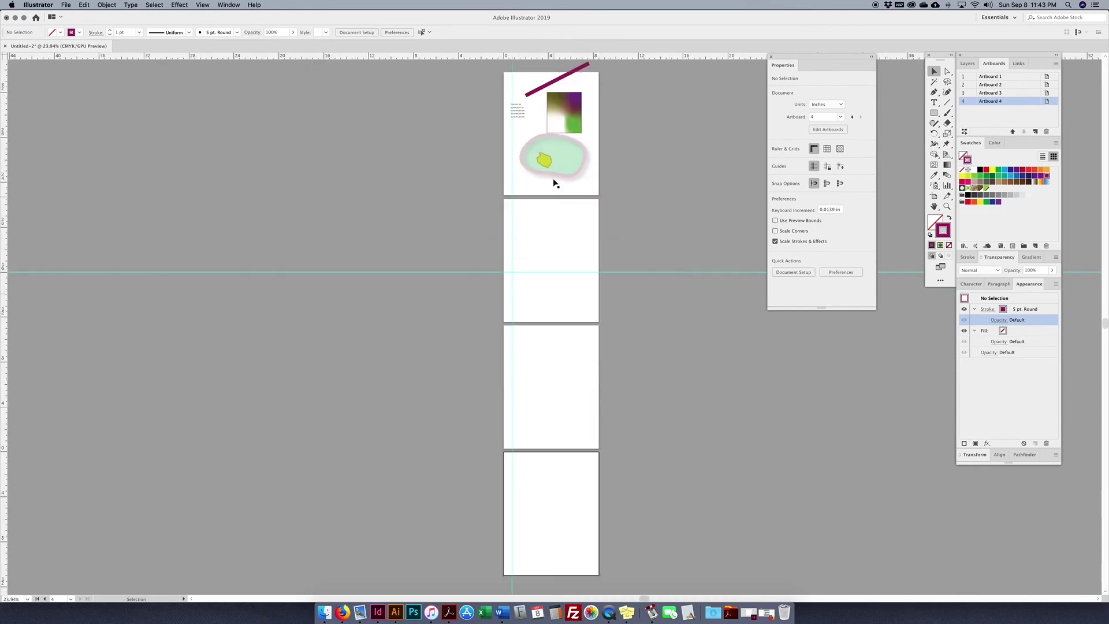
Draw two custom artboards beside the column, about 13.08 by 13.3 in and about 11.16 by 15.89 in.
key("super+minus")
key("super+minus")
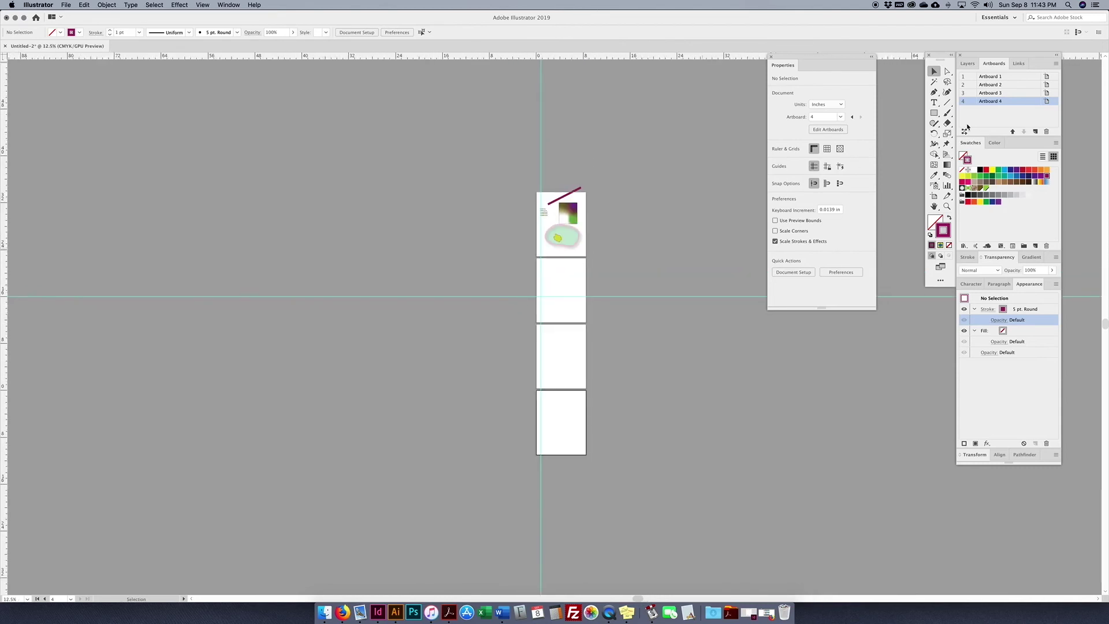
left_click(935, 197)
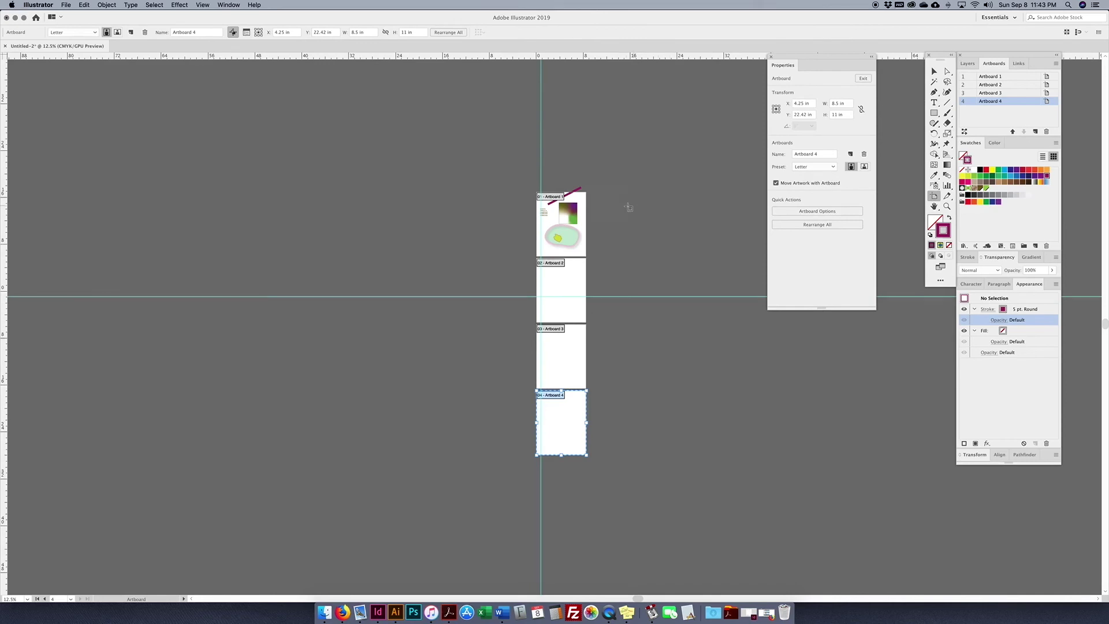
left_click_drag(601, 191, 700, 371)
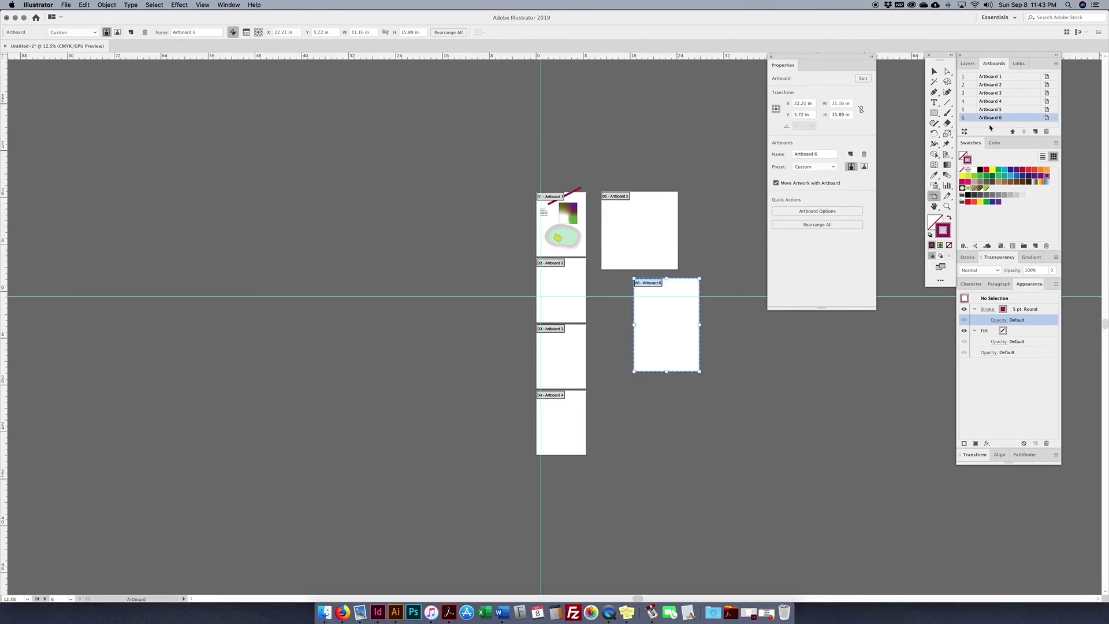
Delete Artboard 6 and Artboard 3.
double_click(1023, 117)
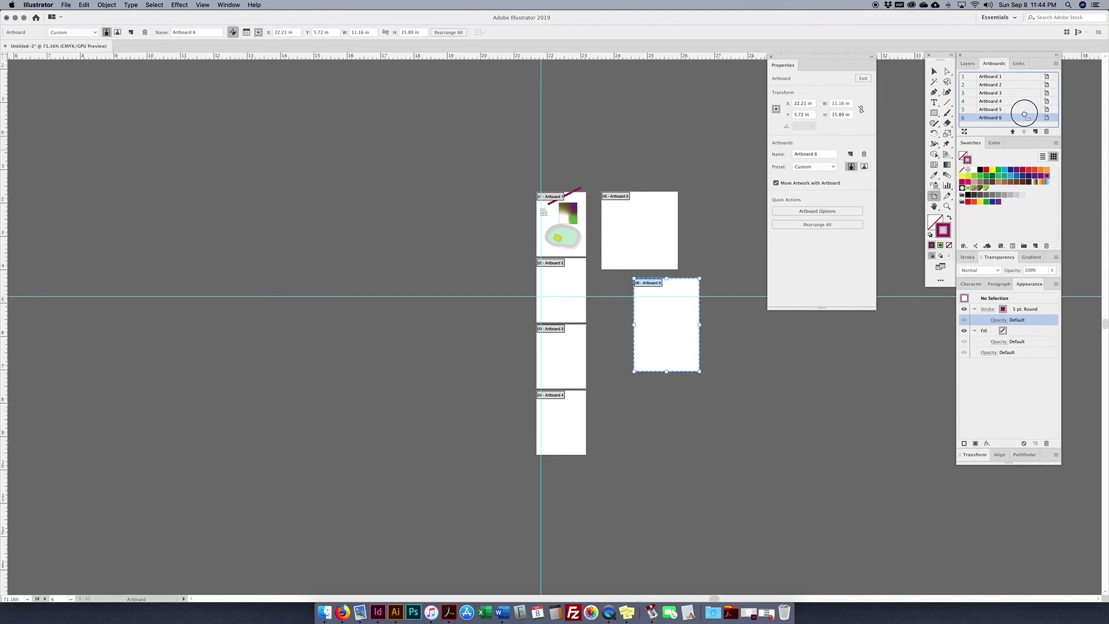
left_click(1047, 132)
key("super+minus")
key("super+minus")
key("super+minus")
key("super+minus")
key("super+minus")
key("super+minus")
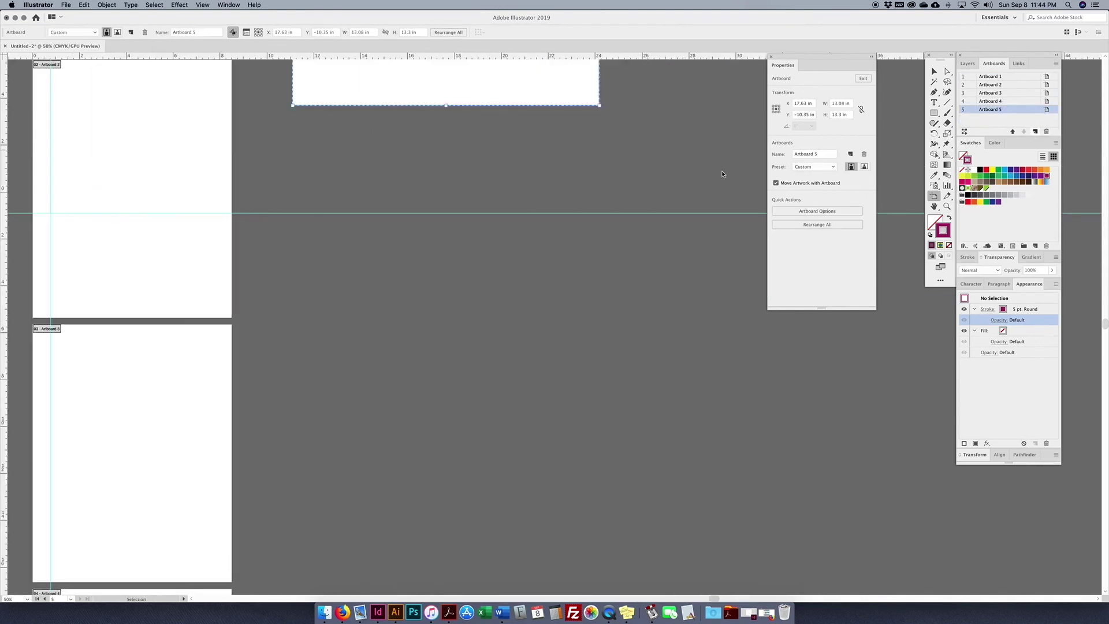
left_click(1008, 93)
left_click(1046, 132)
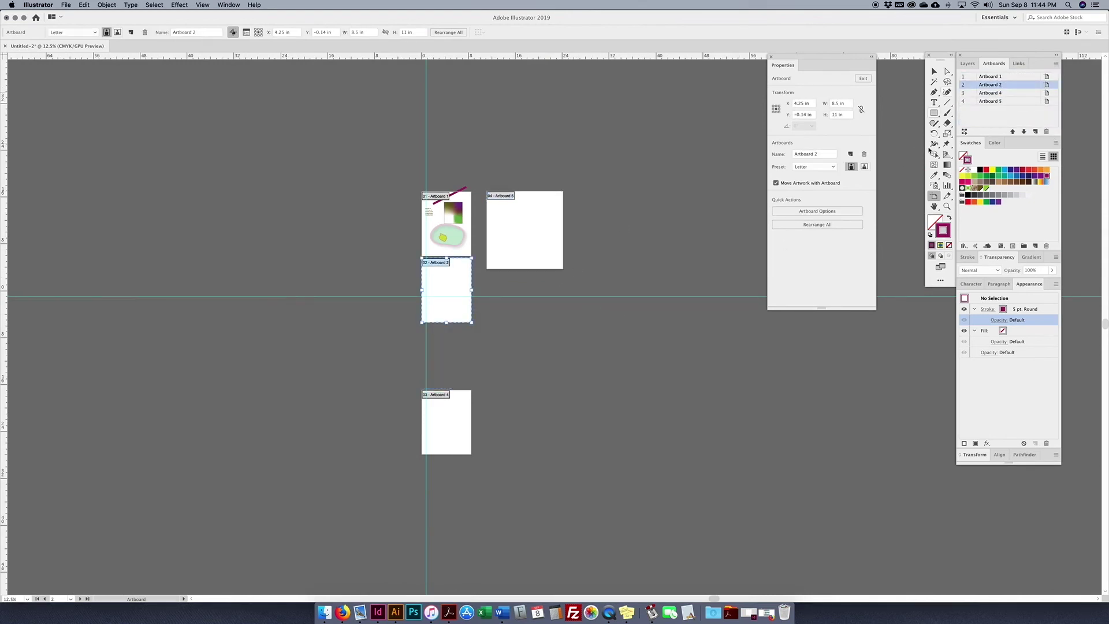
Move the custom artboard down and back up beside the first page, to about X 17.04 in, Y -9.83 in.
left_click(535, 228)
left_click_drag(534, 225, 526, 323)
left_click_drag(527, 324, 533, 232)
Examine the extent of the whole canvas around the artboards.
key("super+minus")
key("super+minus")
key("super+minus")
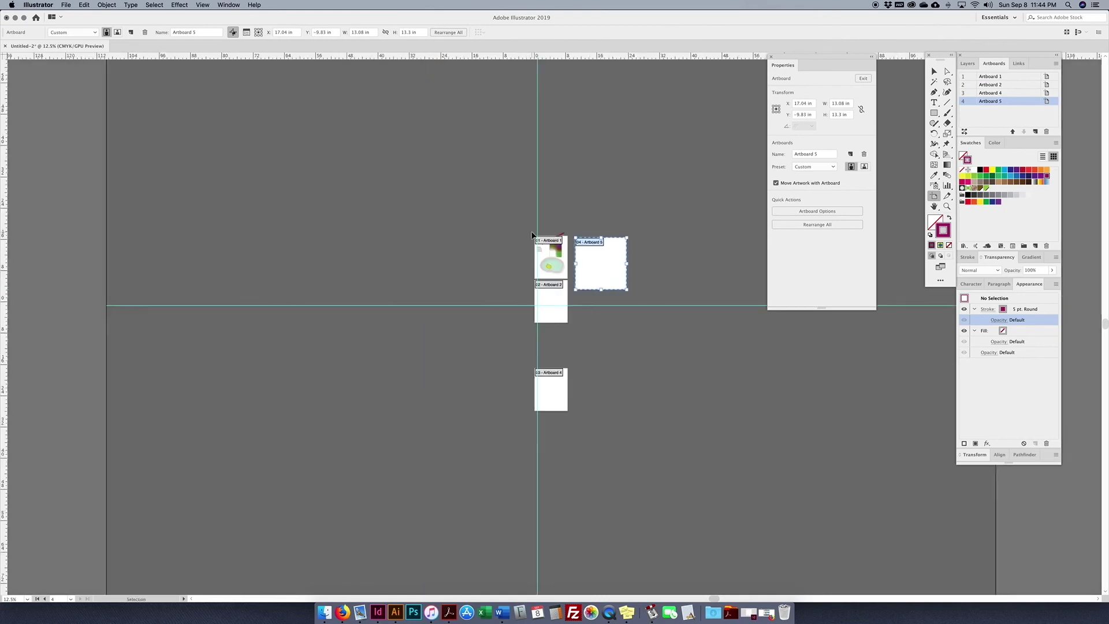
key("super+minus")
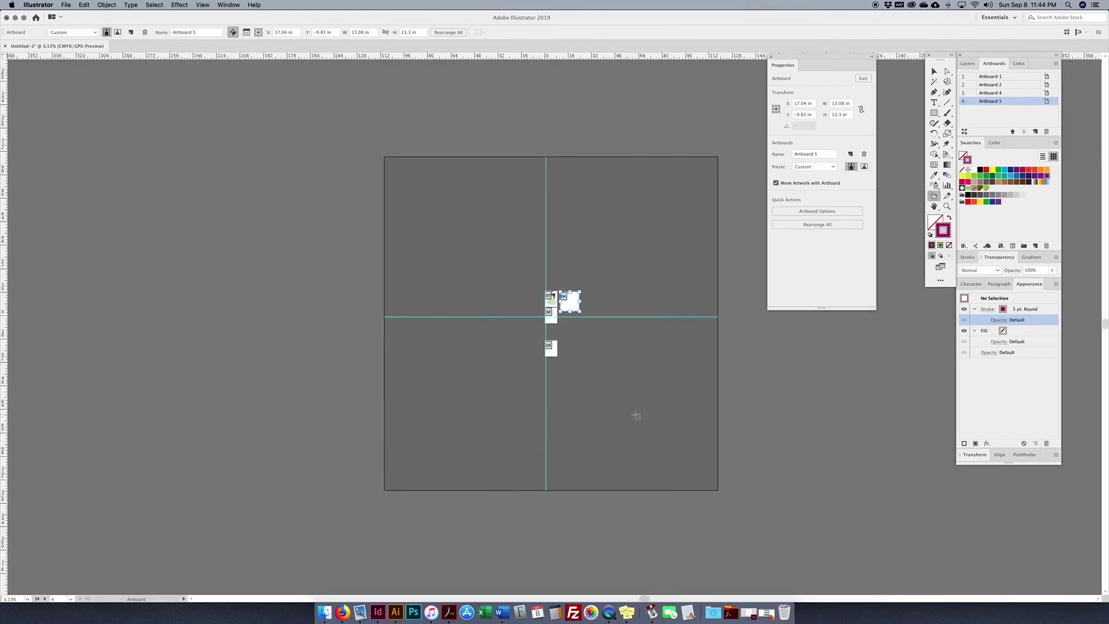
key("super+equal")
key("super+equal")
key("super+equal")
key("super+equal")
key("super+equal")
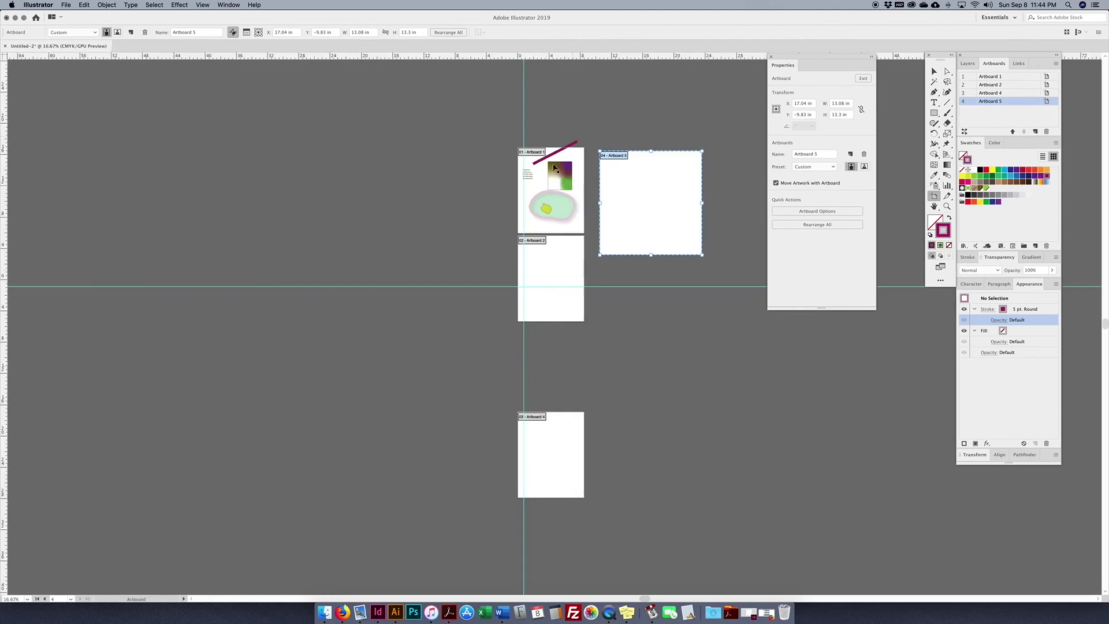
Reduce the custom artboard's height to about 9.81 in, and leave artboard editing.
left_click_drag(651, 255, 652, 228)
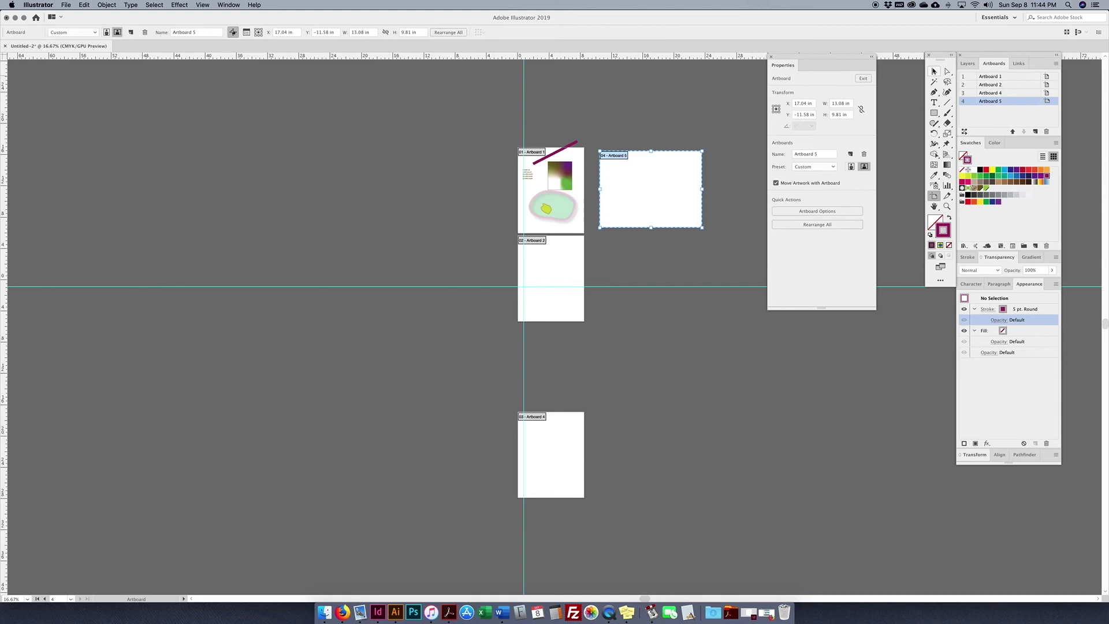
left_click(934, 71)
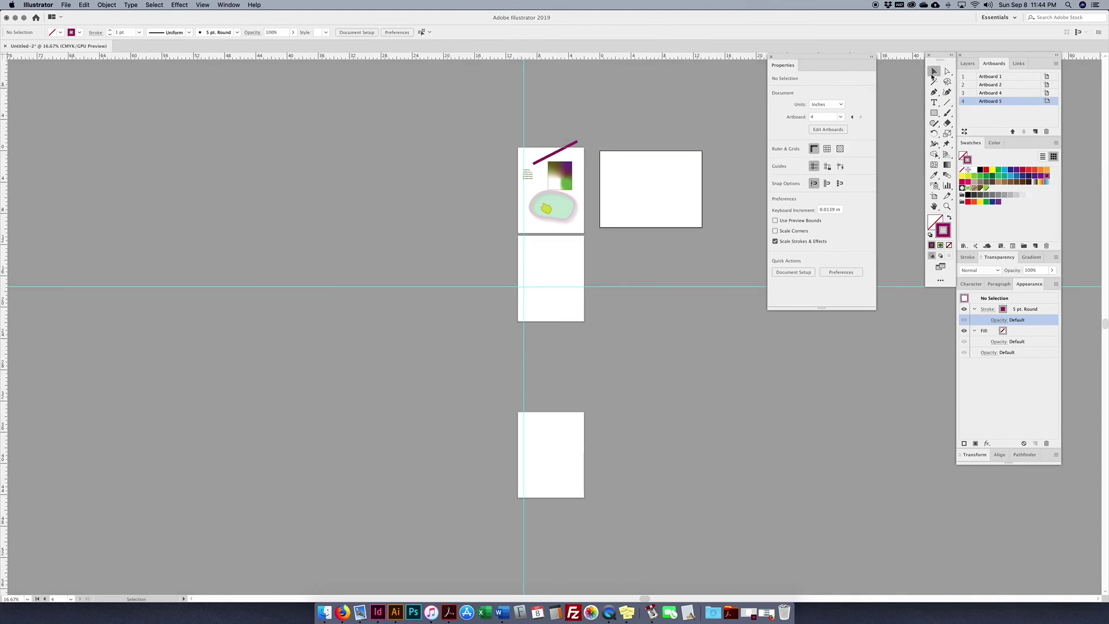
Make Artboard 2 the active artboard, and bring up the Layers list with more room to display layers.
left_click_drag(654, 191, 627, 224)
left_click(578, 282)
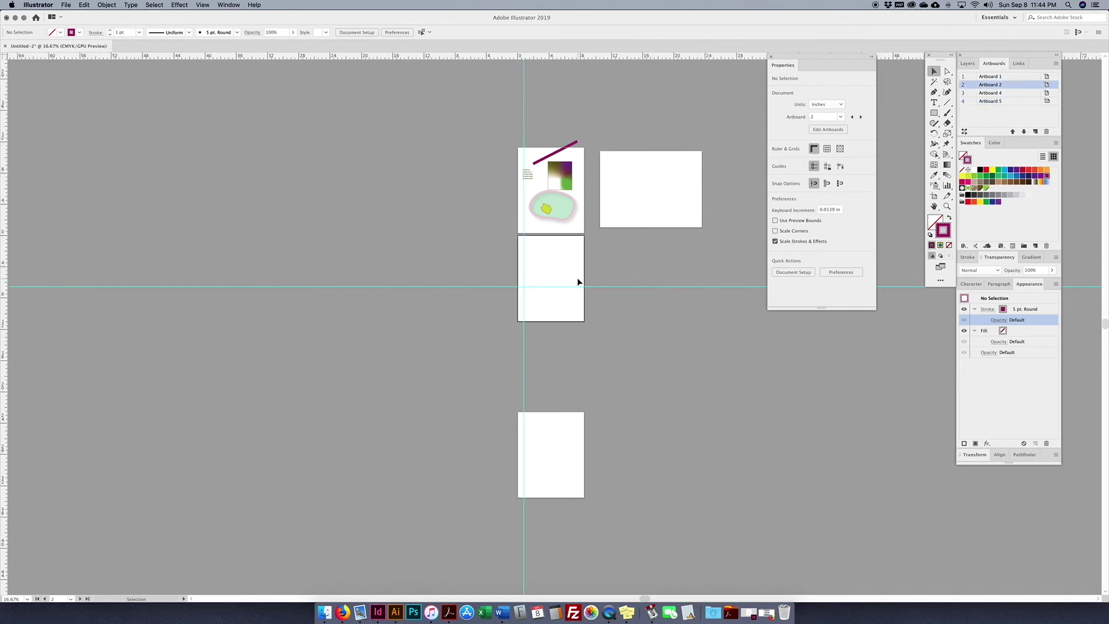
left_click(968, 63)
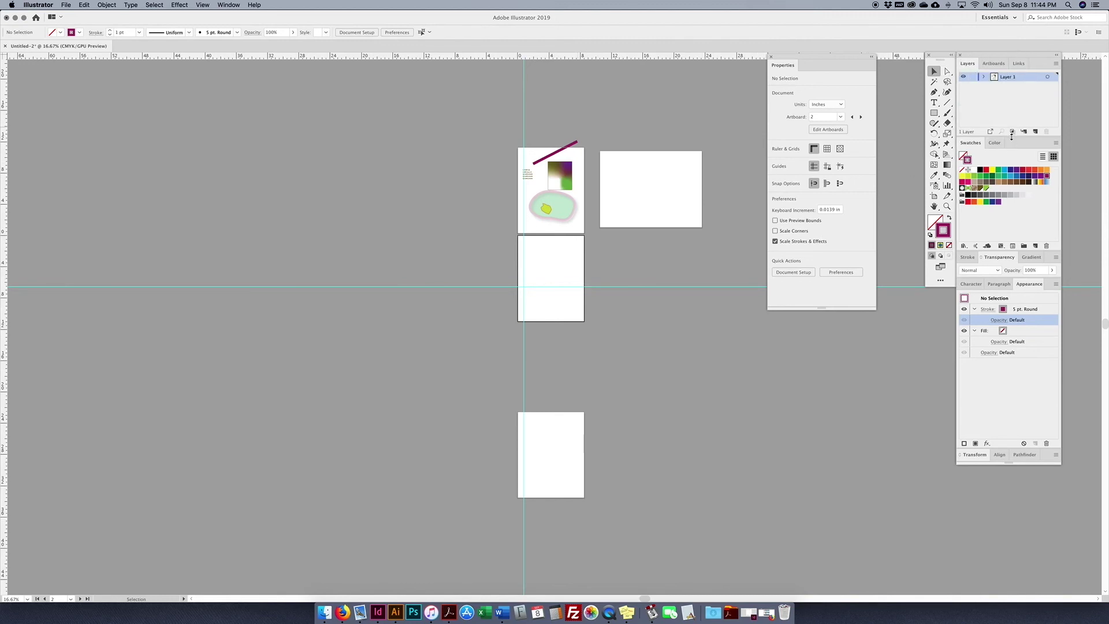
left_click_drag(1008, 136, 1009, 246)
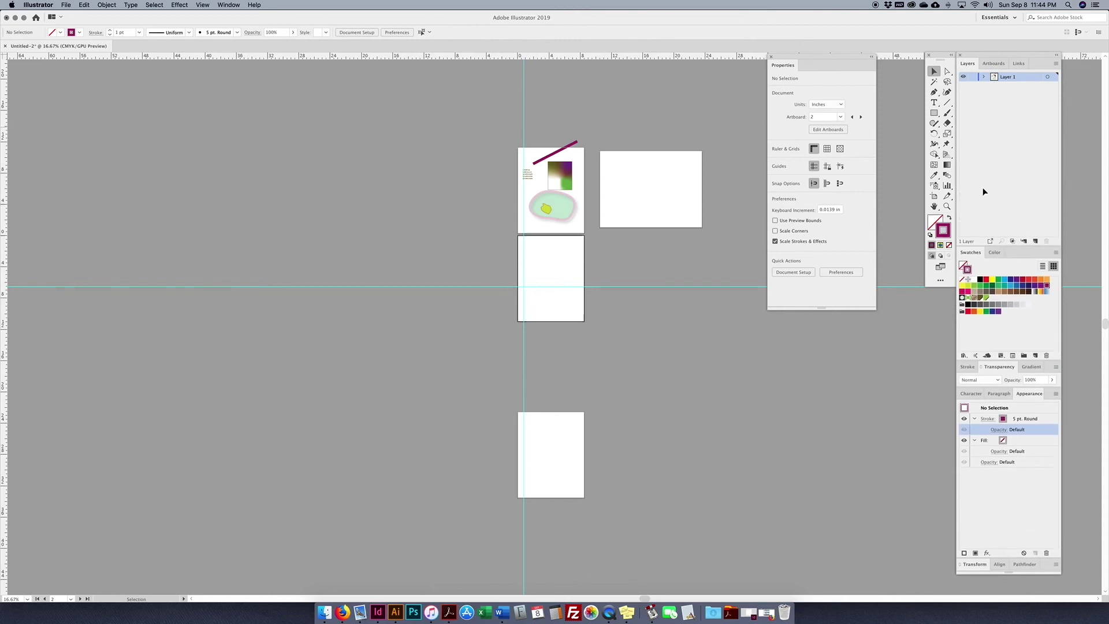
Select the line, gradient rectangle and blob shapes on the first artboard, and create a new layer named "shape".
scroll(594, 123, "left", 1)
left_click_drag(588, 123, 549, 227)
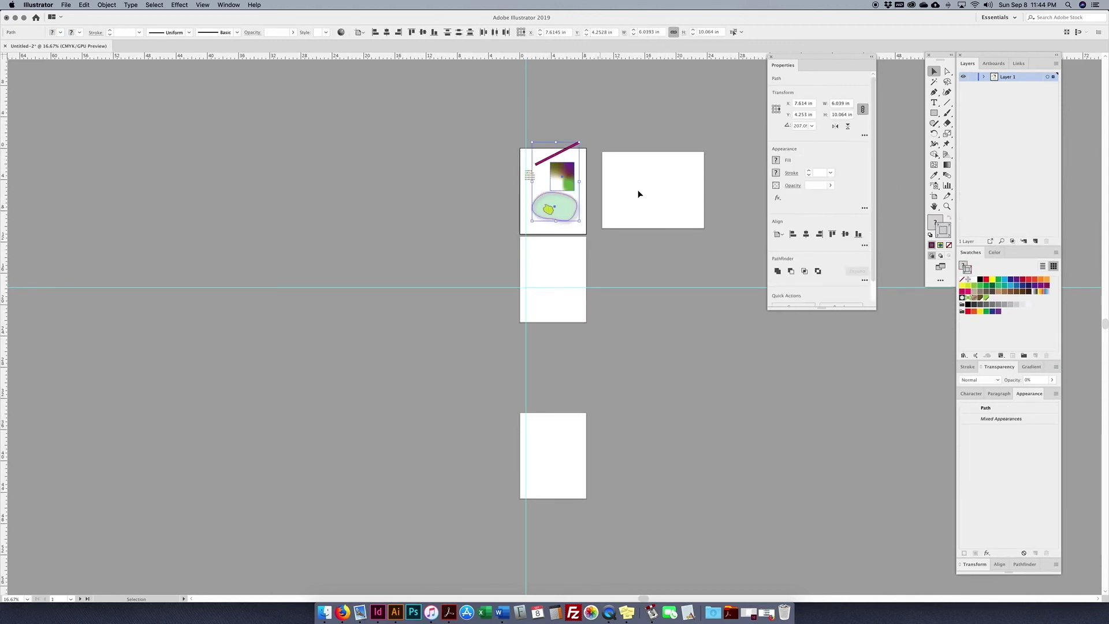
left_click(1037, 243)
double_click(1008, 77)
type("shape")
key("Return")
left_click(551, 233)
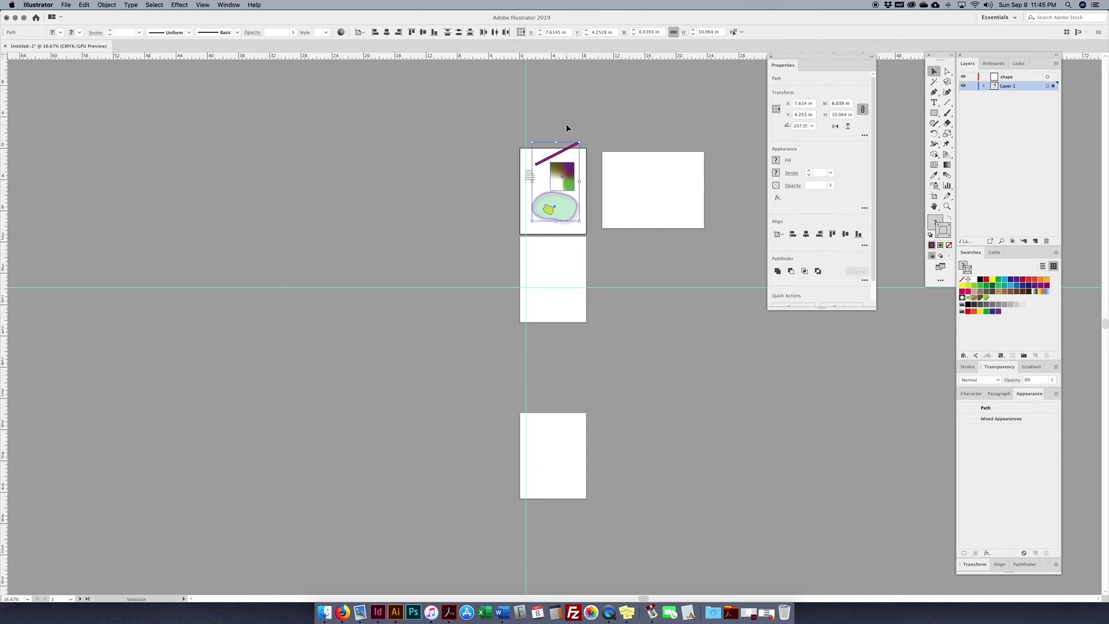
Transfer the selected artwork from Layer 1 to the shape layer, and hide and reshow that layer to check its contents.
left_click(1053, 86)
left_click_drag(1053, 86, 1054, 78)
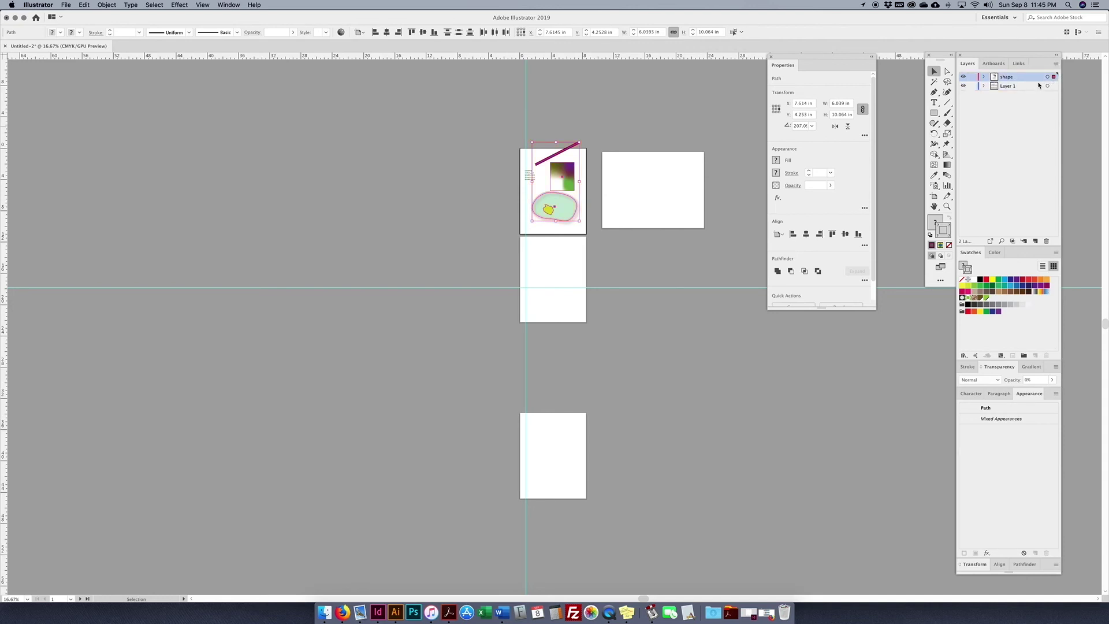
left_click(964, 77)
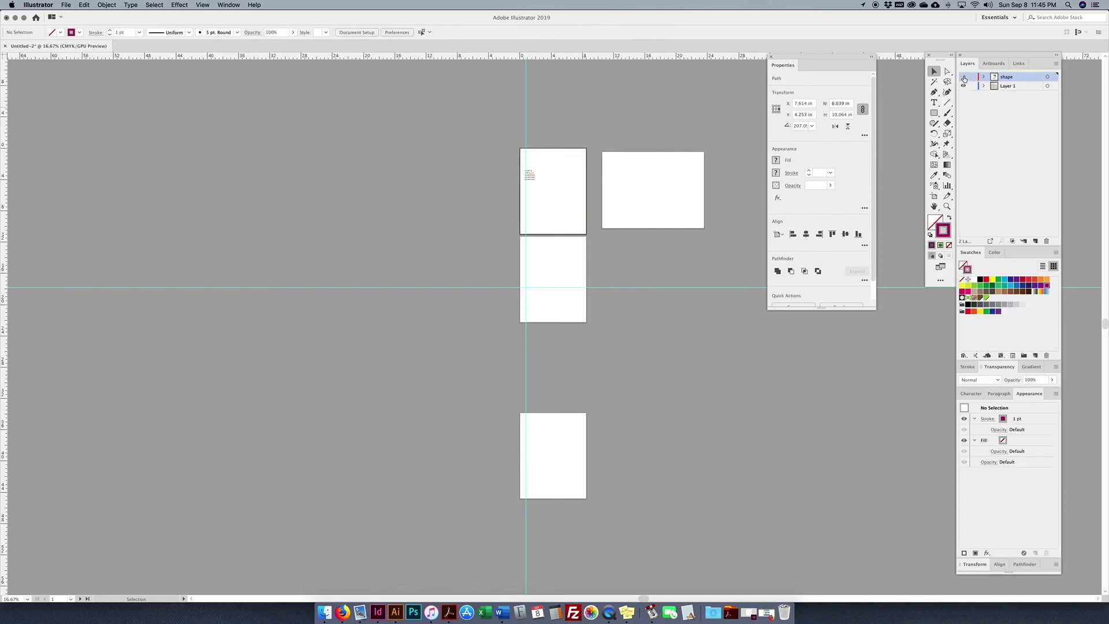
left_click(964, 77)
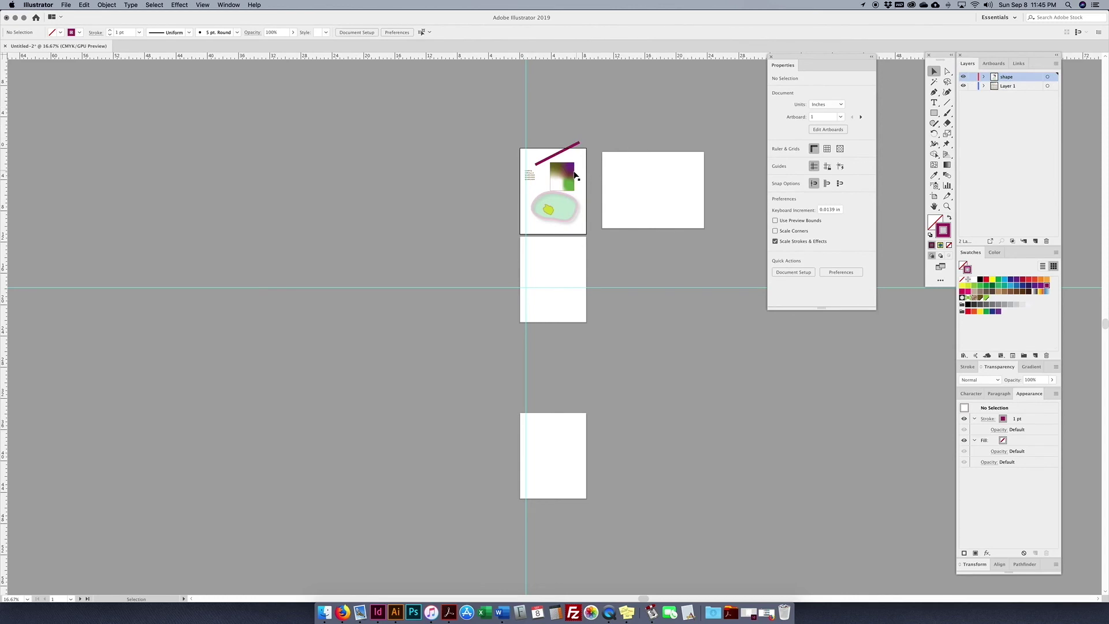
Select the Lorem ipsum text block, rename its layer "type", and move that layer above the shape layer.
left_click(530, 175)
key("super+plus")
key("super+plus")
key("super+plus")
key("super+plus")
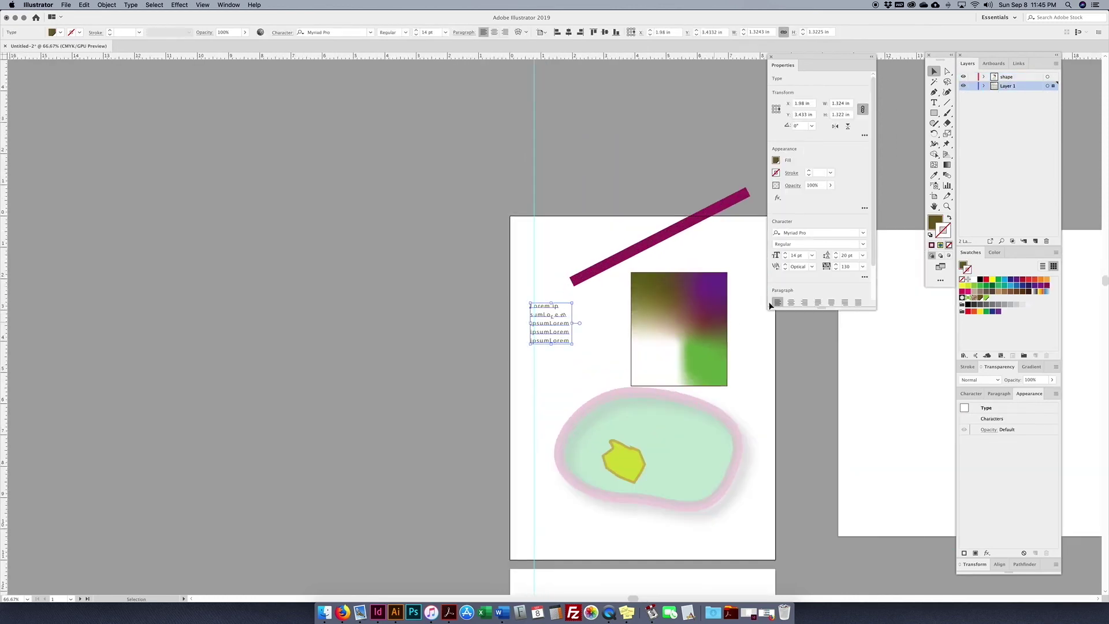
left_click(1008, 89)
double_click(1009, 88)
type("type")
key("Return")
left_click_drag(1019, 87, 1019, 75)
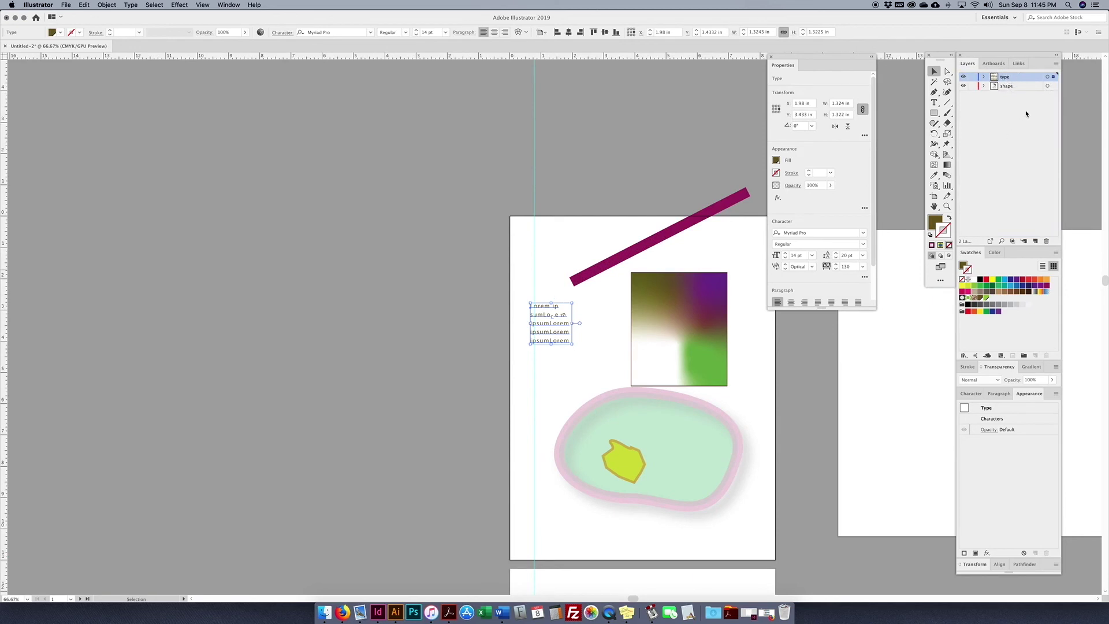
Enlarge the text block to about 4.11 by 4.15 in over the gradient rectangle, and try to send it behind the shapes.
left_click_drag(559, 323, 740, 349)
left_click(111, 5)
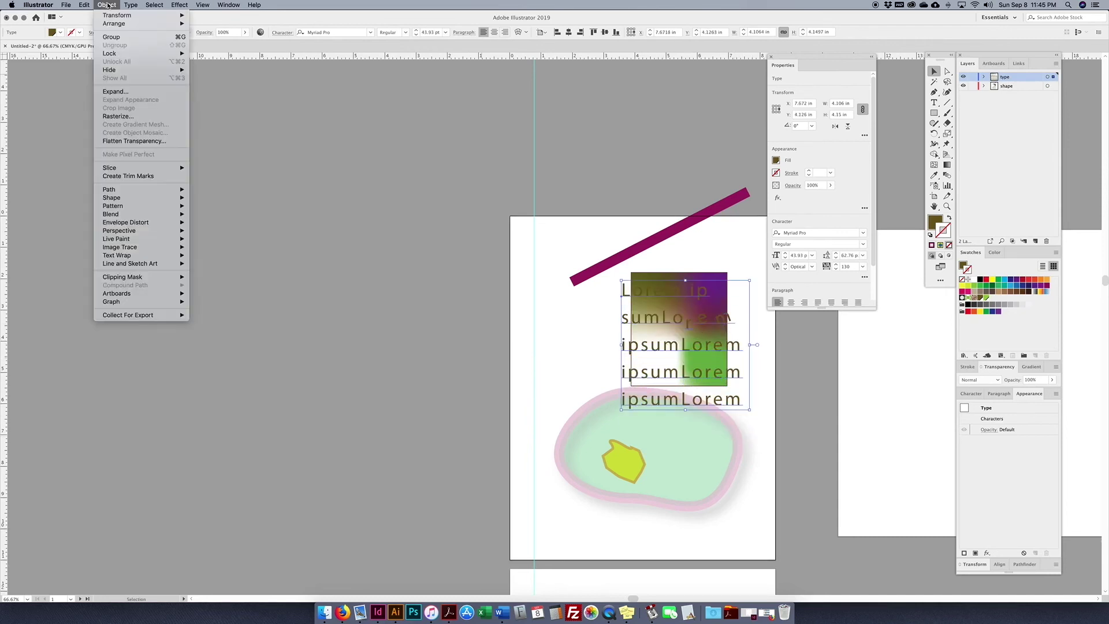
mouse_move(135, 23)
left_click(230, 49)
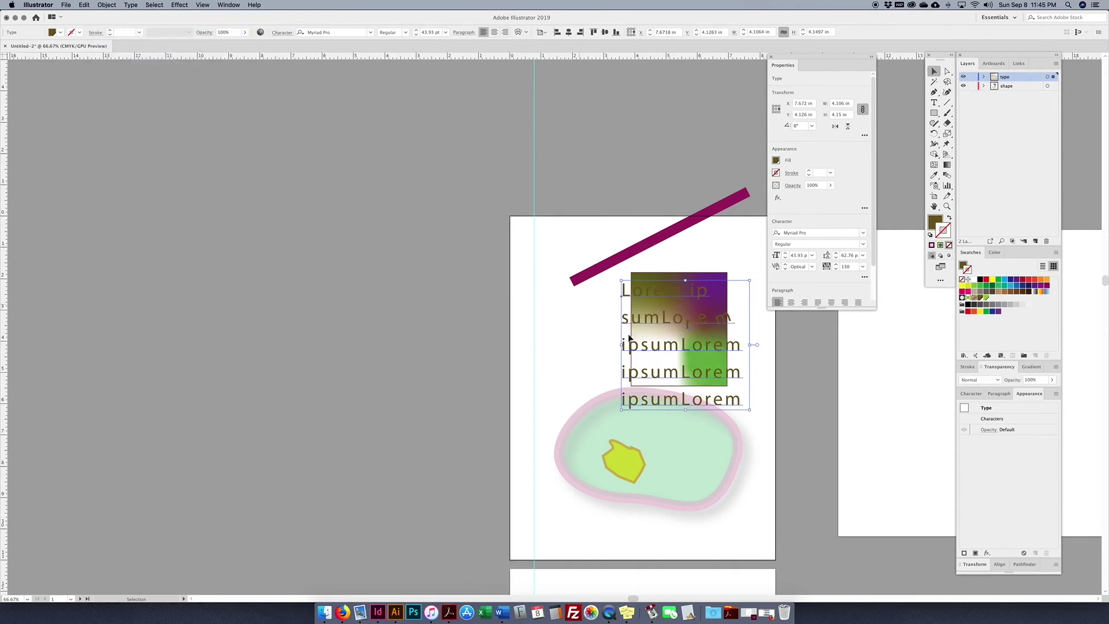
Shift the text block slightly to about X 7.39 in, Y 4.15 in, and extend the Properties panel to show its quick actions.
left_click_drag(656, 294, 647, 295)
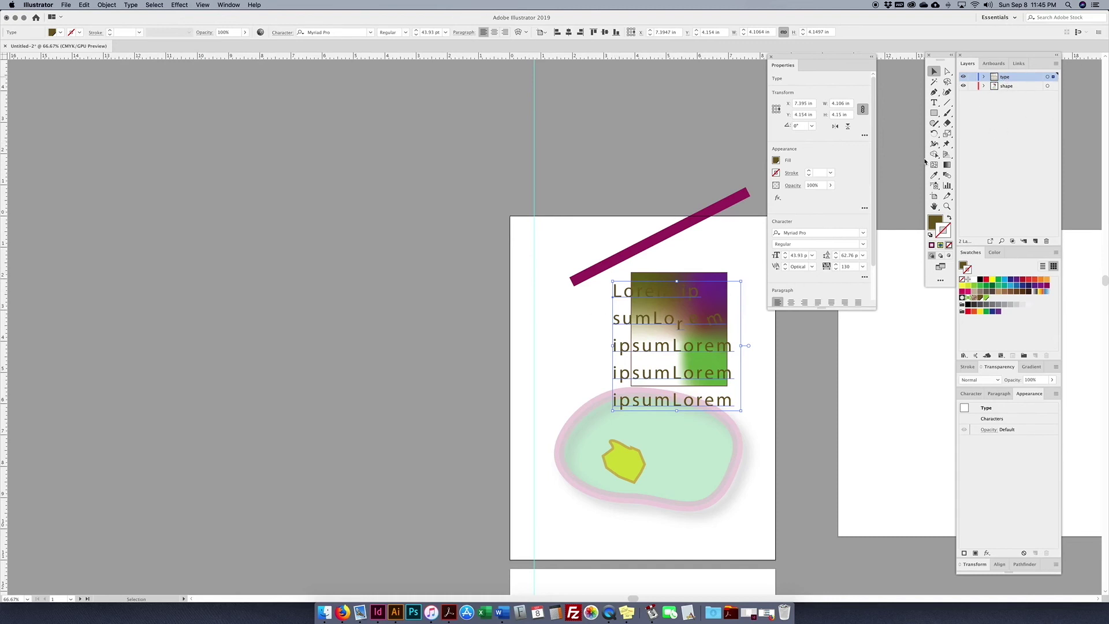
mouse_move(1015, 80)
left_mouse_down()
mouse_move(1013, 90)
mouse_move(1016, 76)
left_mouse_up()
left_click_drag(819, 307, 836, 394)
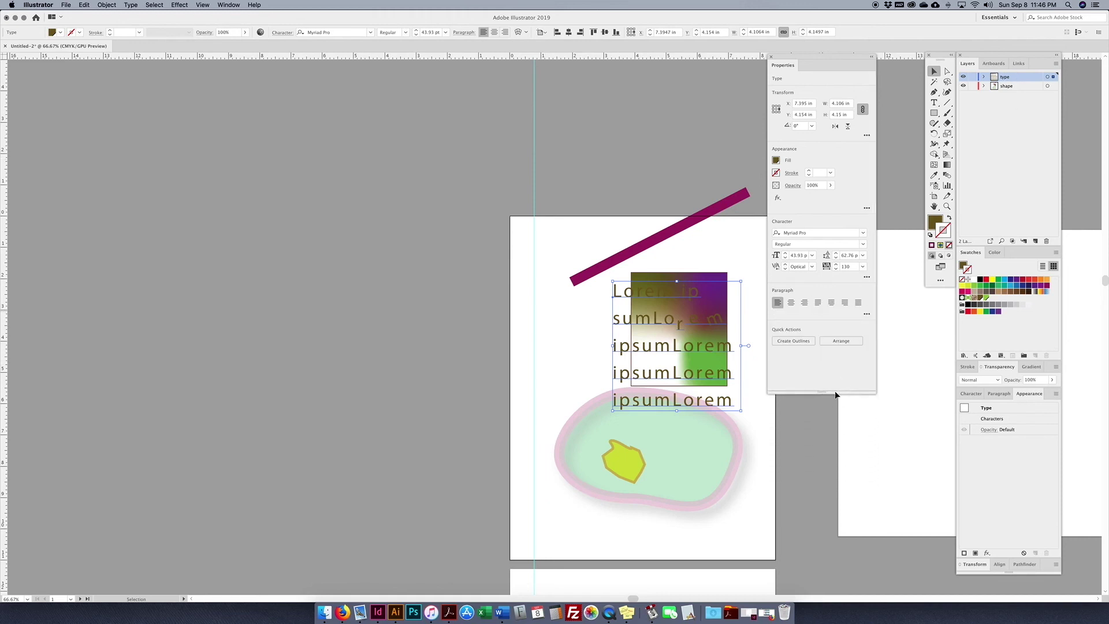